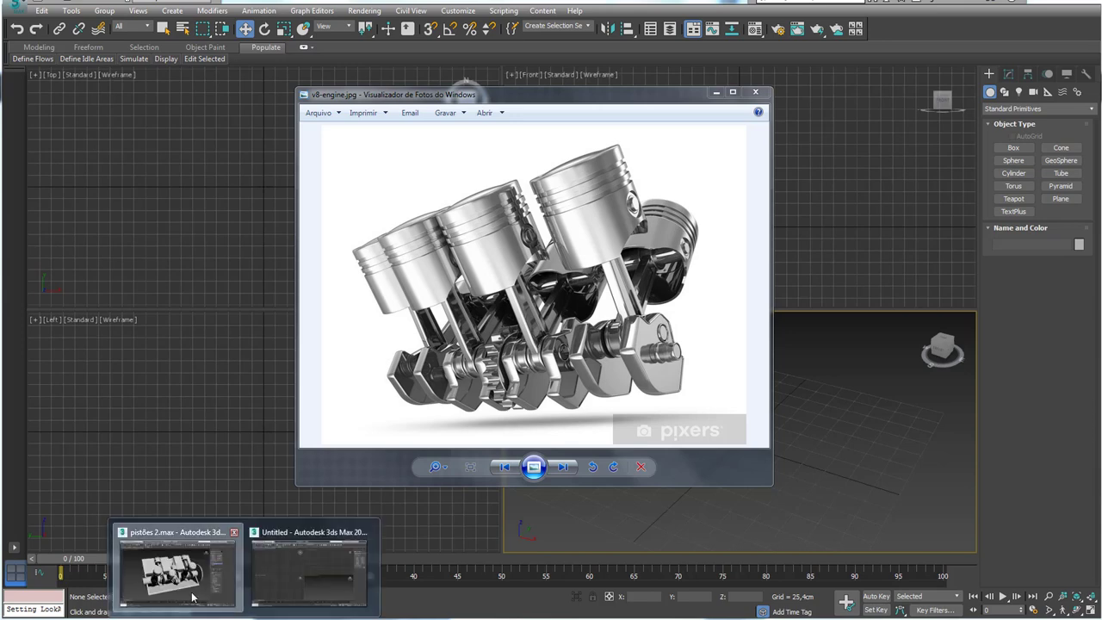
# Switch to the finished engine window and hide the Slice to view the whole block.
pyautogui.click(193, 596)
pyautogui.click(561, 495)
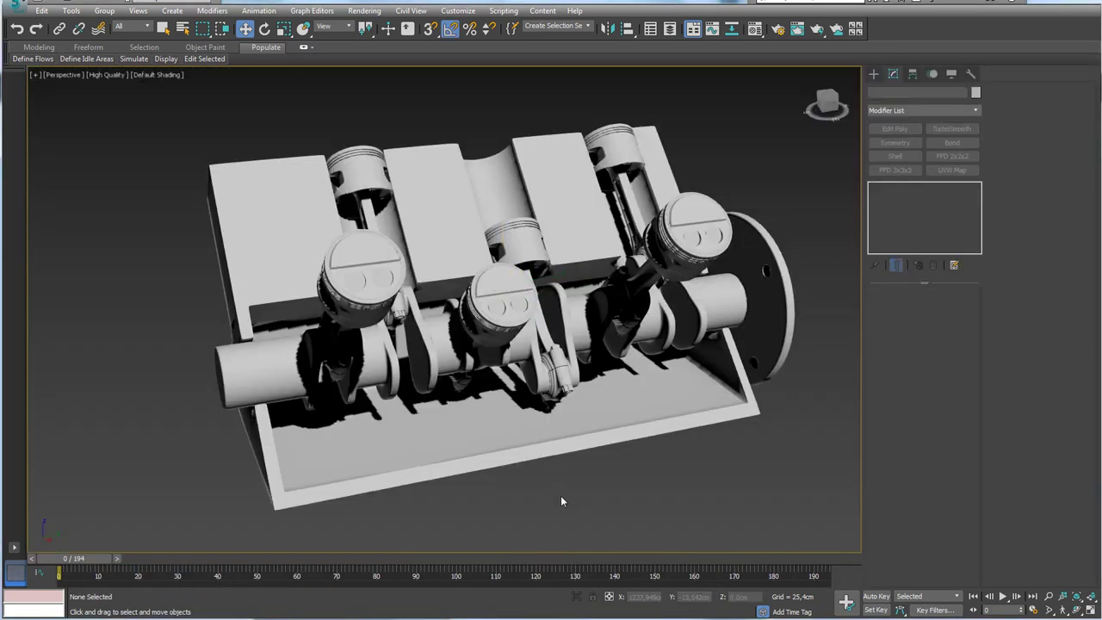
pyautogui.keyDown('alt'); pyautogui.moveTo(451, 444); pyautogui.dragTo(448, 431, button='middle'); pyautogui.keyUp('alt')
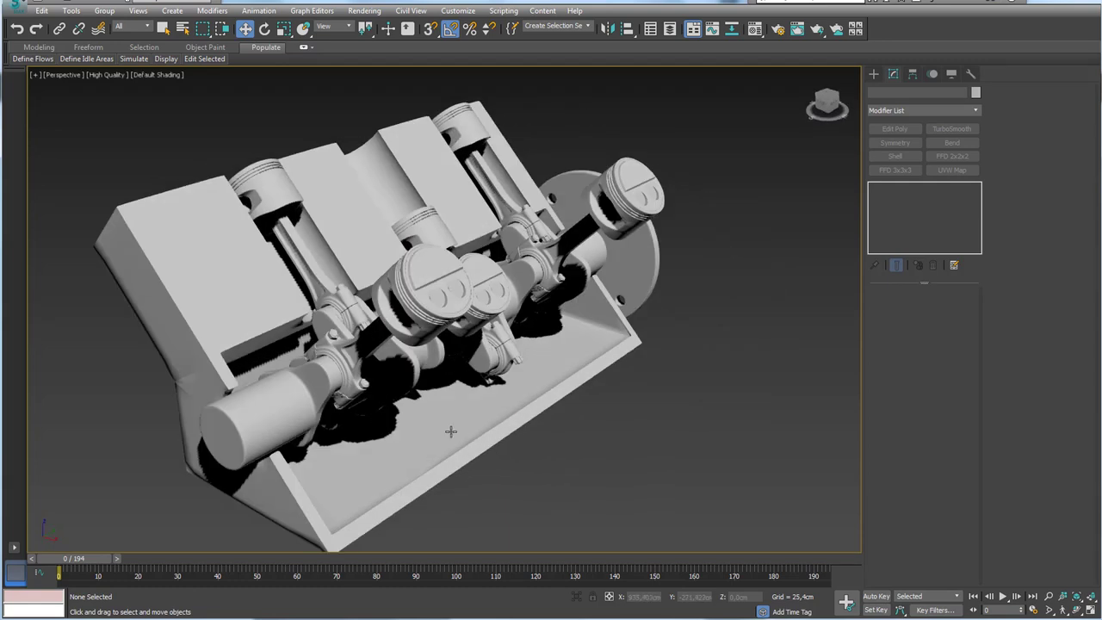
pyautogui.click(448, 431)
pyautogui.click(876, 197)
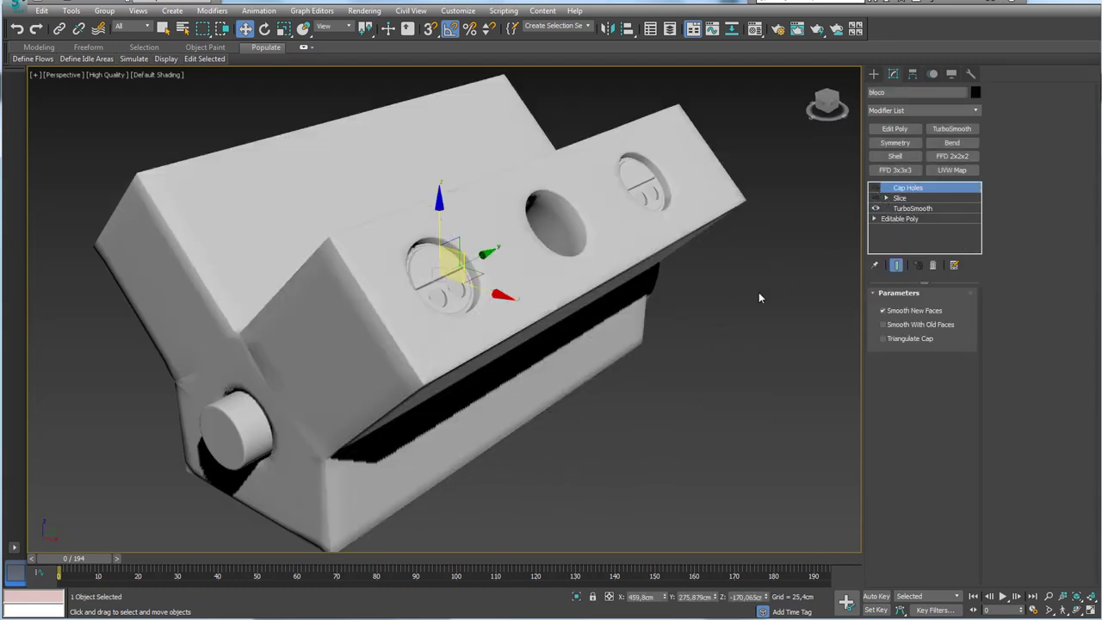
pyautogui.keyDown('alt'); pyautogui.moveTo(536, 410); pyautogui.dragTo(413, 419, button='middle'); pyautogui.keyUp('alt')
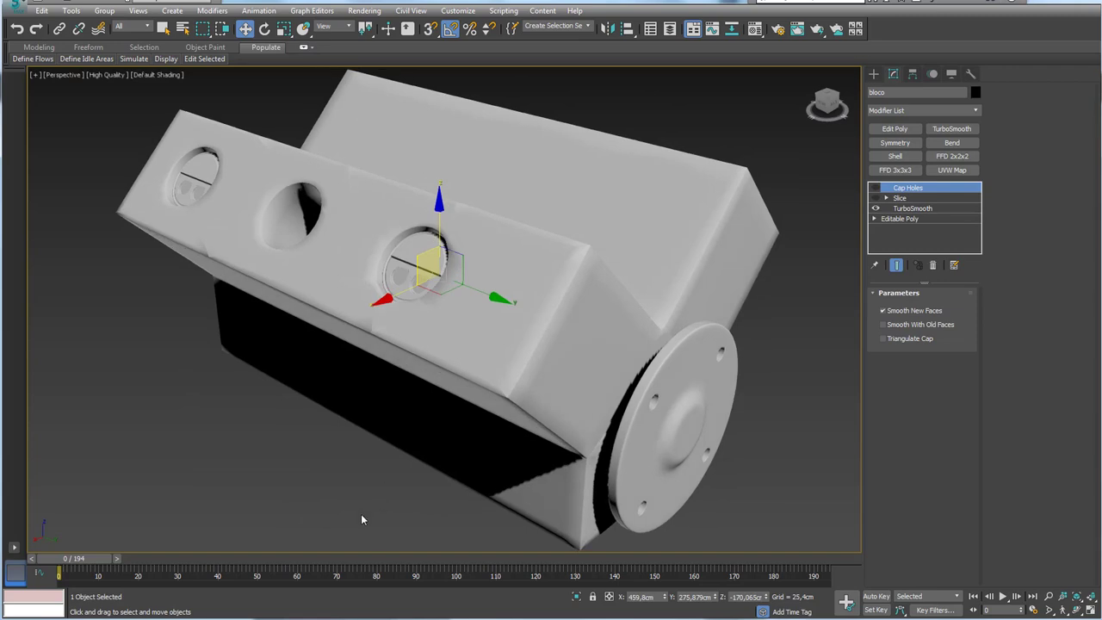
# Restore the Slice and scrub the animation around frame 75 to watch the pistons move.
pyautogui.moveTo(89, 565); pyautogui.dragTo(373, 564)
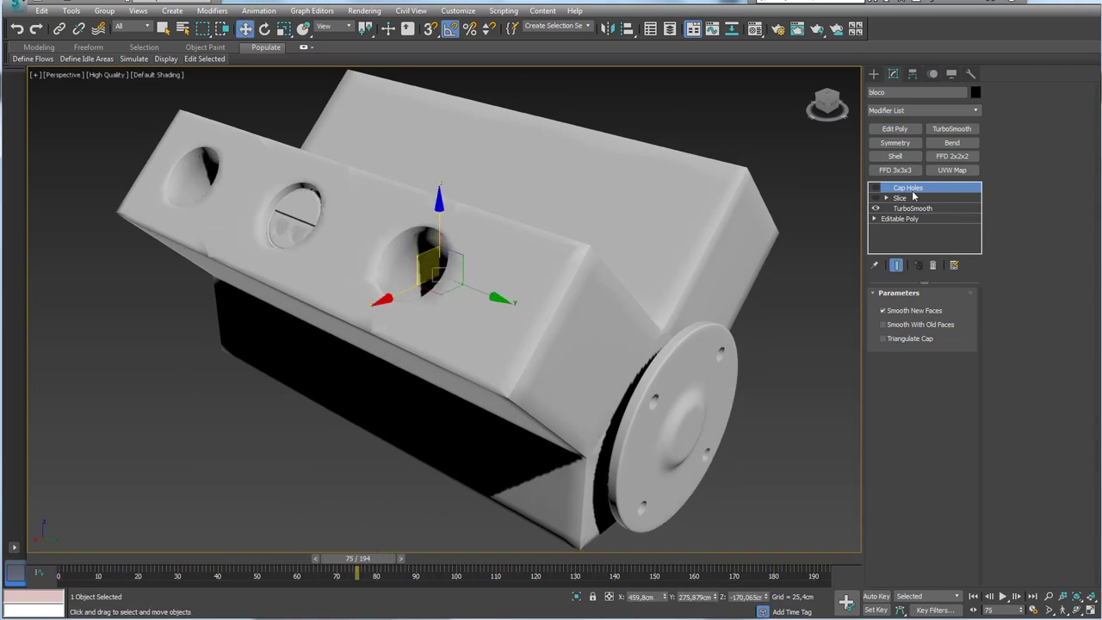
pyautogui.click(876, 198)
pyautogui.moveTo(367, 371)
pyautogui.keyDown('alt'); pyautogui.mouseDown(button='middle')
pyautogui.moveTo(480, 362)
pyautogui.moveTo(448, 431)
pyautogui.mouseUp(button='middle'); pyautogui.keyUp('alt')
pyautogui.moveTo(361, 565)
pyautogui.mouseDown()
pyautogui.moveTo(444, 545)
pyautogui.moveTo(689, 533)
pyautogui.moveTo(140, 545)
pyautogui.mouseUp()
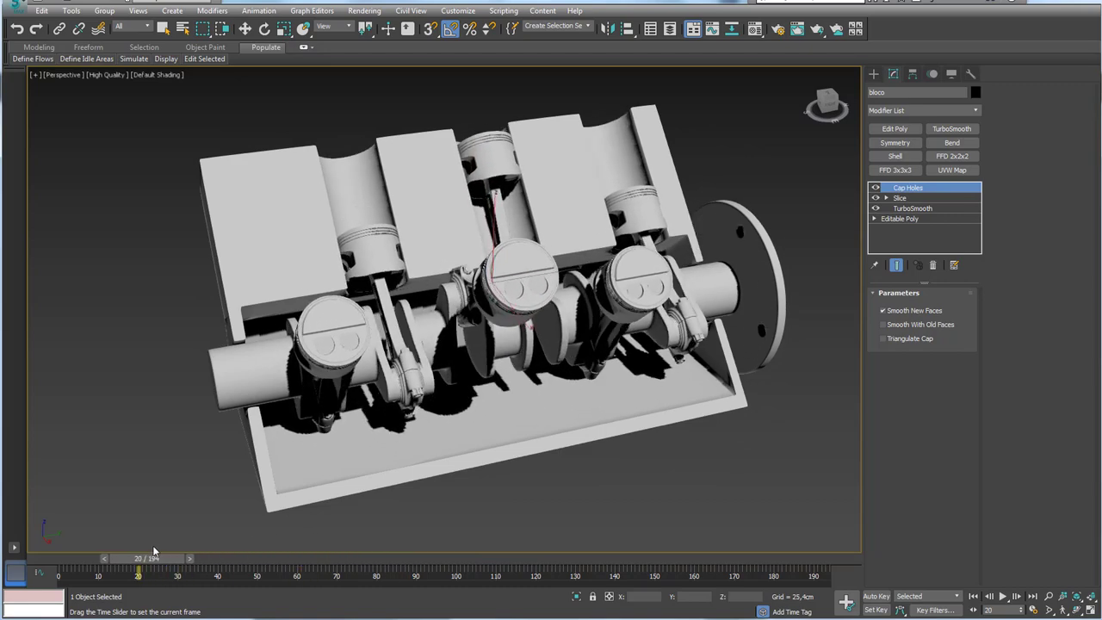
pyautogui.press('w')
# Turn on Edged Faces to draw wireframe edges over the shaded engine.
pyautogui.press('F4')
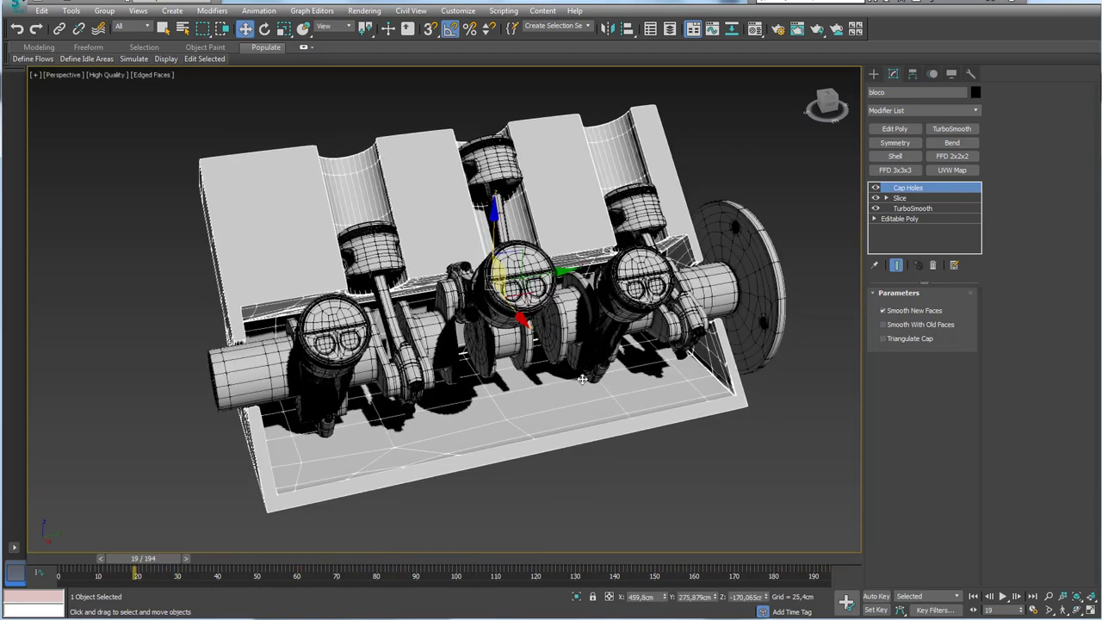
pyautogui.keyDown('alt'); pyautogui.moveTo(582, 379); pyautogui.dragTo(467, 345, button='middle'); pyautogui.keyUp('alt')
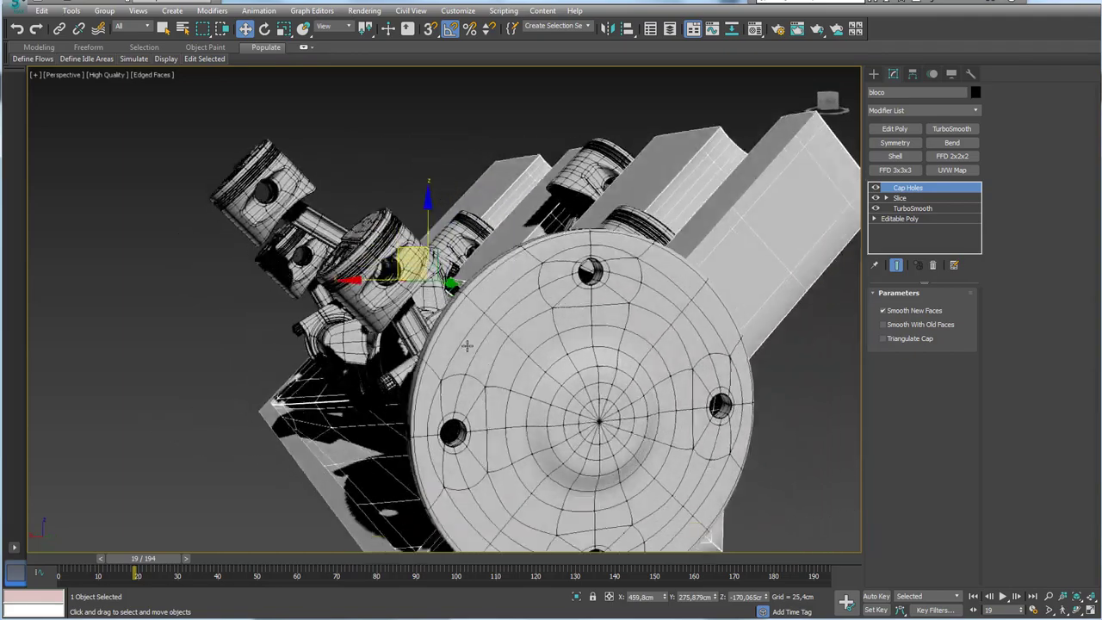
pyautogui.moveTo(467, 345)
pyautogui.keyDown('alt'); pyautogui.mouseDown(button='middle')
pyautogui.moveTo(621, 317)
pyautogui.moveTo(694, 376)
pyautogui.mouseUp(button='middle'); pyautogui.keyUp('alt')
pyautogui.scroll(-3, 620, 317)
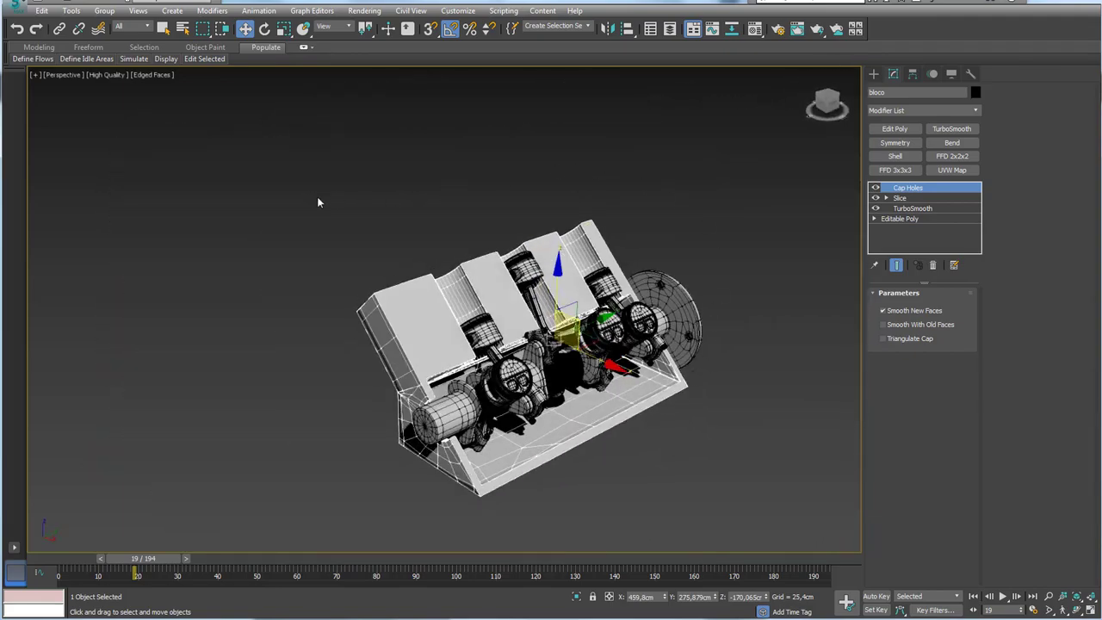
# Select all the engine parts and rewind the animation to frame 0.
pyautogui.hotkey('ctrl', 'i')
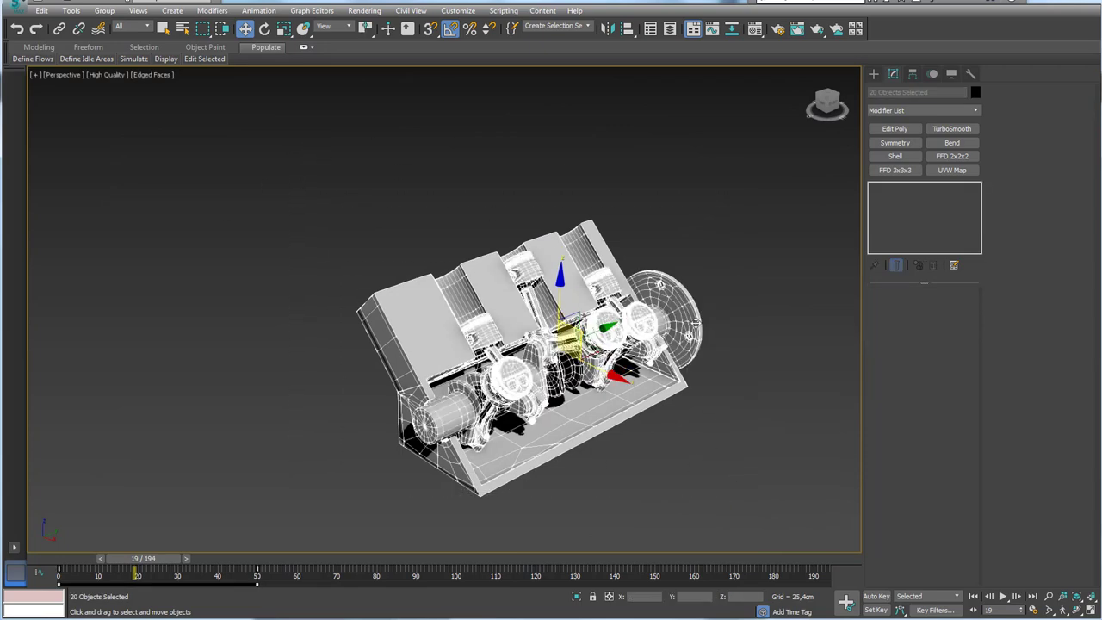
pyautogui.moveTo(681, 463)
pyautogui.keyDown('alt'); pyautogui.mouseDown(button='middle')
pyautogui.moveTo(584, 369)
pyautogui.moveTo(516, 344)
pyautogui.mouseUp(button='middle'); pyautogui.keyUp('alt')
pyautogui.scroll(3, 489, 330)
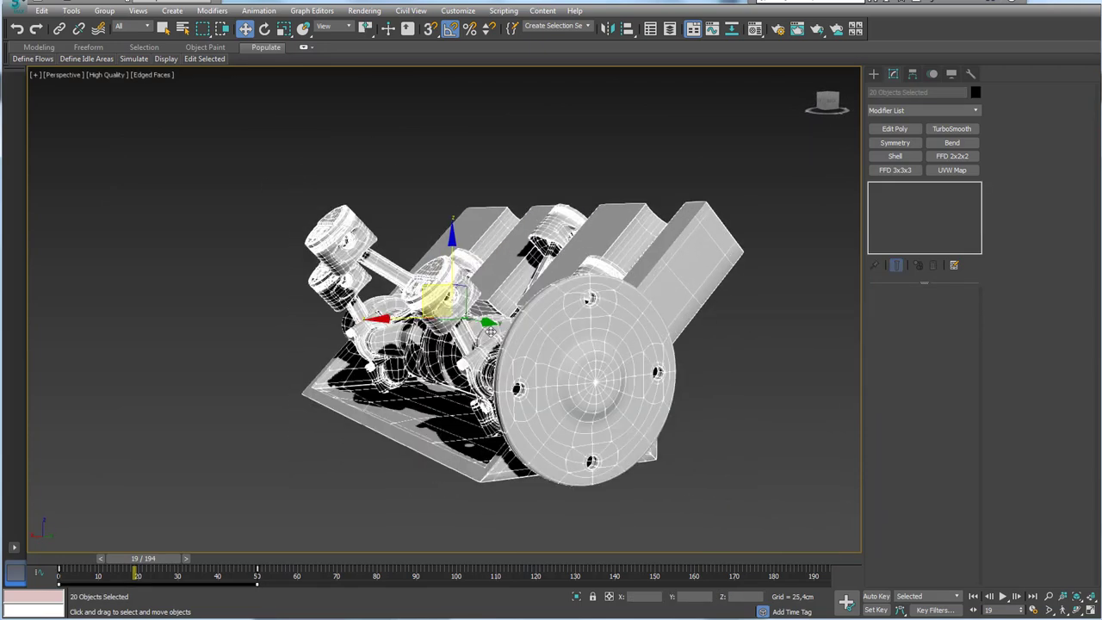
pyautogui.moveTo(150, 559); pyautogui.dragTo(75, 561)
pyautogui.press('w')
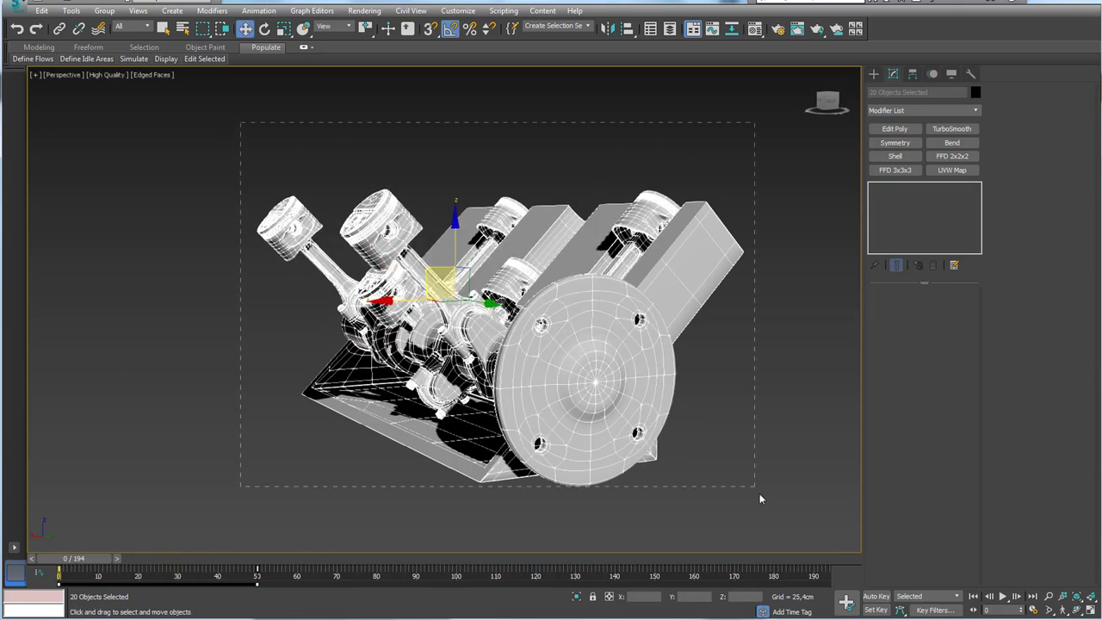
pyautogui.moveTo(761, 499); pyautogui.dragTo(776, 523)
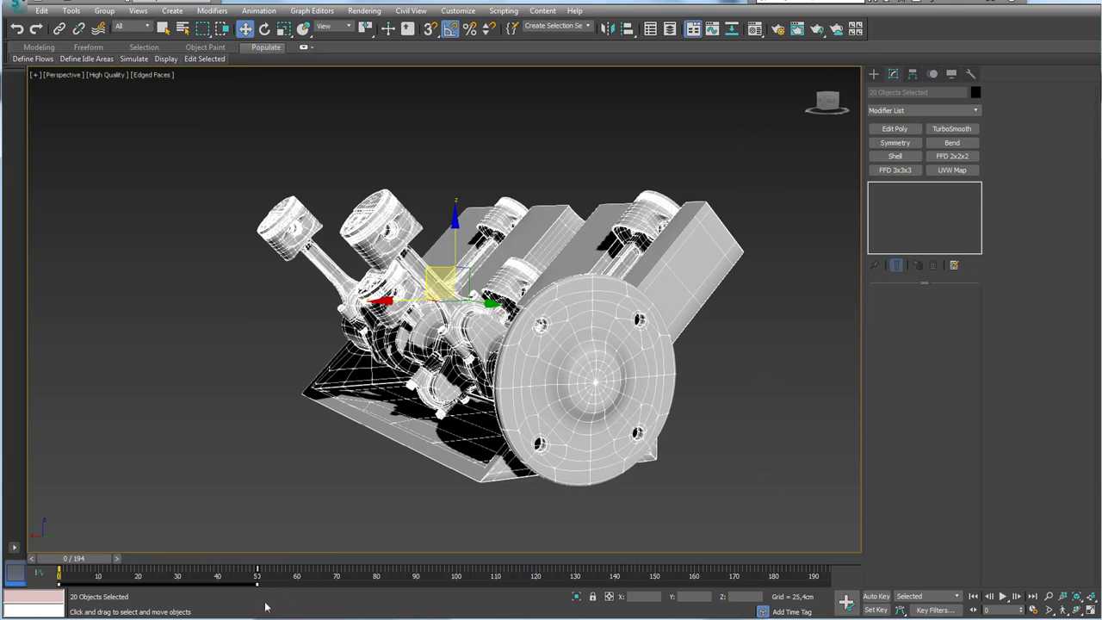
# Switch to the empty Untitled scene and browse the piston and connecting-rod reference photos.
pyautogui.click(306, 573)
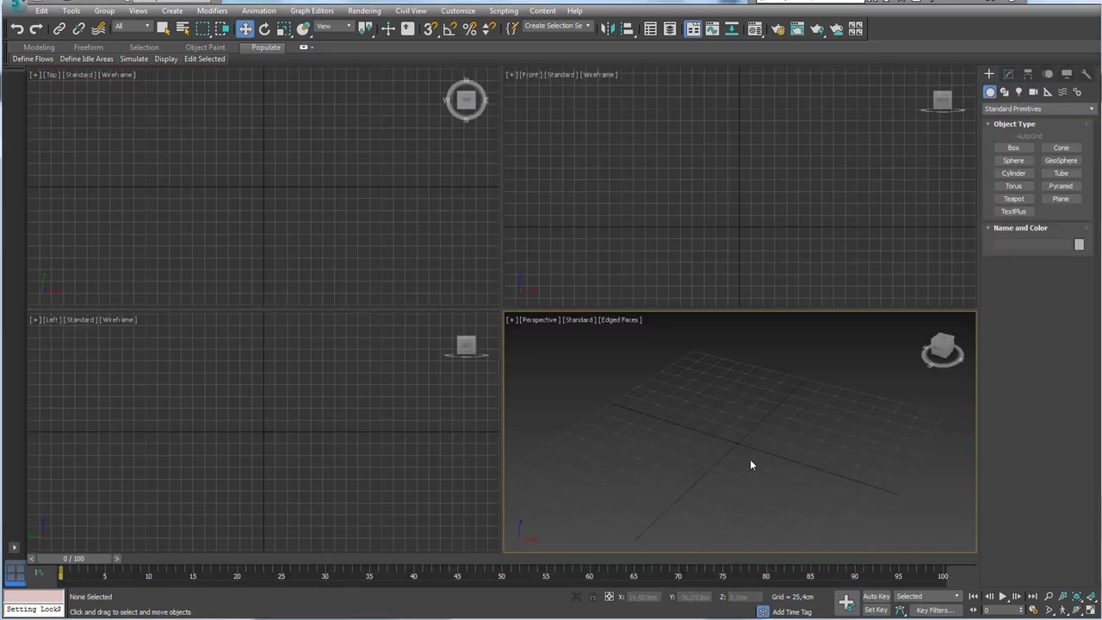
pyautogui.keyDown('alt'); pyautogui.moveTo(731, 451); pyautogui.dragTo(746, 440, button='middle'); pyautogui.keyUp('alt')
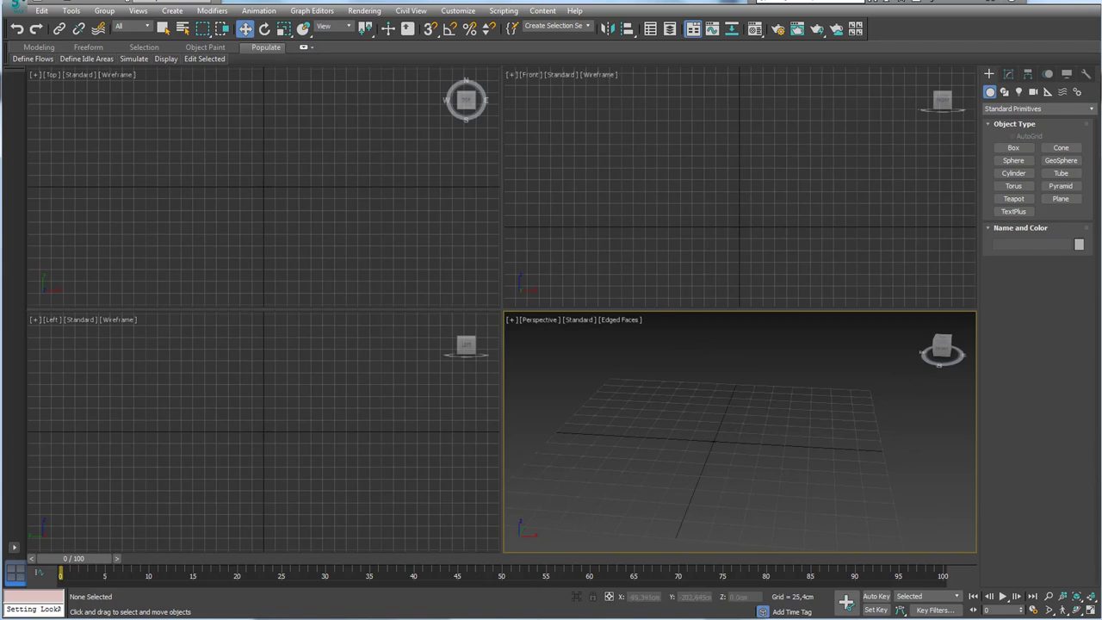
pyautogui.click(506, 468)
pyautogui.click(507, 468)
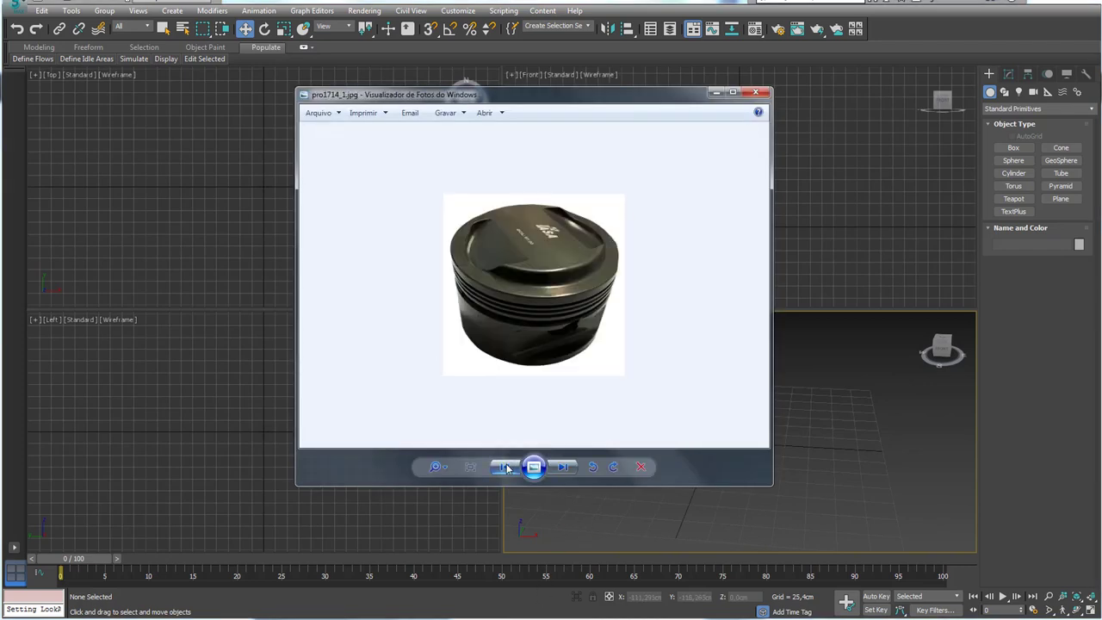
pyautogui.click(507, 468)
pyautogui.click(507, 468)
pyautogui.click(507, 468)
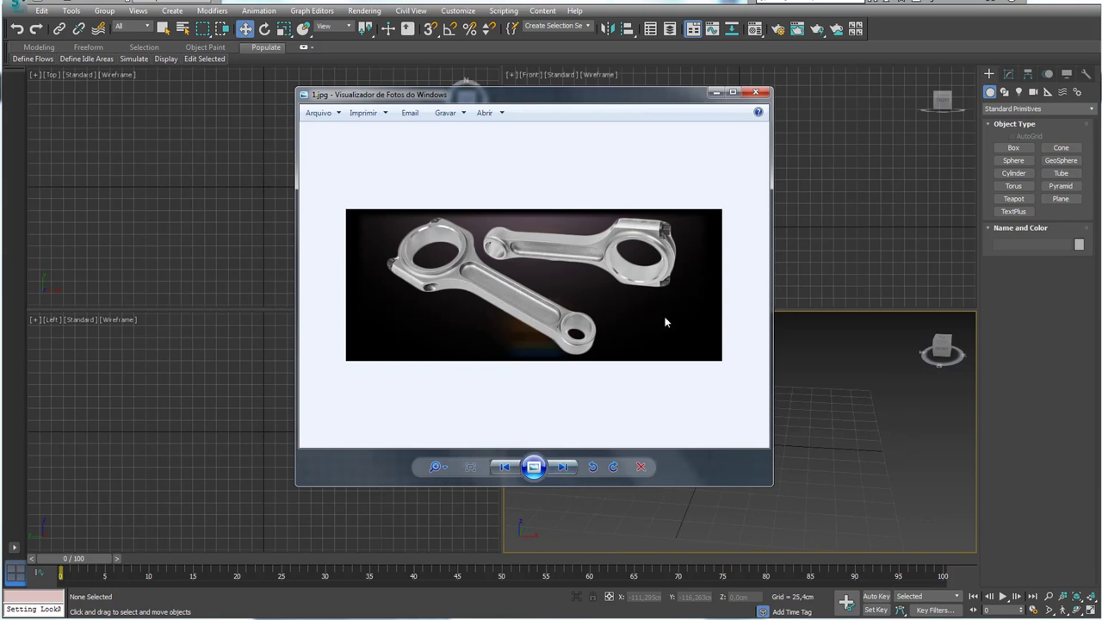
pyautogui.click(716, 93)
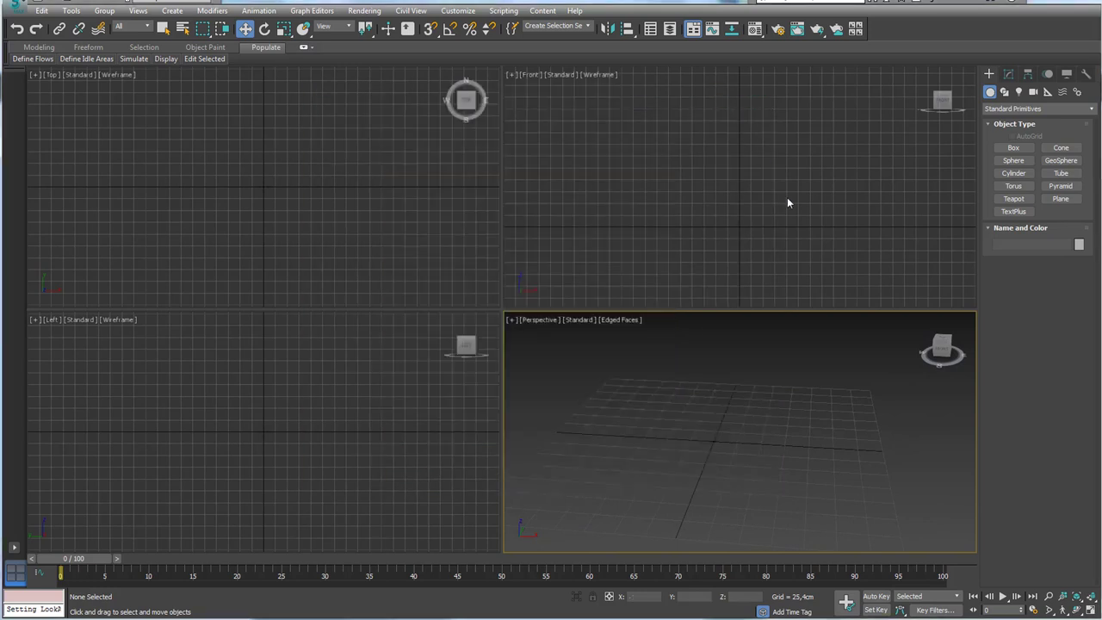
# Draw a tube primitive at the centre of the Front viewport.
pyautogui.click(762, 201)
pyautogui.click(1062, 173)
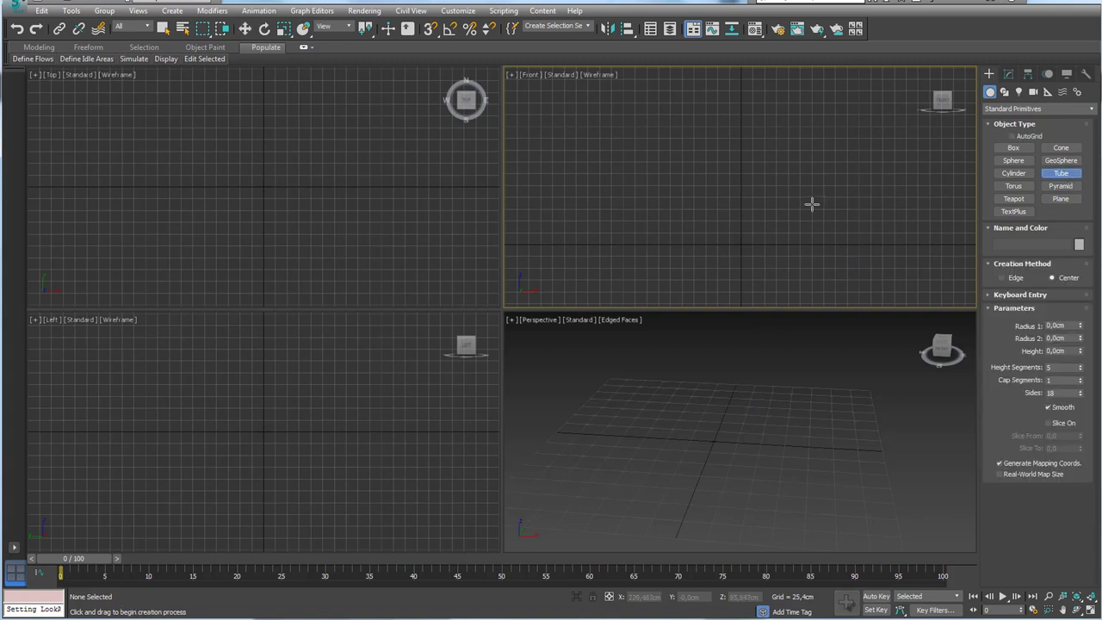
pyautogui.moveTo(745, 195); pyautogui.dragTo(758, 198)
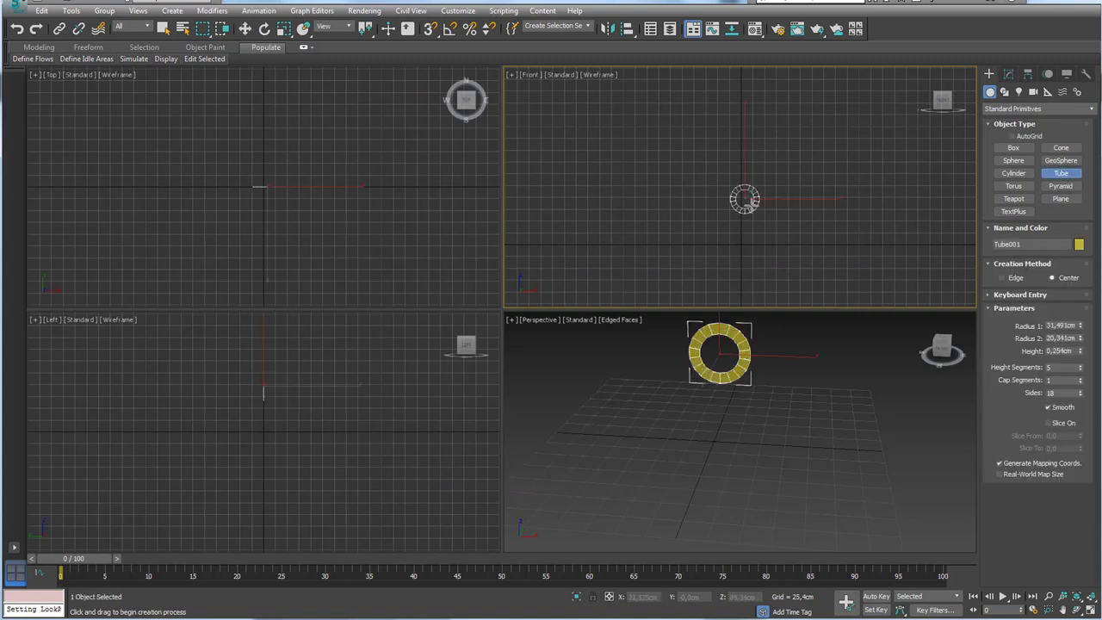
pyautogui.click(751, 201)
pyautogui.click(752, 214)
pyautogui.keyDown('alt'); pyautogui.moveTo(804, 348); pyautogui.dragTo(1051, 385, button='middle'); pyautogui.keyUp('alt')
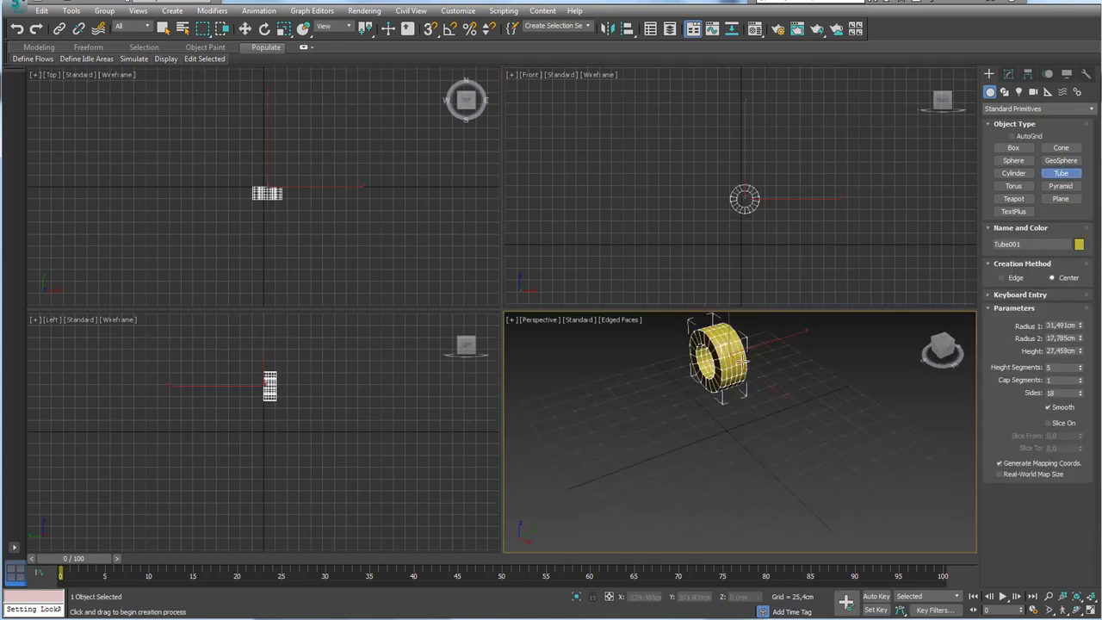
# Set Tube001 to 1 height segment, 8 sides and a height of 21,144cm.
pyautogui.rightClick(1082, 369)
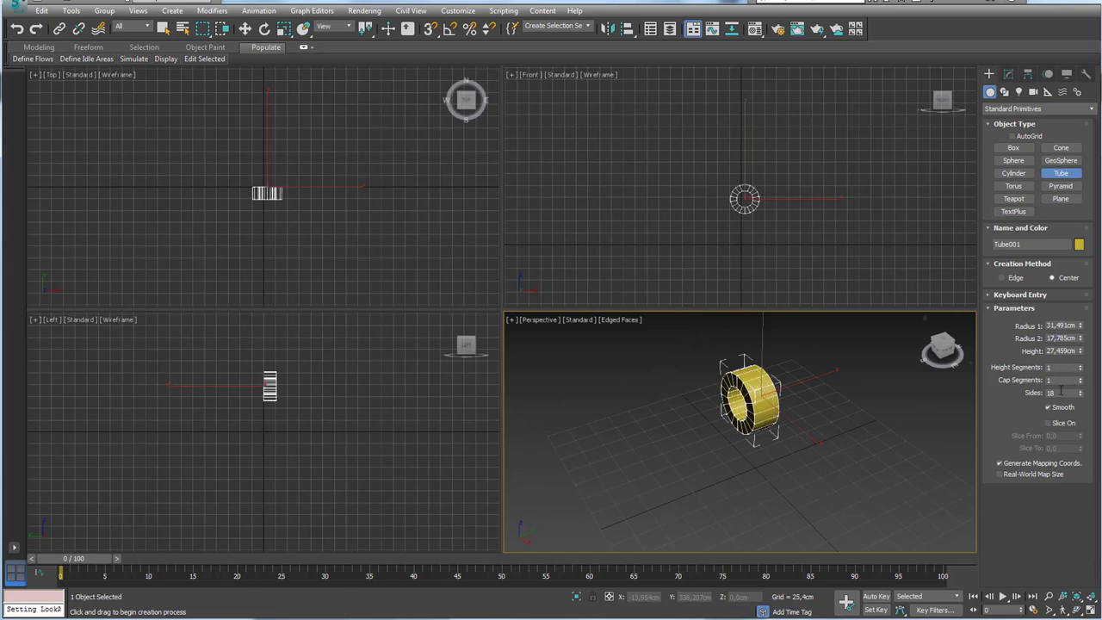
pyautogui.doubleClick(1062, 392)
pyautogui.write('8')
pyautogui.press('Return')
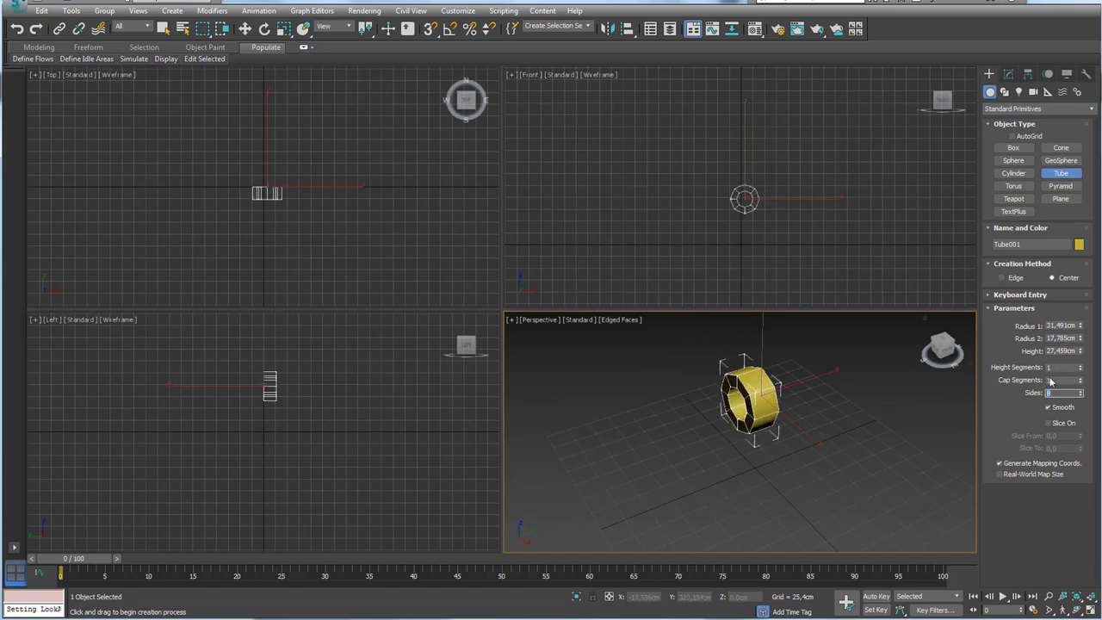
pyautogui.moveTo(1082, 356); pyautogui.dragTo(1079, 369)
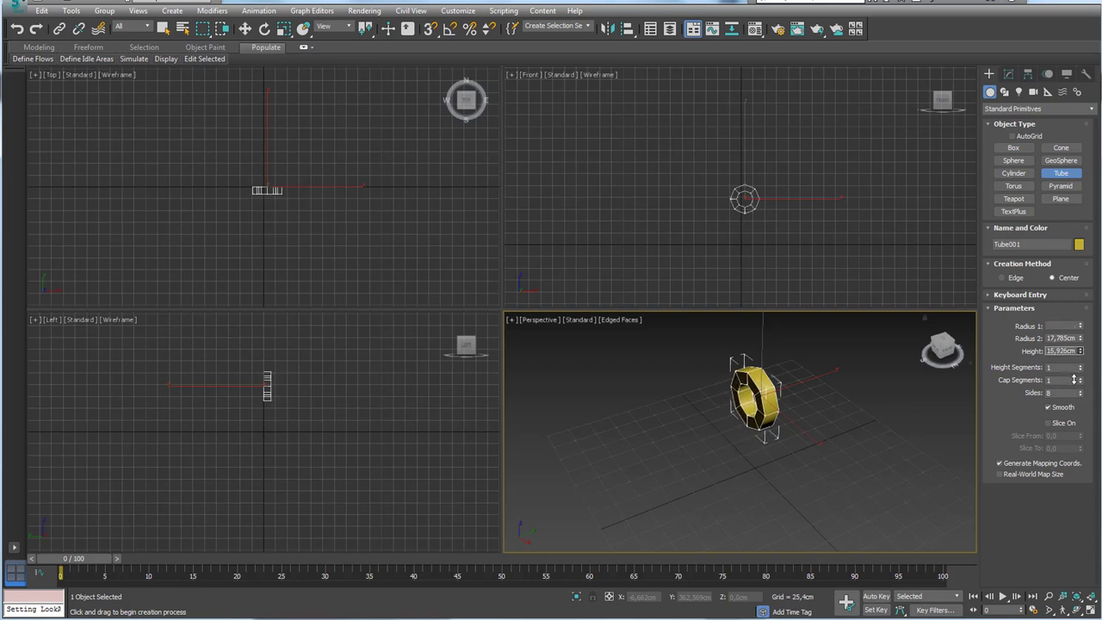
pyautogui.moveTo(853, 388)
pyautogui.keyDown('alt'); pyautogui.mouseDown(button='middle')
pyautogui.moveTo(827, 394)
pyautogui.moveTo(795, 438)
pyautogui.mouseUp(button='middle'); pyautogui.keyUp('alt')
pyautogui.scroll(3, 800, 468)
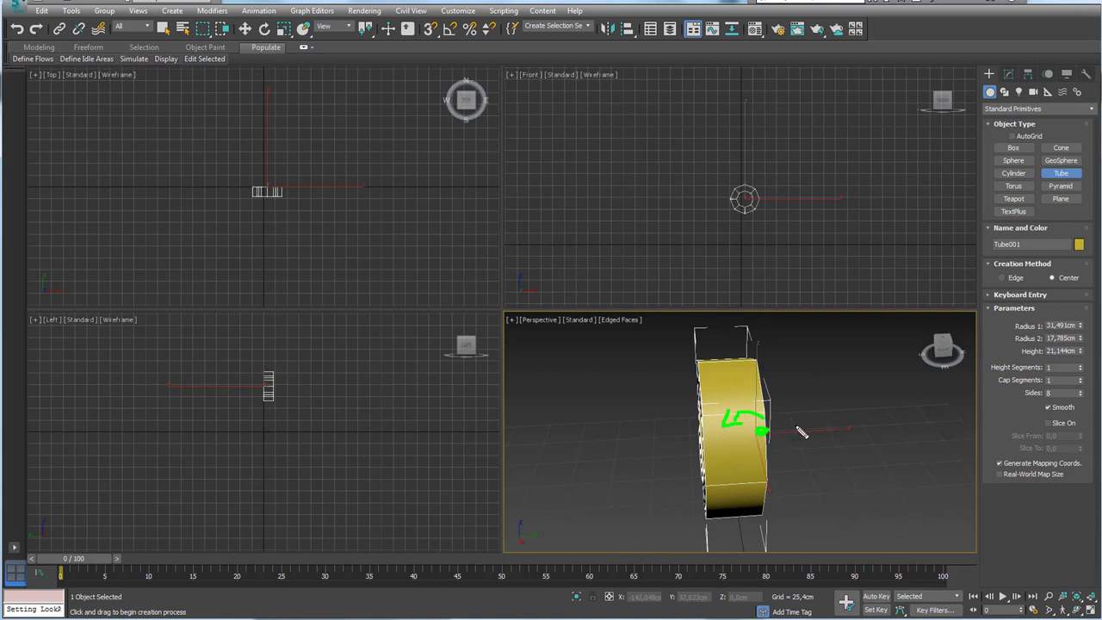
pyautogui.scroll(-5, 753, 426)
pyautogui.moveTo(777, 433); pyautogui.dragTo(772, 406, button='middle')
pyautogui.scroll(2, 773, 407)
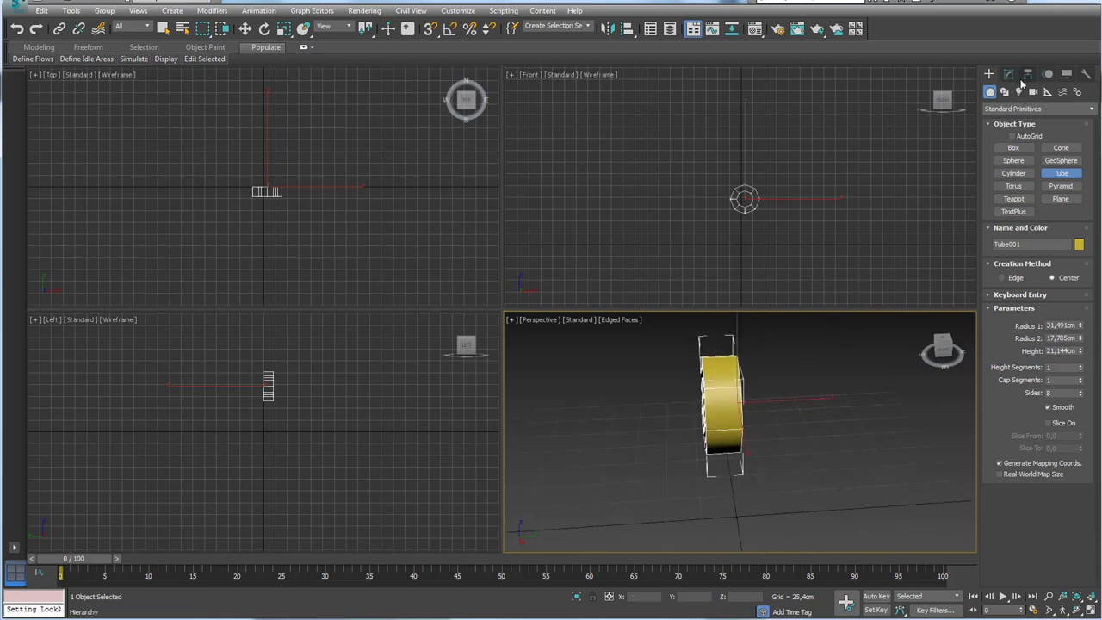
# Centre the tube's pivot using Affect Pivot Only.
pyautogui.press('w')
pyautogui.click(1028, 74)
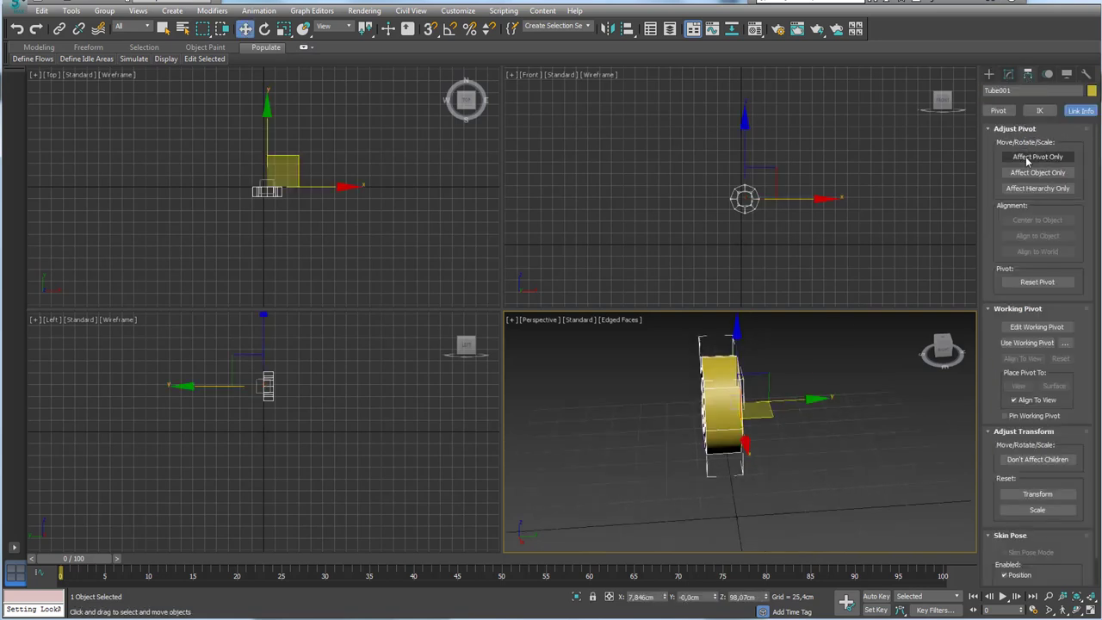
pyautogui.click(1046, 158)
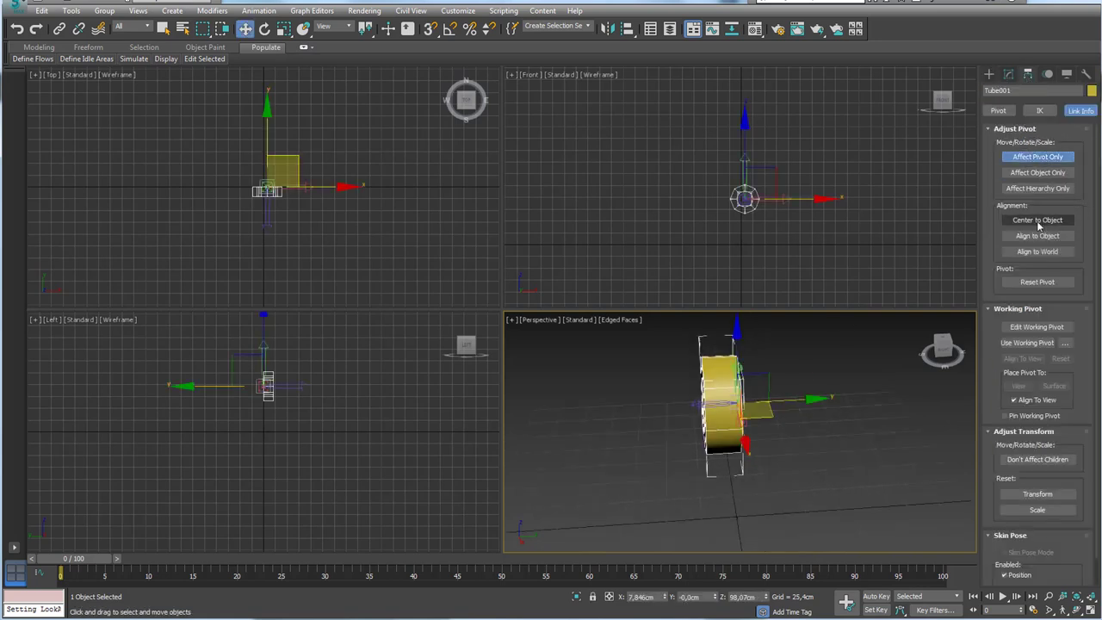
pyautogui.click(1038, 221)
pyautogui.moveTo(741, 405)
pyautogui.keyDown('alt'); pyautogui.mouseDown(button='middle')
pyautogui.moveTo(720, 458)
pyautogui.moveTo(852, 405)
pyautogui.mouseUp(button='middle'); pyautogui.keyUp('alt')
pyautogui.click(1038, 156)
# Copy the tube upward along Z as Tube002 and scale it to about 46% in X and Z.
pyautogui.moveTo(784, 361)
pyautogui.mouseDown(button='middle')
pyautogui.moveTo(788, 414)
pyautogui.moveTo(818, 437)
pyautogui.mouseUp(button='middle')
pyautogui.keyDown('shift'); pyautogui.moveTo(739, 457); pyautogui.dragTo(742, 413); pyautogui.keyUp('shift')
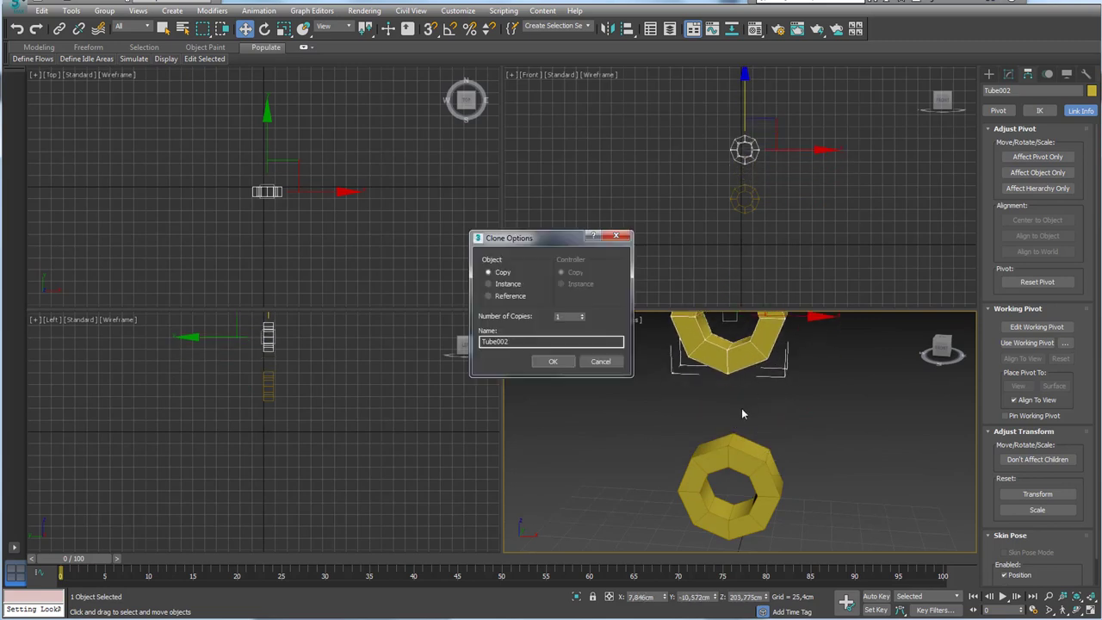
pyautogui.click(554, 362)
pyautogui.press('e')
pyautogui.press('r')
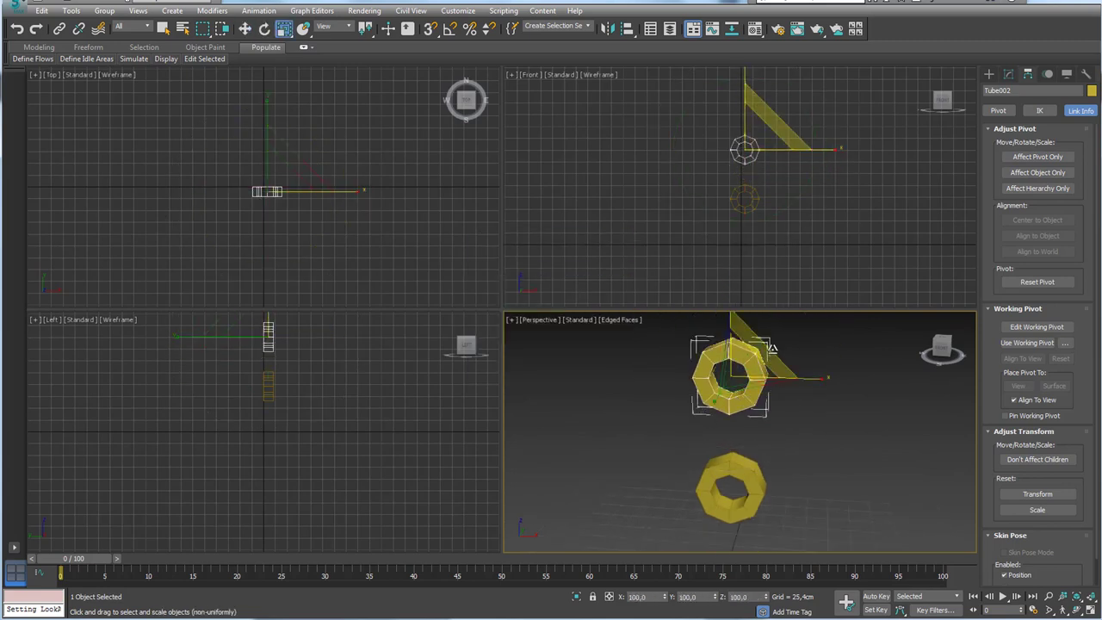
pyautogui.moveTo(772, 348); pyautogui.dragTo(719, 394)
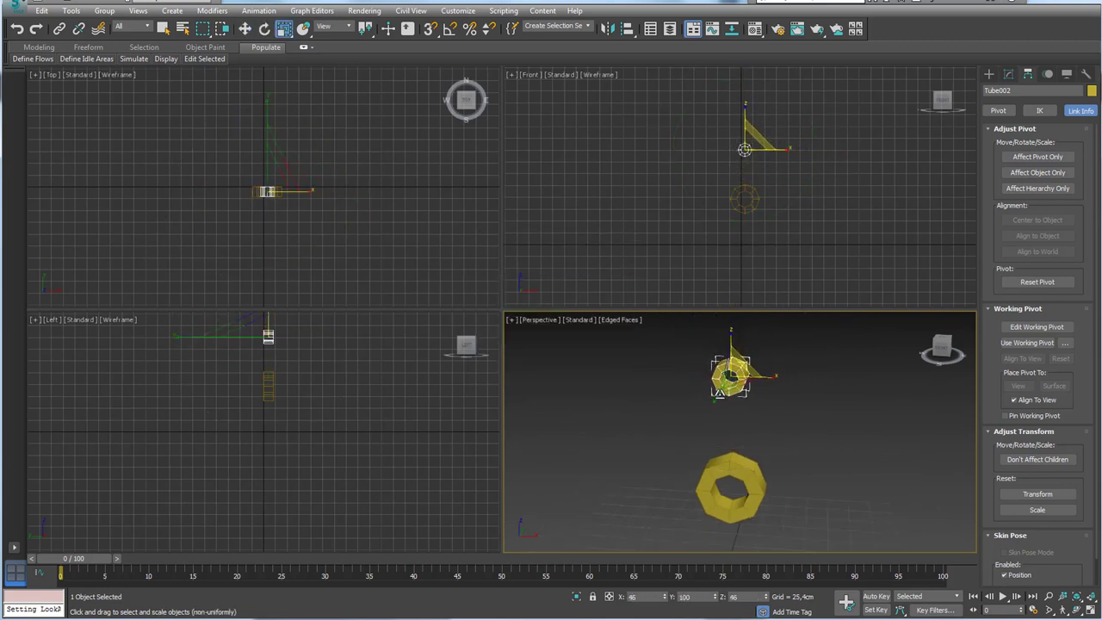
pyautogui.press('=')
pyautogui.press('=')
pyautogui.press('=')
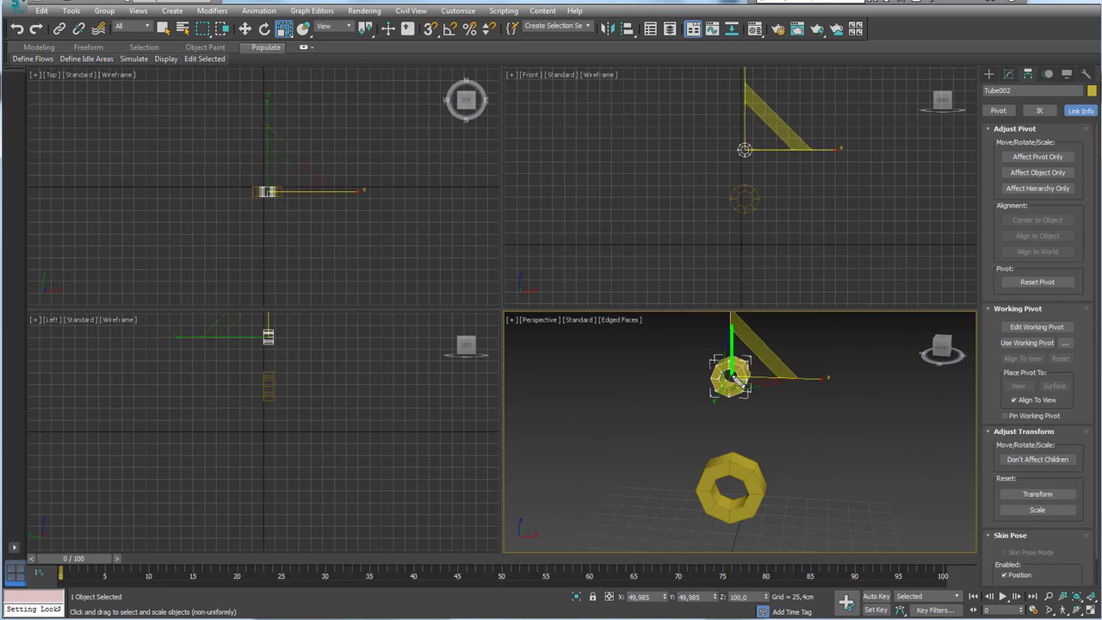
# Undo the accidental scaling steps, returning the tube to 100% size.
pyautogui.hotkey('ctrl', 'z')
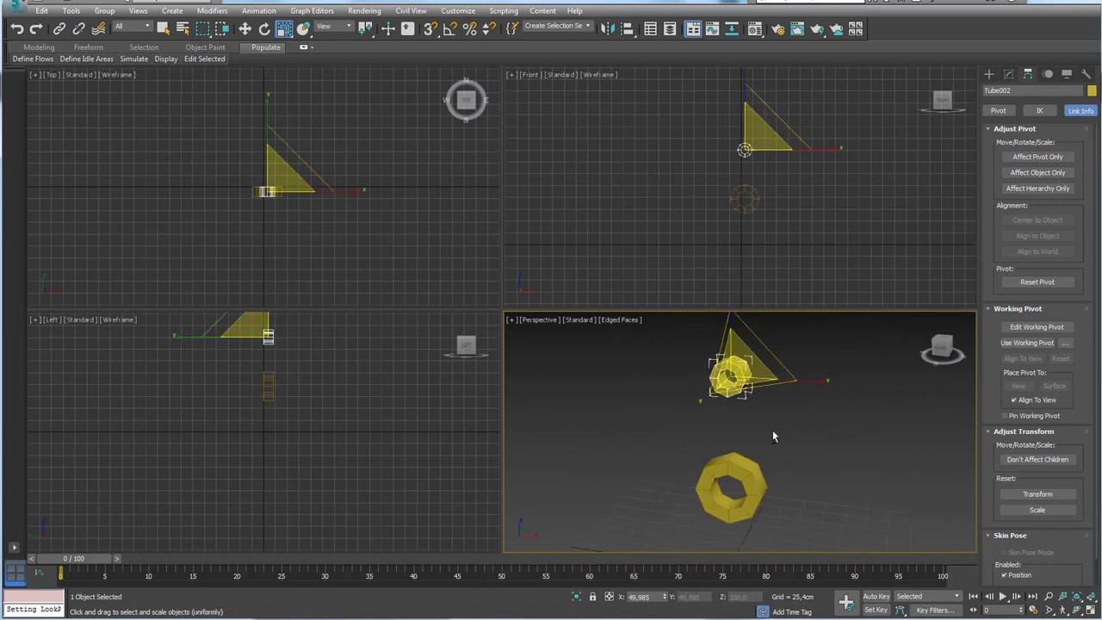
pyautogui.hotkey('ctrl', 'z')
pyautogui.hotkey('ctrl', 'z')
pyautogui.hotkey('ctrl', 'z')
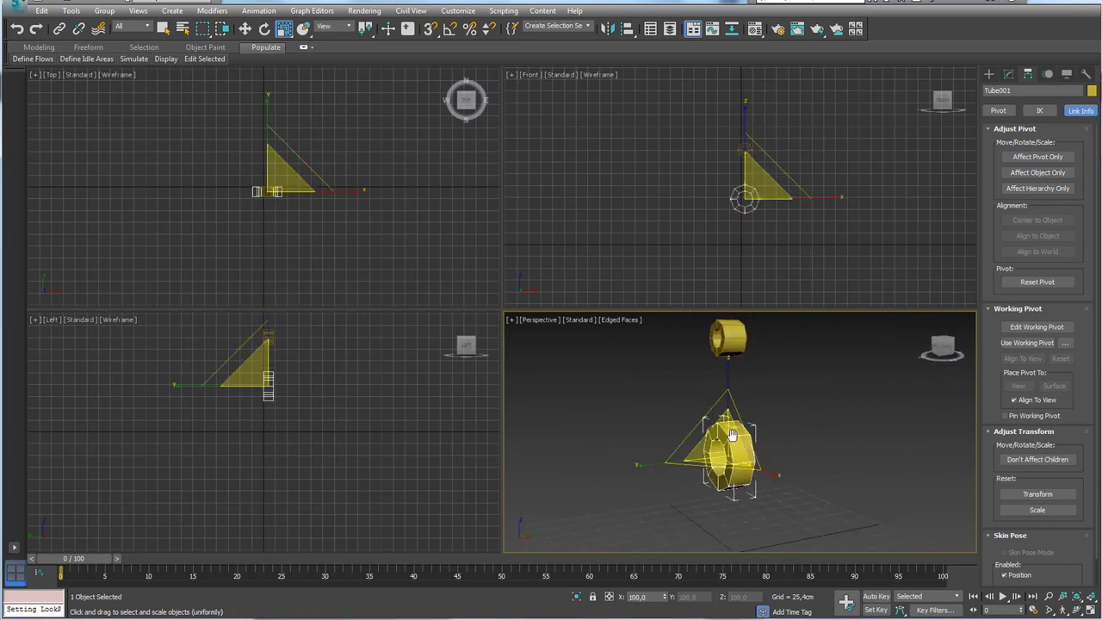
pyautogui.keyDown('alt'); pyautogui.moveTo(743, 435); pyautogui.dragTo(816, 428, button='middle'); pyautogui.keyUp('alt')
pyautogui.hotkey('ctrl', 'z')
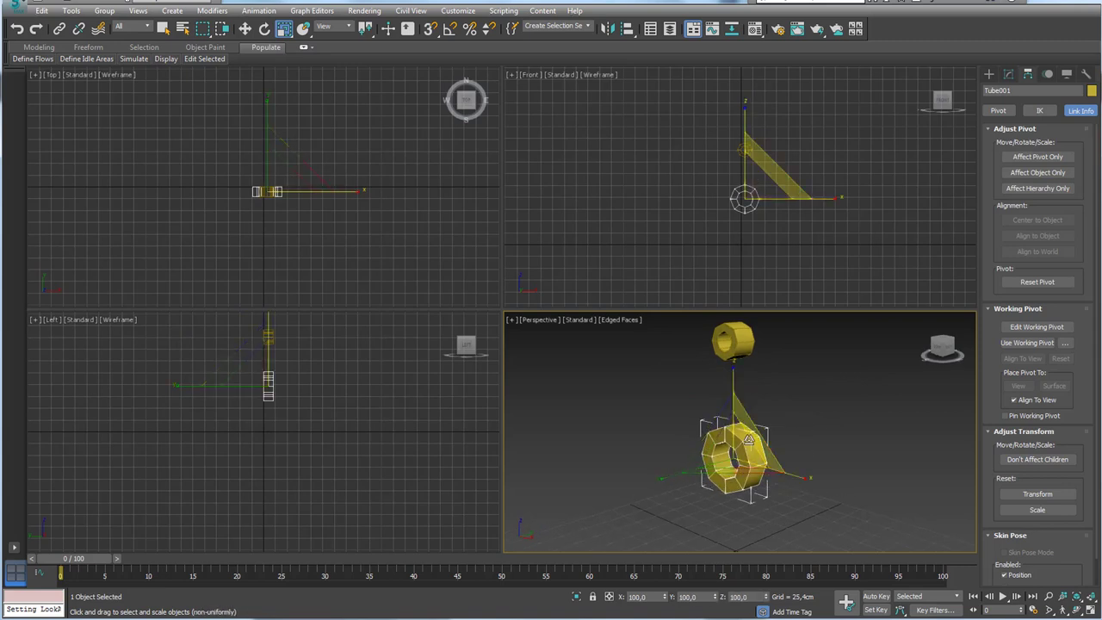
# Convert Tube001 to Editable Poly and attach the upper tube to it.
pyautogui.rightClick(747, 417)
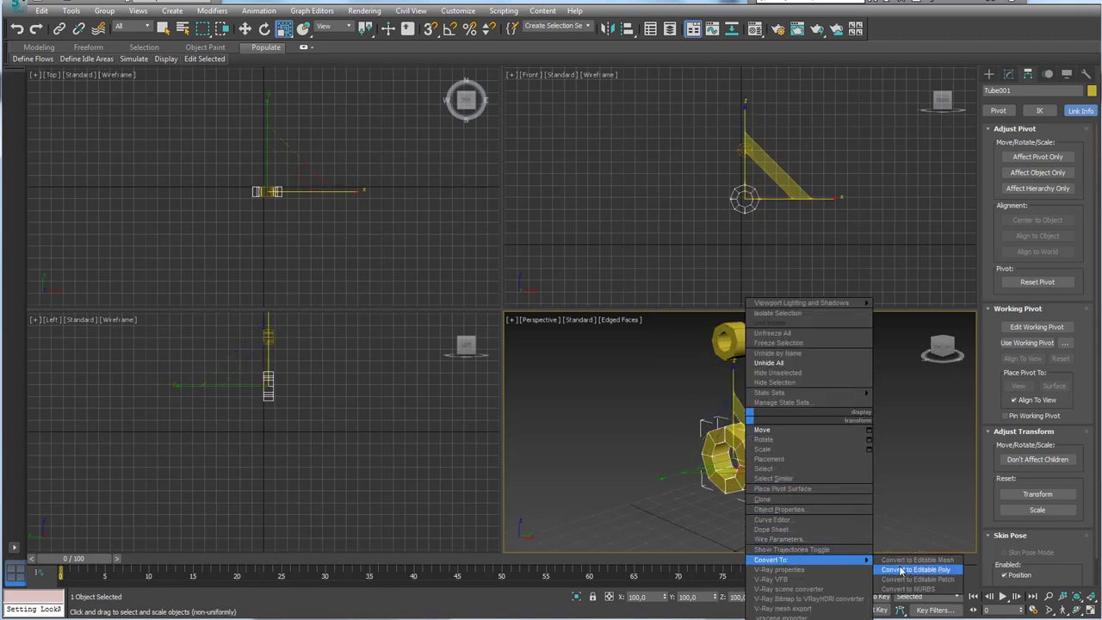
pyautogui.click(903, 570)
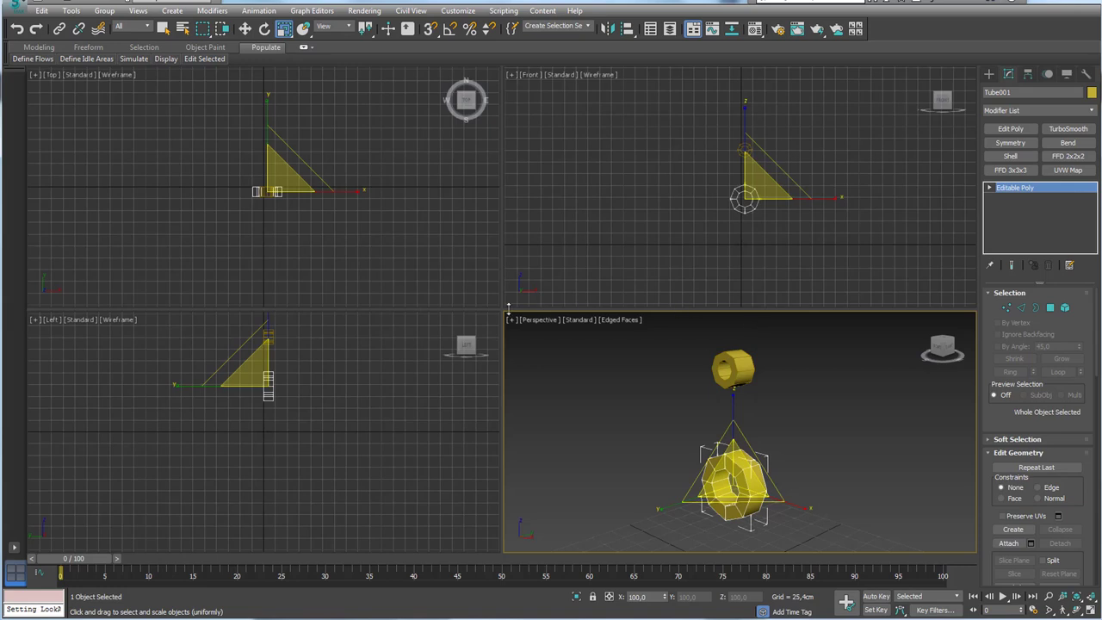
pyautogui.moveTo(510, 69); pyautogui.dragTo(510, 73)
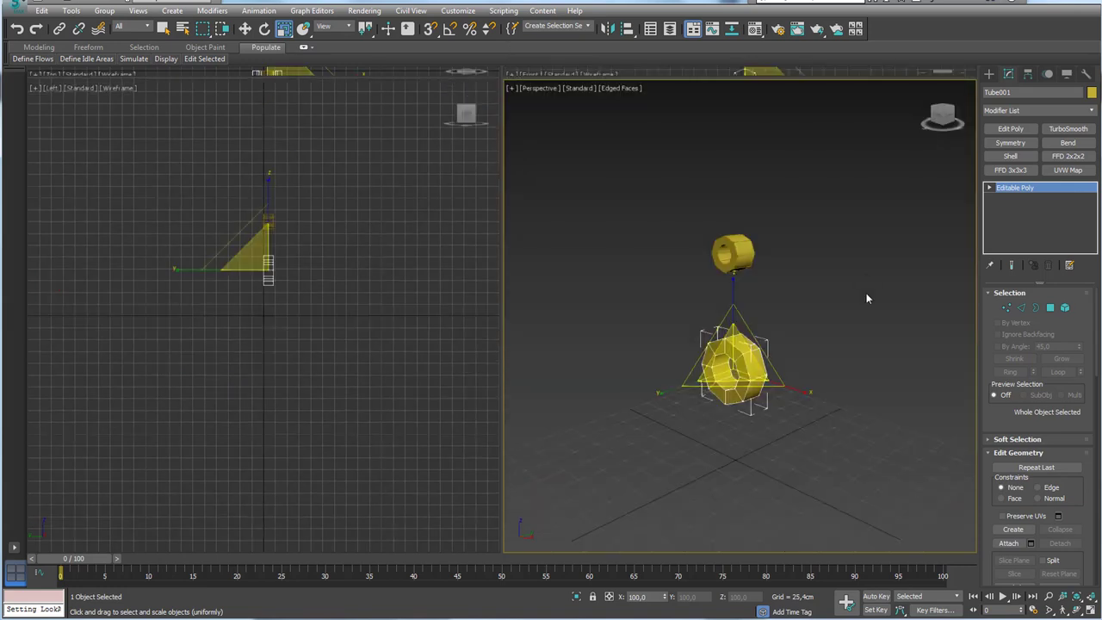
pyautogui.moveTo(977, 353); pyautogui.dragTo(864, 352)
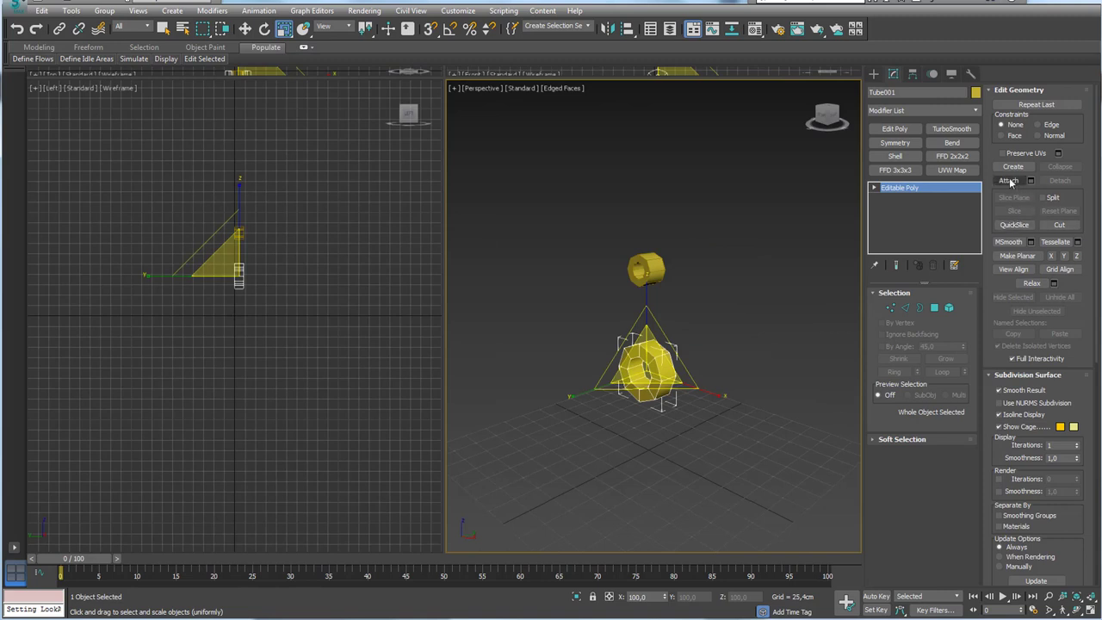
pyautogui.click(1010, 181)
pyautogui.click(647, 269)
pyautogui.press('w')
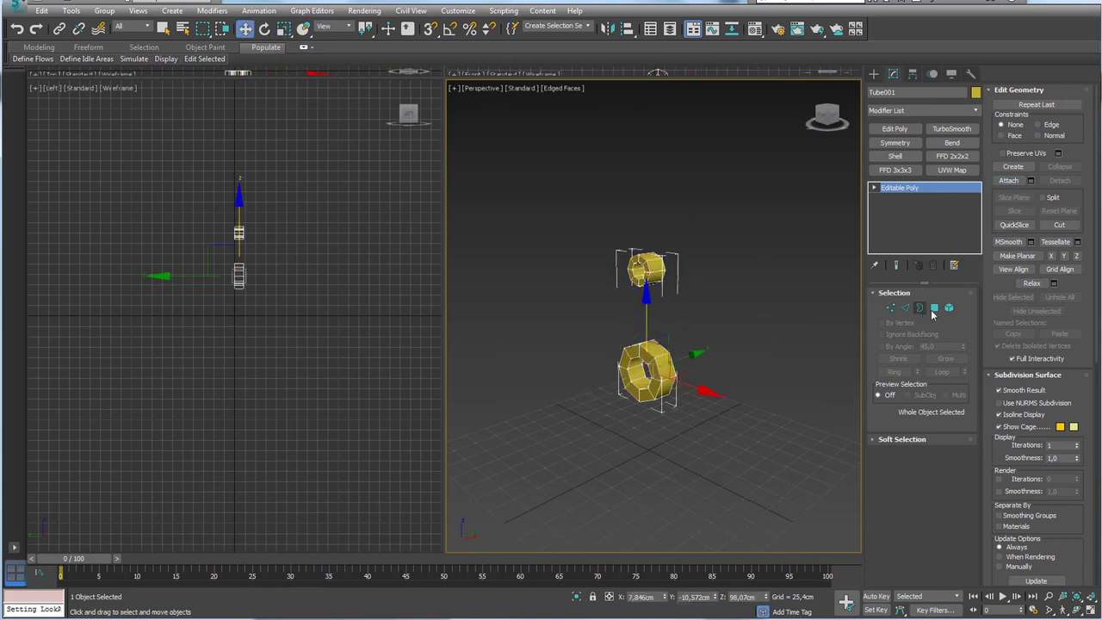
# Bridge the facing polygons of the two tubes to form the rod's shaft.
pyautogui.click(935, 309)
pyautogui.keyDown('alt'); pyautogui.moveTo(703, 312); pyautogui.dragTo(653, 343, button='middle'); pyautogui.keyUp('alt')
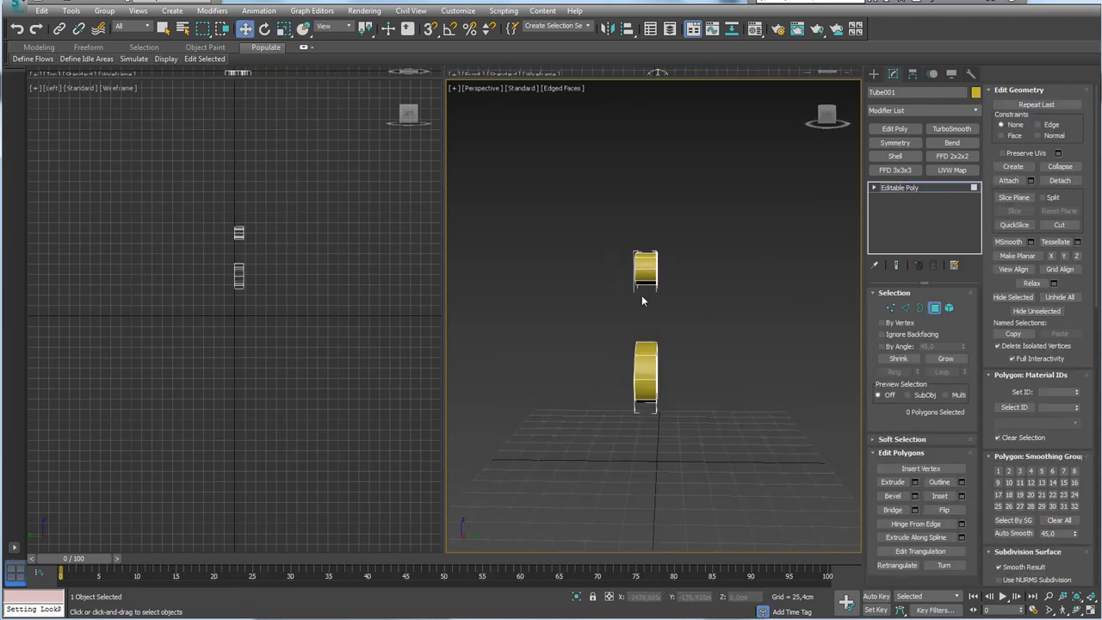
pyautogui.click(655, 380)
pyautogui.keyDown('alt'); pyautogui.moveTo(605, 302); pyautogui.dragTo(759, 315, button='middle'); pyautogui.keyUp('alt')
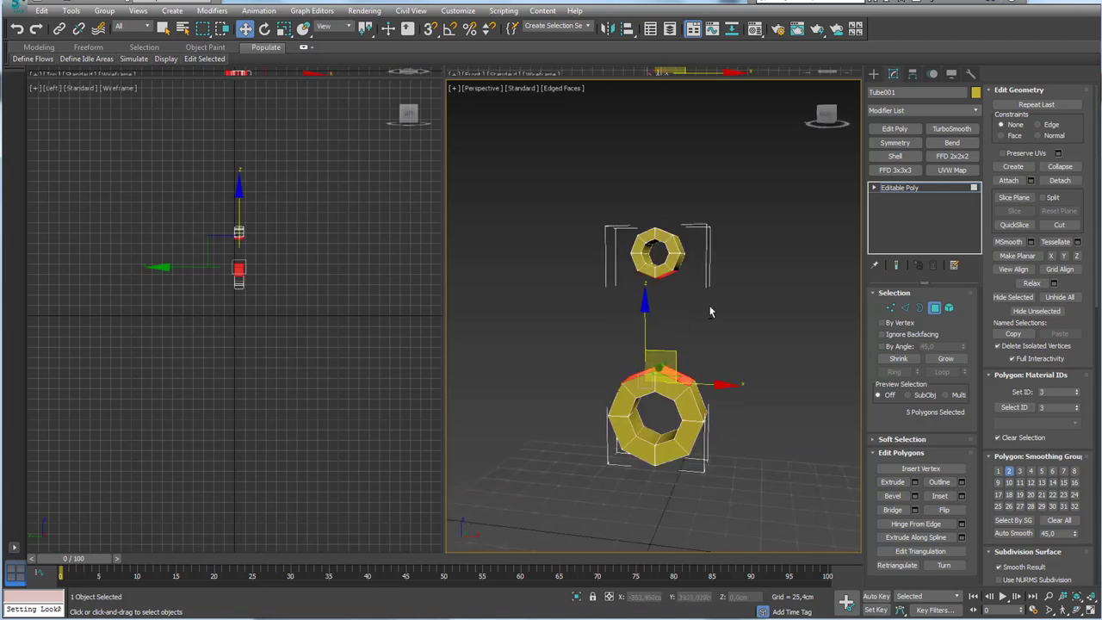
pyautogui.keyDown('ctrl'); pyautogui.click(632, 424); pyautogui.keyUp('ctrl')
pyautogui.keyDown('alt'); pyautogui.click(632, 424); pyautogui.keyUp('alt')
pyautogui.keyDown('alt'); pyautogui.moveTo(632, 424); pyautogui.dragTo(642, 382, button='middle'); pyautogui.keyUp('alt')
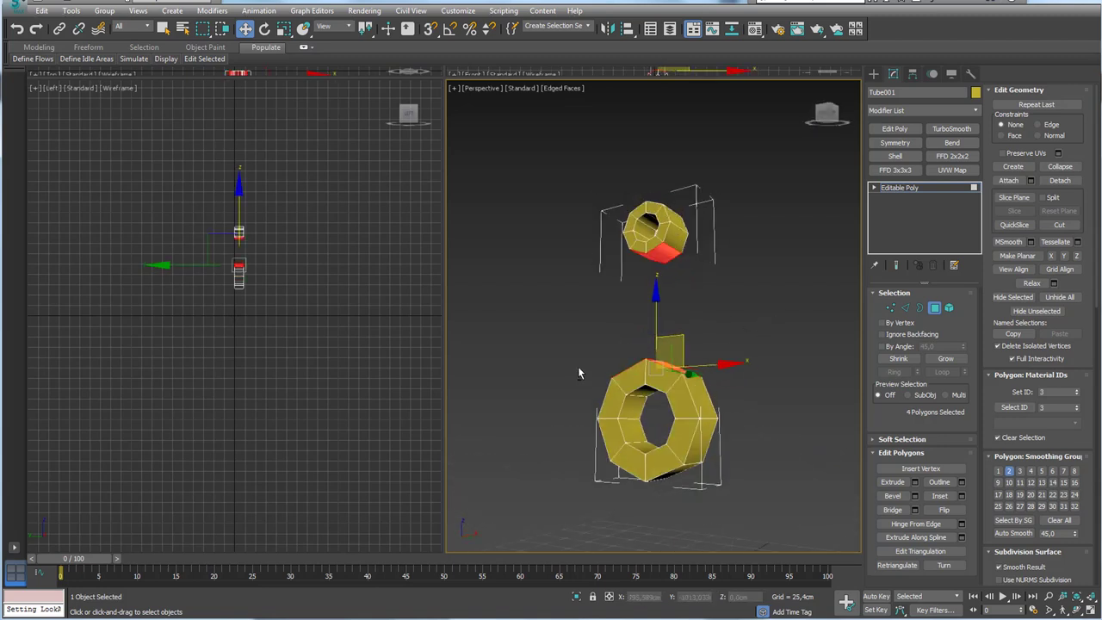
pyautogui.click(894, 510)
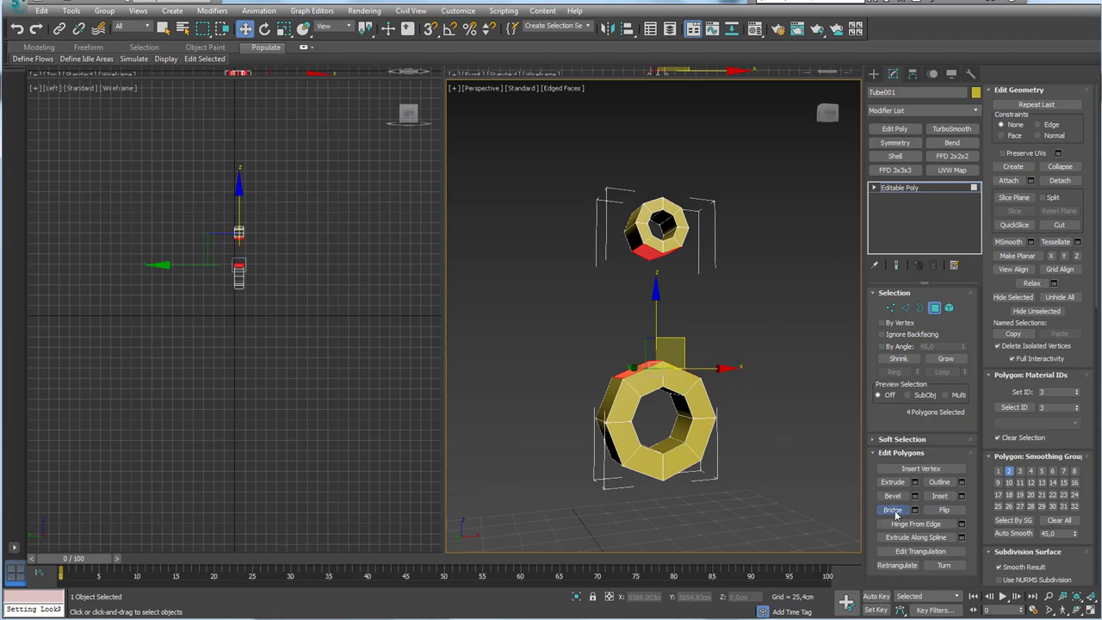
# Scale all the rod's polygons to make it thinner across its width.
pyautogui.keyDown('alt'); pyautogui.moveTo(637, 362); pyautogui.dragTo(708, 352, button='middle'); pyautogui.keyUp('alt')
pyautogui.hotkey('ctrl', 'a')
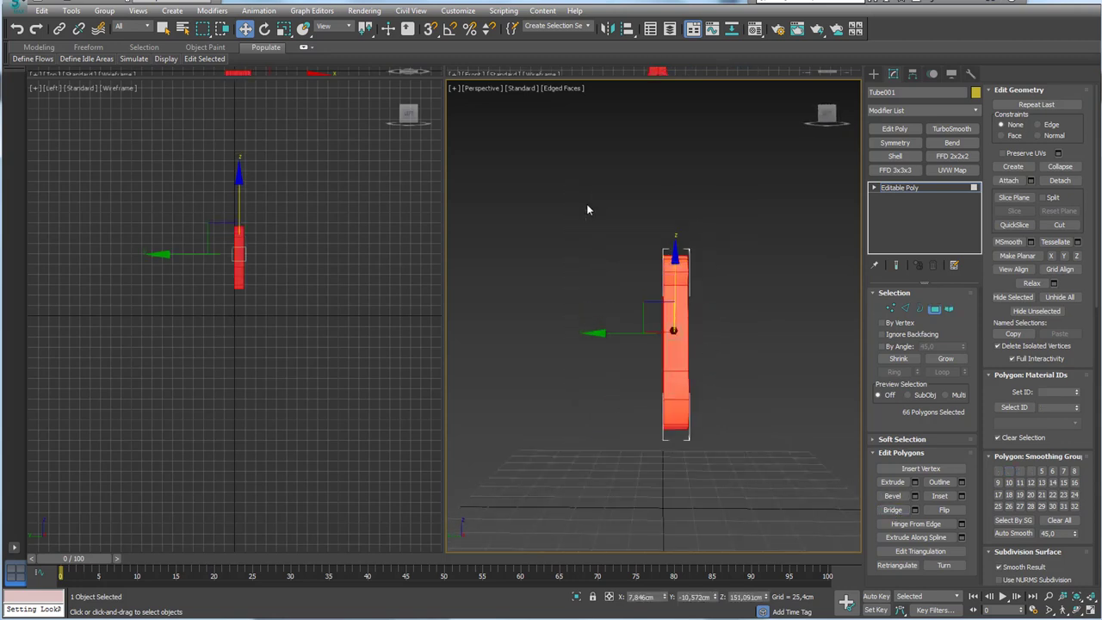
pyautogui.press('r')
pyautogui.moveTo(726, 324); pyautogui.dragTo(741, 335)
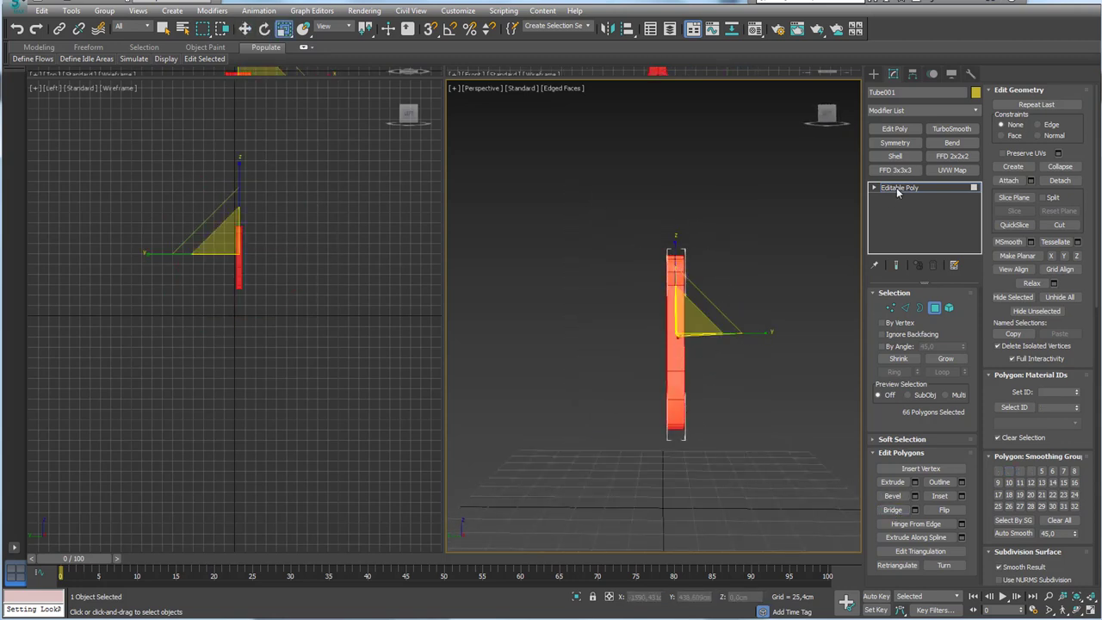
pyautogui.press('6')
pyautogui.keyDown('alt'); pyautogui.moveTo(767, 291); pyautogui.dragTo(614, 349, button='middle'); pyautogui.keyUp('alt')
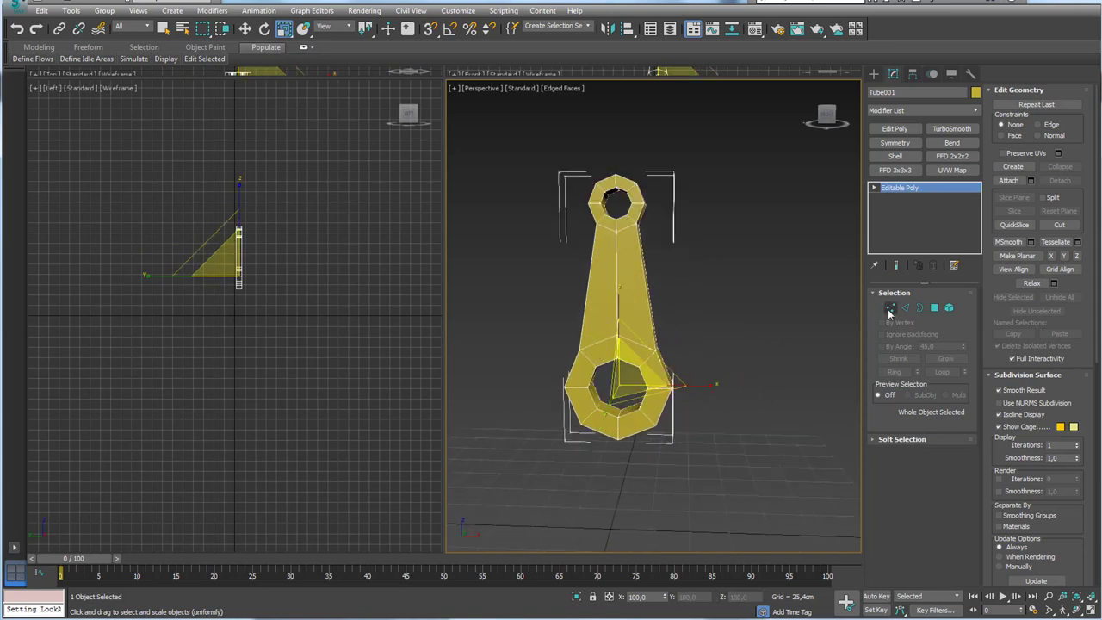
# Connect the six vertical shaft edges with a new loop and pull it inward to narrow the shaft.
pyautogui.click(905, 307)
pyautogui.moveTo(719, 308); pyautogui.dragTo(488, 302)
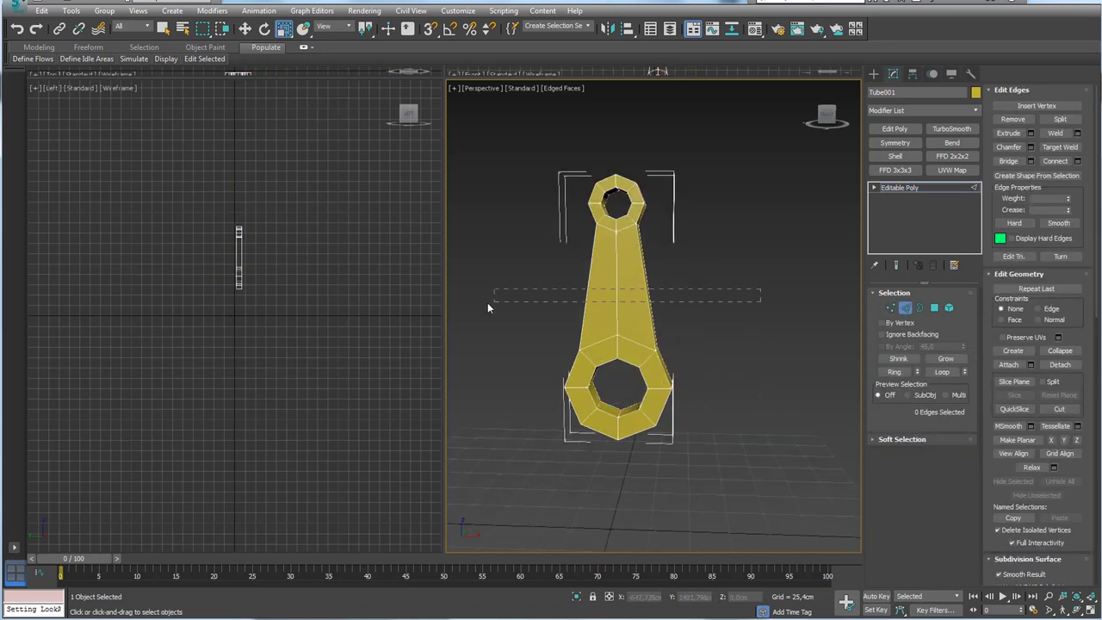
pyautogui.click(1078, 161)
pyautogui.click(659, 376)
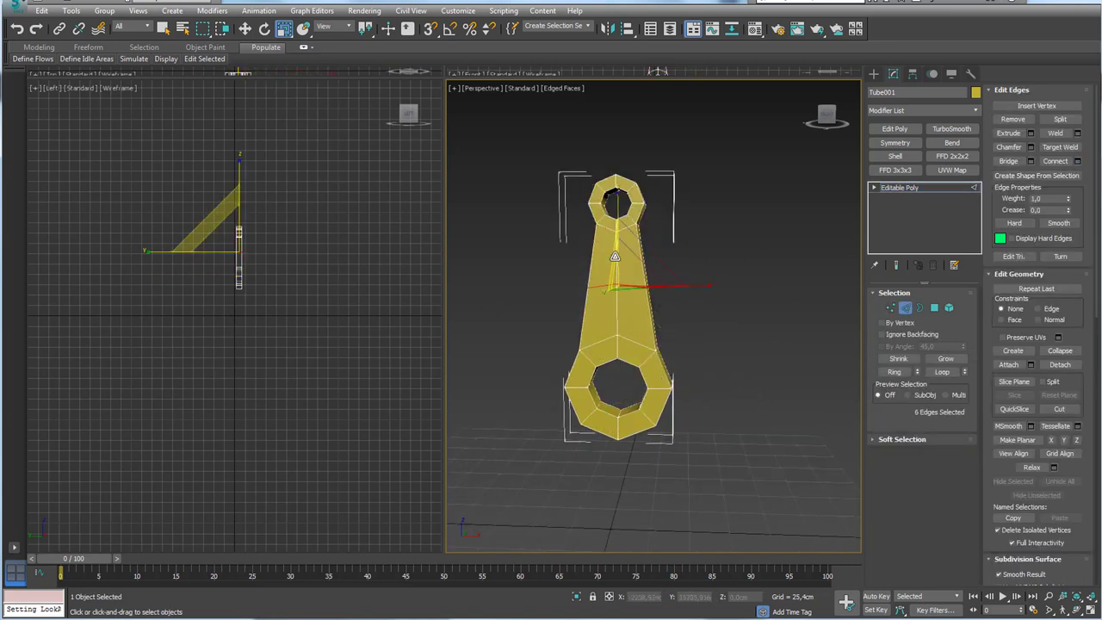
pyautogui.press('w')
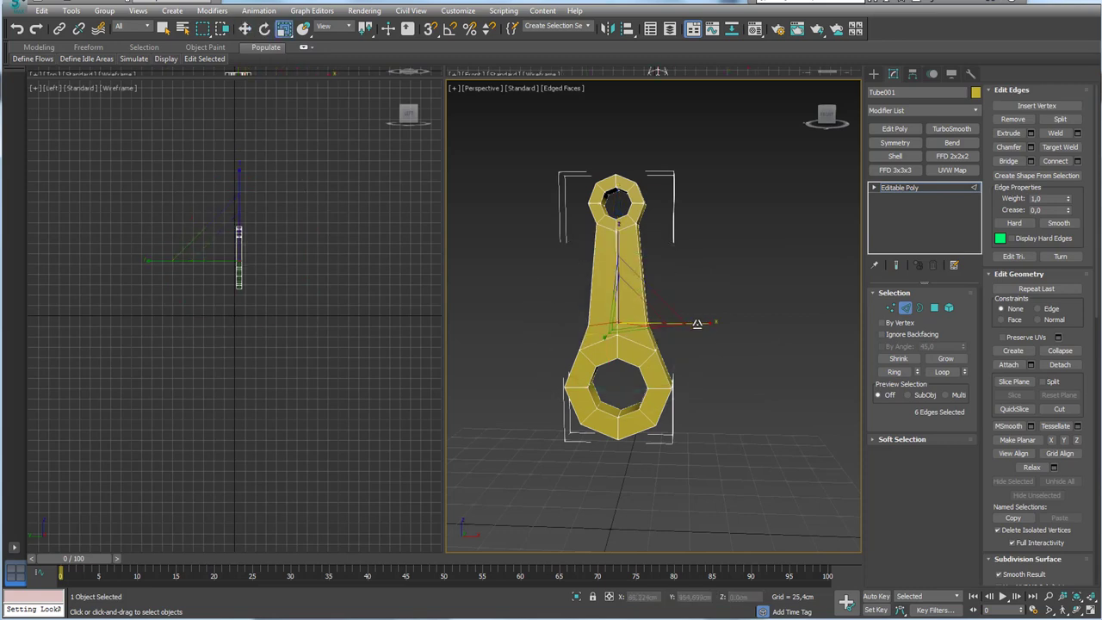
pyautogui.moveTo(665, 299); pyautogui.dragTo(616, 254)
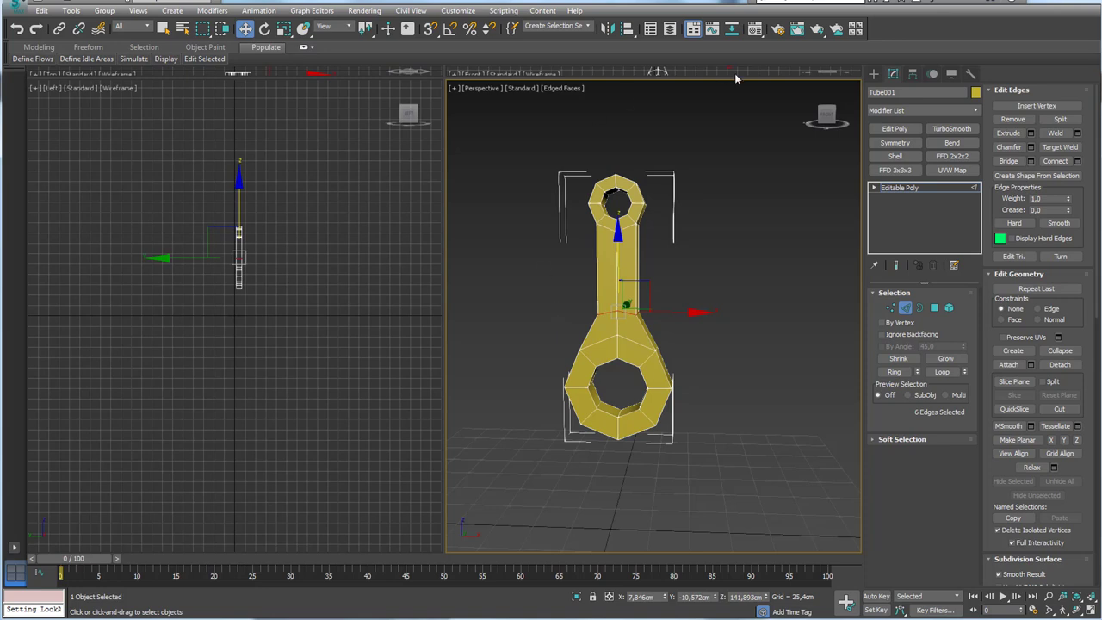
# Rotate the connecting rod 90 degrees on X.
pyautogui.click(912, 188)
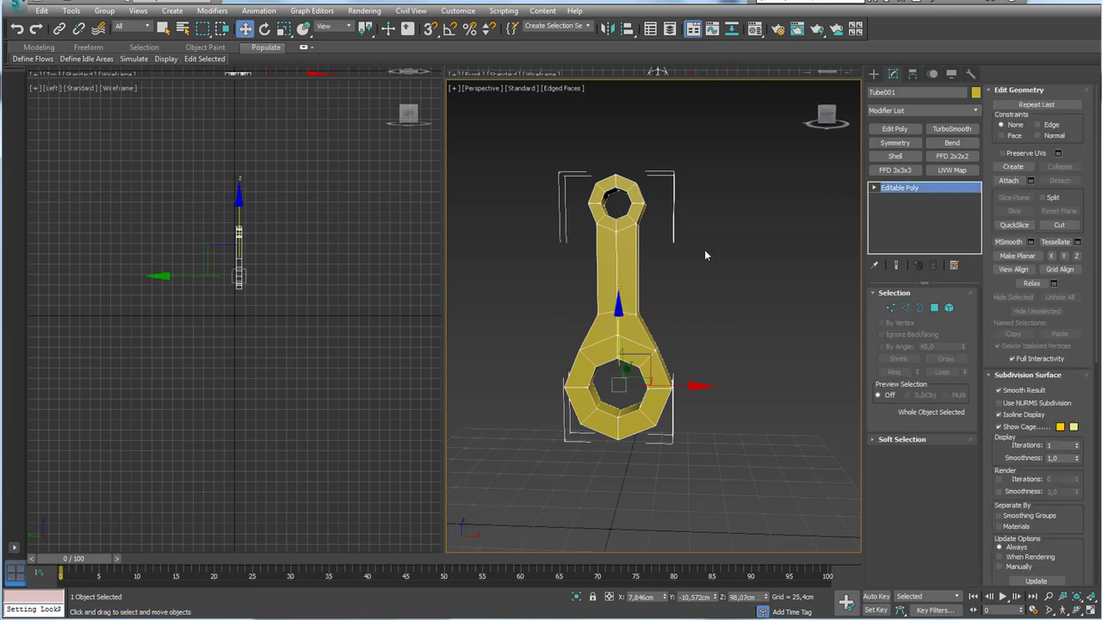
pyautogui.moveTo(705, 249)
pyautogui.keyDown('alt'); pyautogui.mouseDown(button='middle')
pyautogui.moveTo(666, 353)
pyautogui.moveTo(594, 300)
pyautogui.moveTo(672, 338)
pyautogui.moveTo(643, 353)
pyautogui.mouseUp(button='middle'); pyautogui.keyUp('alt')
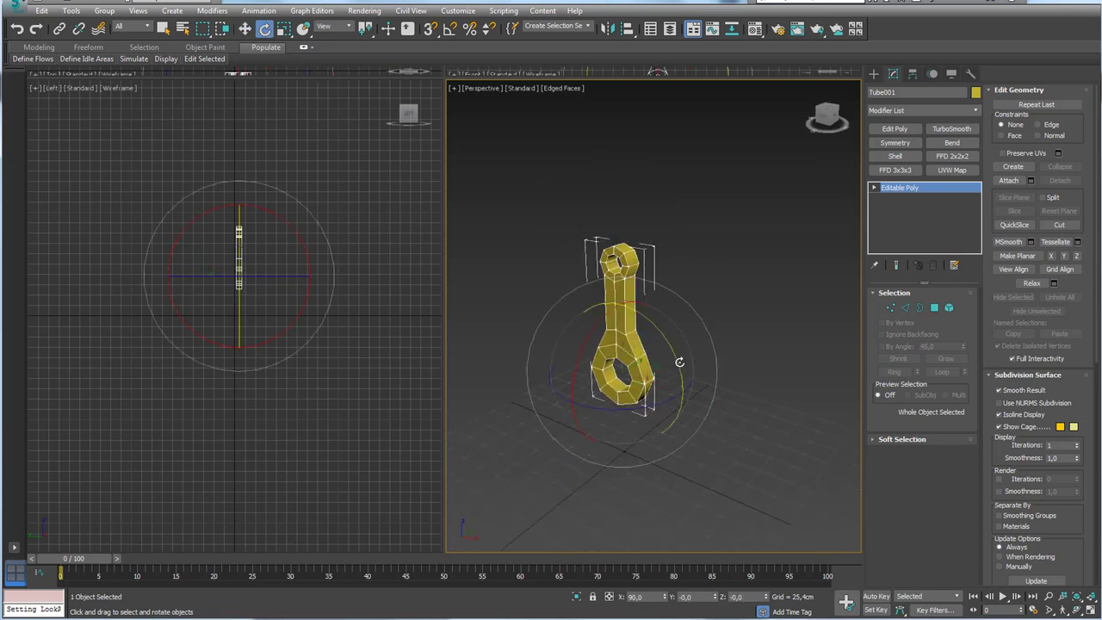
pyautogui.moveTo(679, 361)
pyautogui.mouseDown()
pyautogui.moveTo(611, 313)
pyautogui.moveTo(694, 358)
pyautogui.mouseUp()
pyautogui.moveTo(705, 351); pyautogui.dragTo(746, 387, button='middle')
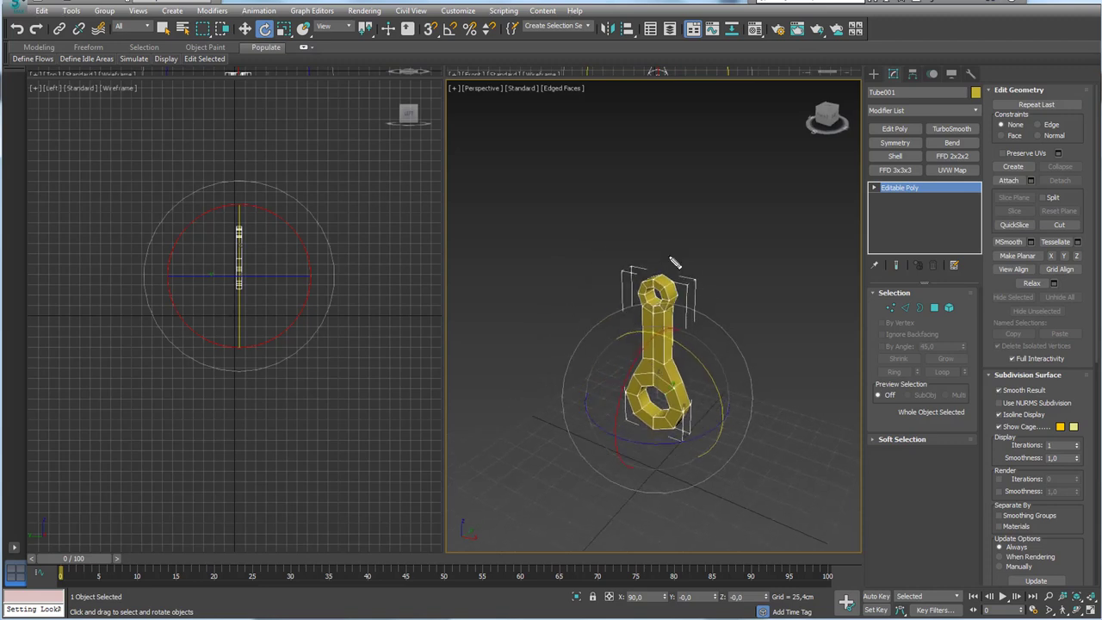
pyautogui.click(874, 74)
# Draw a cylinder beside the rod with 16 sides and 1 height segment.
pyautogui.click(898, 173)
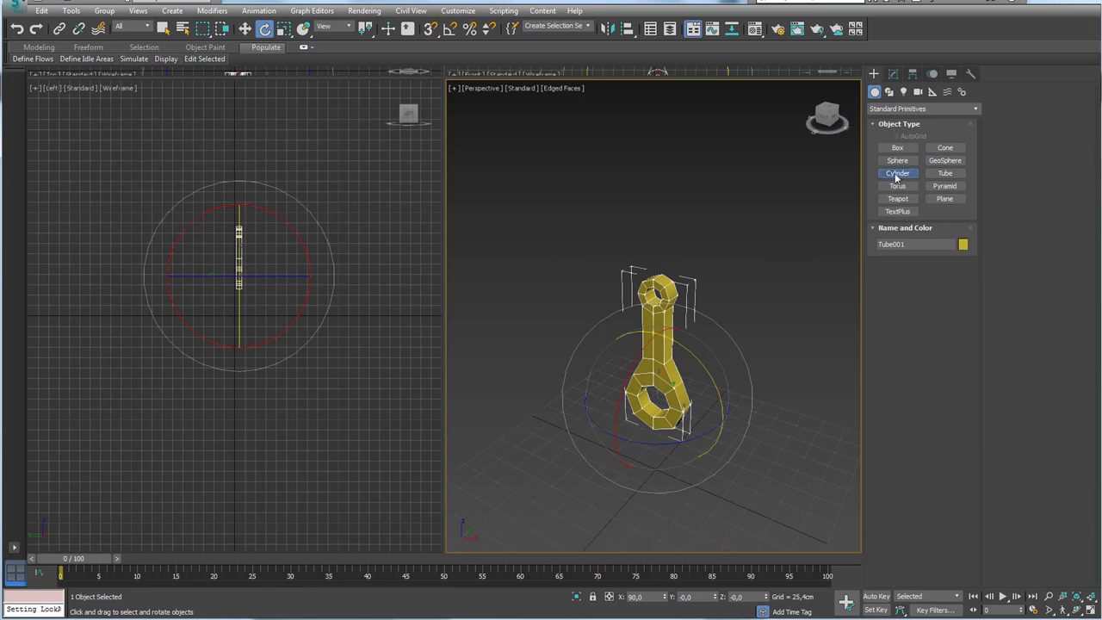
pyautogui.keyDown('alt'); pyautogui.moveTo(790, 293); pyautogui.dragTo(655, 365, button='middle'); pyautogui.keyUp('alt')
pyautogui.moveTo(654, 376); pyautogui.dragTo(681, 379)
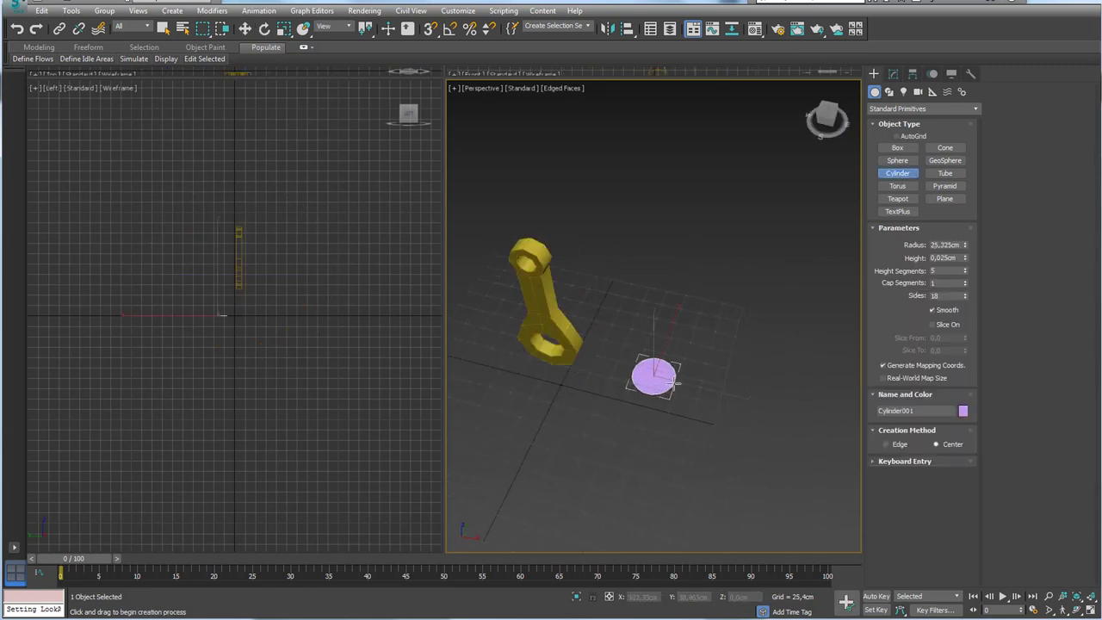
pyautogui.click(692, 352)
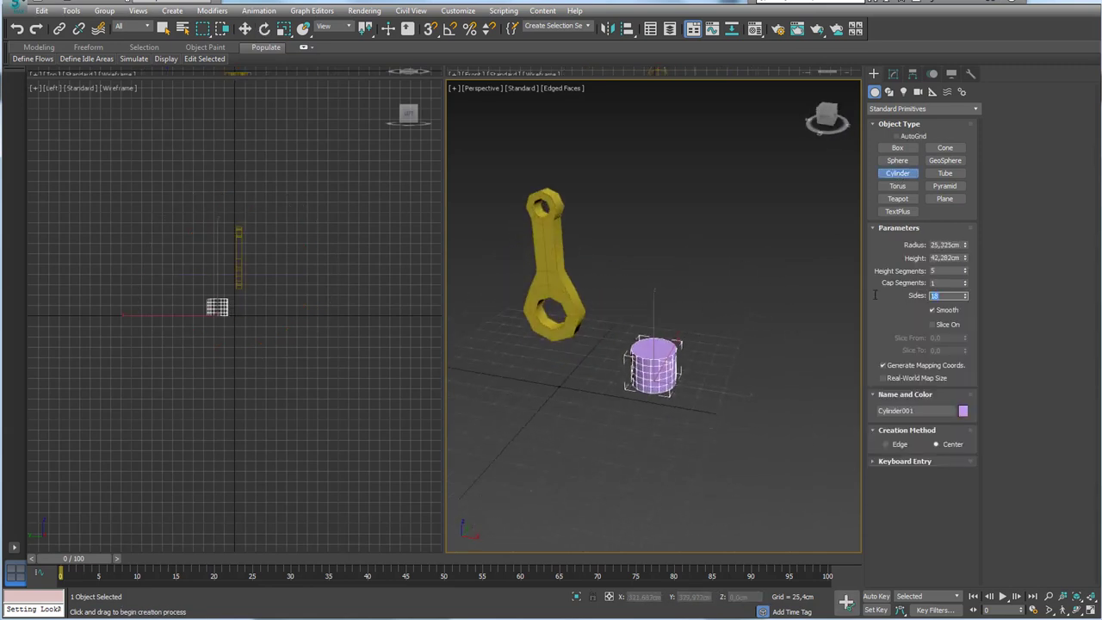
pyautogui.write('16')
pyautogui.press('Return')
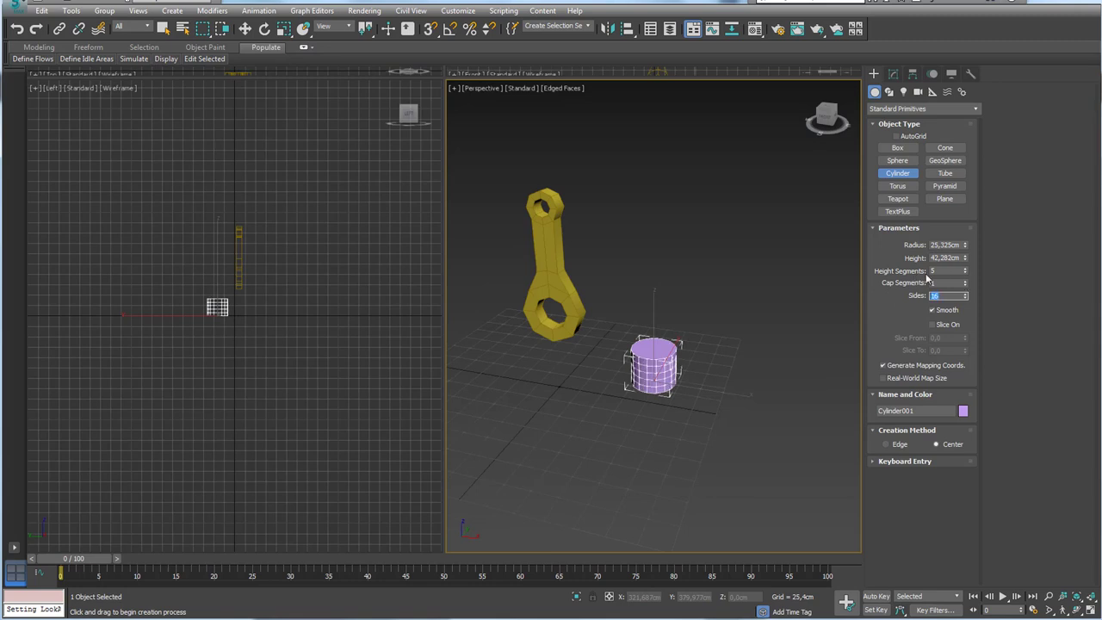
pyautogui.rightClick(966, 269)
pyautogui.keyDown('alt'); pyautogui.moveTo(617, 347); pyautogui.dragTo(656, 375, button='middle'); pyautogui.keyUp('alt')
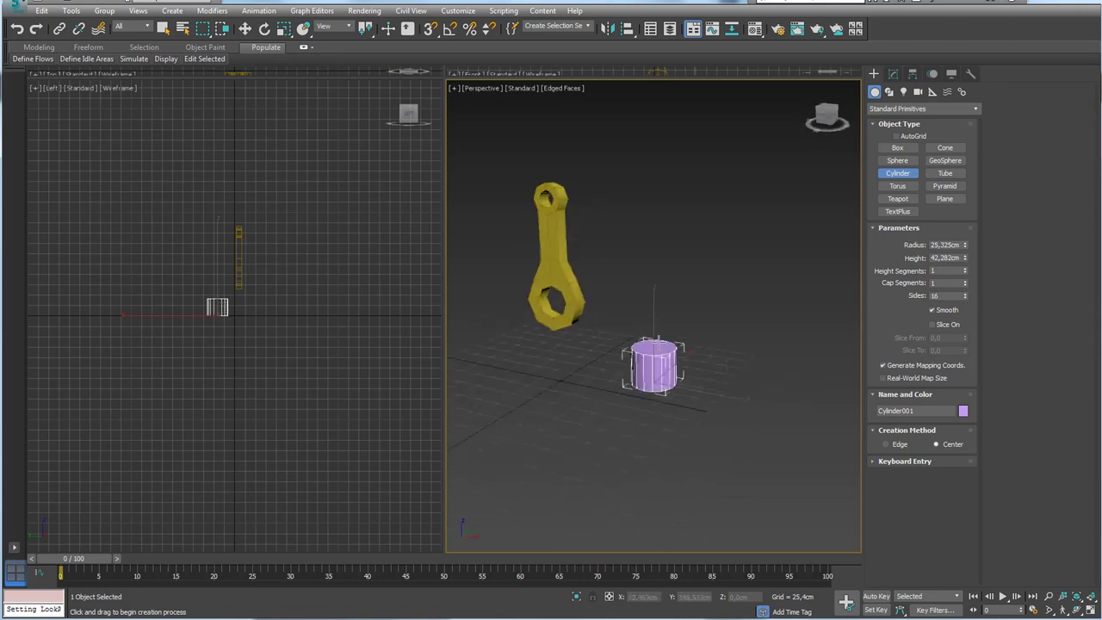
# Convert Cylinder001 to an Editable Poly.
pyautogui.press('e')
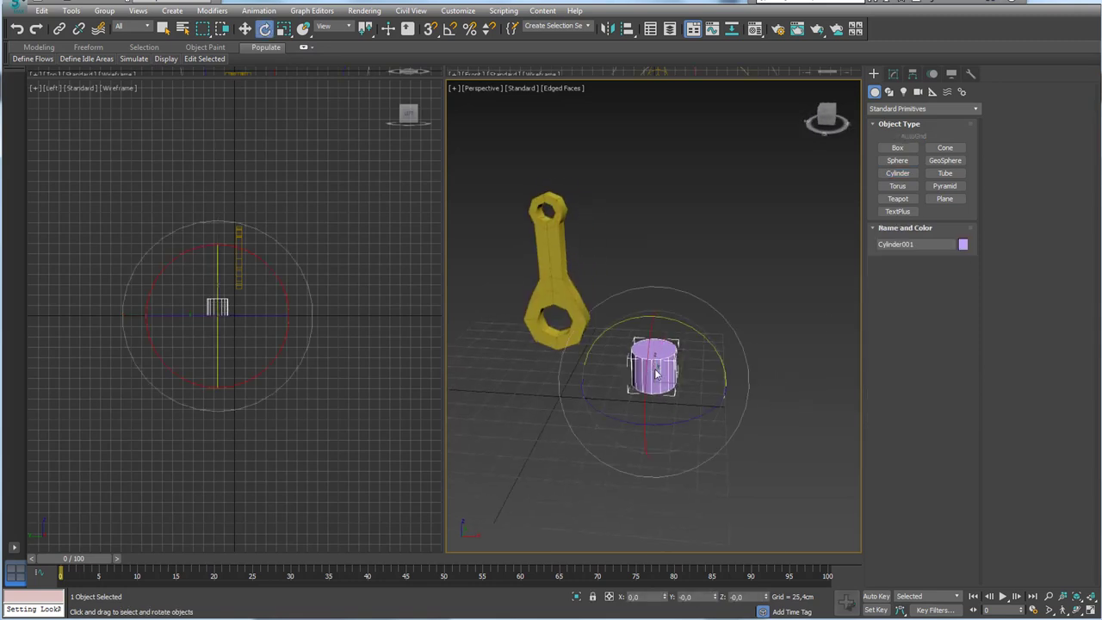
pyautogui.rightClick(656, 373)
pyautogui.click(786, 519)
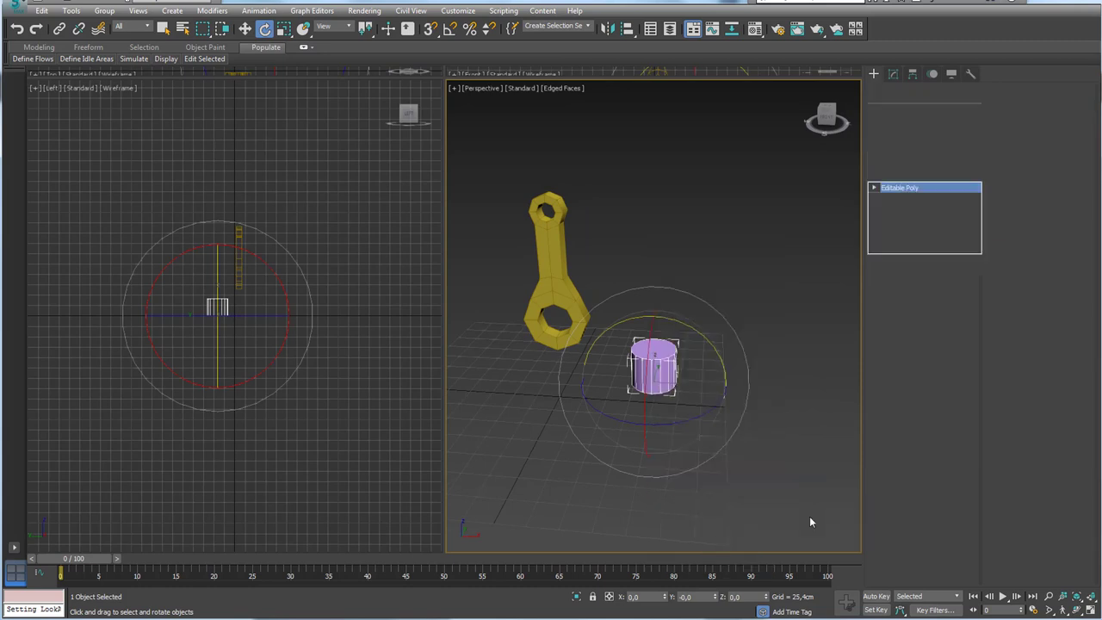
pyautogui.scroll(2, 671, 304)
pyautogui.scroll(-2, 672, 297)
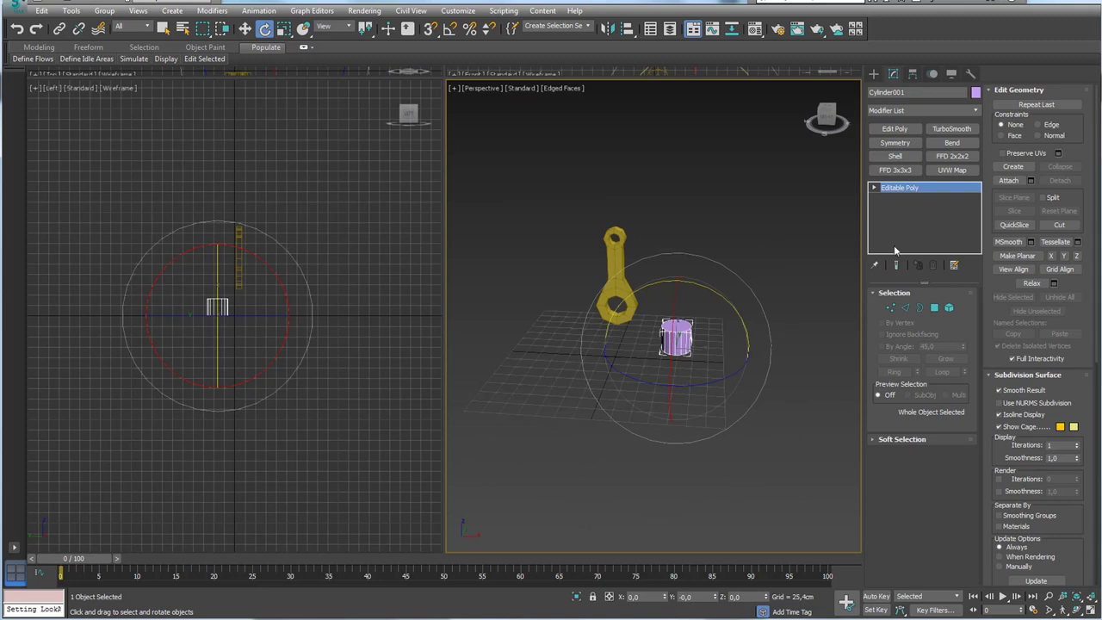
pyautogui.click(629, 30)
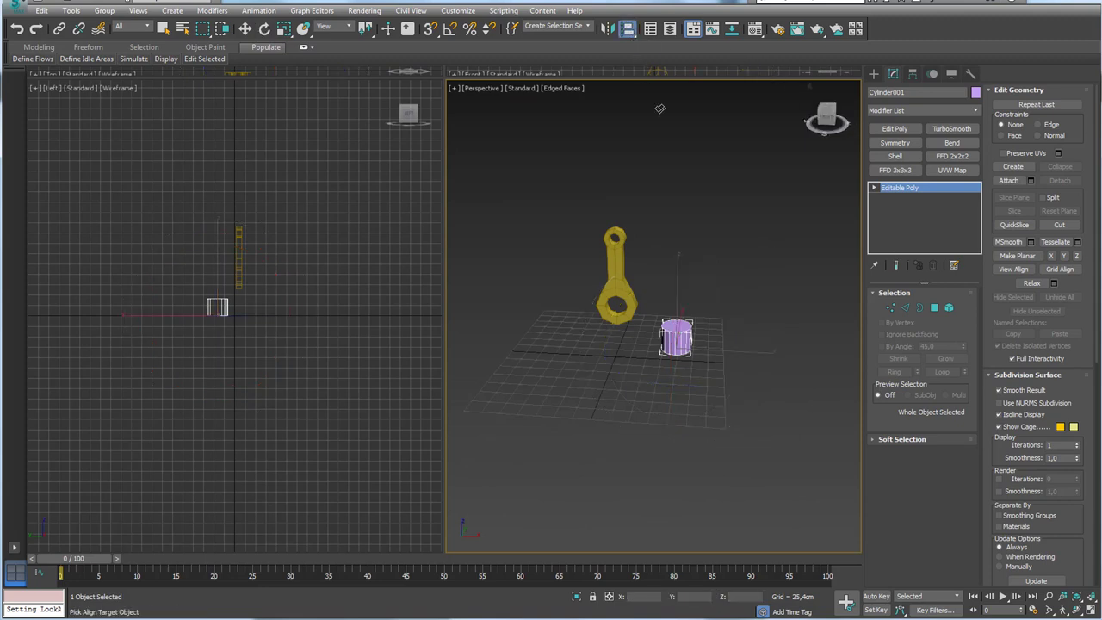
# Align the cylinder to the rod, pivot point to pivot point, on X, Y and Z.
pyautogui.click(615, 257)
pyautogui.click(615, 257)
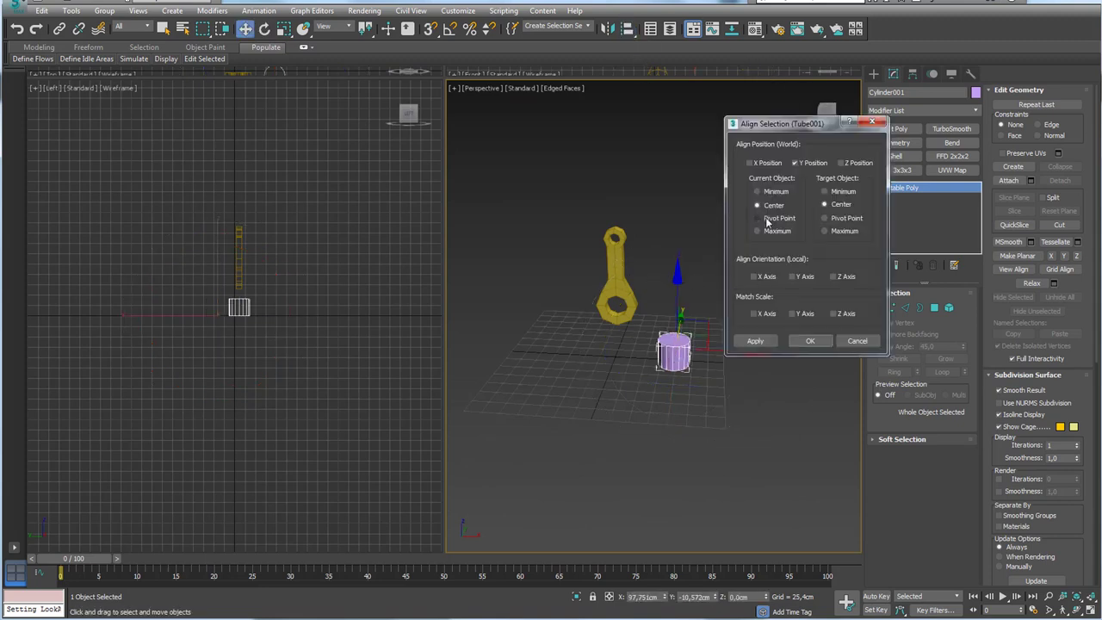
pyautogui.click(750, 163)
pyautogui.click(841, 163)
pyautogui.click(757, 218)
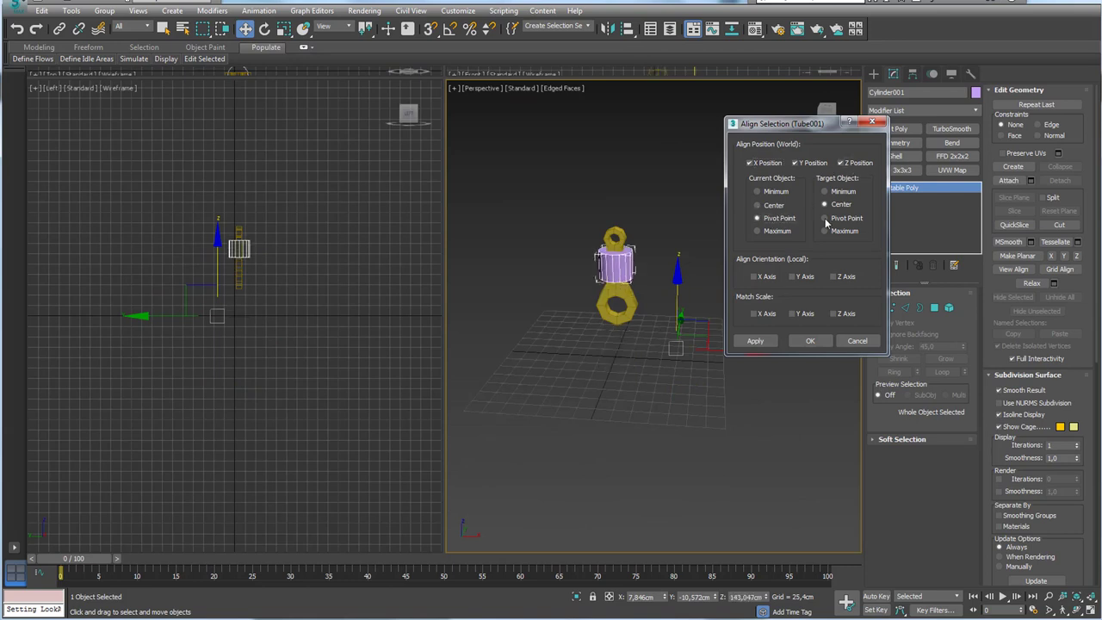
pyautogui.click(825, 218)
pyautogui.click(811, 342)
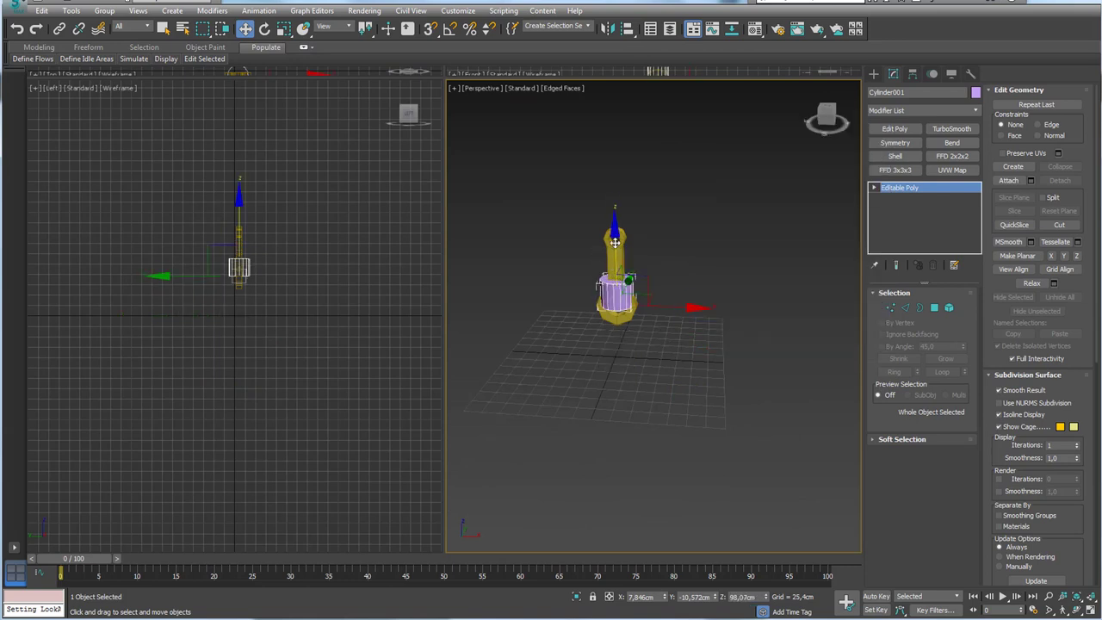
# Raise the cylinder above the rod and scale it up uniformly to about 136%.
pyautogui.moveTo(615, 243); pyautogui.dragTo(615, 189)
pyautogui.scroll(3, 646, 267)
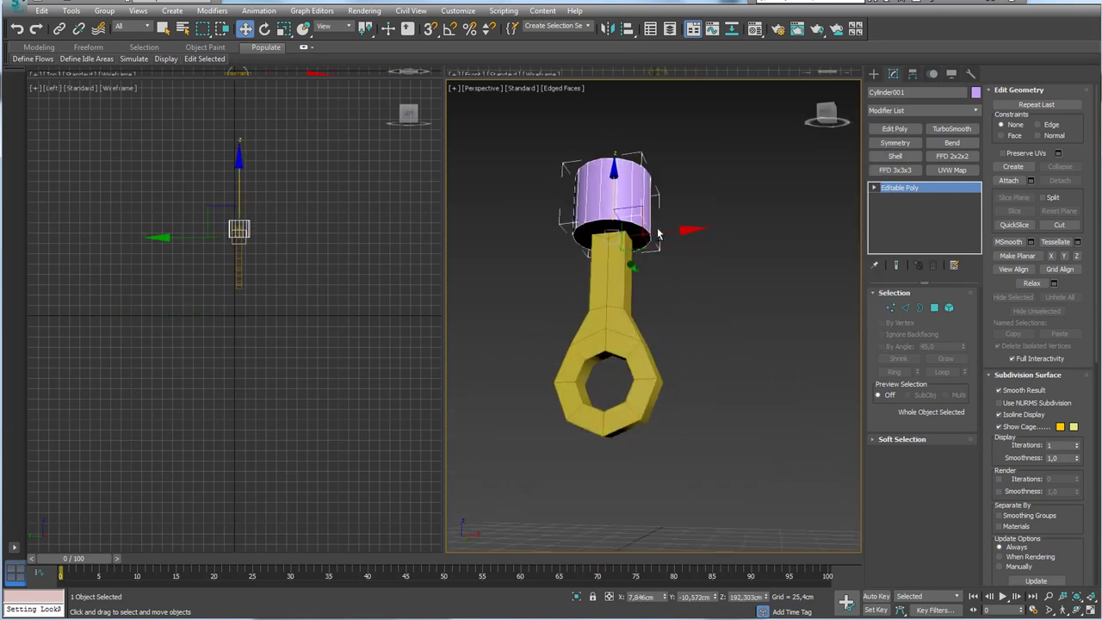
pyautogui.keyDown('alt'); pyautogui.moveTo(658, 233); pyautogui.dragTo(660, 214, button='middle'); pyautogui.keyUp('alt')
pyautogui.press('r')
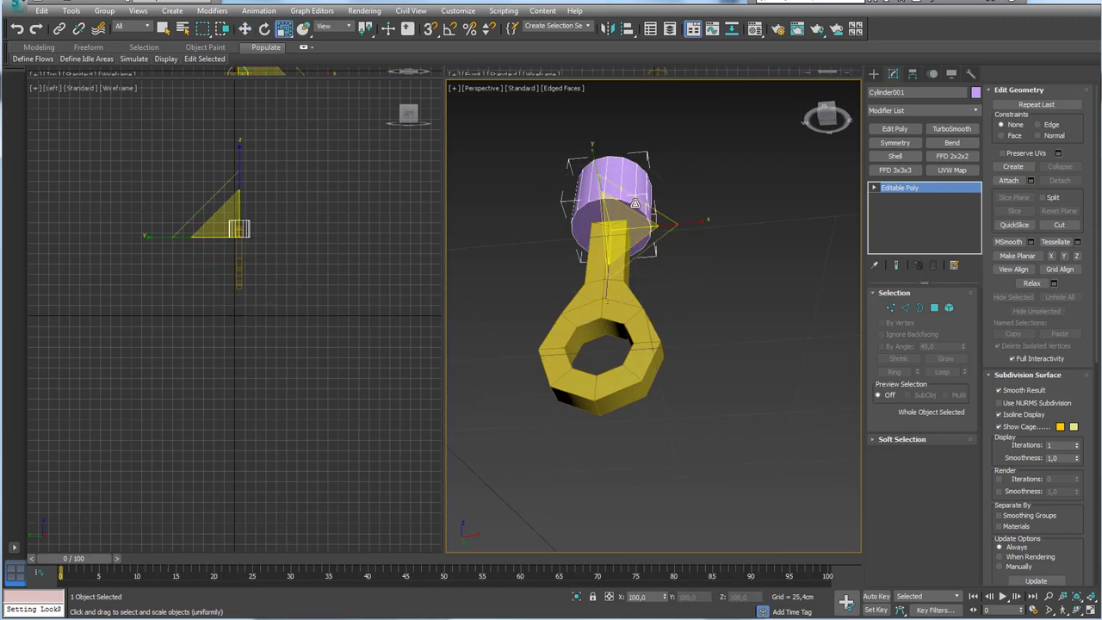
pyautogui.moveTo(635, 203); pyautogui.dragTo(600, 172)
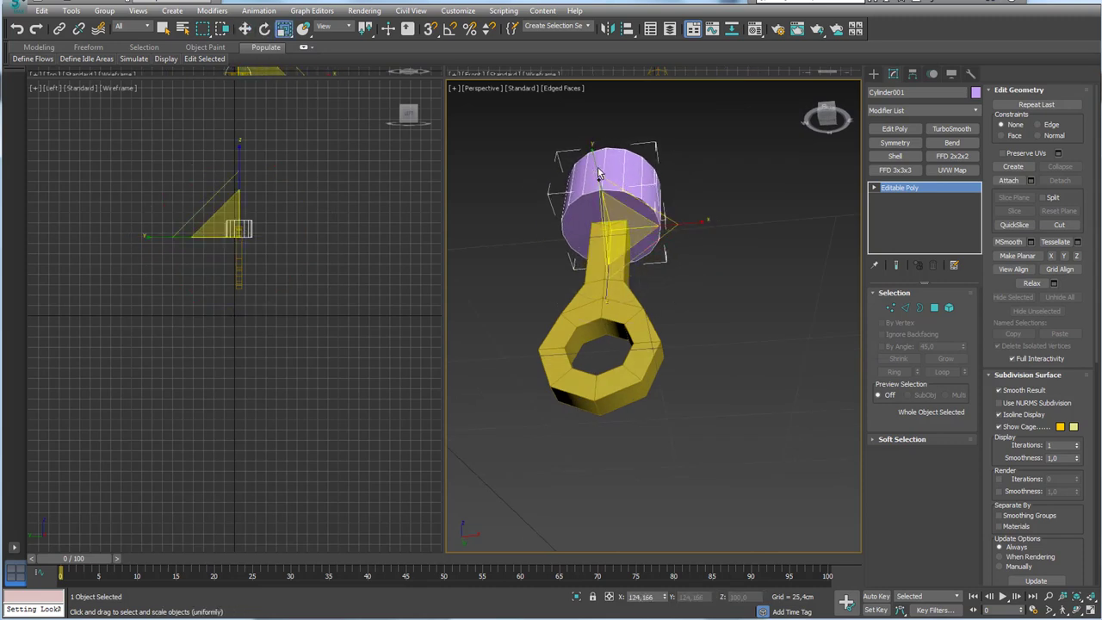
pyautogui.moveTo(633, 220); pyautogui.dragTo(706, 223)
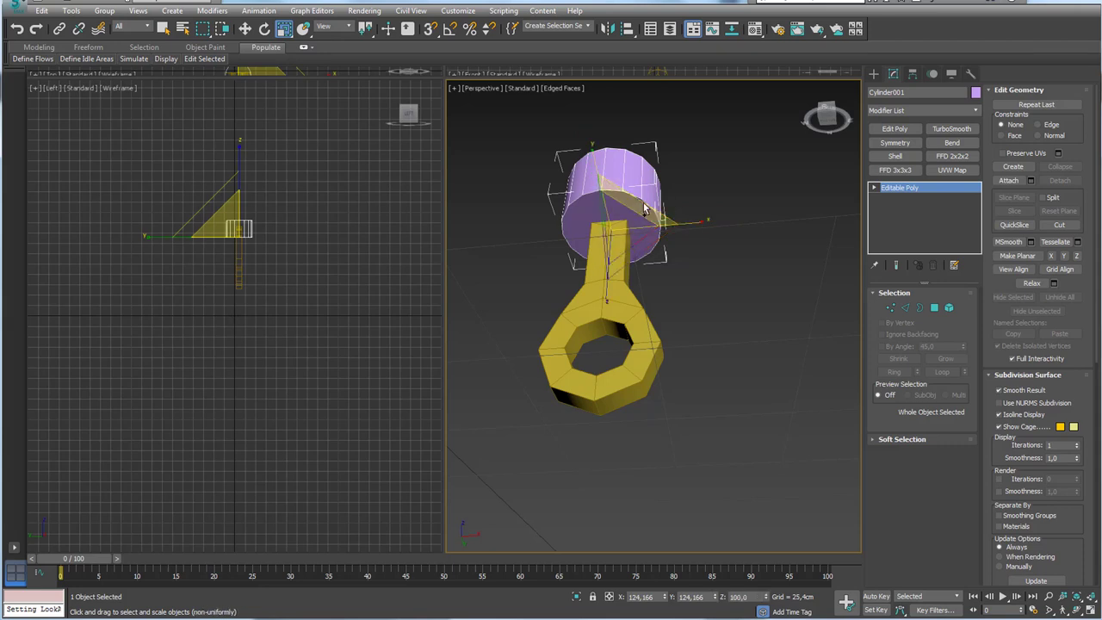
pyautogui.moveTo(706, 223)
pyautogui.keyDown('alt'); pyautogui.mouseDown(button='middle')
pyautogui.moveTo(684, 281)
pyautogui.moveTo(639, 218)
pyautogui.mouseUp(button='middle'); pyautogui.keyUp('alt')
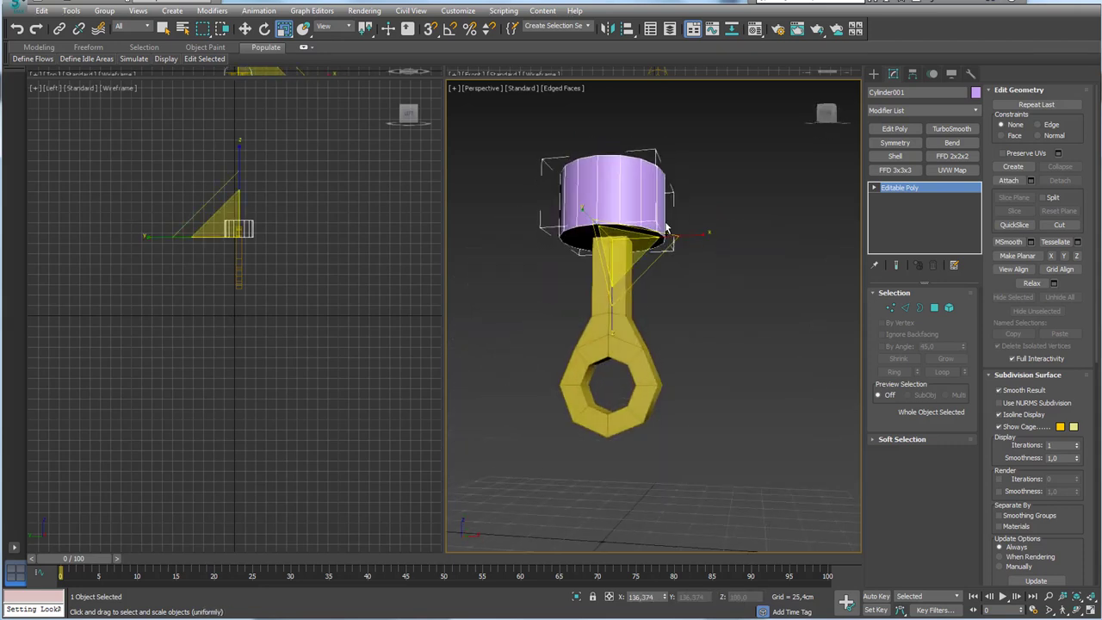
pyautogui.press('r')
pyautogui.press('r')
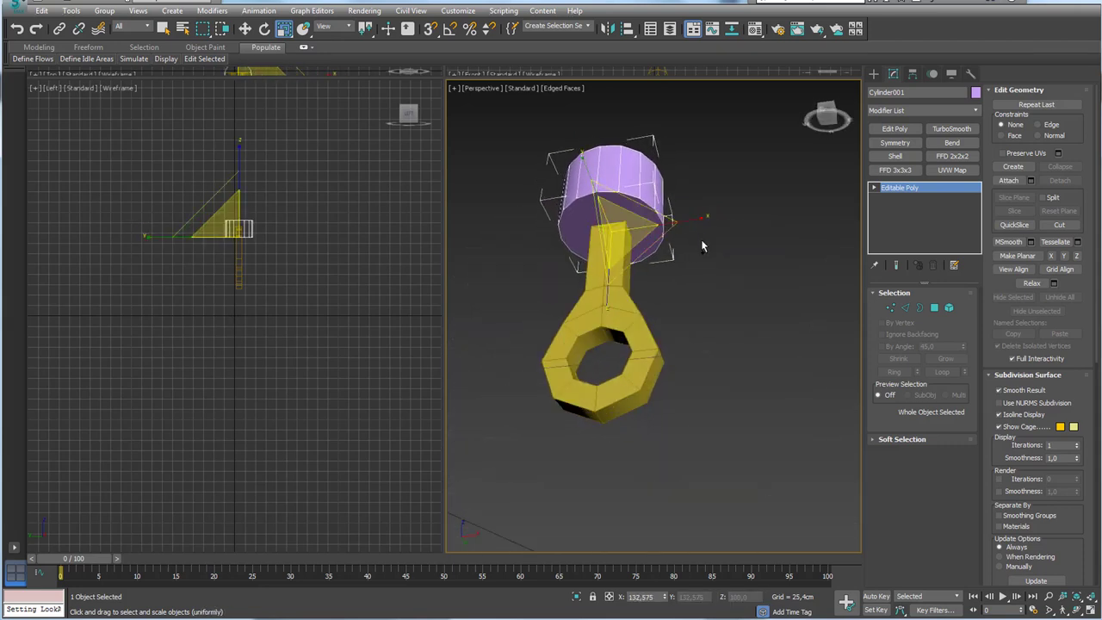
pyautogui.keyDown('alt'); pyautogui.moveTo(701, 239); pyautogui.dragTo(877, 319, button='middle'); pyautogui.keyUp('alt')
pyautogui.click(933, 307)
# Select the cylinder's vertical side edge ring and Connect it with 3 segments.
pyautogui.click(577, 188)
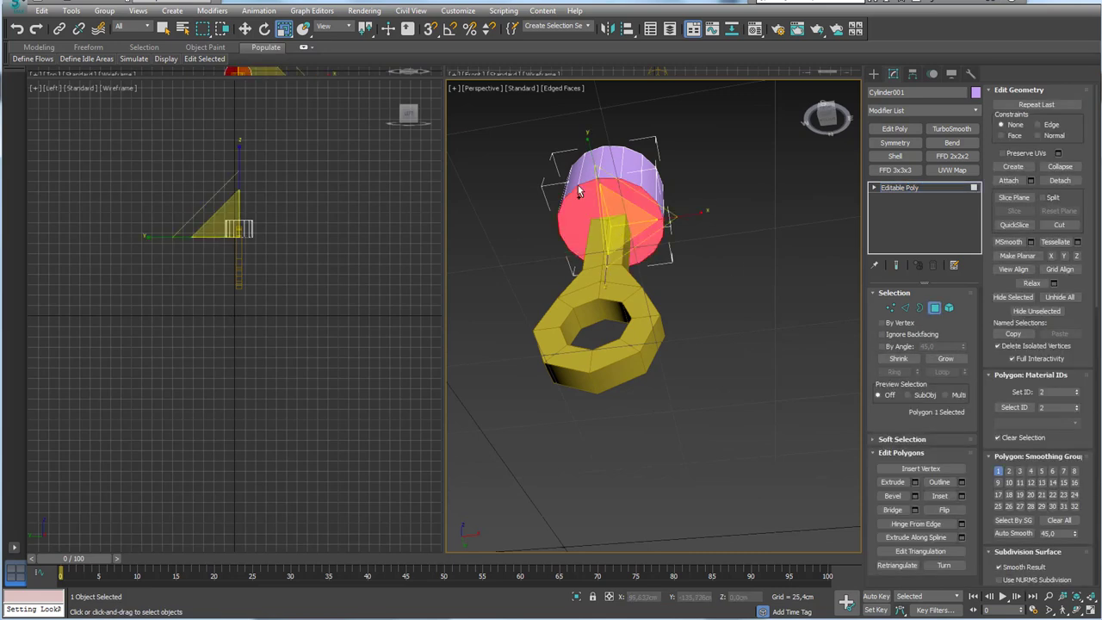
pyautogui.click(670, 207)
pyautogui.keyDown('alt'); pyautogui.moveTo(663, 211); pyautogui.dragTo(654, 253, button='middle'); pyautogui.keyUp('alt')
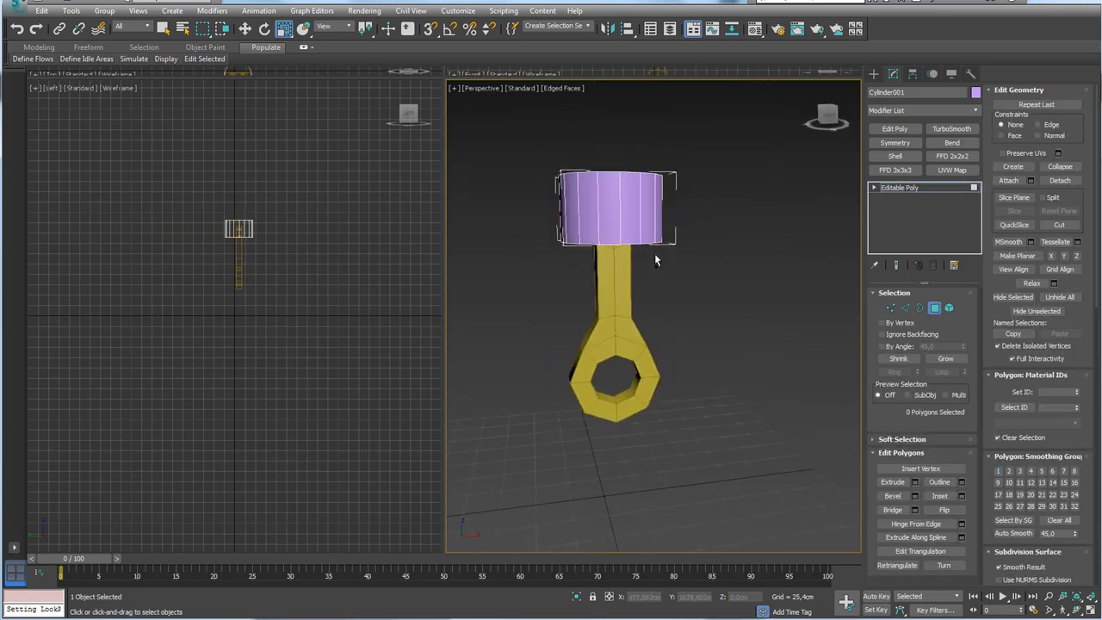
pyautogui.scroll(4, 725, 295)
pyautogui.click(907, 308)
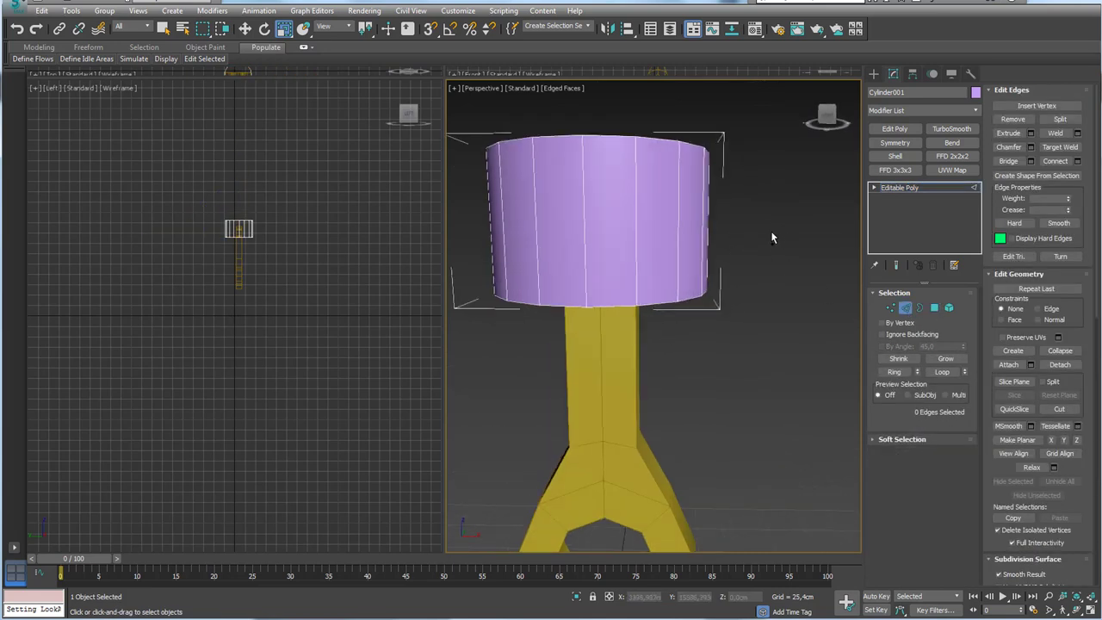
pyautogui.click(1078, 161)
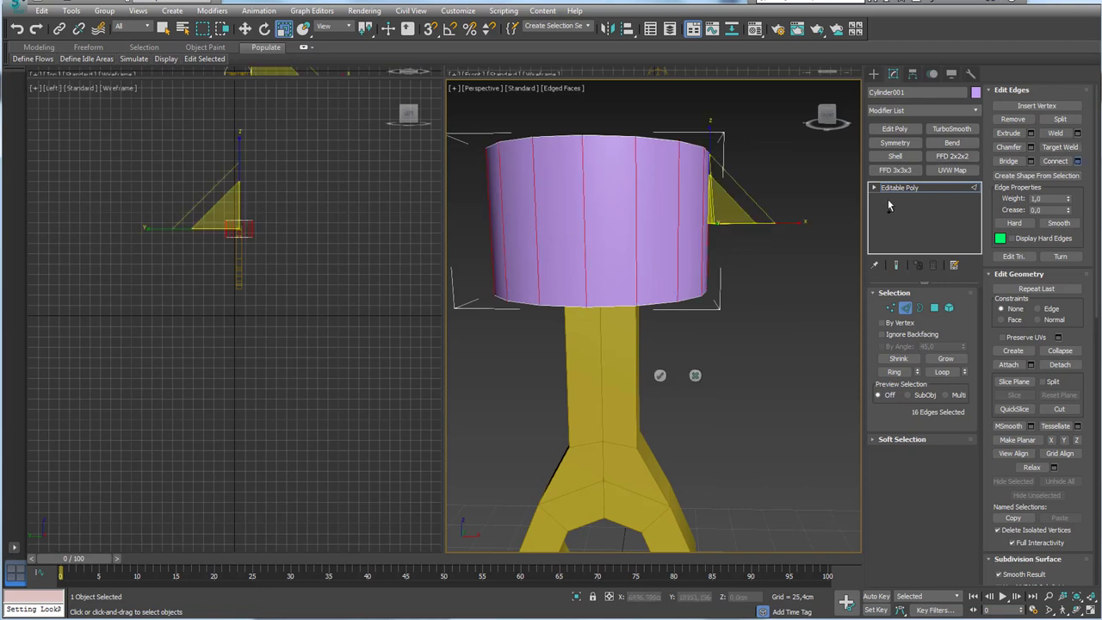
pyautogui.click(663, 321)
pyautogui.click(663, 321)
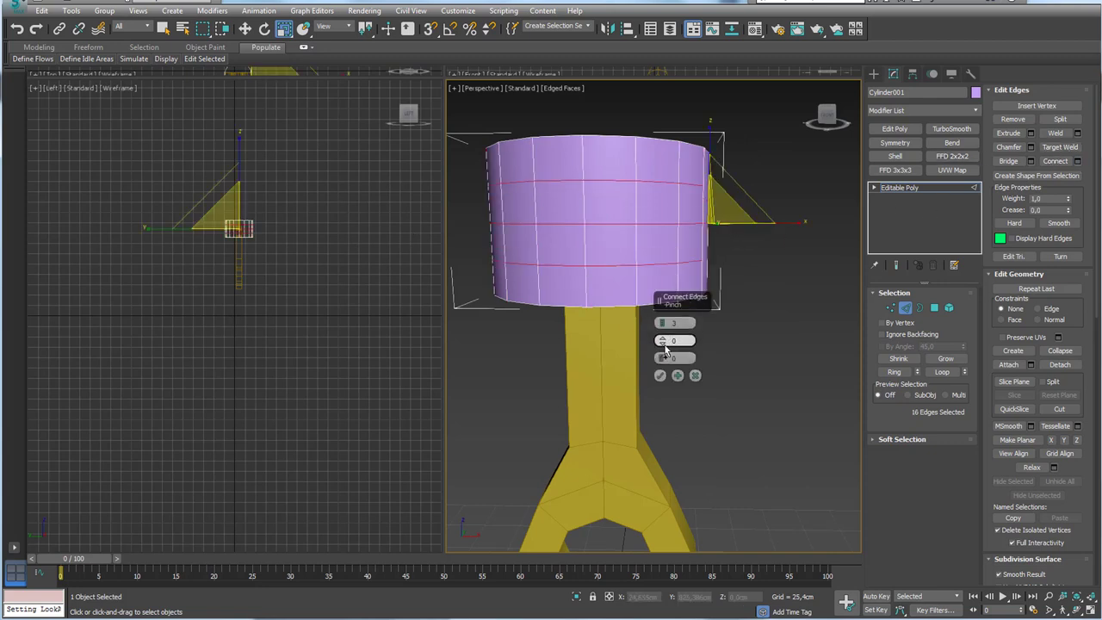
pyautogui.click(659, 376)
pyautogui.click(890, 308)
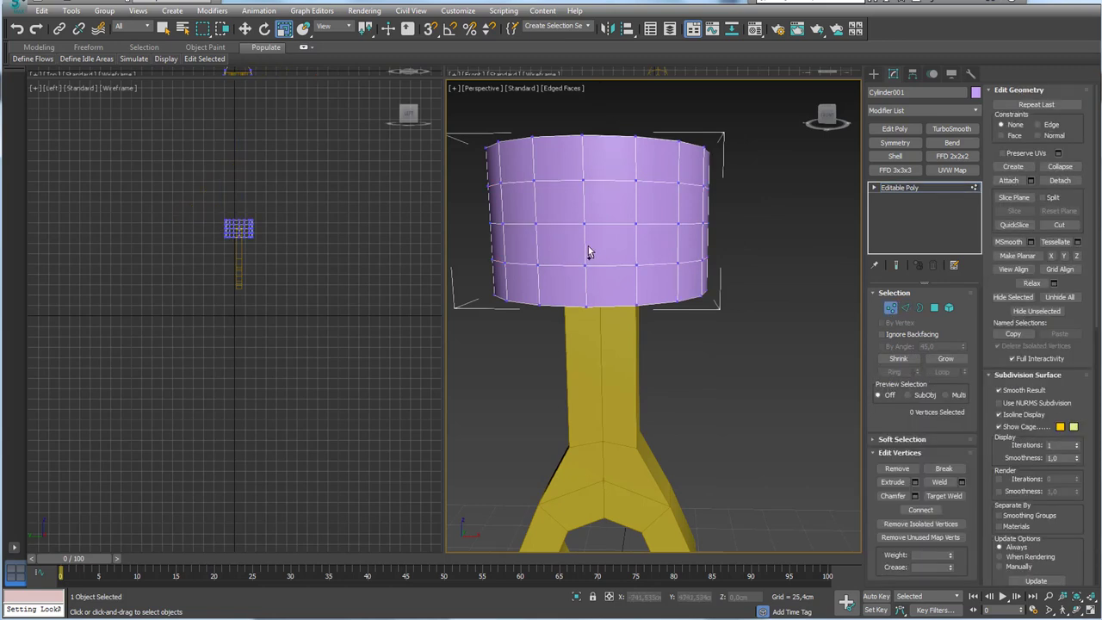
# Connect the cylinder's front-face vertices with diagonal edges meeting at a centre vertex.
pyautogui.press('f')
pyautogui.press('z')
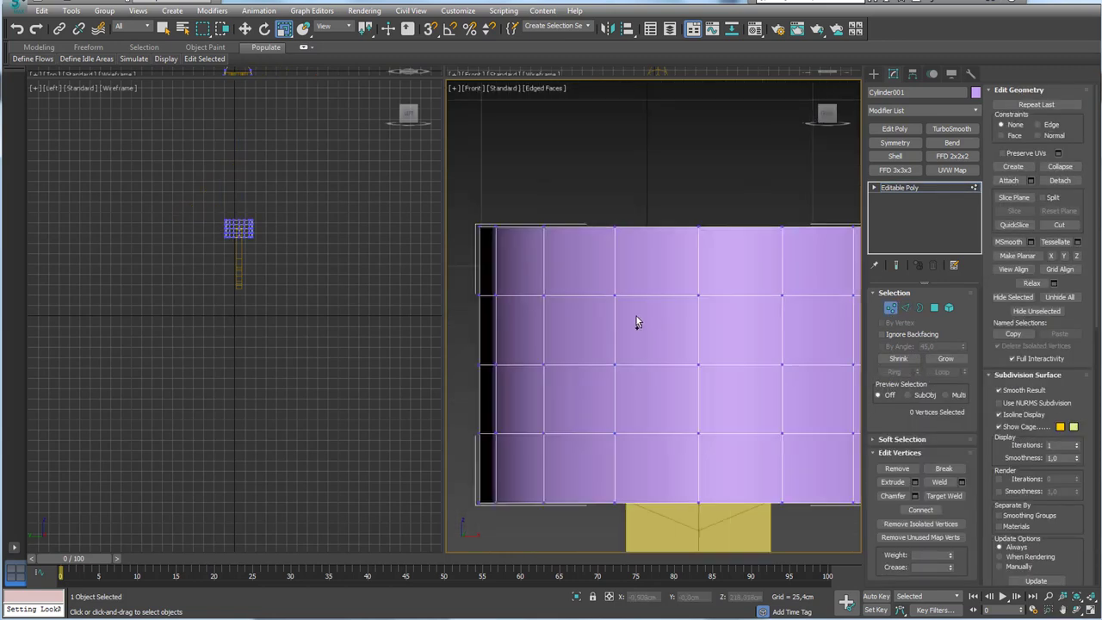
pyautogui.click(615, 295)
pyautogui.moveTo(684, 348); pyautogui.dragTo(617, 298, button='middle')
pyautogui.keyDown('ctrl'); pyautogui.click(631, 316); pyautogui.keyUp('ctrl')
pyautogui.keyDown('ctrl'); pyautogui.click(714, 385); pyautogui.keyUp('ctrl')
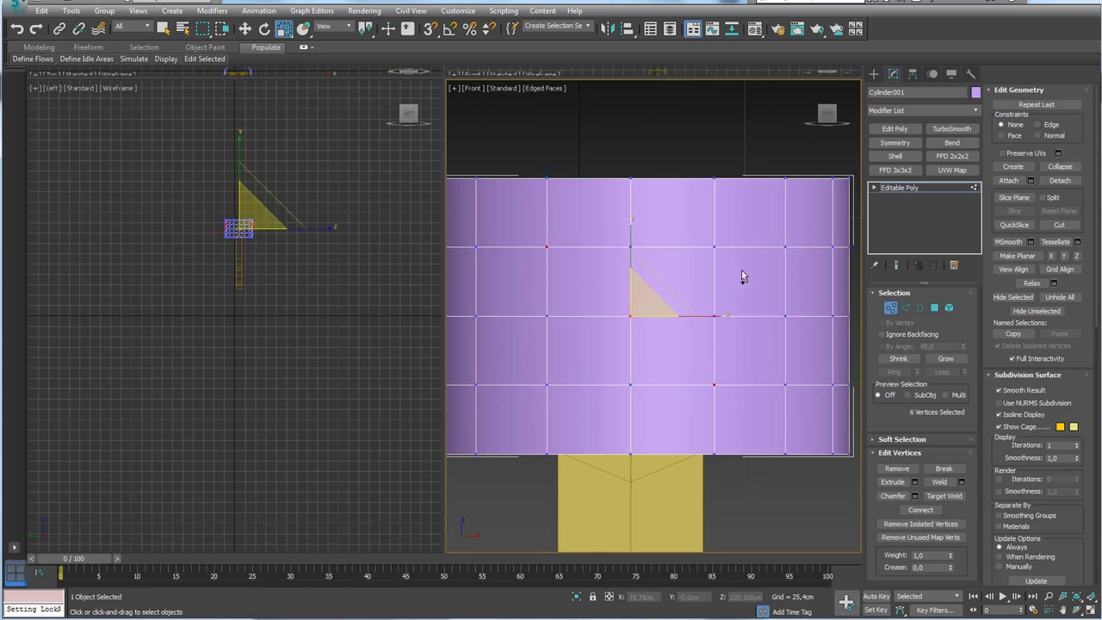
pyautogui.keyDown('ctrl'); pyautogui.click(714, 247); pyautogui.keyUp('ctrl')
pyautogui.keyDown('ctrl'); pyautogui.click(547, 385); pyautogui.keyUp('ctrl')
pyautogui.moveTo(654, 298); pyautogui.dragTo(555, 385)
pyautogui.moveTo(566, 247); pyautogui.dragTo(714, 385)
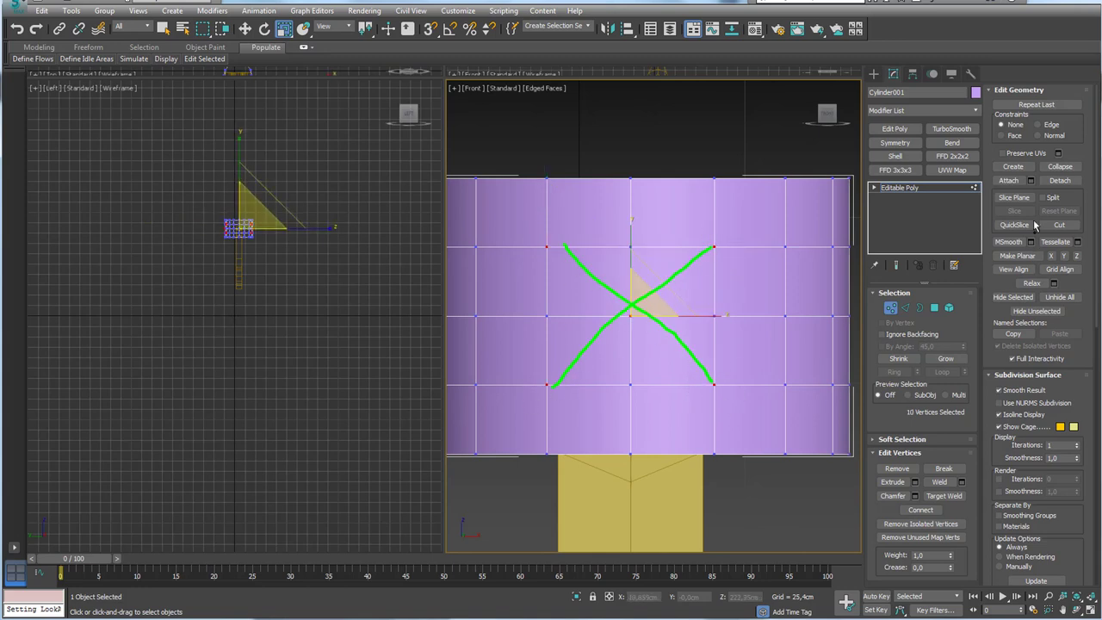
pyautogui.click(921, 510)
pyautogui.scroll(-2, 619, 275)
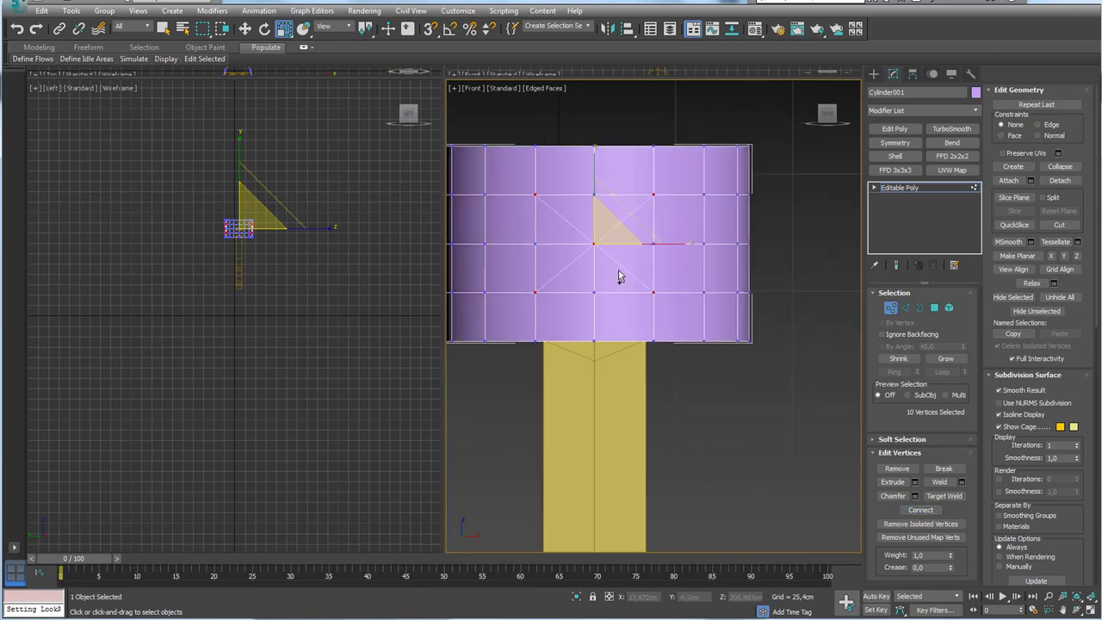
pyautogui.scroll(-2, 614, 291)
pyautogui.scroll(-2, 660, 308)
pyautogui.moveTo(615, 296)
pyautogui.keyDown('alt'); pyautogui.mouseDown(button='middle')
pyautogui.moveTo(701, 291)
pyautogui.moveTo(770, 318)
pyautogui.moveTo(645, 308)
pyautogui.moveTo(777, 310)
pyautogui.moveTo(748, 321)
pyautogui.moveTo(608, 312)
pyautogui.mouseUp(button='middle'); pyautogui.keyUp('alt')
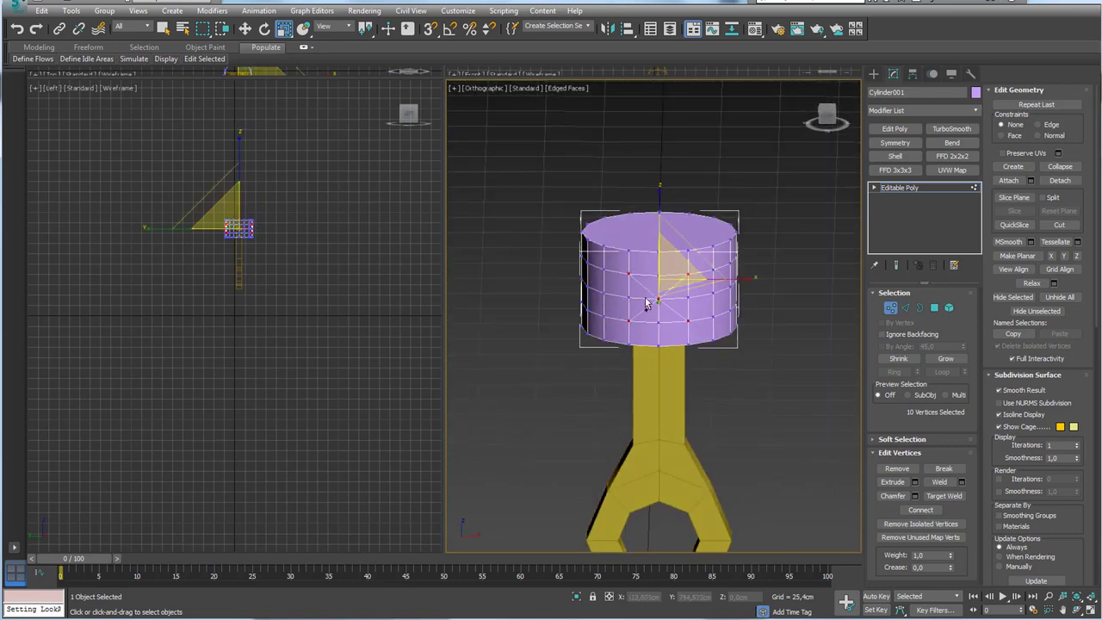
# Chamfer the centre vertex to about 8 cm, forming an octagon.
pyautogui.press('f')
pyautogui.press('z')
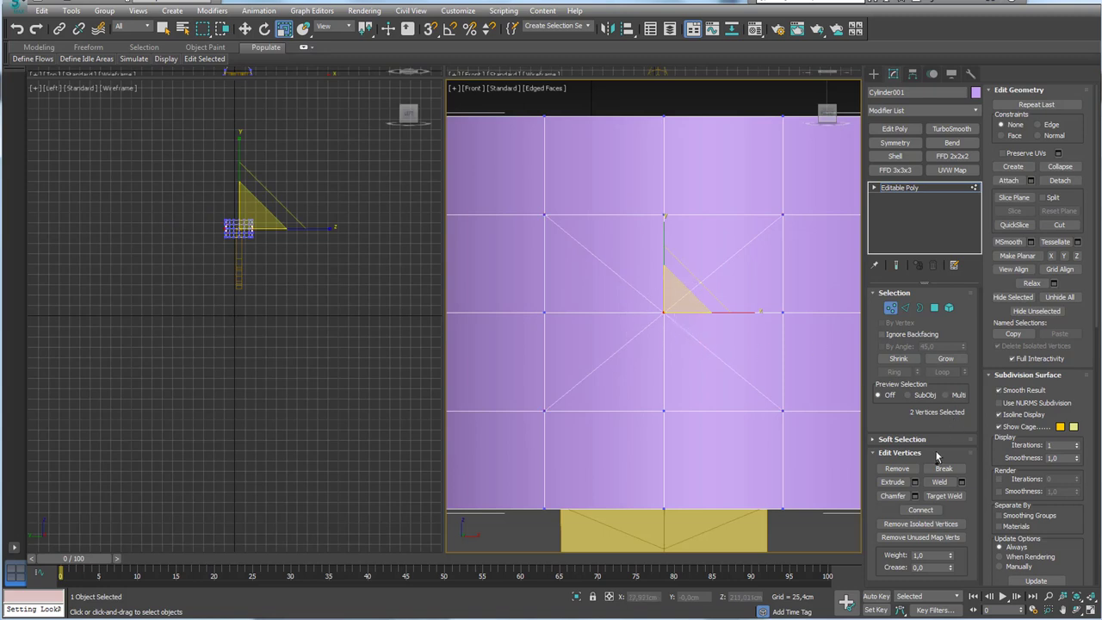
pyautogui.click(914, 495)
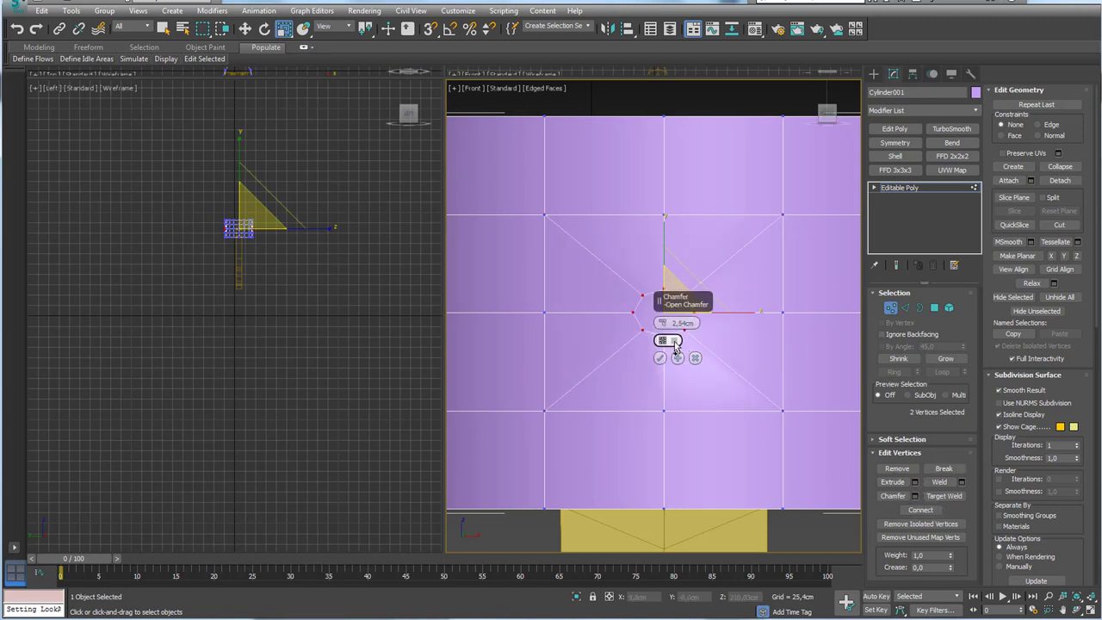
pyautogui.moveTo(661, 324); pyautogui.dragTo(670, 284)
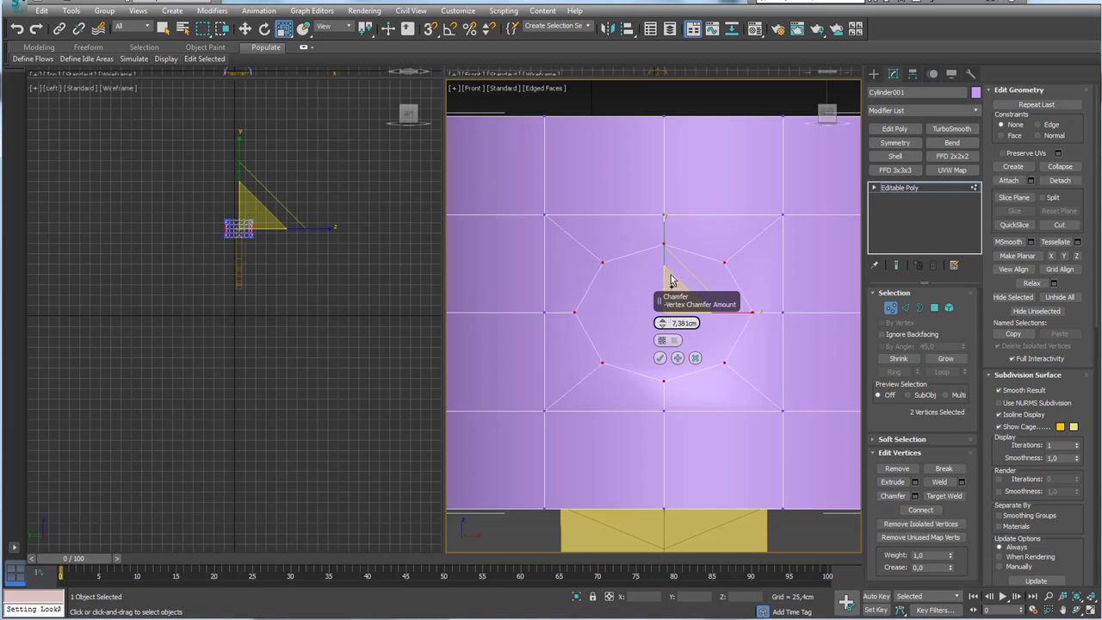
pyautogui.click(660, 357)
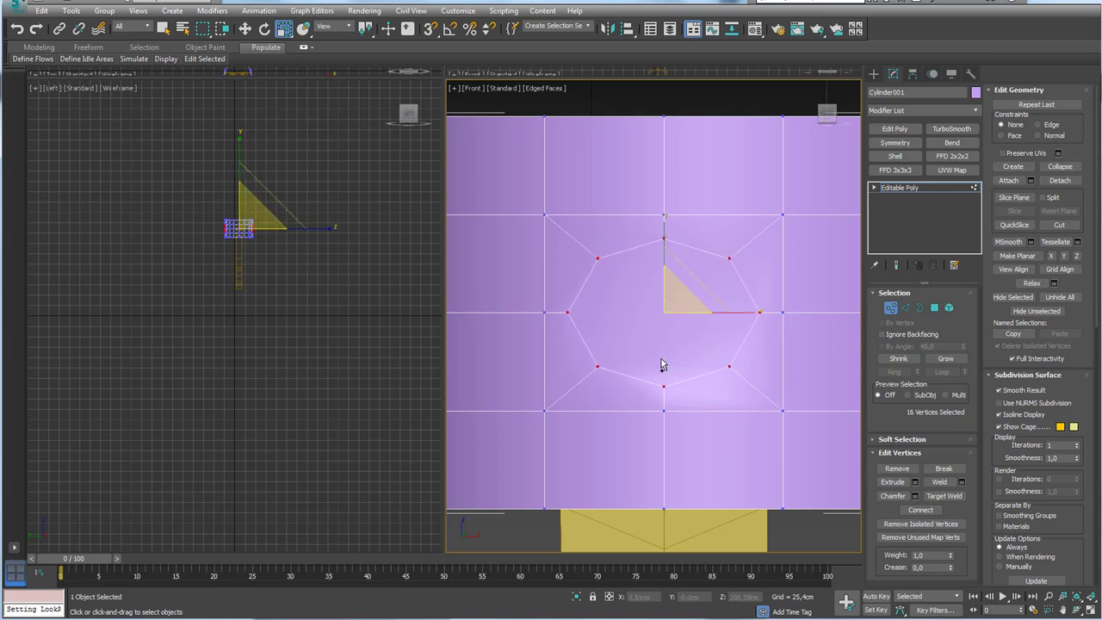
# Scale the octagon's ring of vertices vertically to 133%.
pyautogui.keyDown('ctrl'); pyautogui.click(665, 411); pyautogui.keyUp('ctrl')
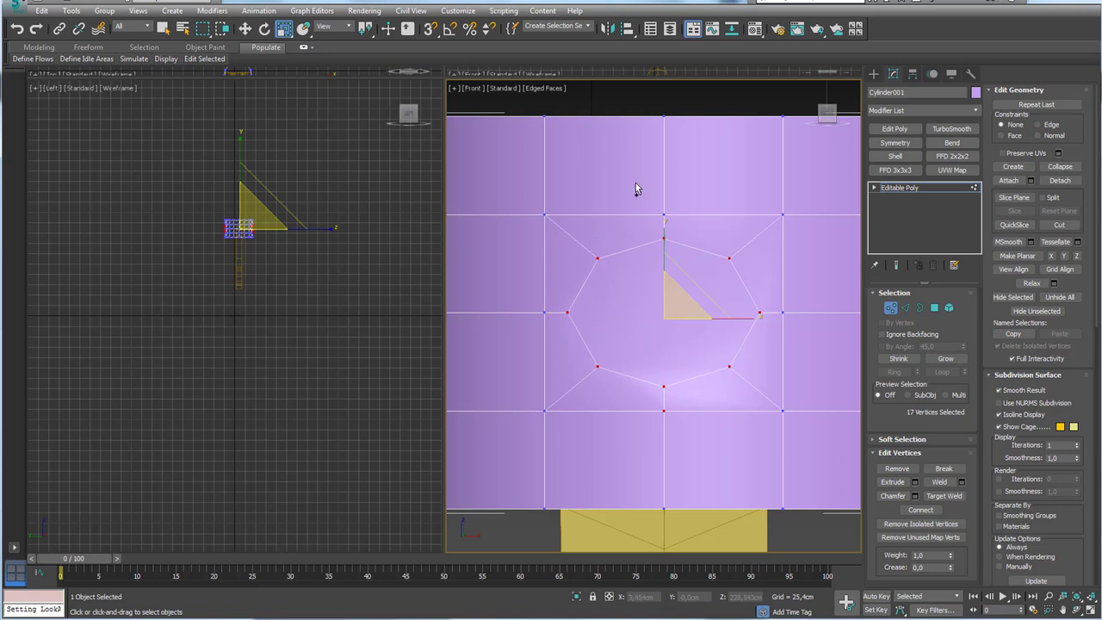
pyautogui.keyDown('ctrl'); pyautogui.moveTo(636, 190); pyautogui.dragTo(676, 275); pyautogui.keyUp('ctrl')
pyautogui.keyDown('ctrl'); pyautogui.click(677, 396); pyautogui.keyUp('ctrl')
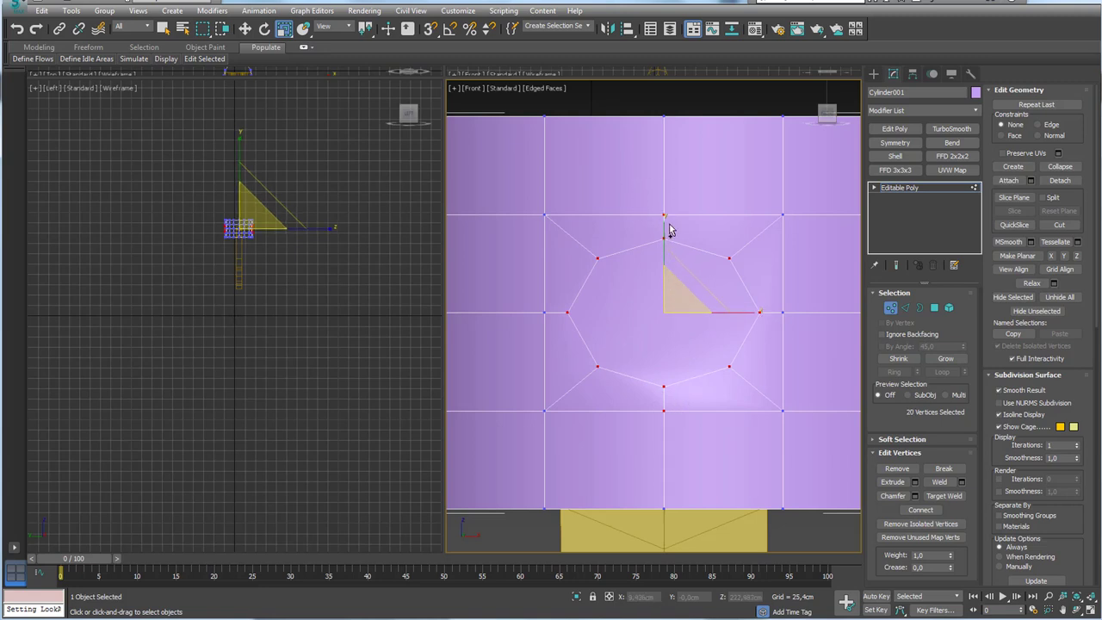
pyautogui.press('r')
pyautogui.moveTo(665, 226); pyautogui.dragTo(676, 217)
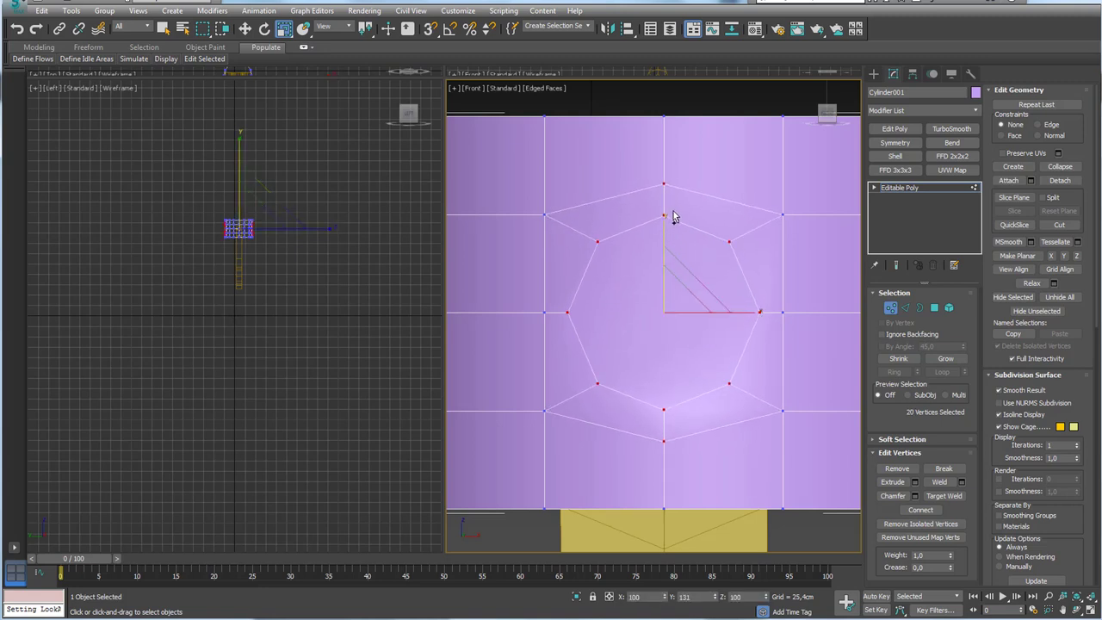
pyautogui.scroll(-3, 682, 237)
# Delete the centre octagon polygon to open a hole in the front.
pyautogui.click(935, 307)
pyautogui.click(671, 291)
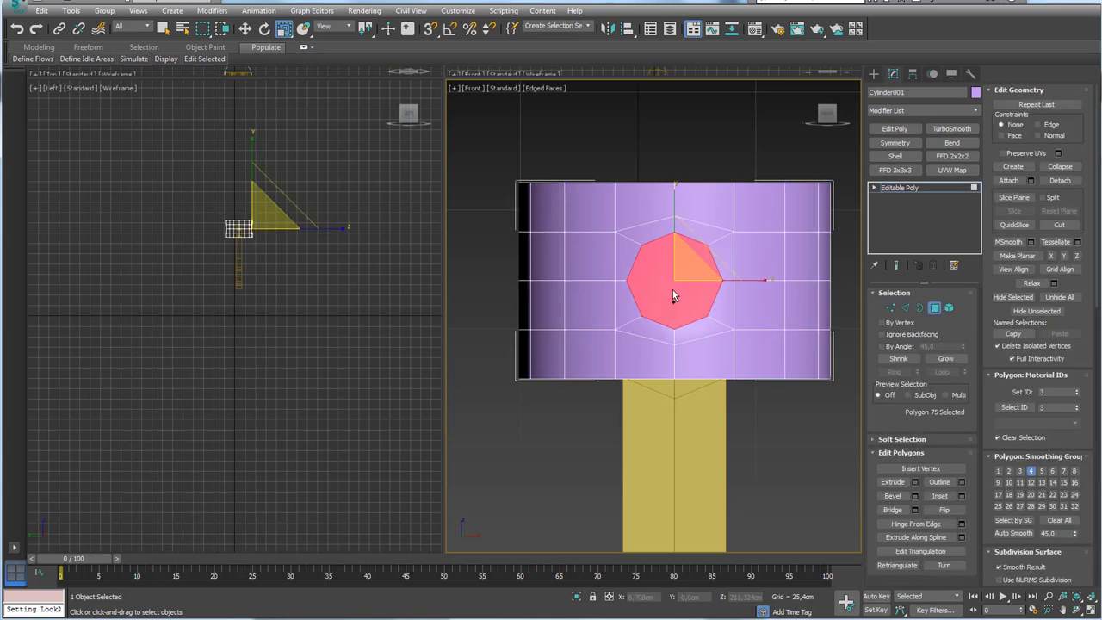
pyautogui.press('Delete')
pyautogui.moveTo(676, 286)
pyautogui.keyDown('alt'); pyautogui.mouseDown(button='middle')
pyautogui.moveTo(732, 312)
pyautogui.moveTo(664, 297)
pyautogui.mouseUp(button='middle'); pyautogui.keyUp('alt')
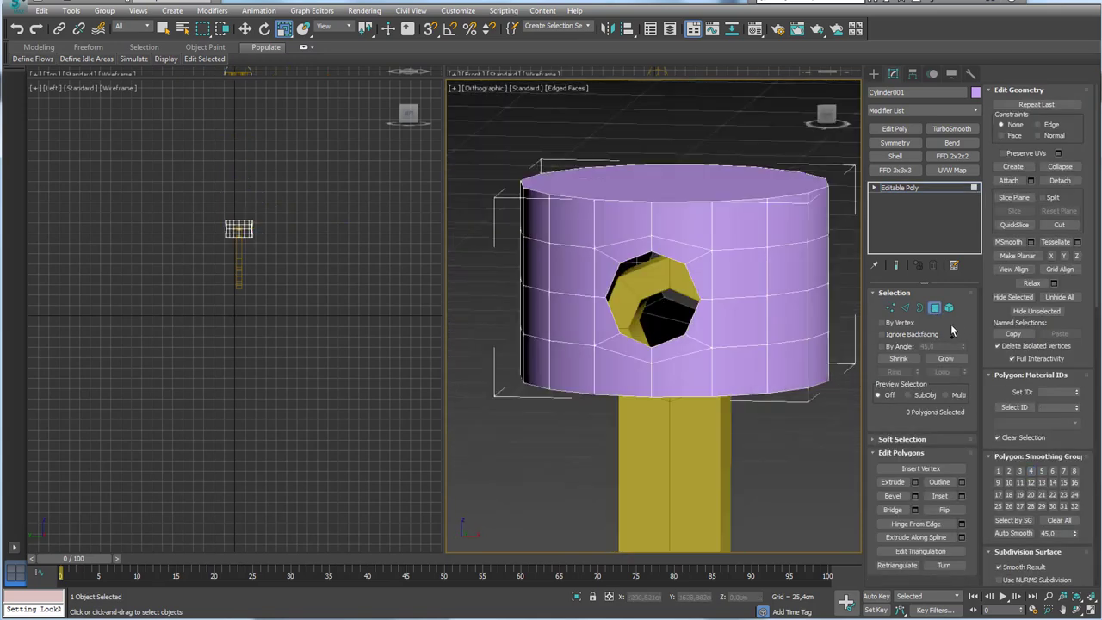
# Bridge the two opposite hole borders into a tunnel through the cylinder.
pyautogui.click(920, 308)
pyautogui.moveTo(735, 303)
pyautogui.keyDown('alt'); pyautogui.mouseDown(button='middle')
pyautogui.moveTo(621, 293)
pyautogui.moveTo(749, 307)
pyautogui.moveTo(703, 291)
pyautogui.mouseUp(button='middle'); pyautogui.keyUp('alt')
pyautogui.click(702, 292)
pyautogui.moveTo(782, 310)
pyautogui.keyDown('alt'); pyautogui.mouseDown(button='middle')
pyautogui.moveTo(612, 310)
pyautogui.moveTo(789, 336)
pyautogui.moveTo(714, 365)
pyautogui.mouseUp(button='middle'); pyautogui.keyUp('alt')
pyautogui.keyDown('ctrl'); pyautogui.click(714, 365); pyautogui.keyUp('ctrl')
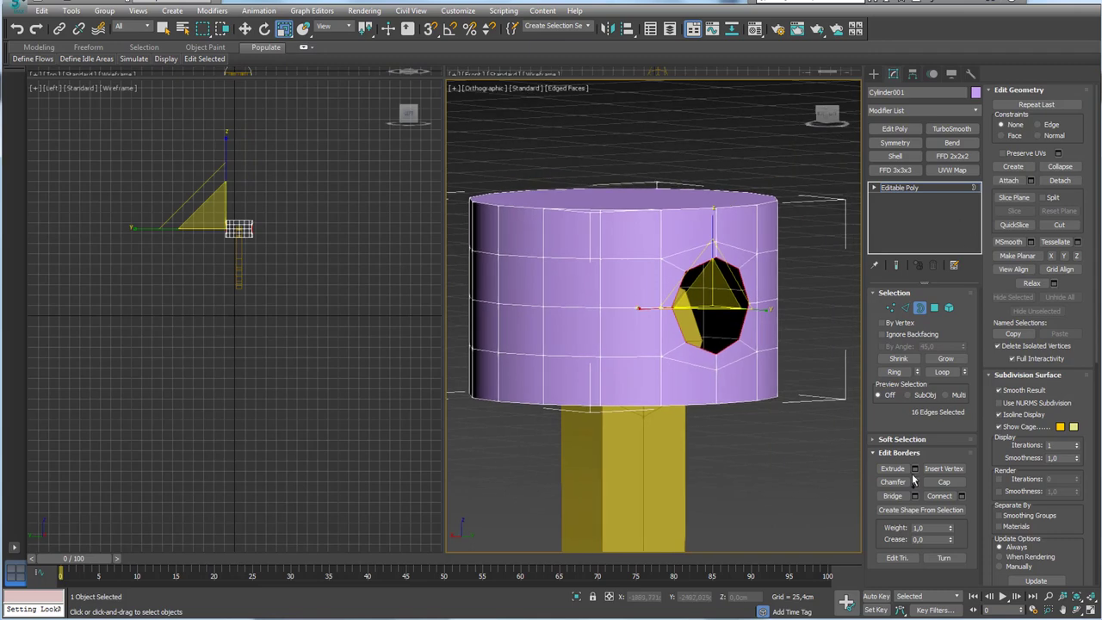
pyautogui.click(893, 496)
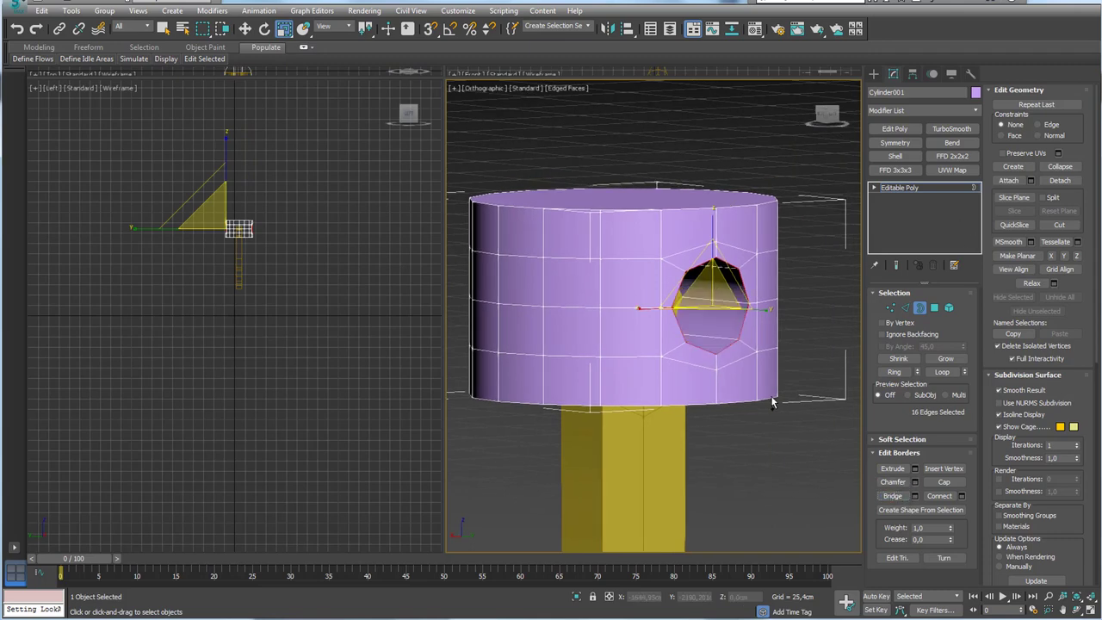
pyautogui.moveTo(706, 393)
pyautogui.keyDown('alt'); pyautogui.mouseDown(button='middle')
pyautogui.moveTo(677, 394)
pyautogui.moveTo(706, 399)
pyautogui.mouseUp(button='middle'); pyautogui.keyUp('alt')
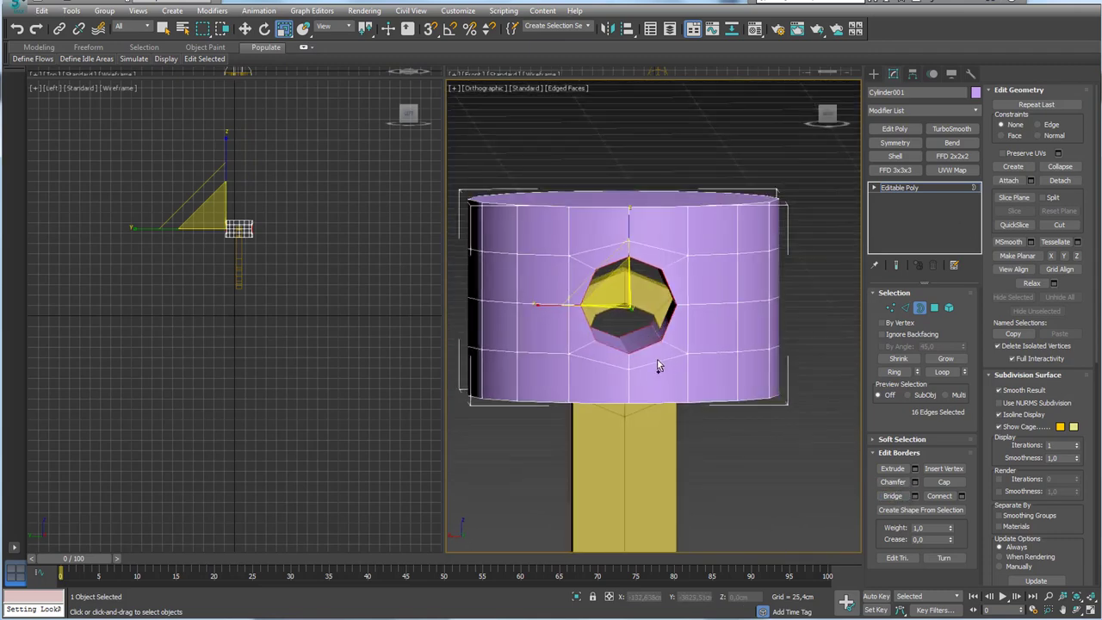
pyautogui.keyDown('alt'); pyautogui.moveTo(657, 366); pyautogui.dragTo(901, 327, button='middle'); pyautogui.keyUp('alt')
# Connect the tunnel's edge ring with new edge loops and scale them to reshape the bore.
pyautogui.click(906, 310)
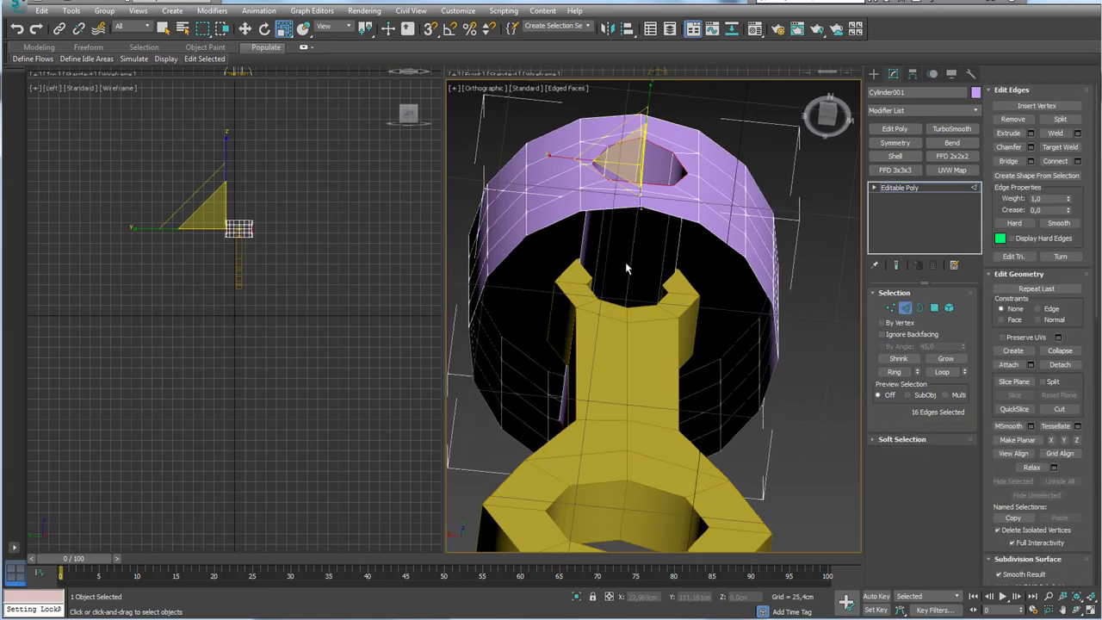
pyautogui.click(632, 272)
pyautogui.click(894, 371)
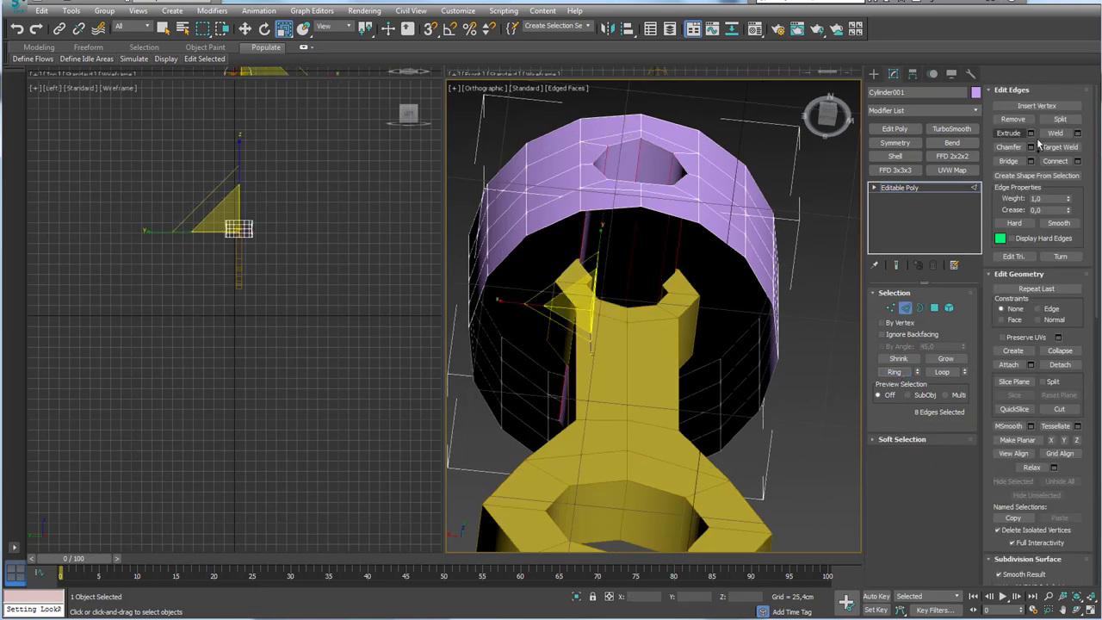
pyautogui.click(1058, 164)
pyautogui.keyDown('alt'); pyautogui.moveTo(603, 271); pyautogui.dragTo(551, 345, button='middle'); pyautogui.keyUp('alt')
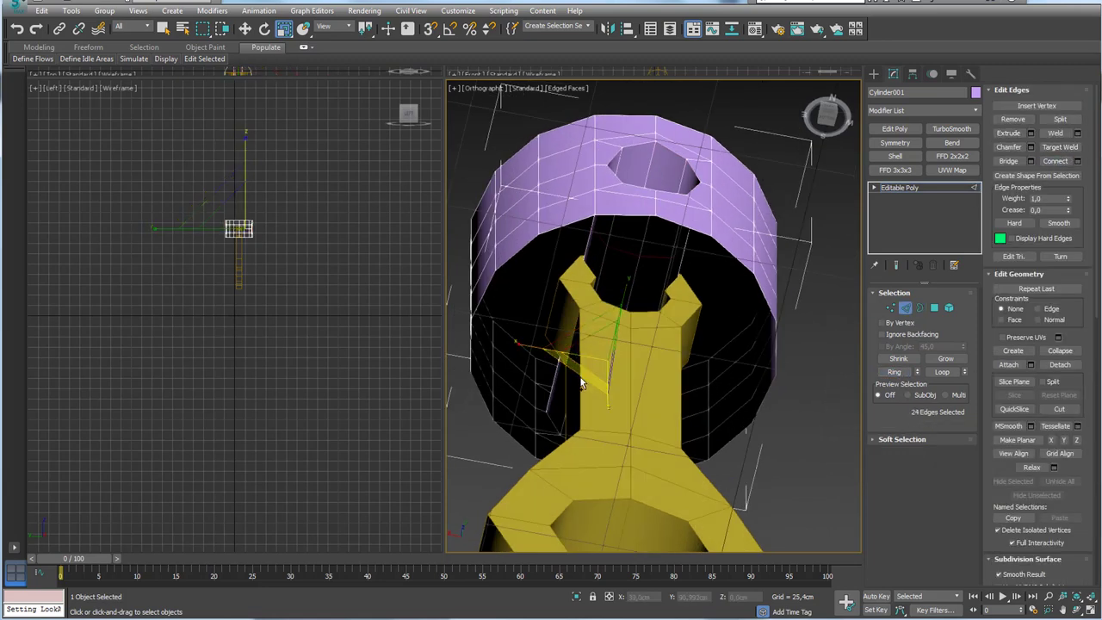
pyautogui.moveTo(521, 350)
pyautogui.mouseDown()
pyautogui.moveTo(593, 382)
pyautogui.moveTo(612, 364)
pyautogui.mouseUp()
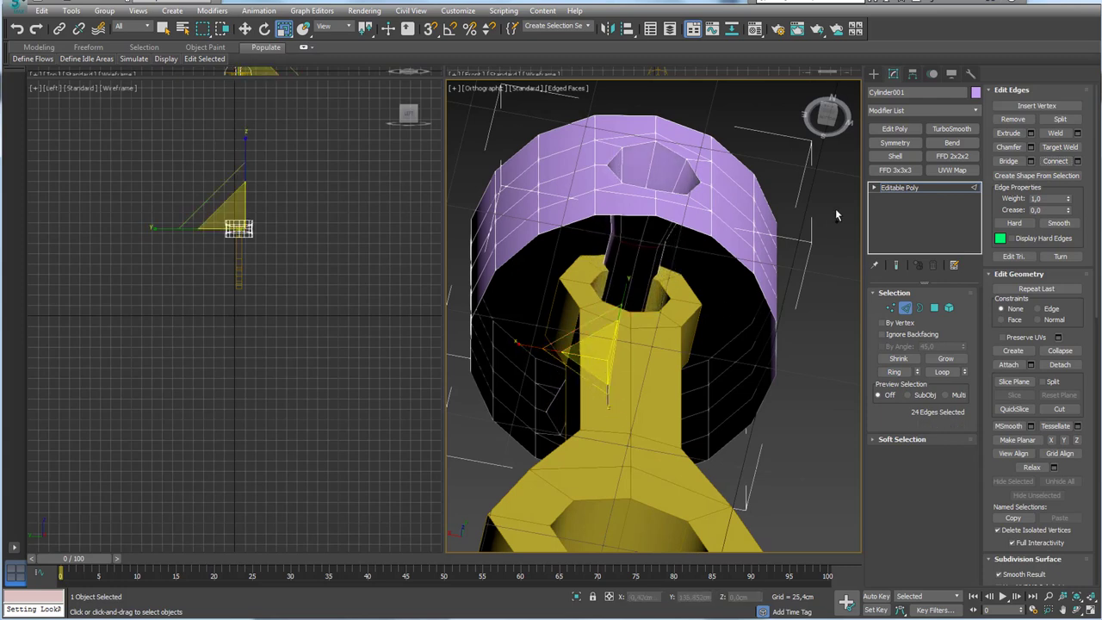
pyautogui.click(900, 188)
pyautogui.keyDown('alt'); pyautogui.moveTo(663, 250); pyautogui.dragTo(681, 305, button='middle'); pyautogui.keyUp('alt')
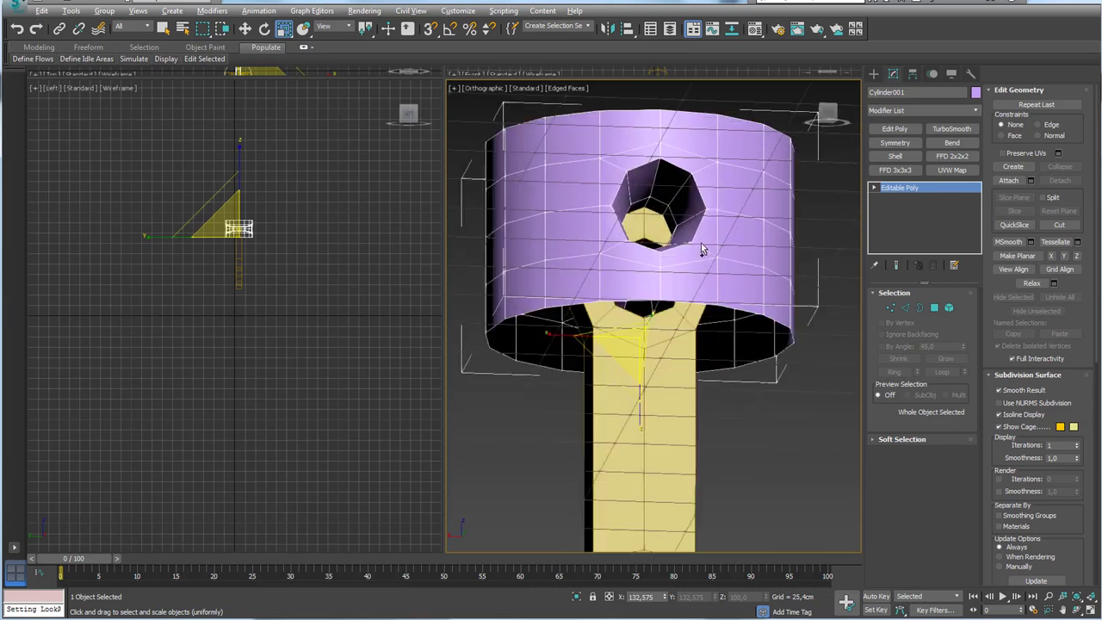
pyautogui.scroll(-2, 678, 308)
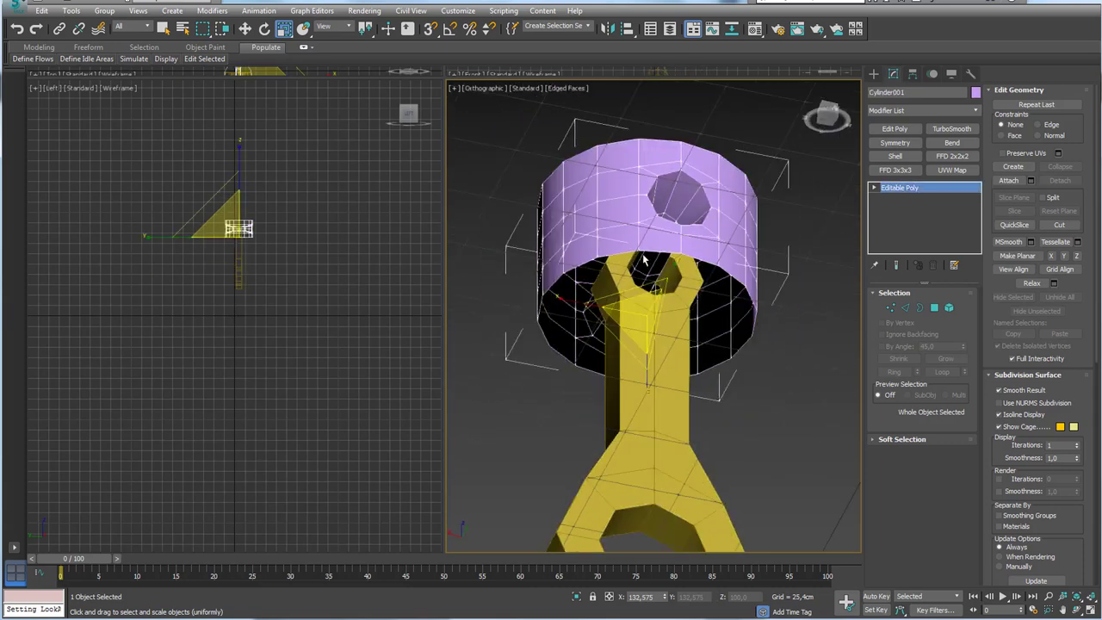
pyautogui.keyDown('alt'); pyautogui.moveTo(678, 308); pyautogui.dragTo(648, 198, button='middle'); pyautogui.keyUp('alt')
pyautogui.press('w')
pyautogui.scroll(2, 650, 205)
pyautogui.scroll(2, 652, 228)
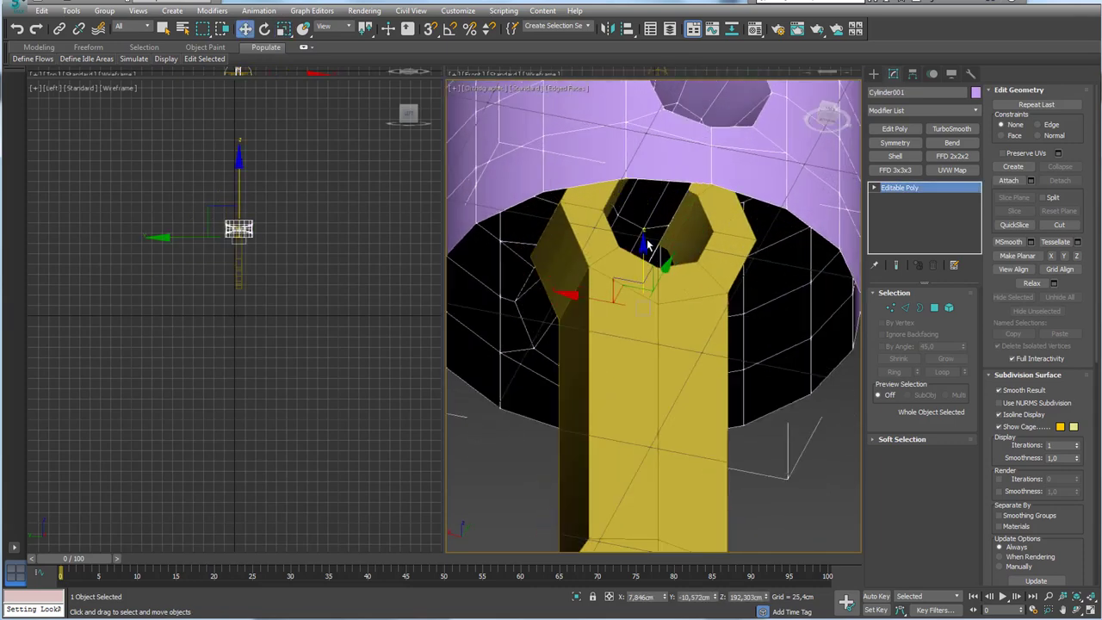
pyautogui.scroll(1, 646, 258)
pyautogui.moveTo(644, 265)
pyautogui.keyDown('alt'); pyautogui.mouseDown(button='middle')
pyautogui.moveTo(664, 288)
pyautogui.moveTo(652, 284)
pyautogui.mouseUp(button='middle'); pyautogui.keyUp('alt')
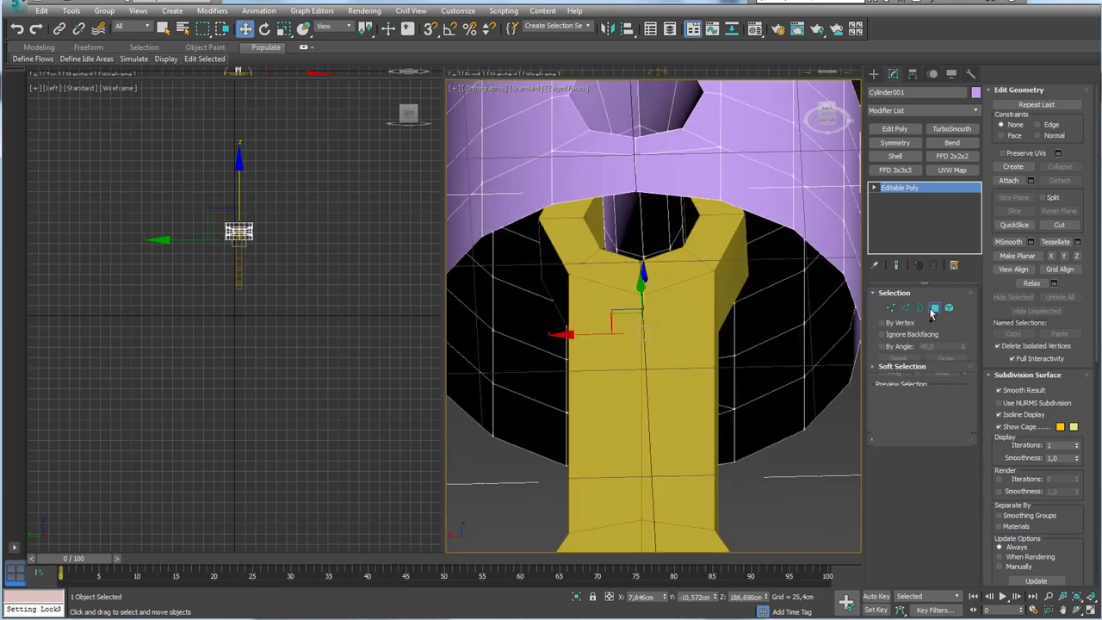
pyautogui.click(935, 308)
pyautogui.click(906, 307)
pyautogui.press('e')
pyautogui.press('r')
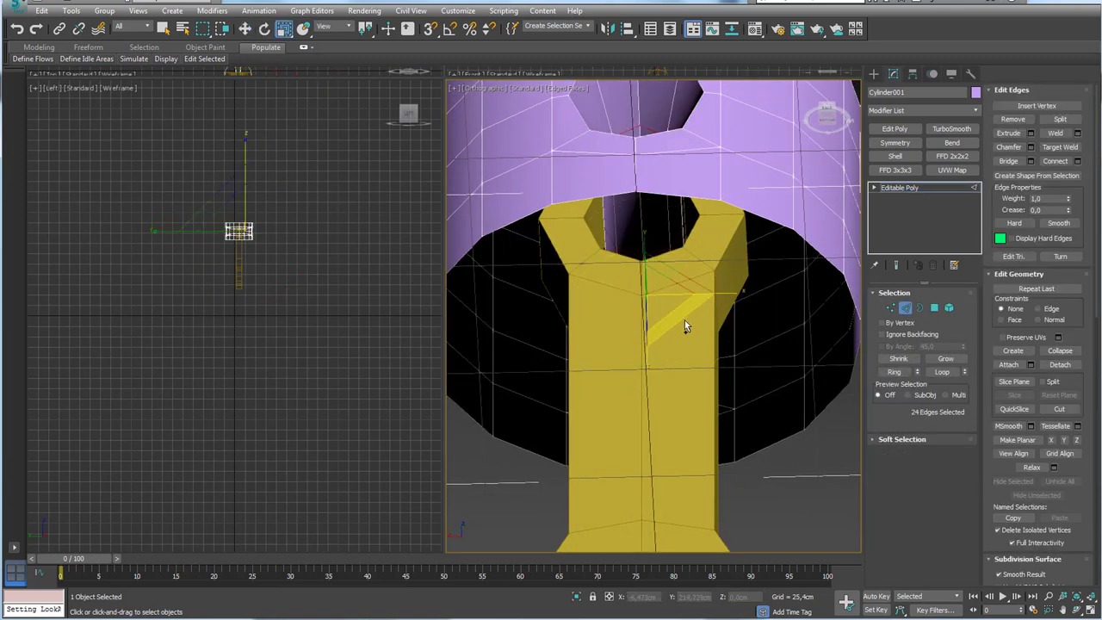
pyautogui.click(917, 188)
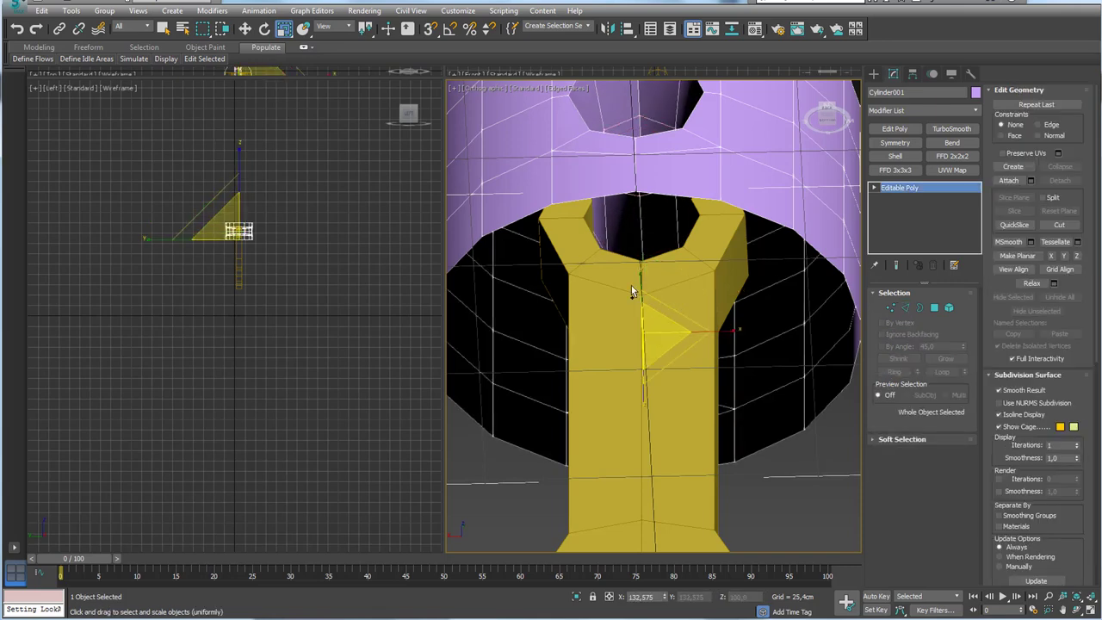
pyautogui.press('w')
pyautogui.moveTo(669, 287)
pyautogui.keyDown('alt'); pyautogui.mouseDown(button='middle')
pyautogui.moveTo(626, 306)
pyautogui.moveTo(670, 278)
pyautogui.moveTo(694, 280)
pyautogui.moveTo(642, 298)
pyautogui.moveTo(654, 280)
pyautogui.moveTo(652, 291)
pyautogui.mouseUp(button='middle'); pyautogui.keyUp('alt')
pyautogui.scroll(-5, 656, 274)
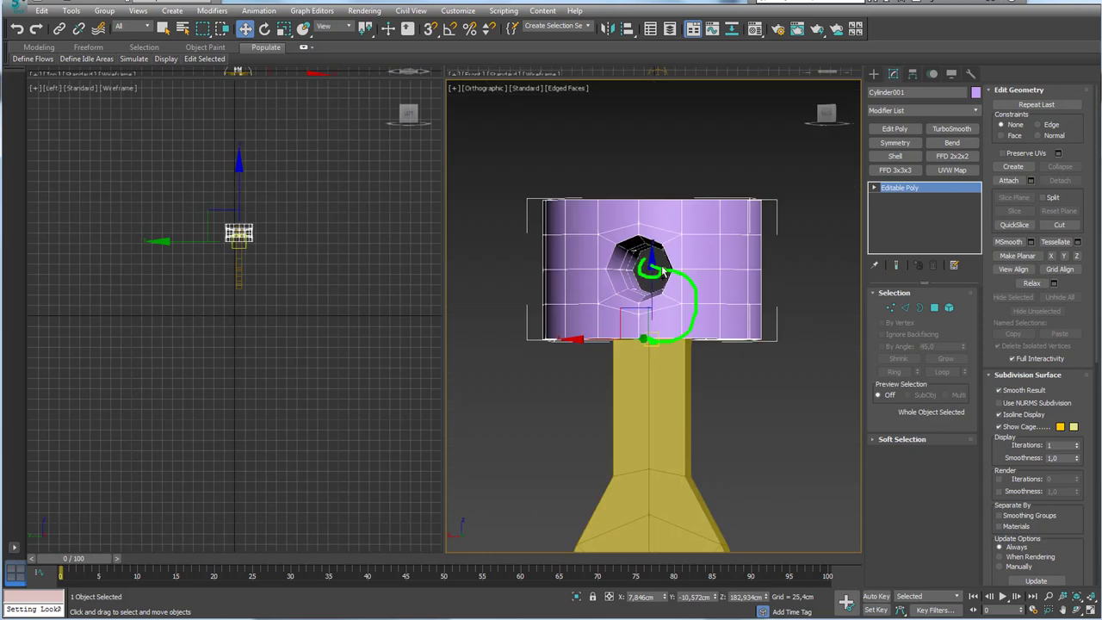
pyautogui.moveTo(682, 280)
pyautogui.keyDown('alt'); pyautogui.mouseDown(button='middle')
pyautogui.moveTo(714, 301)
pyautogui.moveTo(757, 306)
pyautogui.mouseUp(button='middle'); pyautogui.keyUp('alt')
pyautogui.click(908, 309)
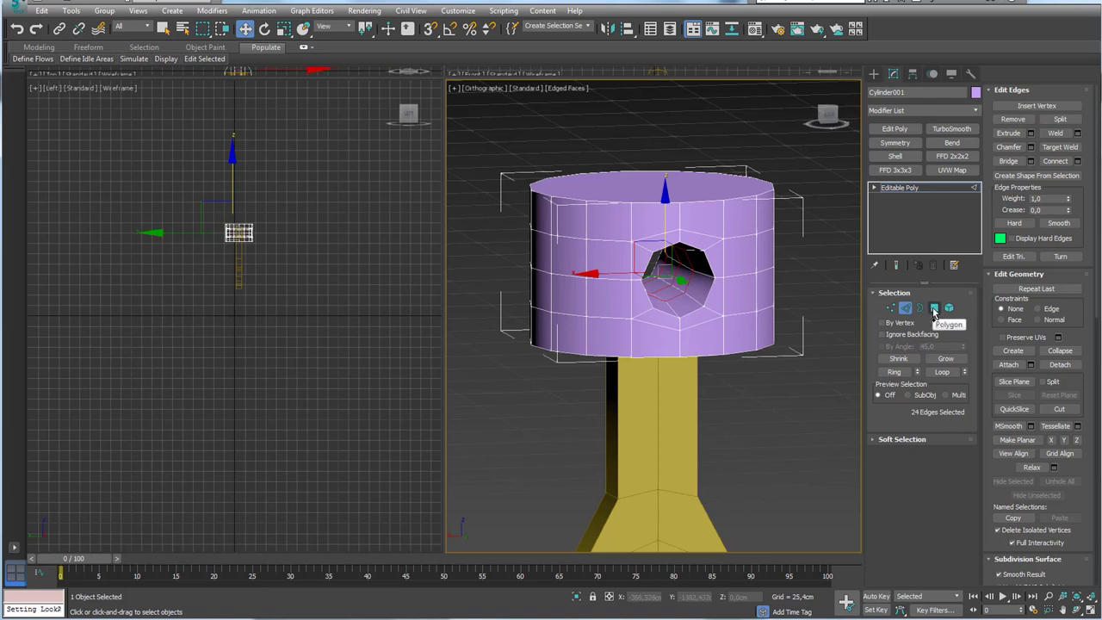
# Detach the pin hole's faces as a clone named Object001.
pyautogui.click(934, 309)
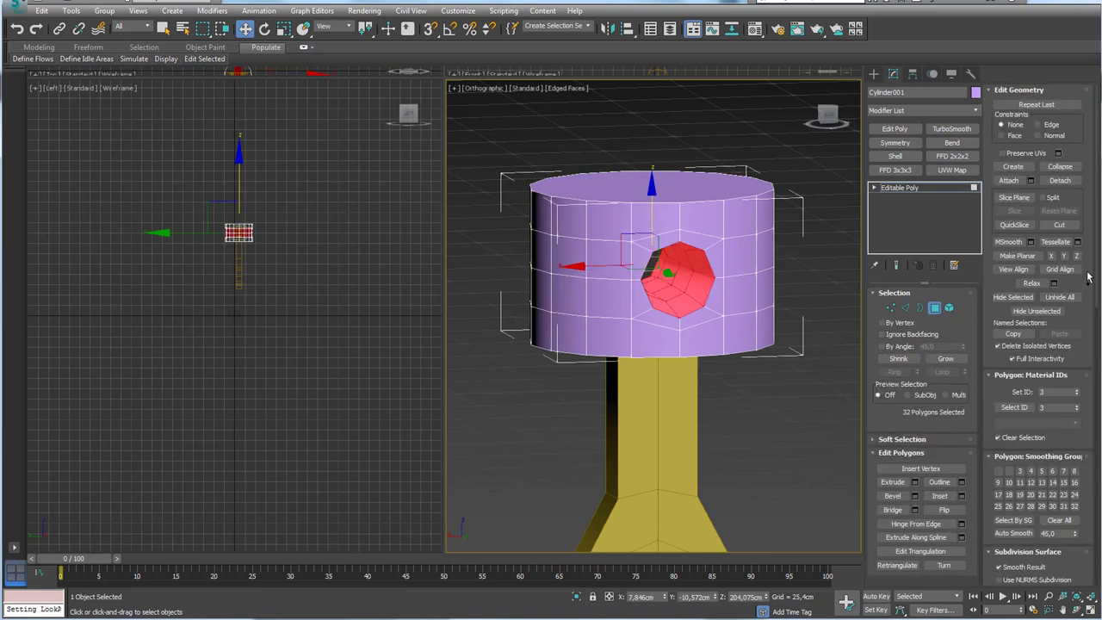
pyautogui.click(1062, 182)
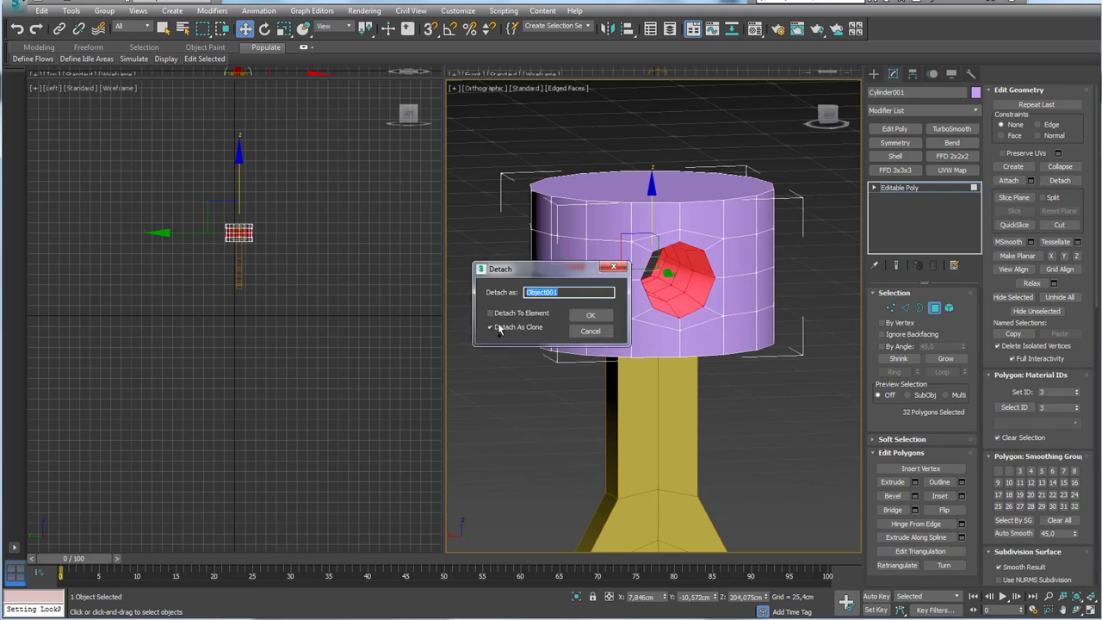
pyautogui.click(591, 315)
pyautogui.click(900, 188)
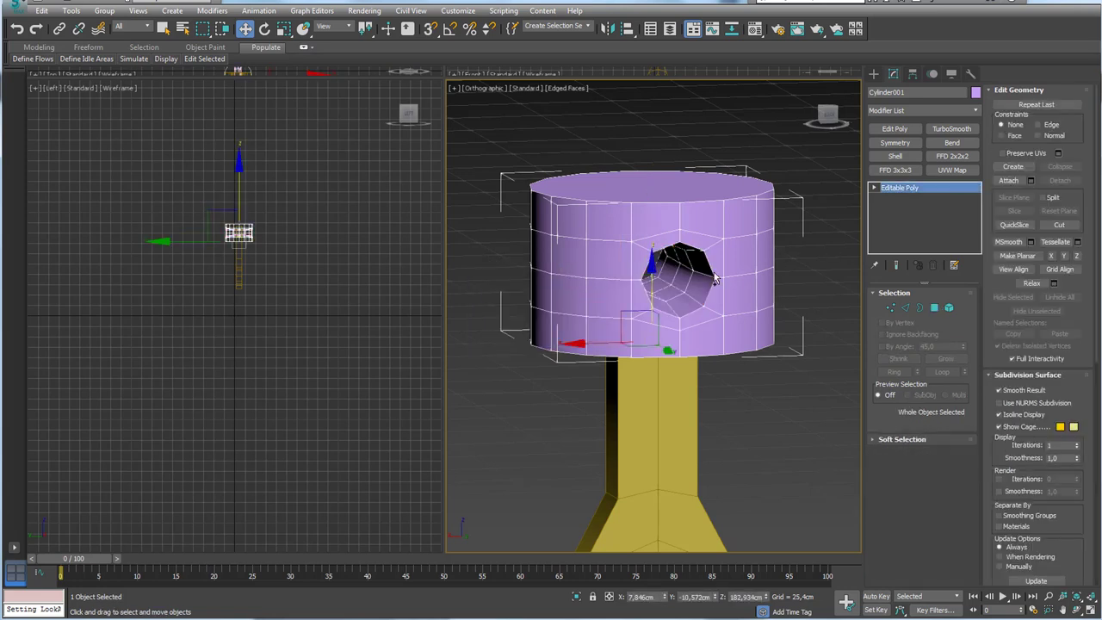
# Select Object001 and scale its element down slightly inside the bore.
pyautogui.keyDown('ctrl'); pyautogui.click(713, 293); pyautogui.keyUp('ctrl')
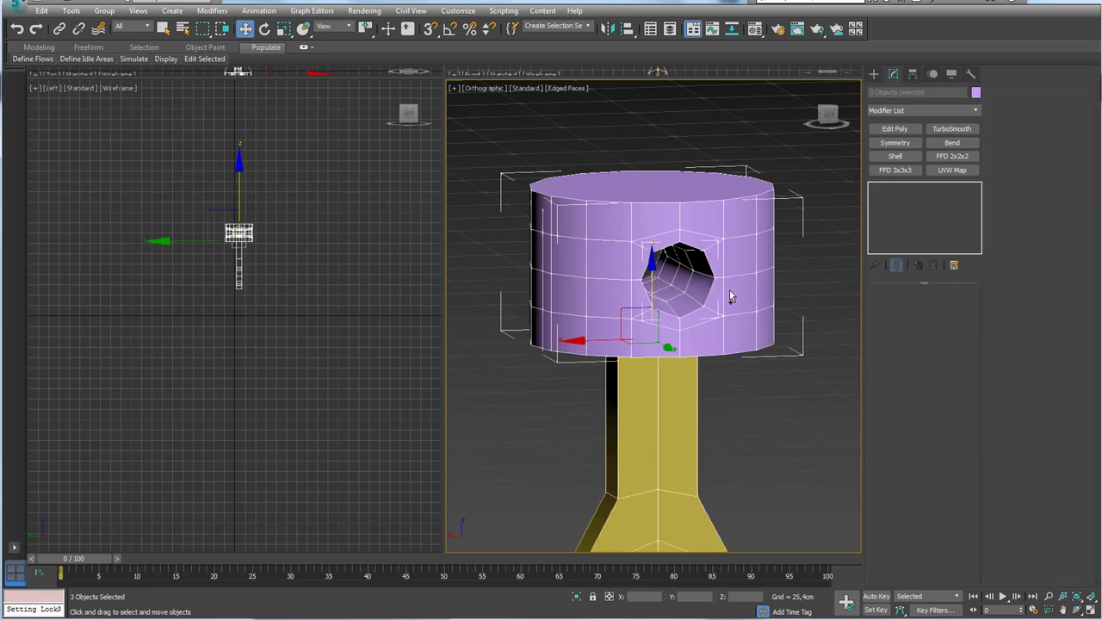
pyautogui.keyDown('alt'); pyautogui.moveTo(694, 312); pyautogui.dragTo(712, 305, button='middle'); pyautogui.keyUp('alt')
pyautogui.keyDown('alt'); pyautogui.click(711, 305); pyautogui.keyUp('alt')
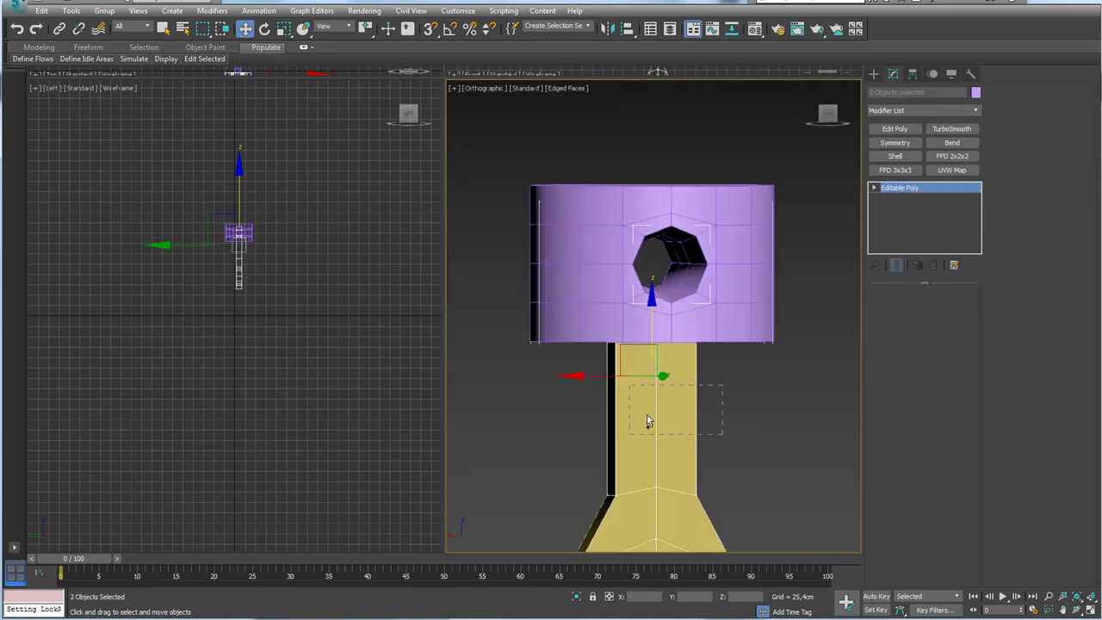
pyautogui.click(949, 308)
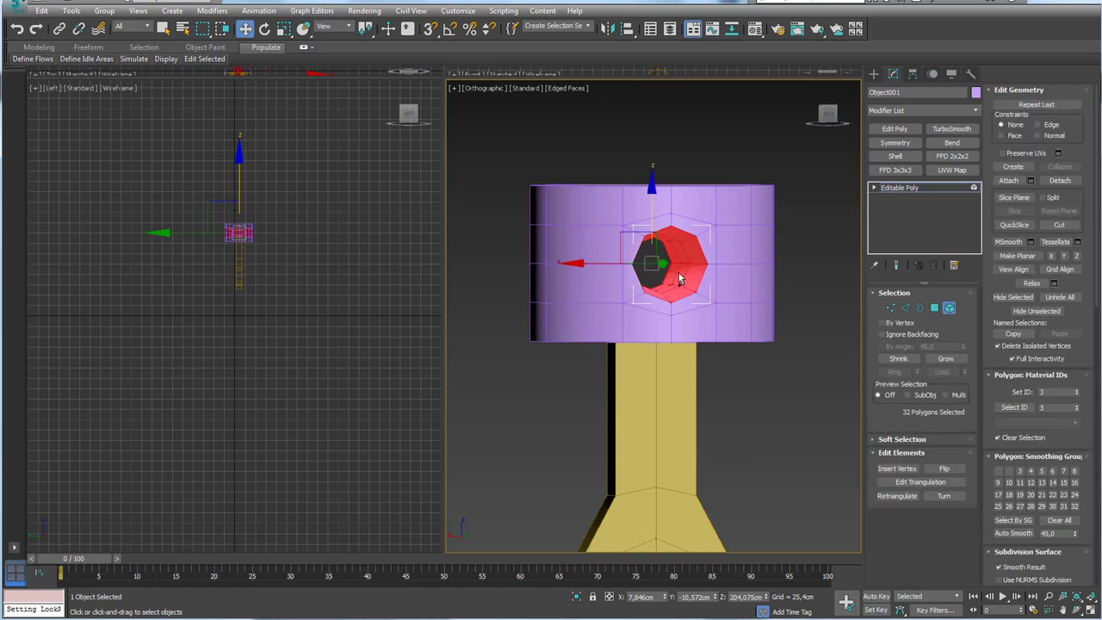
pyautogui.press('r')
pyautogui.moveTo(615, 241); pyautogui.dragTo(617, 284)
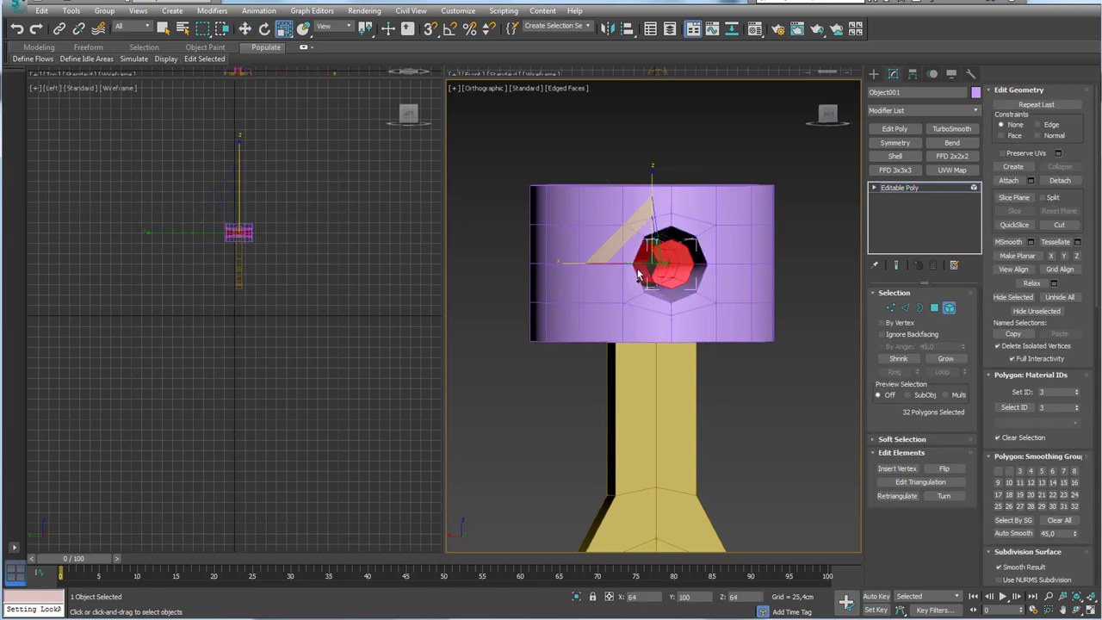
pyautogui.click(900, 187)
# Set Object001's object colour to dark blue.
pyautogui.moveTo(739, 268); pyautogui.dragTo(693, 288, button='middle')
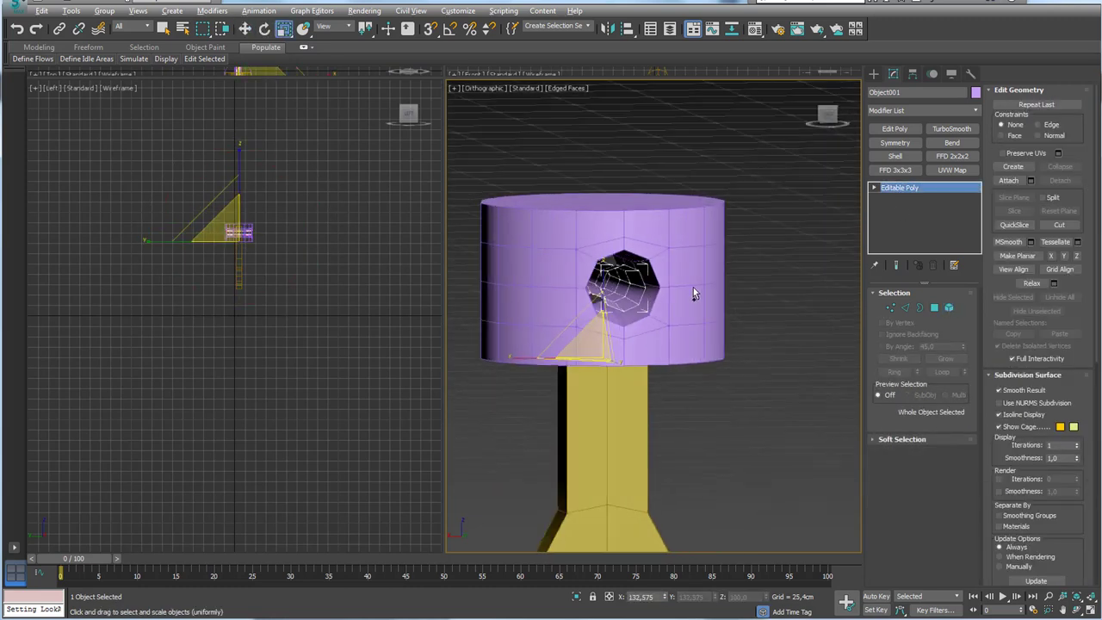
pyautogui.click(976, 92)
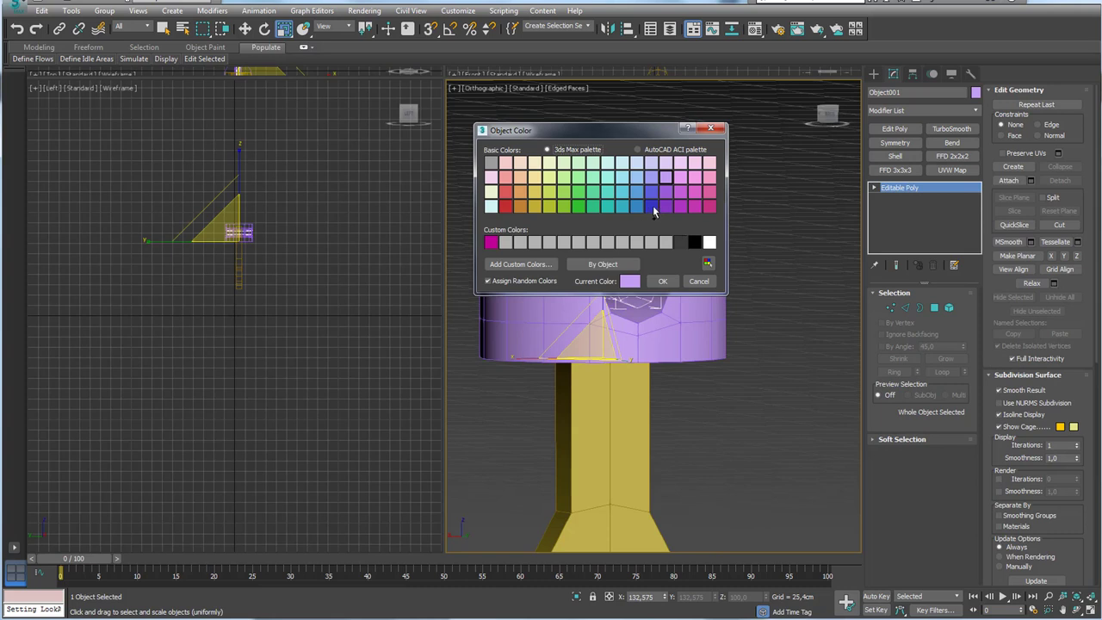
pyautogui.click(653, 207)
pyautogui.click(662, 281)
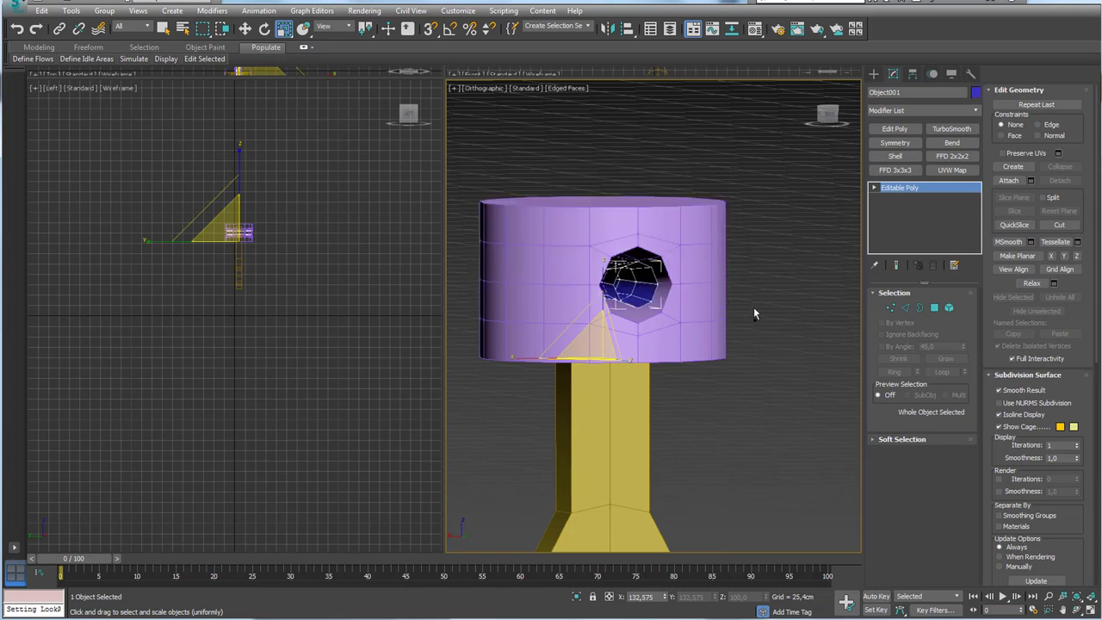
# Toggle Affect Pivot Only in the Hierarchy panel and select the piston body Cylinder001.
pyautogui.click(914, 74)
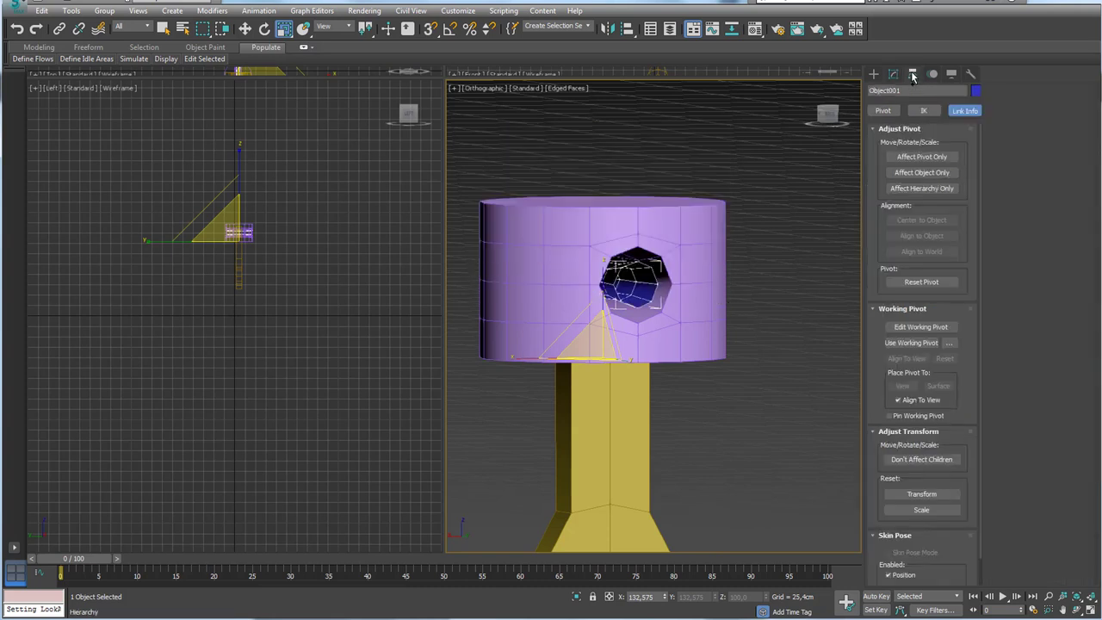
pyautogui.click(919, 159)
pyautogui.click(913, 221)
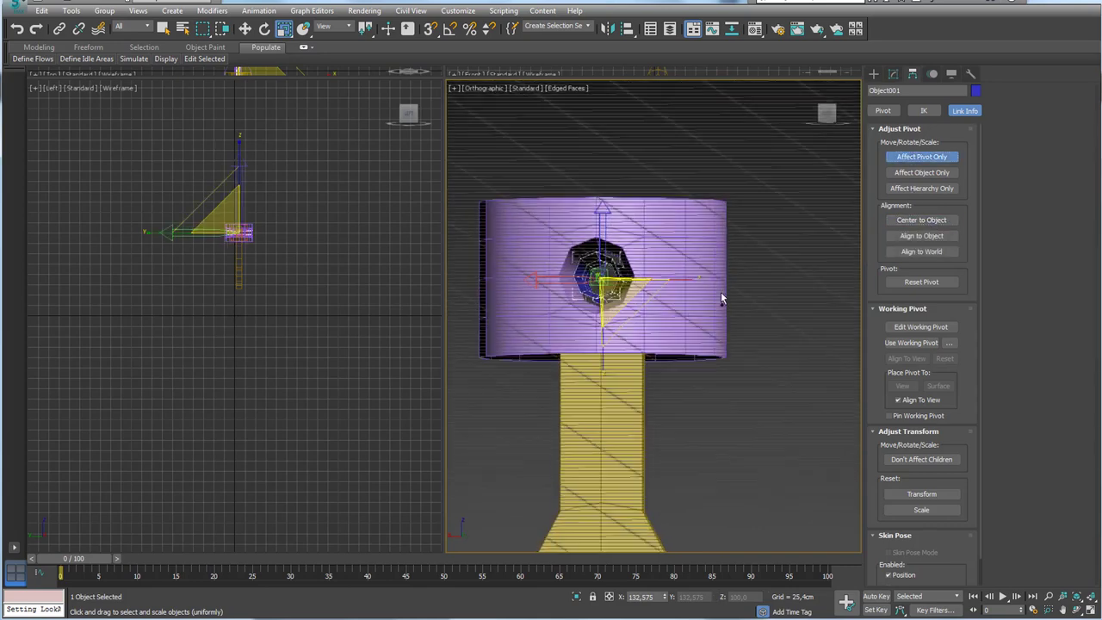
pyautogui.moveTo(722, 298)
pyautogui.keyDown('alt'); pyautogui.mouseDown(button='middle')
pyautogui.moveTo(721, 286)
pyautogui.moveTo(645, 291)
pyautogui.mouseUp(button='middle'); pyautogui.keyUp('alt')
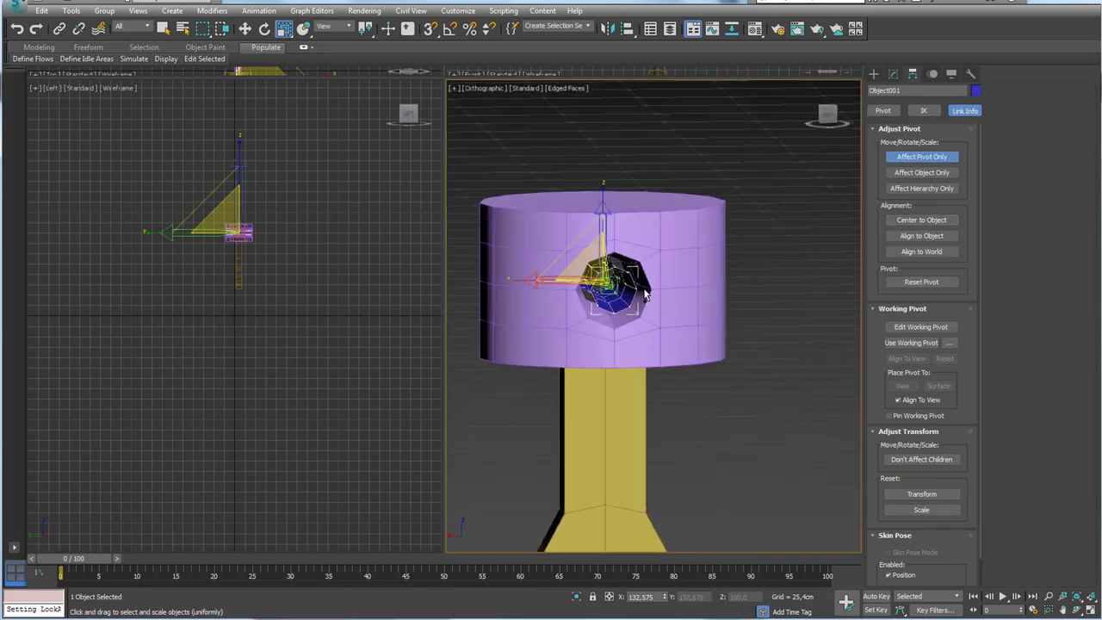
pyautogui.moveTo(639, 321)
pyautogui.keyDown('alt'); pyautogui.mouseDown(button='middle')
pyautogui.moveTo(713, 320)
pyautogui.moveTo(646, 310)
pyautogui.mouseUp(button='middle'); pyautogui.keyUp('alt')
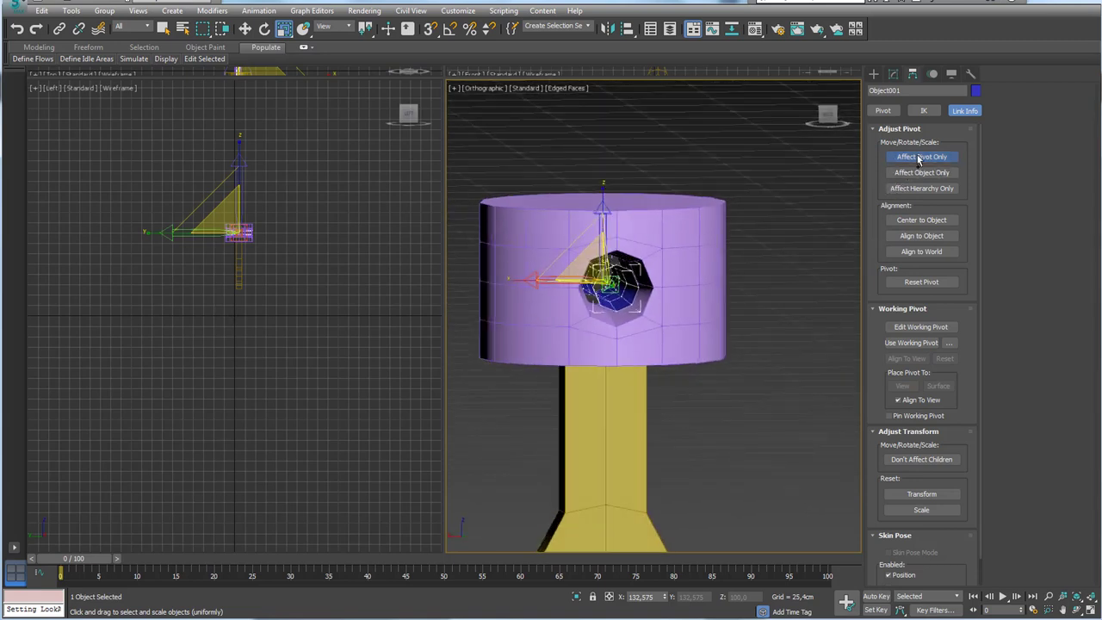
pyautogui.click(922, 157)
pyautogui.click(668, 247)
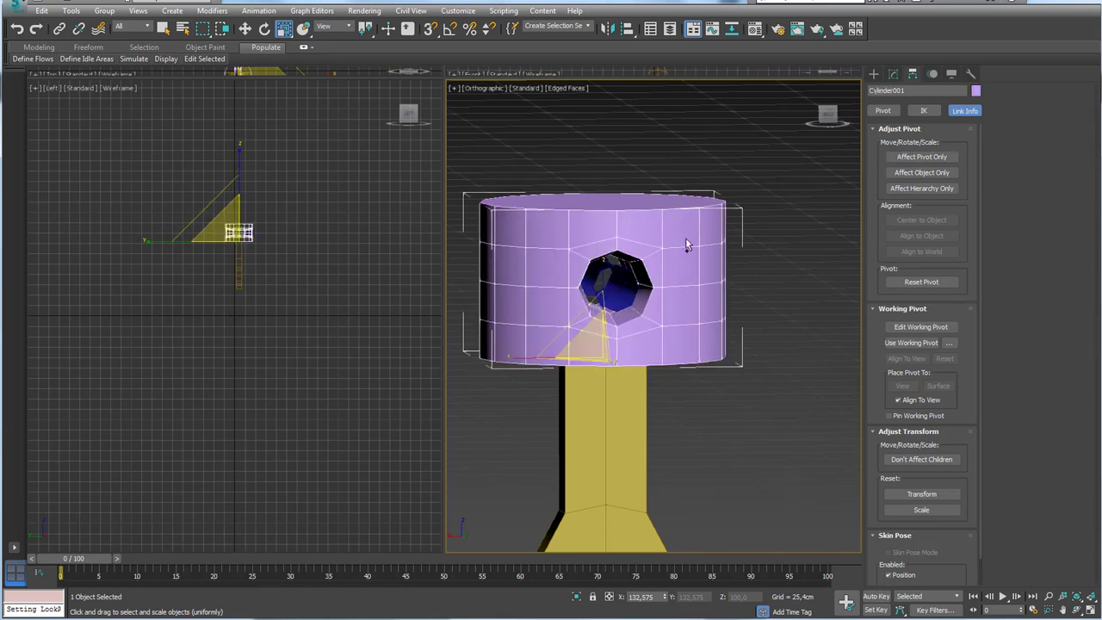
pyautogui.keyDown('alt'); pyautogui.moveTo(686, 245); pyautogui.dragTo(683, 252, button='middle'); pyautogui.keyUp('alt')
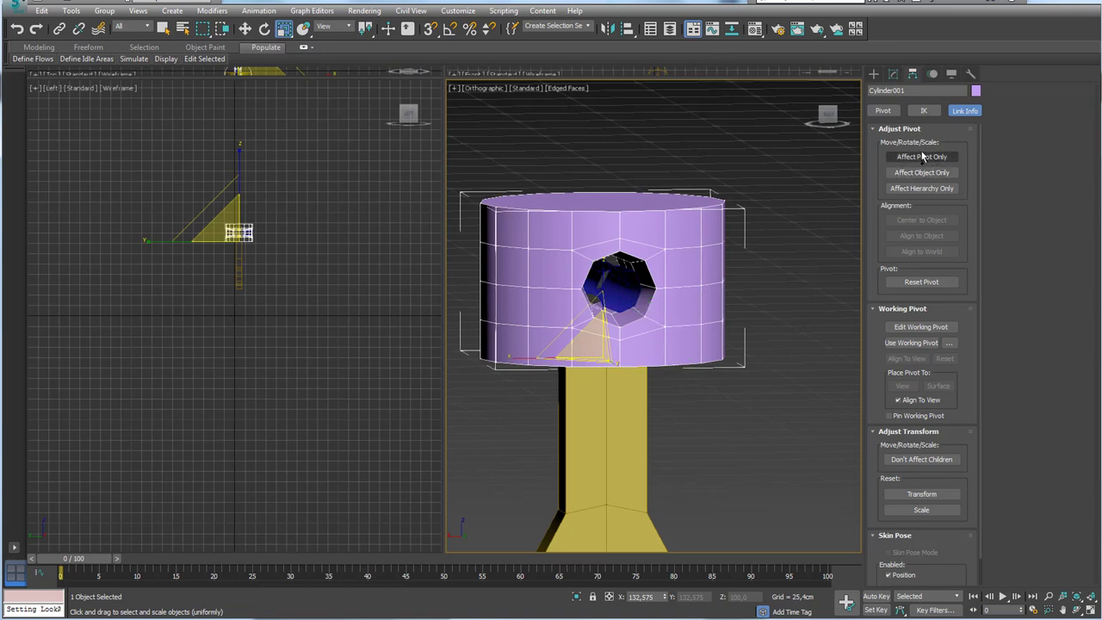
# Align the piston's pivot to Object001's pivot point on X, Y and Z.
pyautogui.press('w')
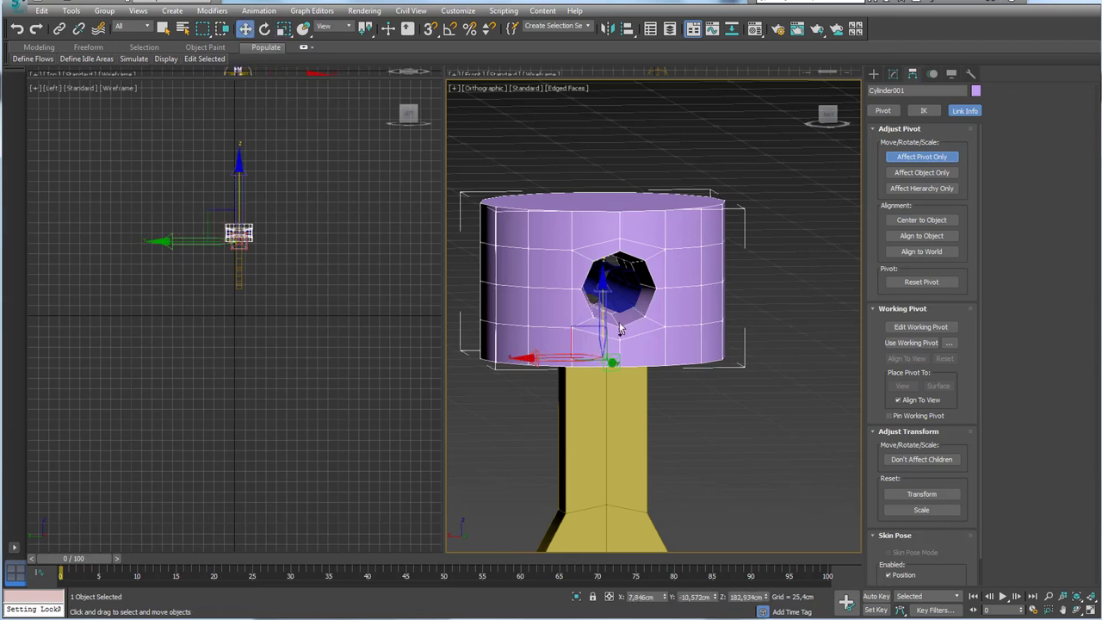
pyautogui.moveTo(589, 335); pyautogui.dragTo(765, 251)
pyautogui.moveTo(765, 250); pyautogui.dragTo(747, 255, button='middle')
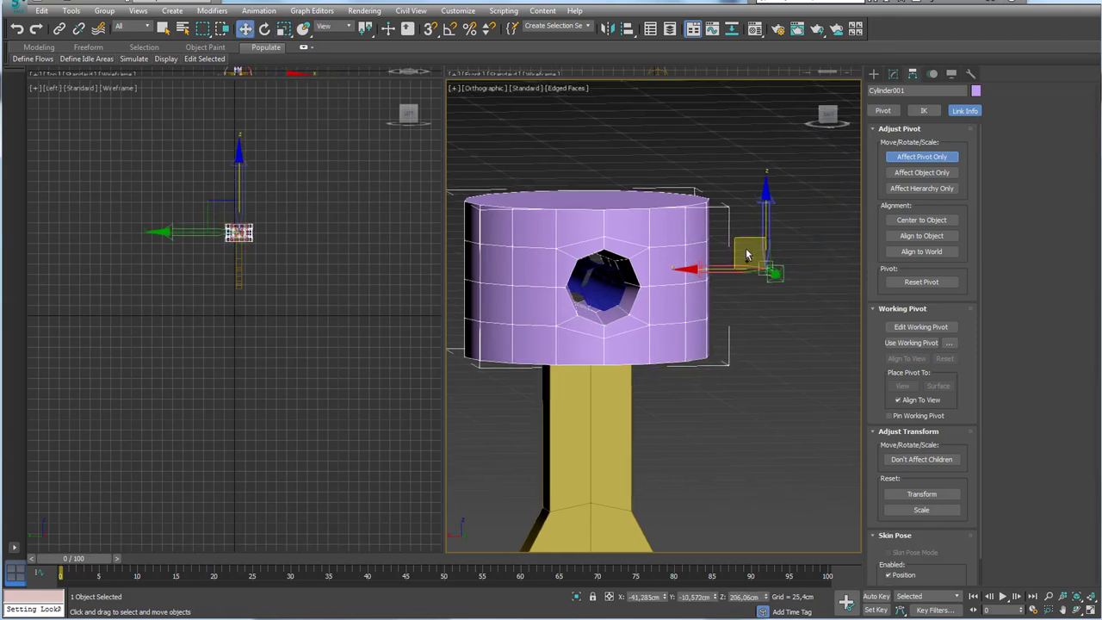
pyautogui.click(629, 29)
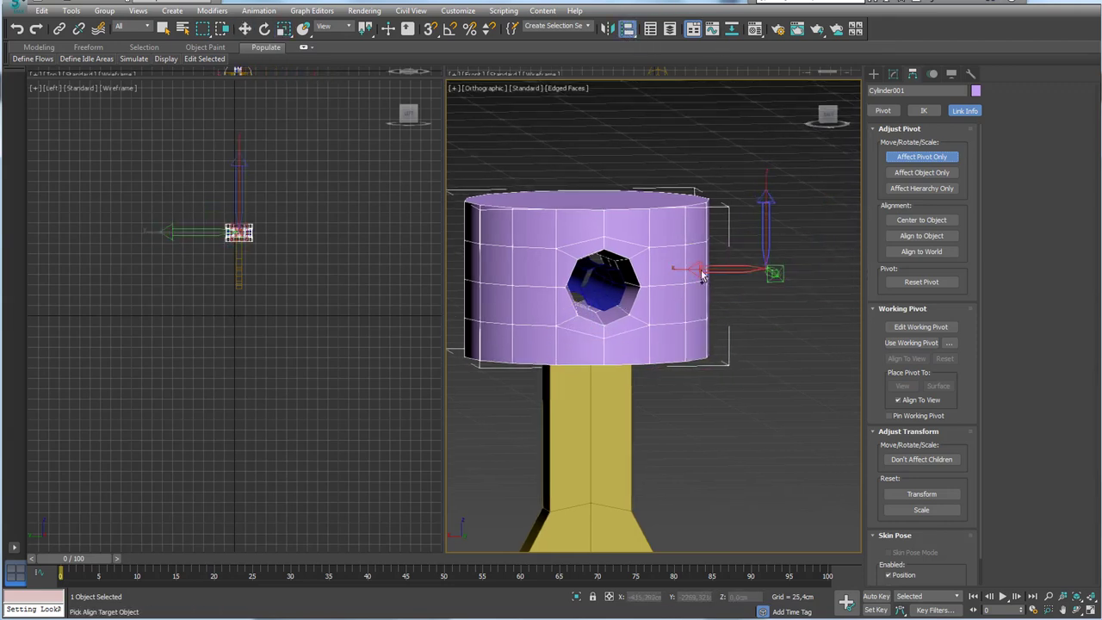
pyautogui.click(609, 291)
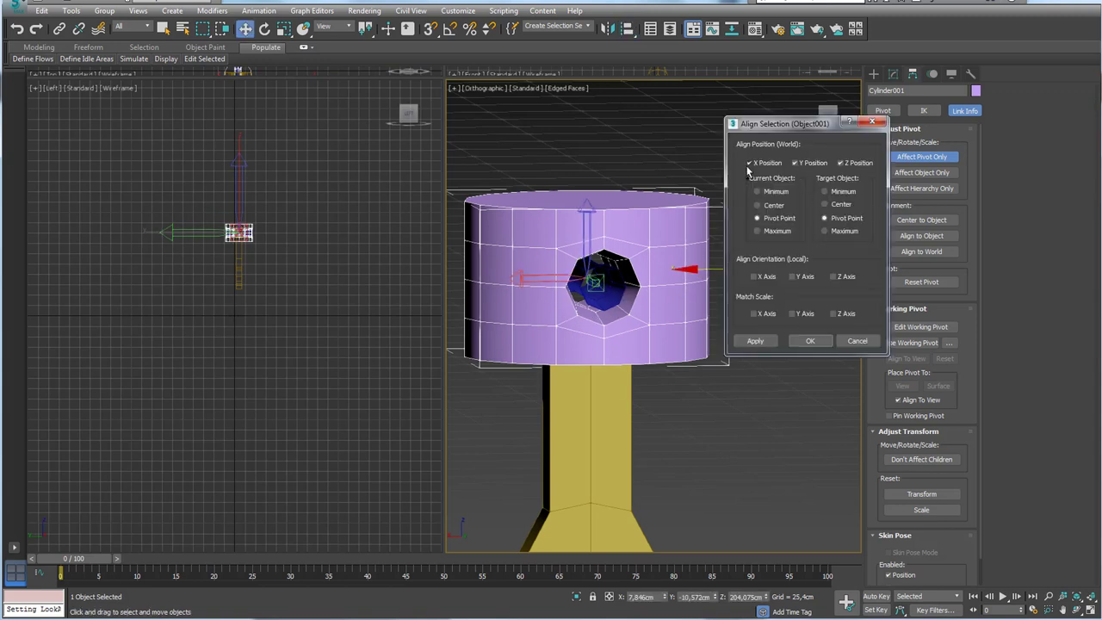
pyautogui.click(808, 343)
pyautogui.click(922, 157)
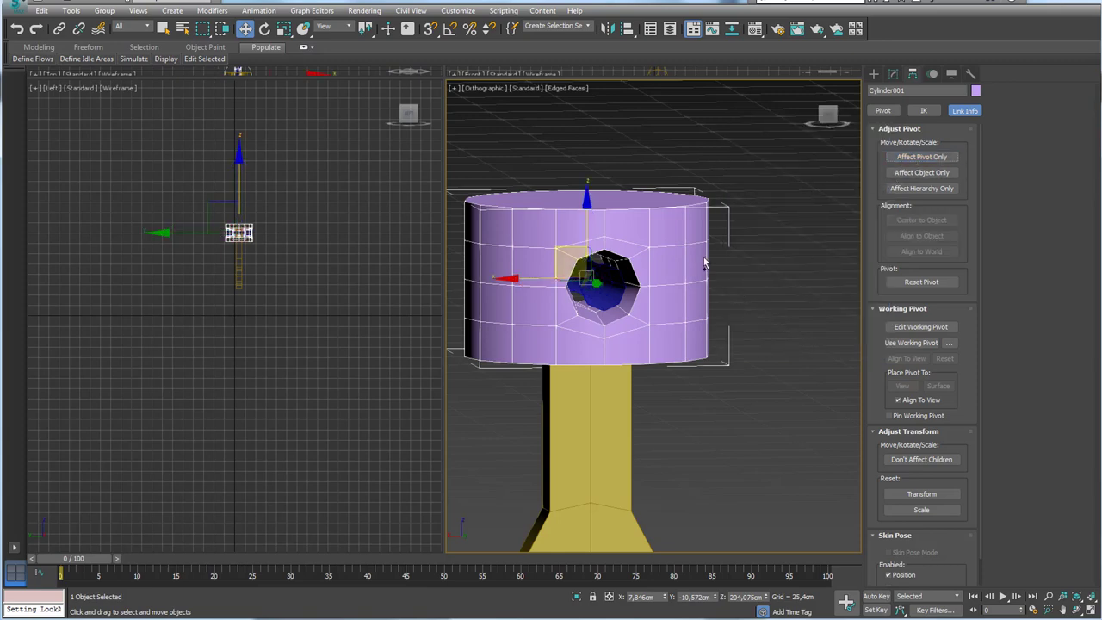
# Test-rotate the piston around its new pivot, then cancel the rotation.
pyautogui.scroll(-3, 704, 263)
pyautogui.press('e')
pyautogui.moveTo(561, 236); pyautogui.dragTo(474, 274)
pyautogui.rightClick(474, 274)
# Reselect the piston cylinder Cylinder001.
pyautogui.click(765, 207)
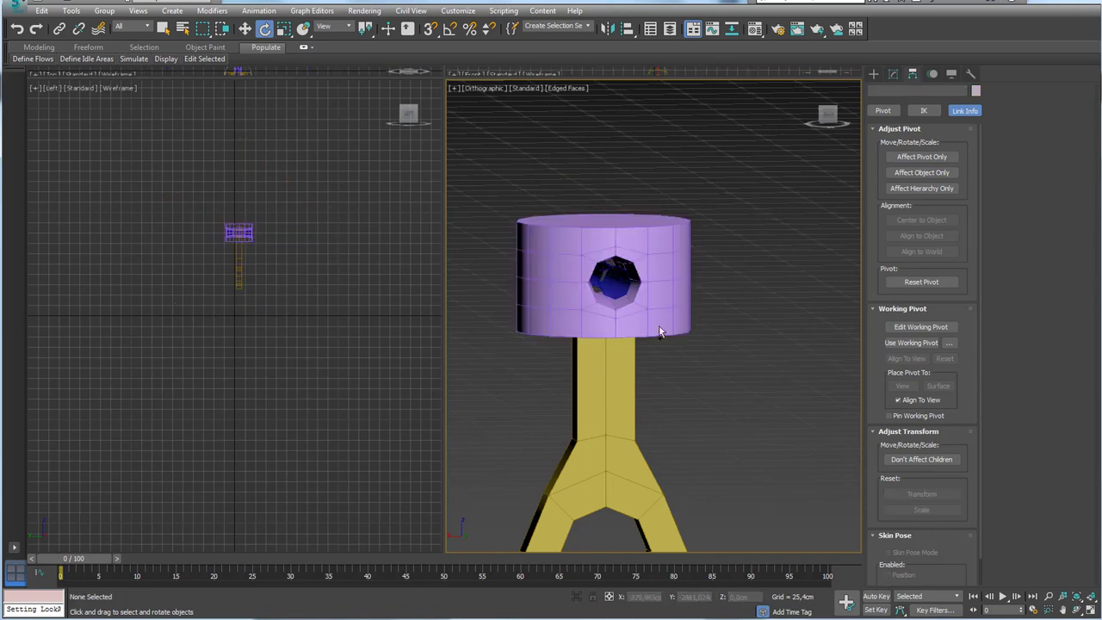
pyautogui.scroll(-2, 672, 298)
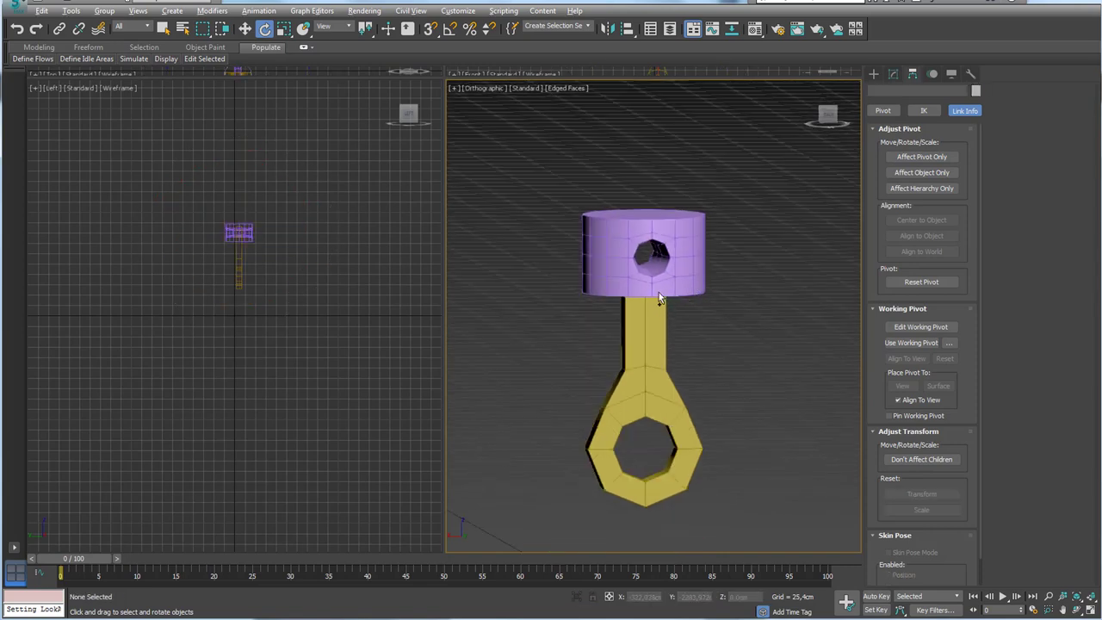
pyautogui.scroll(2, 664, 293)
pyautogui.click(718, 213)
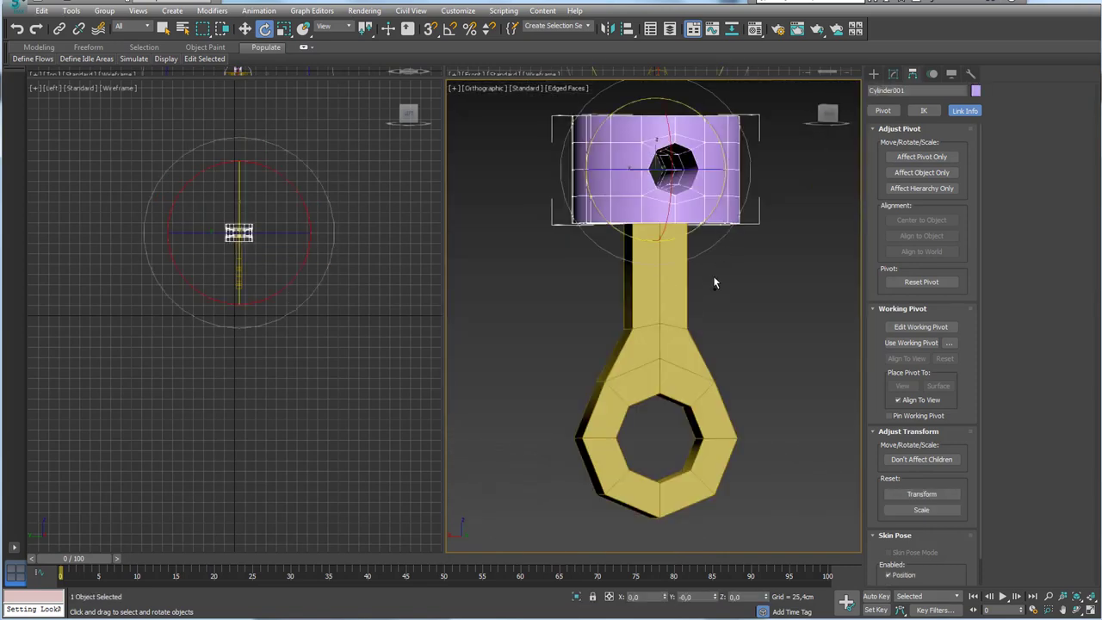
pyautogui.moveTo(713, 275)
pyautogui.keyDown('alt'); pyautogui.mouseDown(button='middle')
pyautogui.moveTo(690, 326)
pyautogui.moveTo(697, 295)
pyautogui.mouseUp(button='middle'); pyautogui.keyUp('alt')
pyautogui.scroll(2, 708, 291)
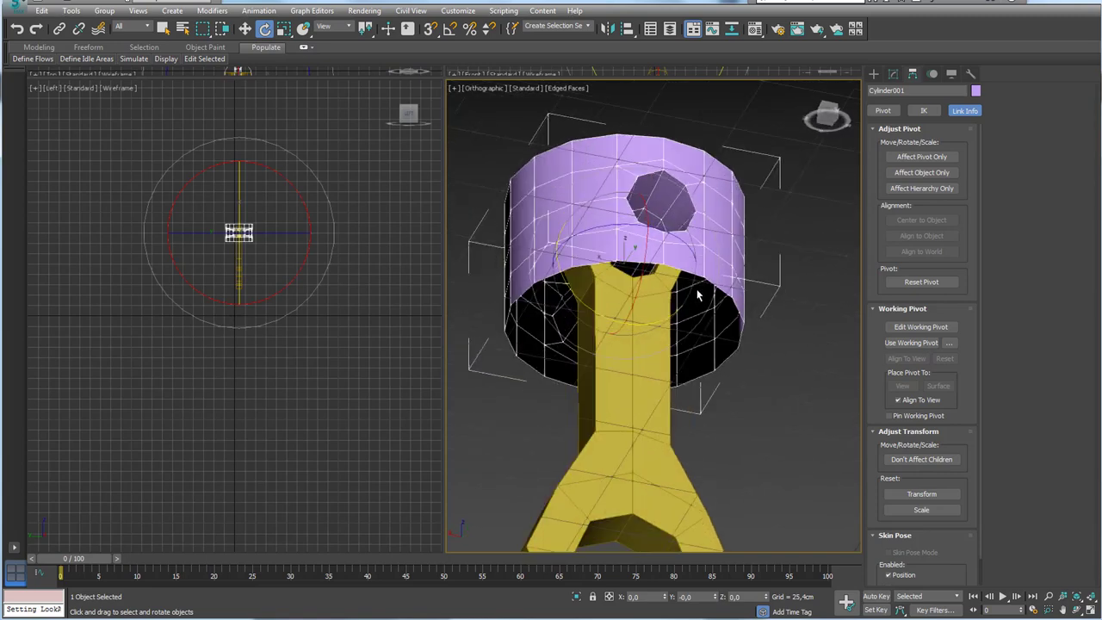
# Add a Shell modifier with a 2,54cm outer amount, test-rotating and undoing.
pyautogui.click(893, 73)
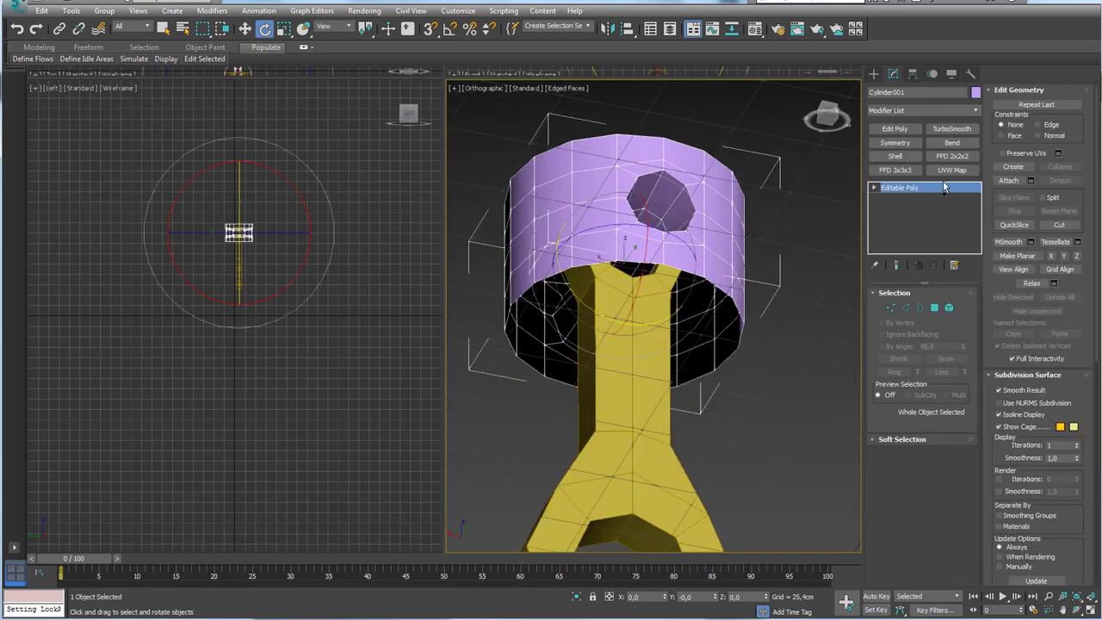
pyautogui.click(896, 156)
pyautogui.moveTo(751, 312)
pyautogui.keyDown('alt'); pyautogui.mouseDown(button='middle')
pyautogui.moveTo(749, 296)
pyautogui.moveTo(672, 325)
pyautogui.mouseUp(button='middle'); pyautogui.keyUp('alt')
pyautogui.moveTo(676, 321)
pyautogui.mouseDown()
pyautogui.moveTo(645, 377)
pyautogui.moveTo(638, 370)
pyautogui.mouseUp()
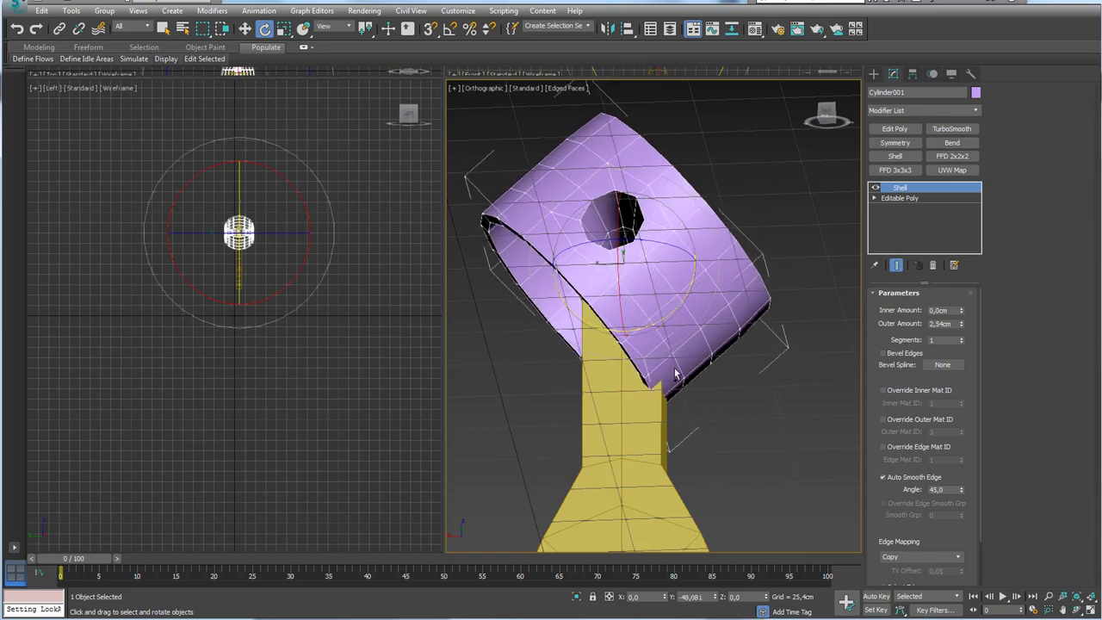
pyautogui.hotkey('ctrl', 'z')
pyautogui.scroll(-3, 654, 345)
pyautogui.keyDown('alt'); pyautogui.moveTo(737, 367); pyautogui.dragTo(655, 348, button='middle'); pyautogui.keyUp('alt')
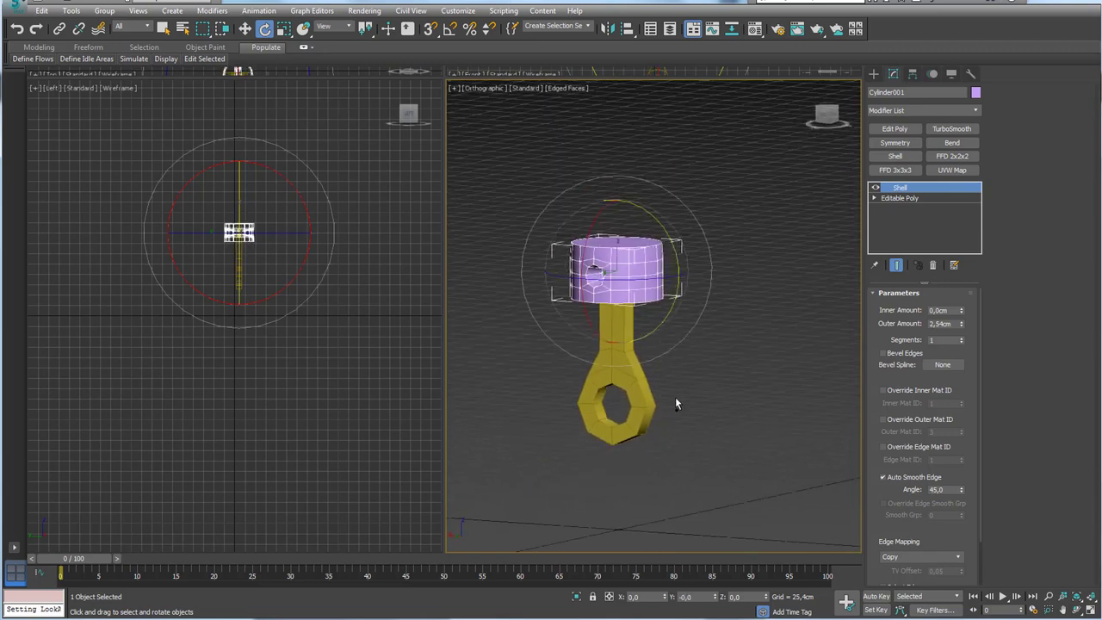
# Draw a new cylinder in the Front view beside the rod's big end.
pyautogui.click(874, 74)
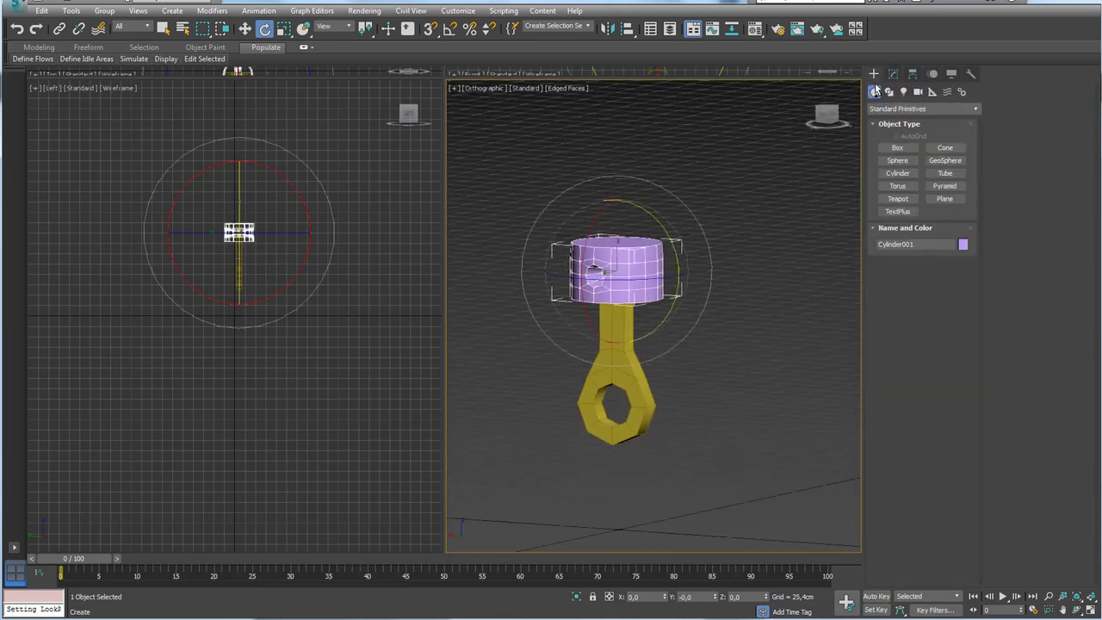
pyautogui.click(899, 173)
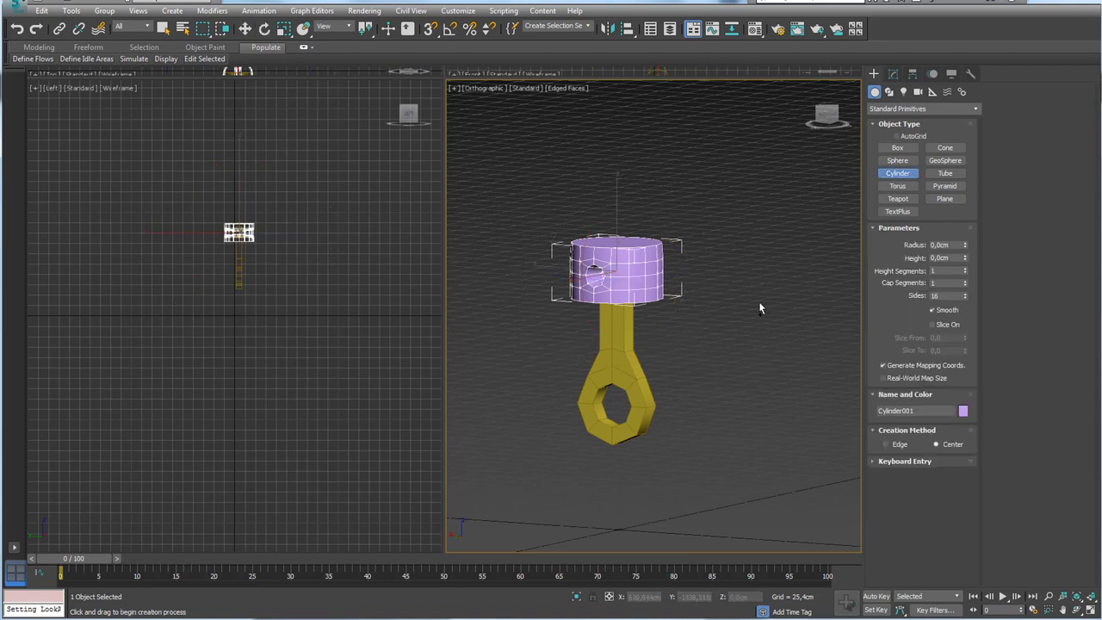
pyautogui.press('f')
pyautogui.scroll(5, 654, 310)
pyautogui.scroll(3, 585, 316)
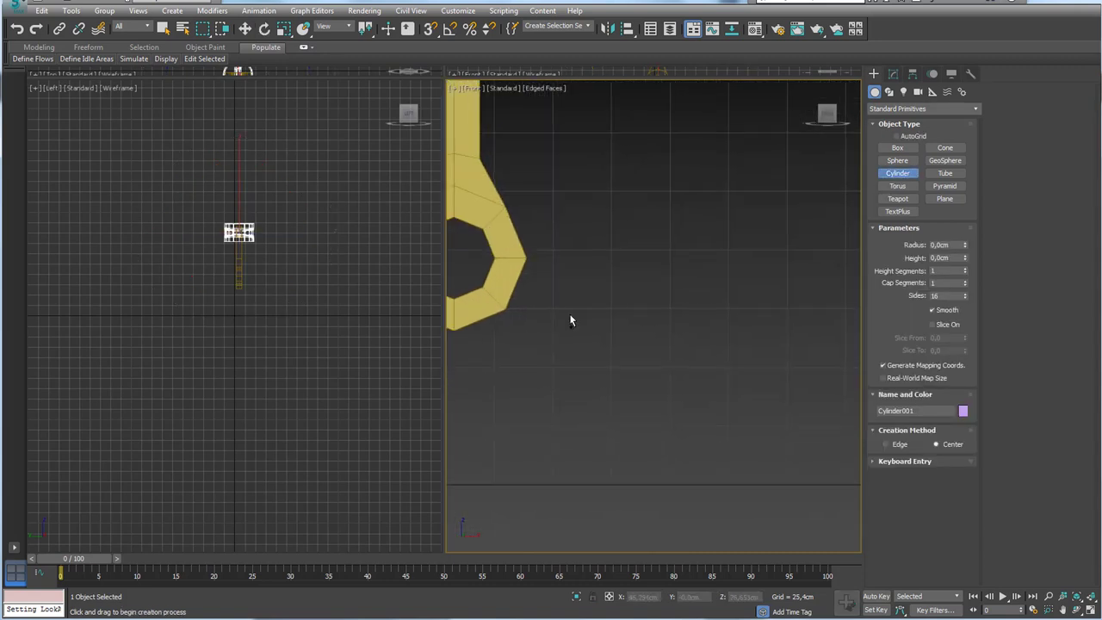
pyautogui.scroll(-2, 655, 320)
pyautogui.moveTo(699, 317)
pyautogui.mouseDown()
pyautogui.moveTo(717, 342)
pyautogui.moveTo(713, 314)
pyautogui.mouseUp()
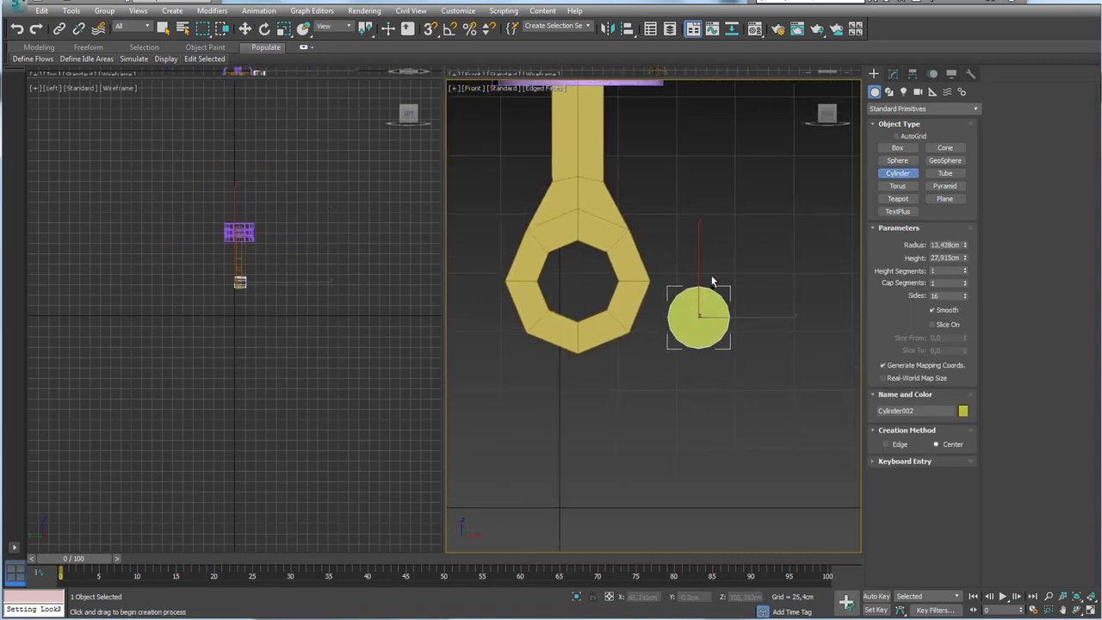
# Give Cylinder002 8 sides and align it to the rod's big-end ring, Tube001.
pyautogui.hotkey('alt', 'ctrl', 'h')
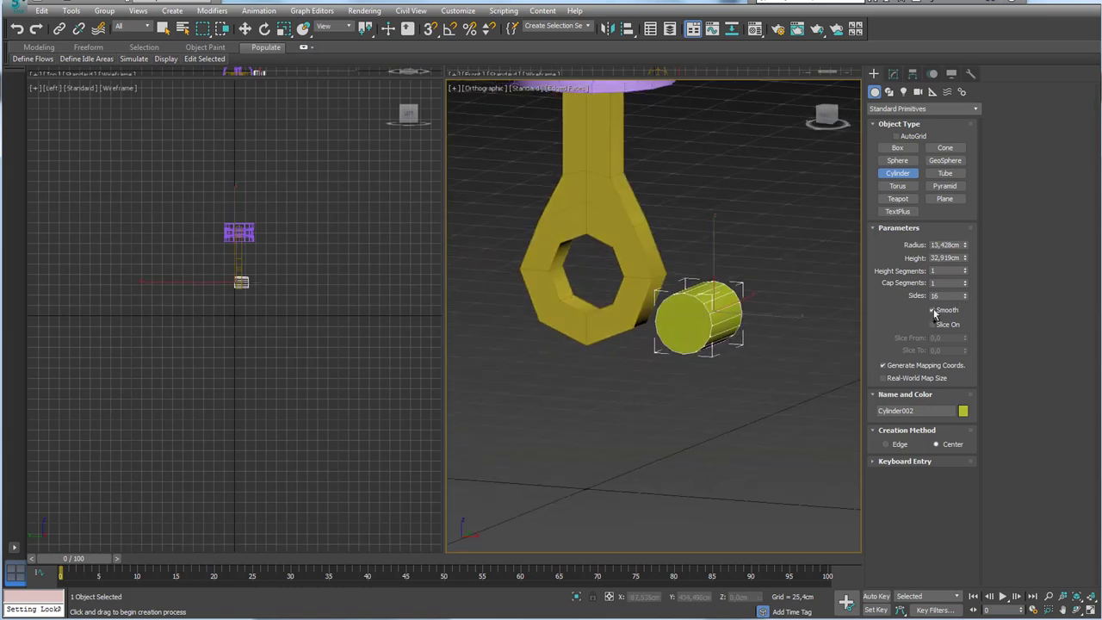
pyautogui.write('8')
pyautogui.press('Return')
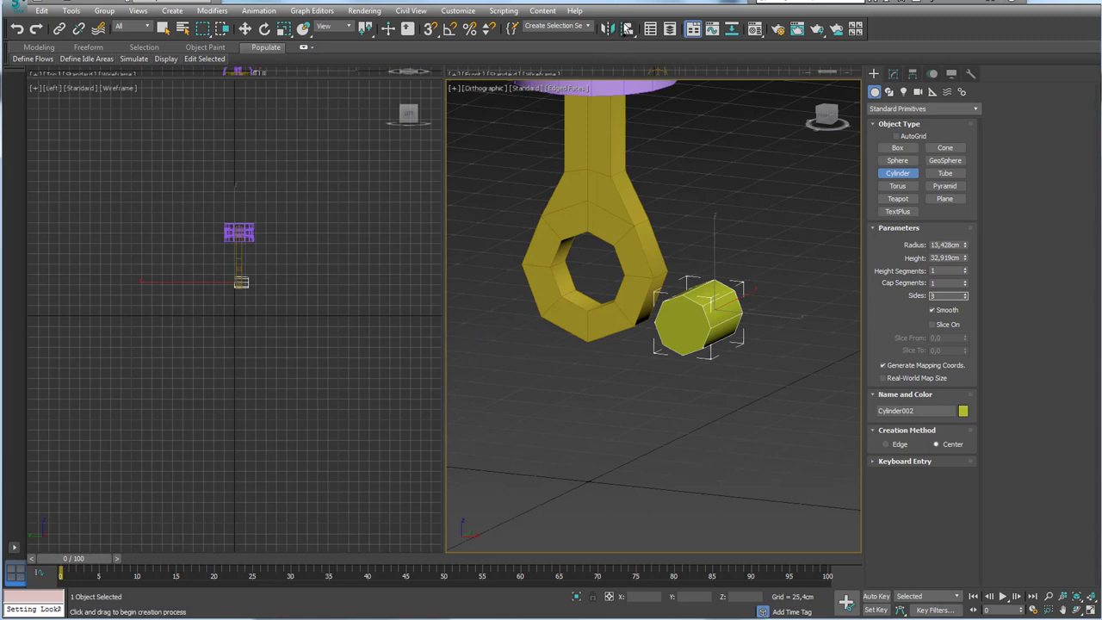
pyautogui.click(627, 29)
pyautogui.click(610, 217)
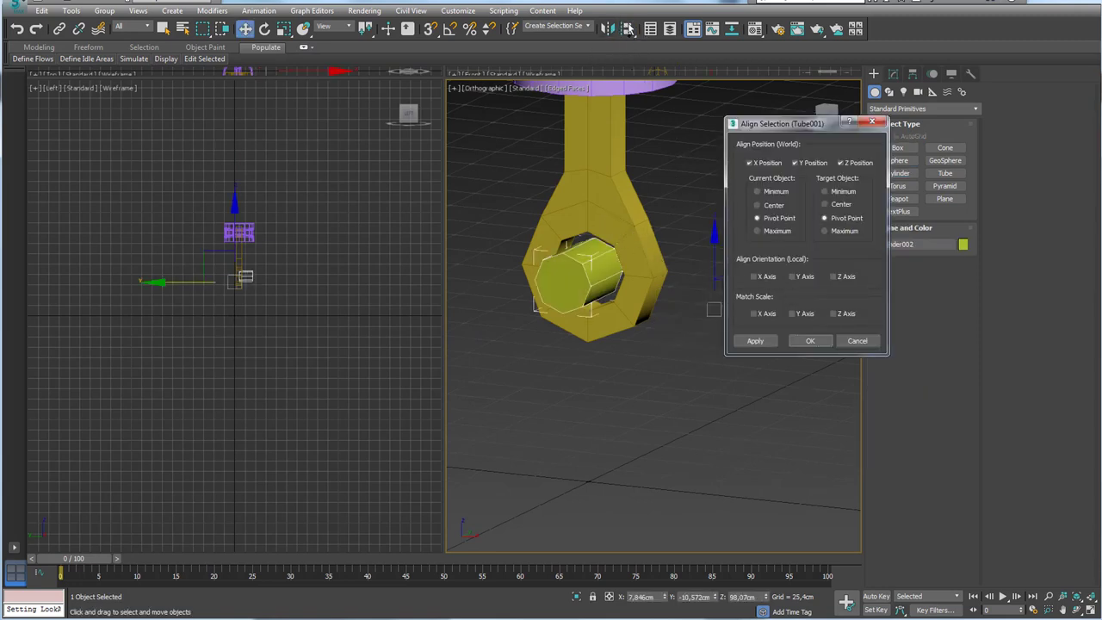
# Confirm the first alignment and slide the cylinder along Y into the ring's hole.
pyautogui.click(810, 341)
pyautogui.moveTo(749, 318)
pyautogui.keyDown('alt'); pyautogui.mouseDown(button='middle')
pyautogui.moveTo(650, 271)
pyautogui.moveTo(665, 293)
pyautogui.moveTo(748, 330)
pyautogui.moveTo(720, 319)
pyautogui.mouseUp(button='middle'); pyautogui.keyUp('alt')
pyautogui.moveTo(720, 319)
pyautogui.mouseDown()
pyautogui.moveTo(743, 316)
pyautogui.moveTo(702, 315)
pyautogui.moveTo(746, 318)
pyautogui.moveTo(642, 330)
pyautogui.mouseUp()
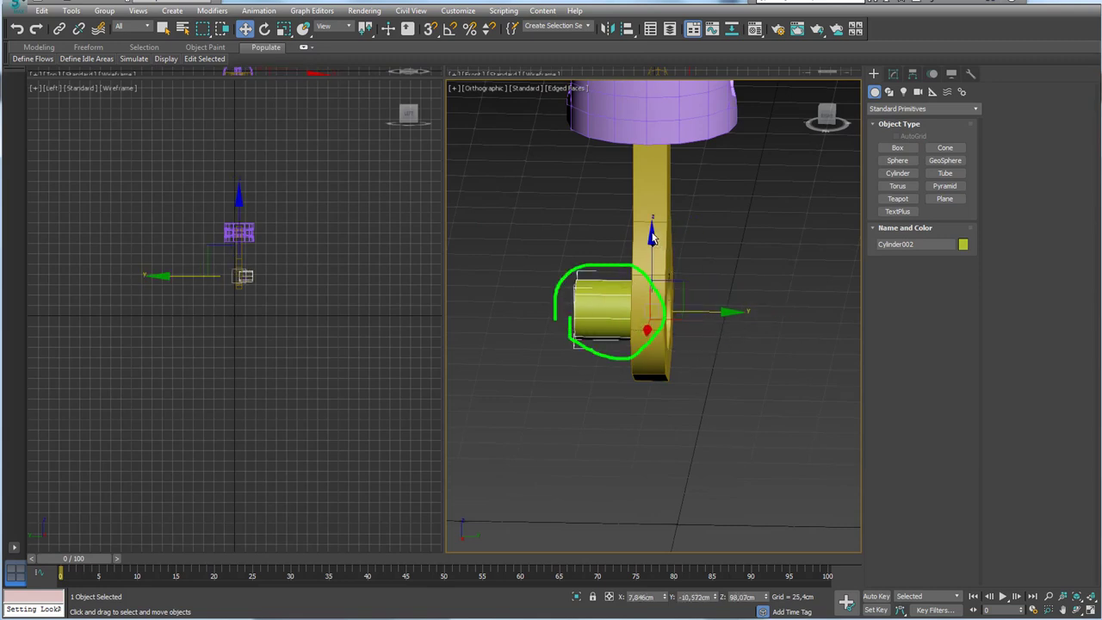
pyautogui.keyDown('alt'); pyautogui.moveTo(681, 306); pyautogui.dragTo(696, 119, button='middle'); pyautogui.keyUp('alt')
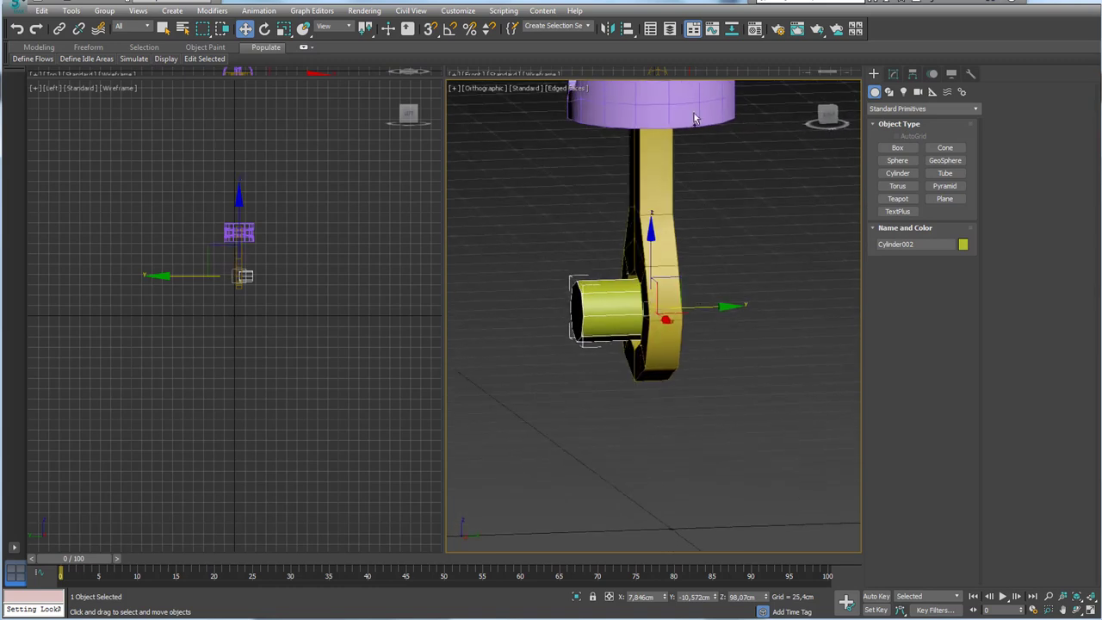
# Align Cylinder002's centre to Tube001's pivot point on X, Y and Z.
pyautogui.click(627, 29)
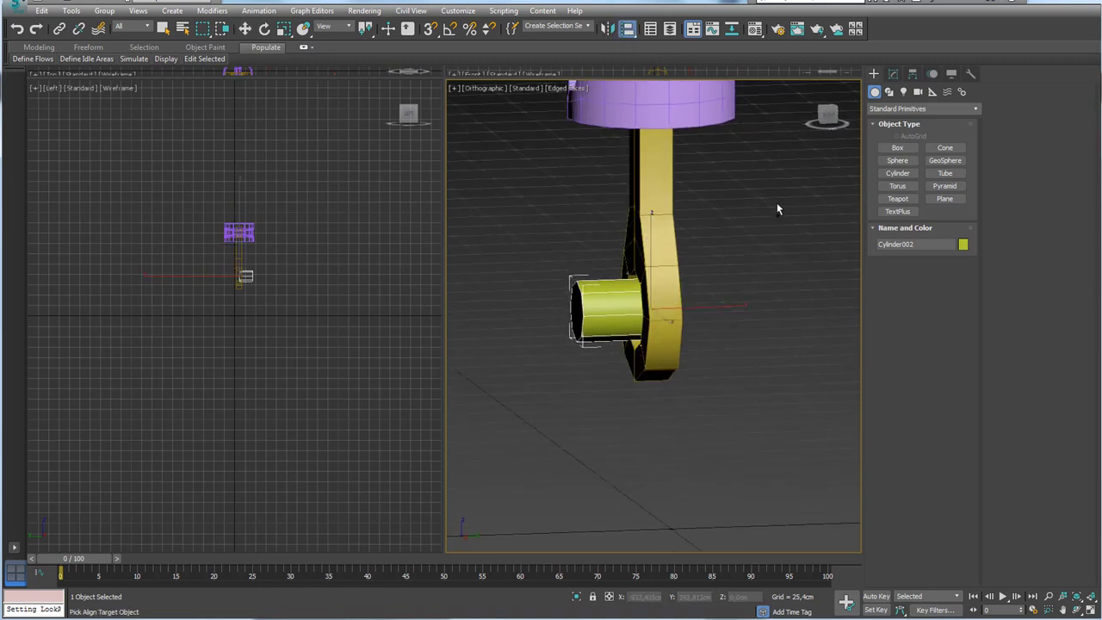
pyautogui.click(661, 236)
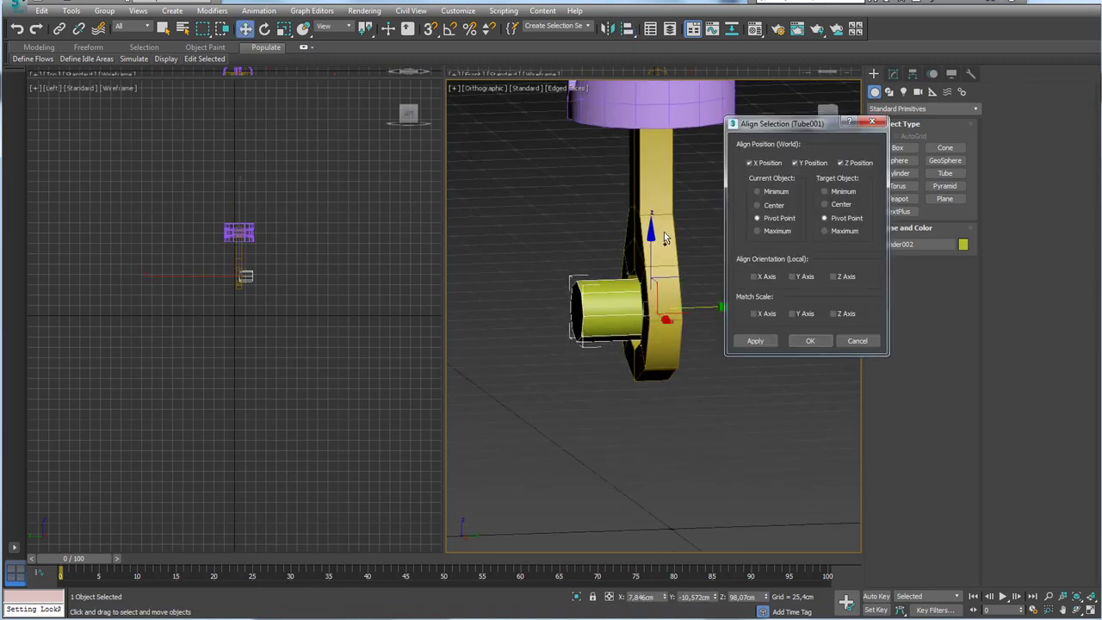
pyautogui.click(758, 205)
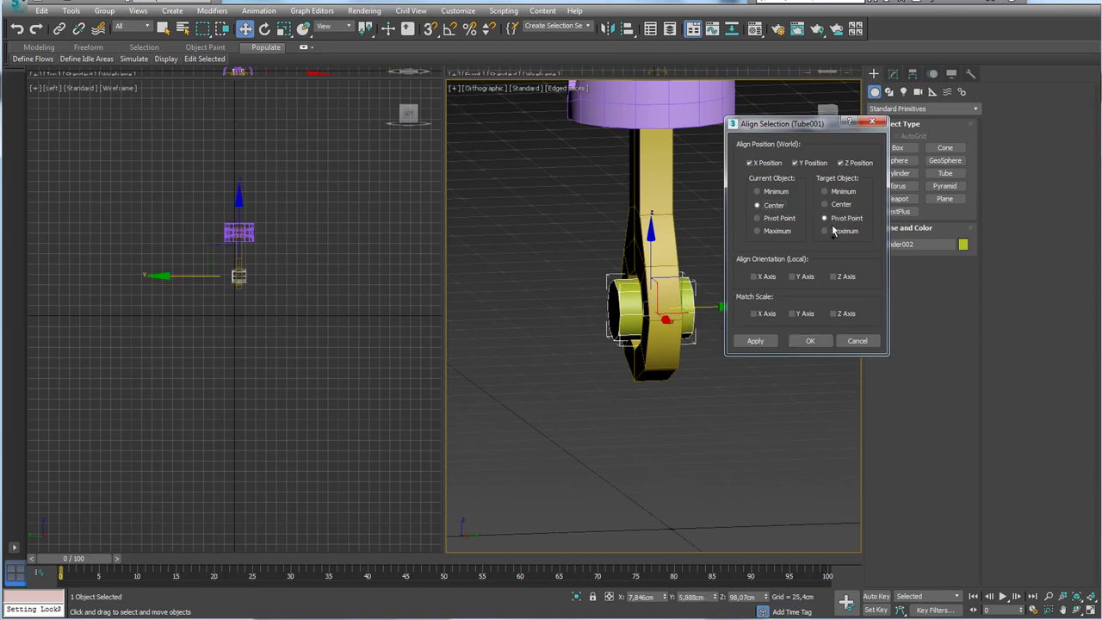
pyautogui.click(809, 341)
pyautogui.moveTo(748, 339)
pyautogui.keyDown('alt'); pyautogui.mouseDown(button='middle')
pyautogui.moveTo(712, 316)
pyautogui.moveTo(760, 330)
pyautogui.moveTo(748, 313)
pyautogui.moveTo(812, 300)
pyautogui.mouseUp(button='middle'); pyautogui.keyUp('alt')
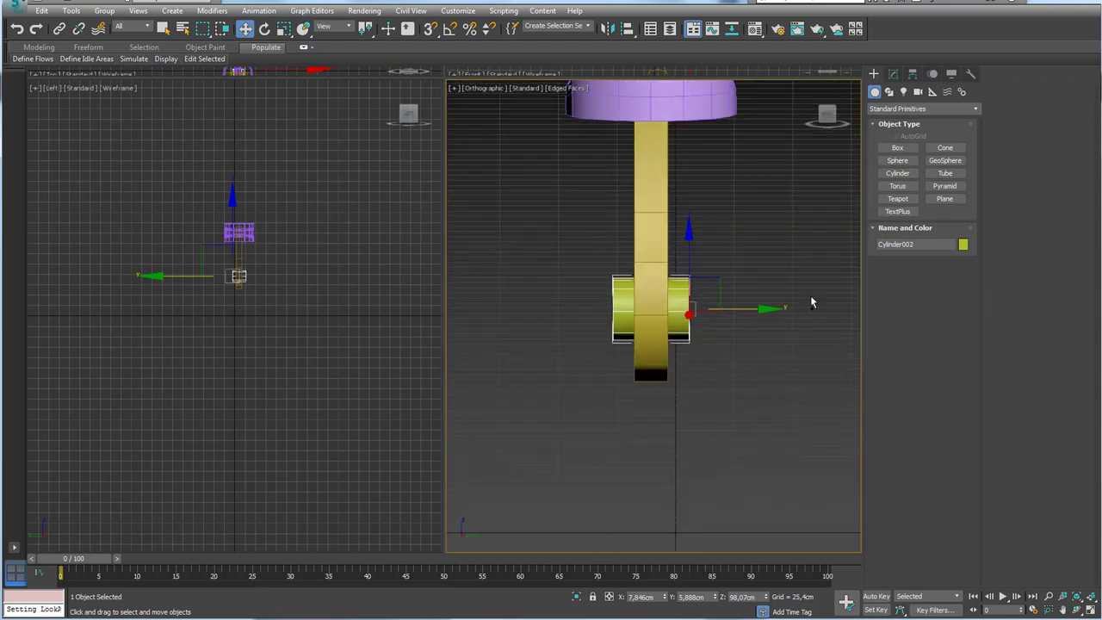
# Centre the cylinder's pivot on the object and raise its radius to 16,248cm.
pyautogui.click(918, 91)
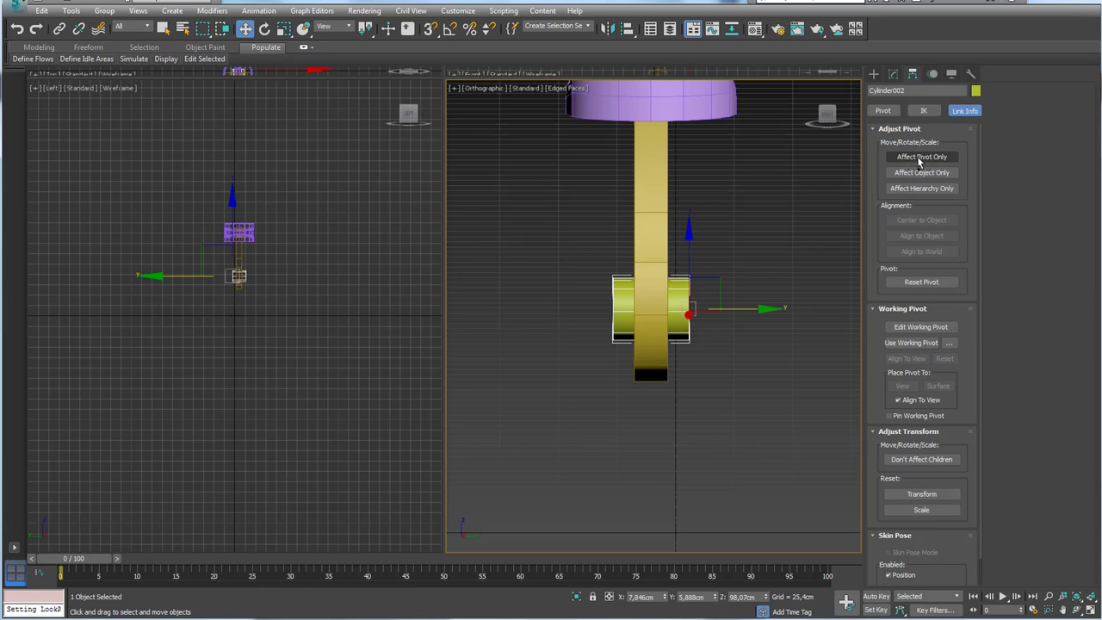
pyautogui.click(920, 157)
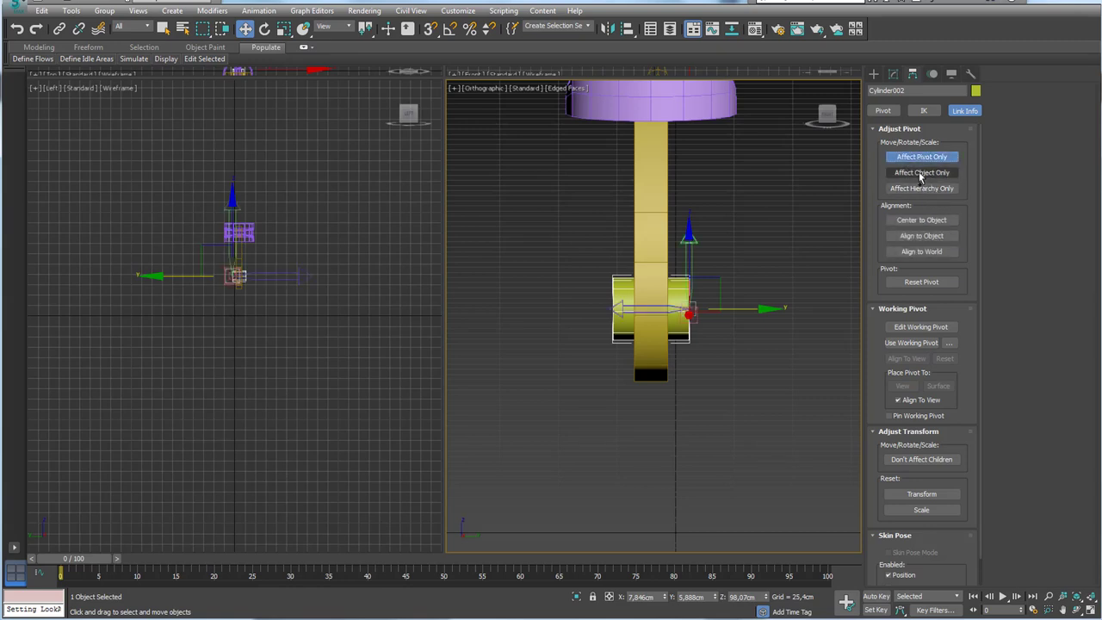
pyautogui.click(920, 220)
pyautogui.moveTo(749, 307)
pyautogui.keyDown('alt'); pyautogui.mouseDown(button='middle')
pyautogui.moveTo(666, 330)
pyautogui.moveTo(775, 258)
pyautogui.mouseUp(button='middle'); pyautogui.keyUp('alt')
pyautogui.click(902, 157)
pyautogui.click(893, 73)
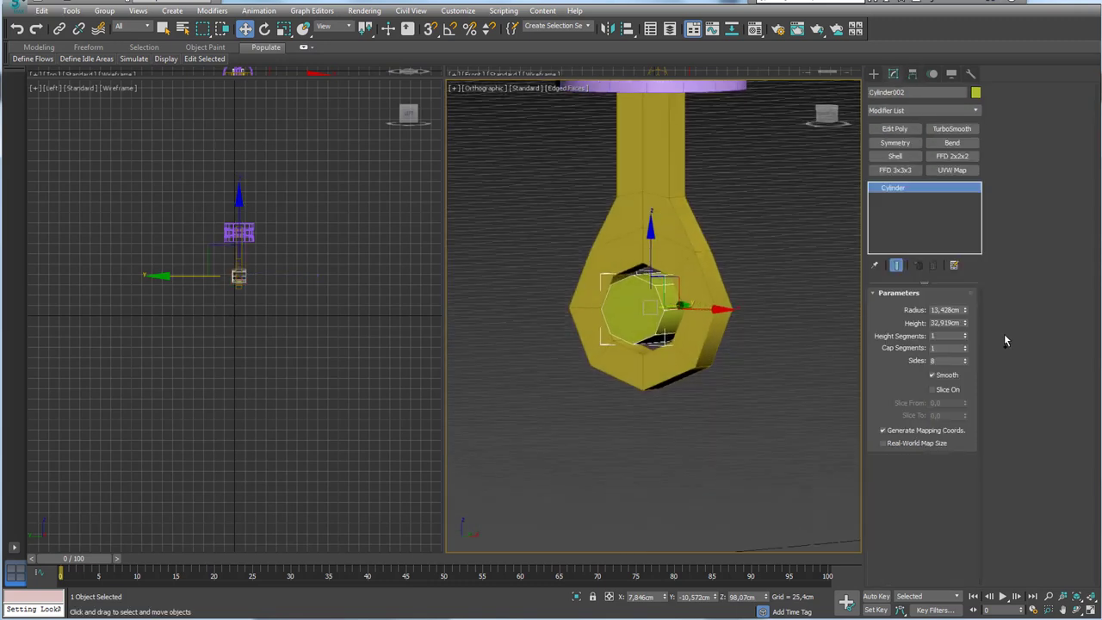
pyautogui.moveTo(965, 315); pyautogui.dragTo(965, 293)
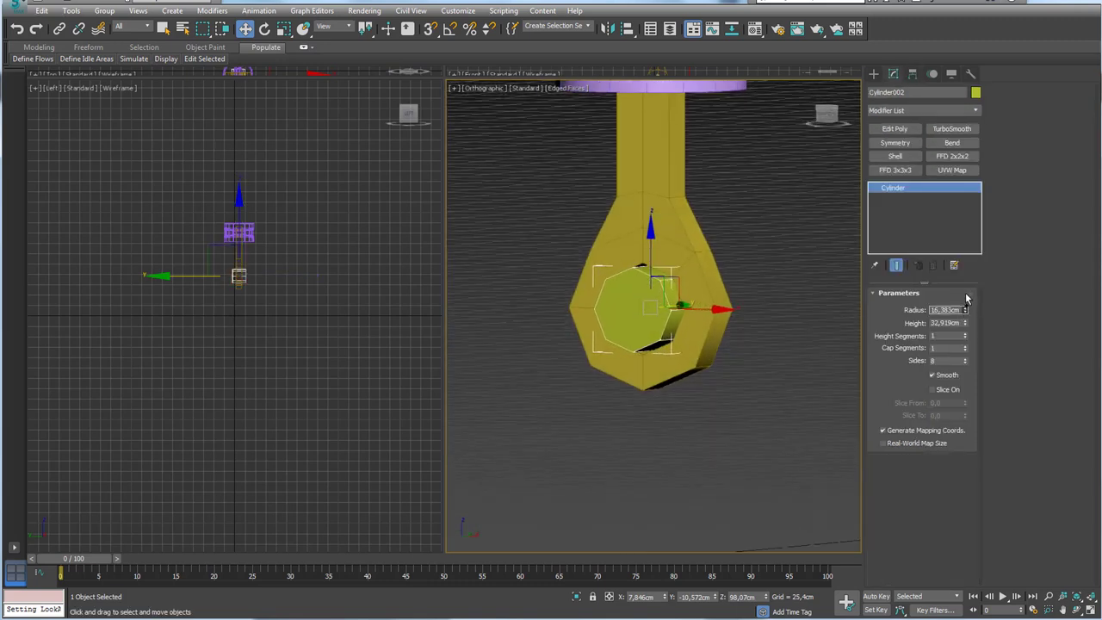
# Shift-drag a copy of the cylinder downward on Z, opening Clone Options for Cylinder003.
pyautogui.scroll(-2, 689, 310)
pyautogui.scroll(-2, 655, 301)
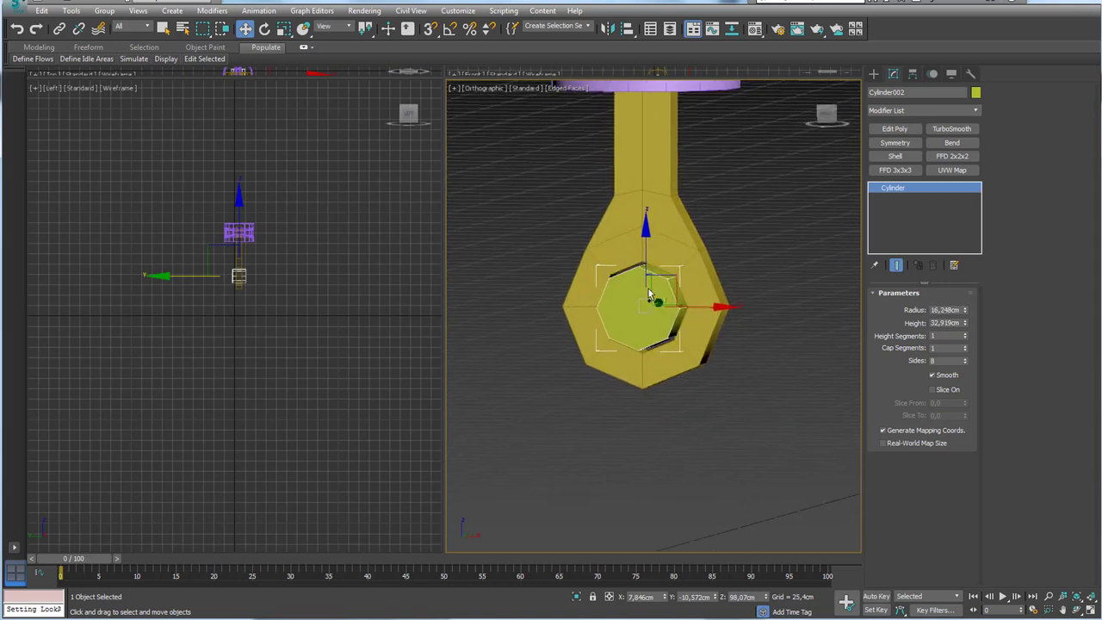
pyautogui.scroll(-3, 651, 297)
pyautogui.scroll(2, 689, 342)
pyautogui.keyDown('alt'); pyautogui.moveTo(689, 342); pyautogui.dragTo(666, 261, button='middle'); pyautogui.keyUp('alt')
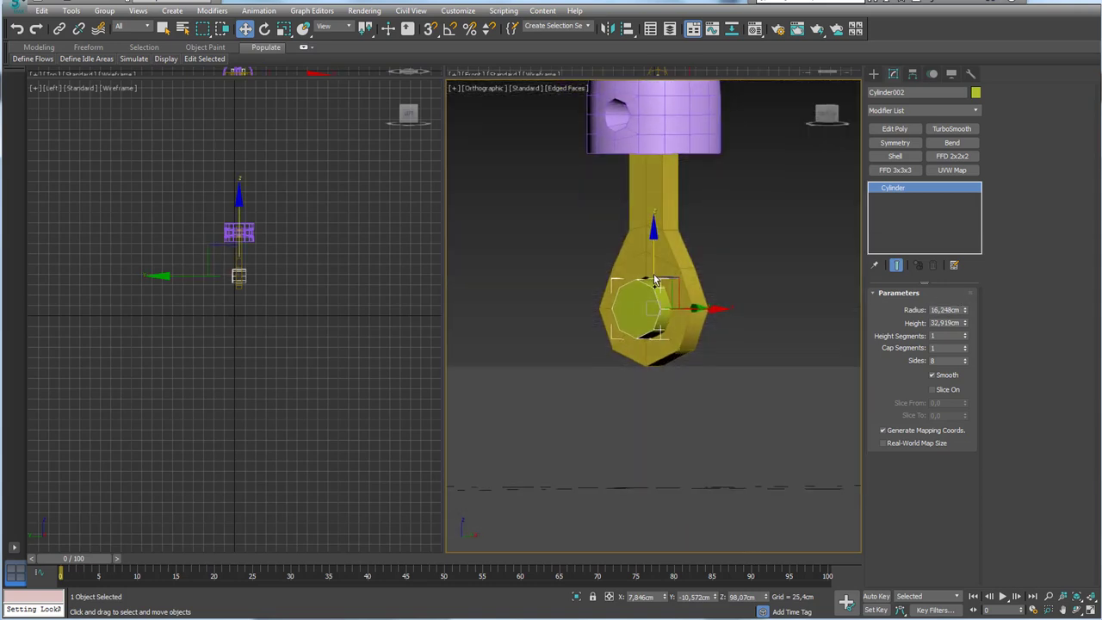
pyautogui.keyDown('shift'); pyautogui.moveTo(665, 264); pyautogui.dragTo(654, 441); pyautogui.keyUp('shift')
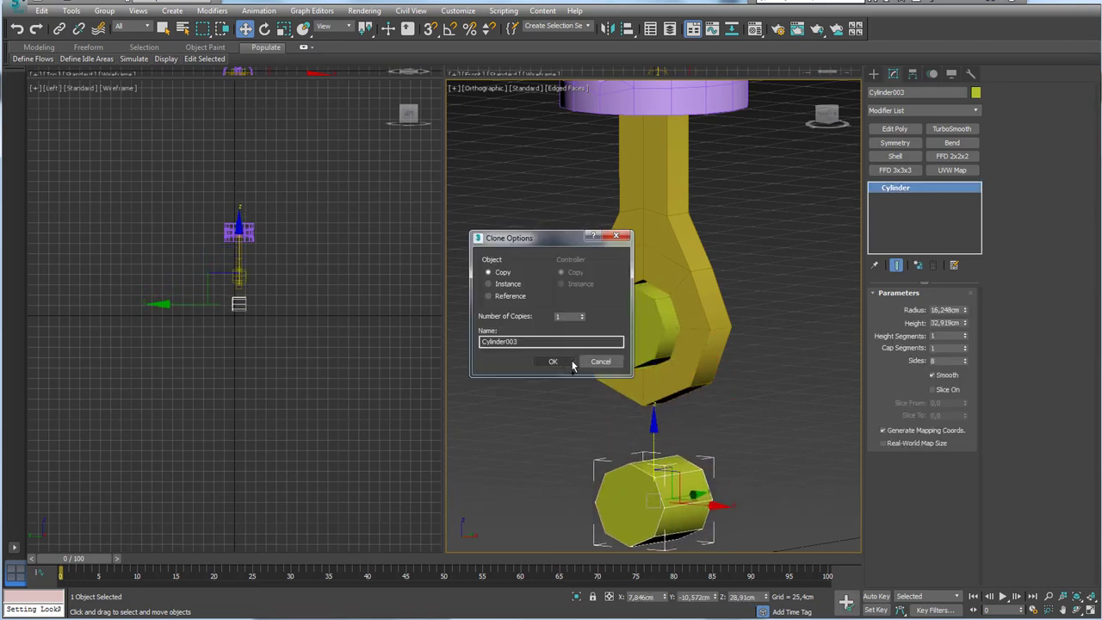
# Create the copy Cylinder003 and enlarge its radius to 29,409cm.
pyautogui.click(556, 363)
pyautogui.scroll(-5, 645, 387)
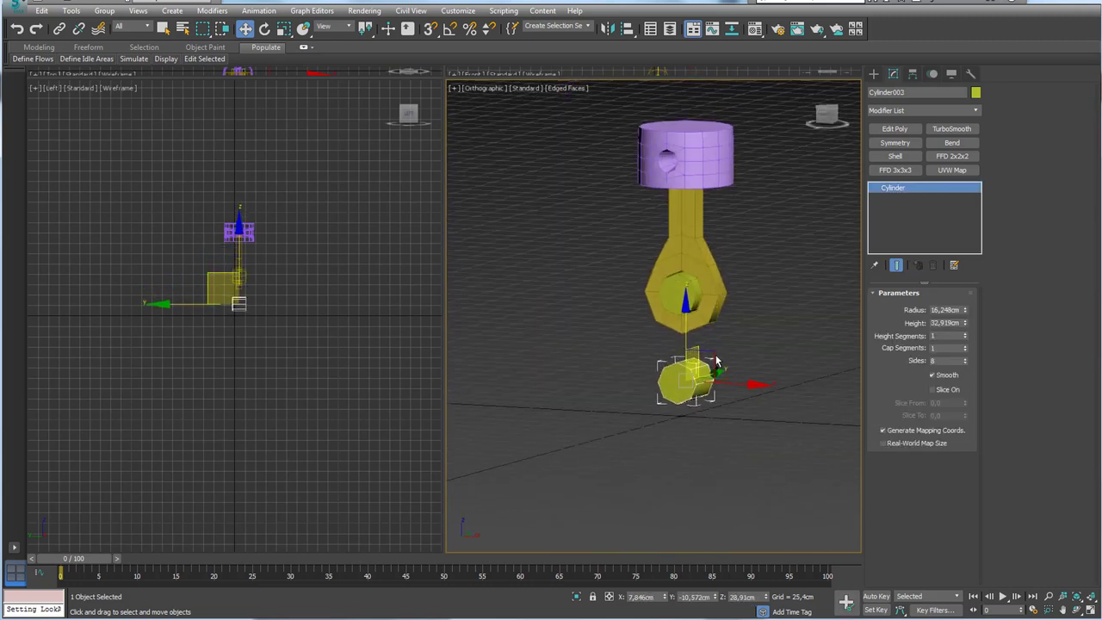
pyautogui.scroll(5, 722, 364)
pyautogui.keyDown('alt'); pyautogui.moveTo(721, 364); pyautogui.dragTo(855, 336, button='middle'); pyautogui.keyUp('alt')
pyautogui.moveTo(963, 316); pyautogui.dragTo(961, 259)
pyautogui.moveTo(672, 345)
pyautogui.keyDown('alt'); pyautogui.mouseDown(button='middle')
pyautogui.moveTo(621, 331)
pyautogui.moveTo(710, 344)
pyautogui.moveTo(702, 364)
pyautogui.moveTo(687, 358)
pyautogui.mouseUp(button='middle'); pyautogui.keyUp('alt')
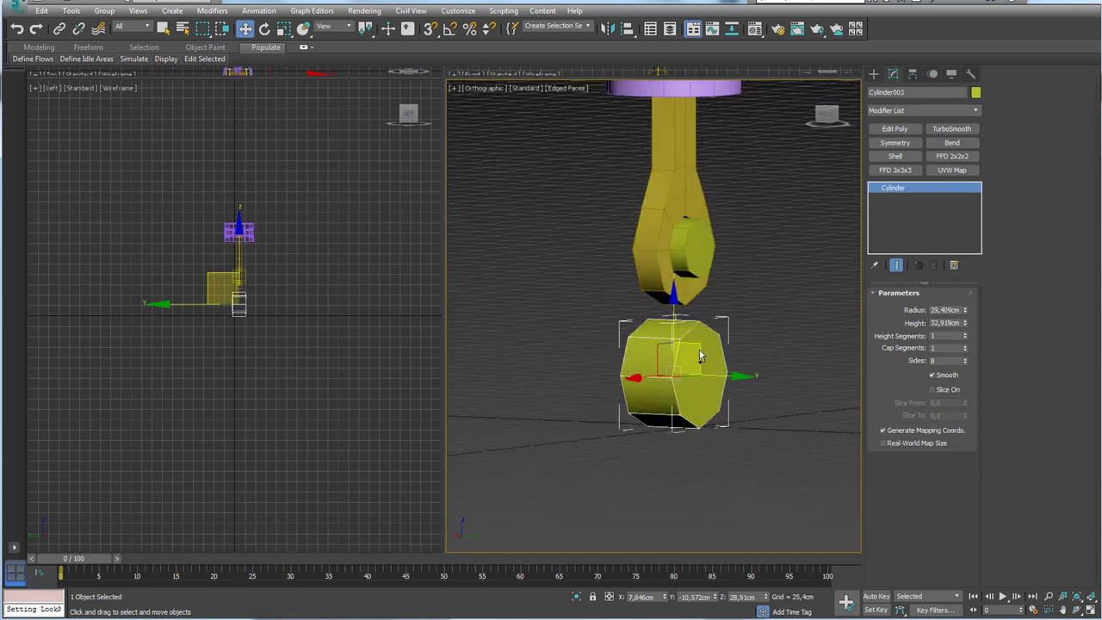
# Convert Cylinder003 to an editable poly and attach the small crank pin cylinder to it.
pyautogui.rightClick(698, 353)
pyautogui.click(855, 501)
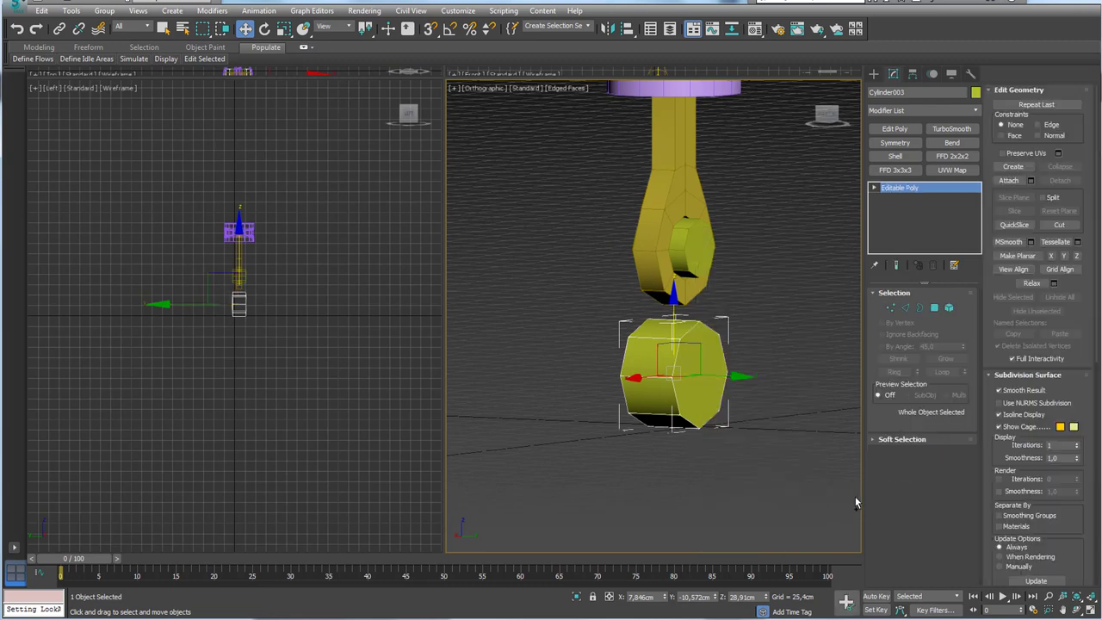
pyautogui.click(1008, 180)
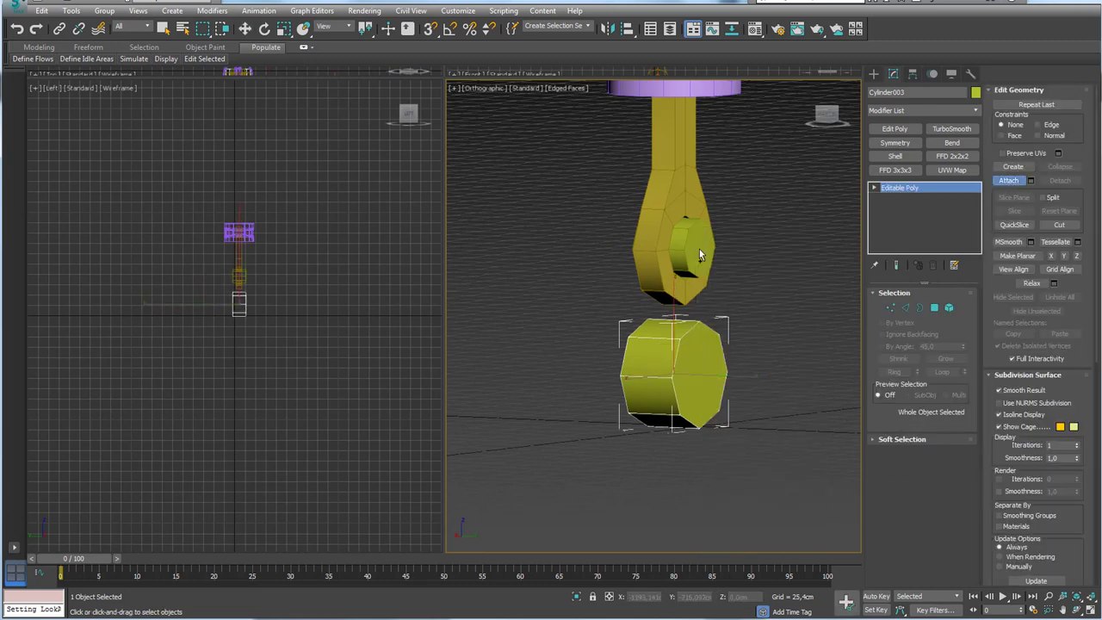
pyautogui.click(699, 249)
pyautogui.press('w')
# Extrude the end faces of the crank pin and the lower cylinder to lengthen both parts.
pyautogui.click(935, 307)
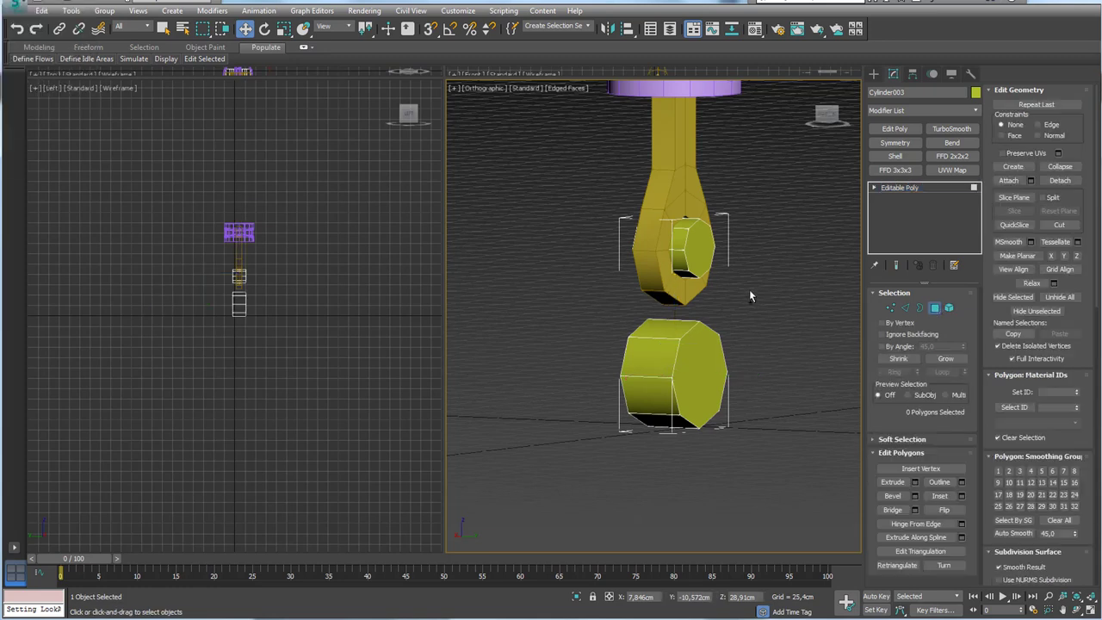
pyautogui.click(696, 248)
pyautogui.keyDown('ctrl'); pyautogui.click(705, 368); pyautogui.keyUp('ctrl')
pyautogui.click(893, 483)
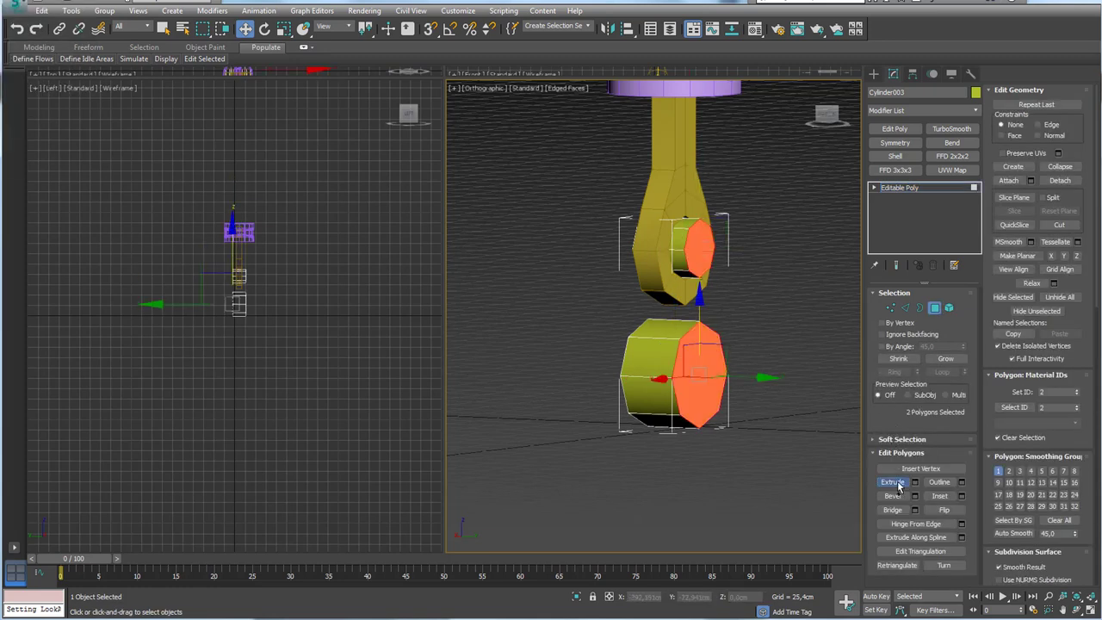
pyautogui.moveTo(705, 386); pyautogui.dragTo(710, 379)
pyautogui.press('w')
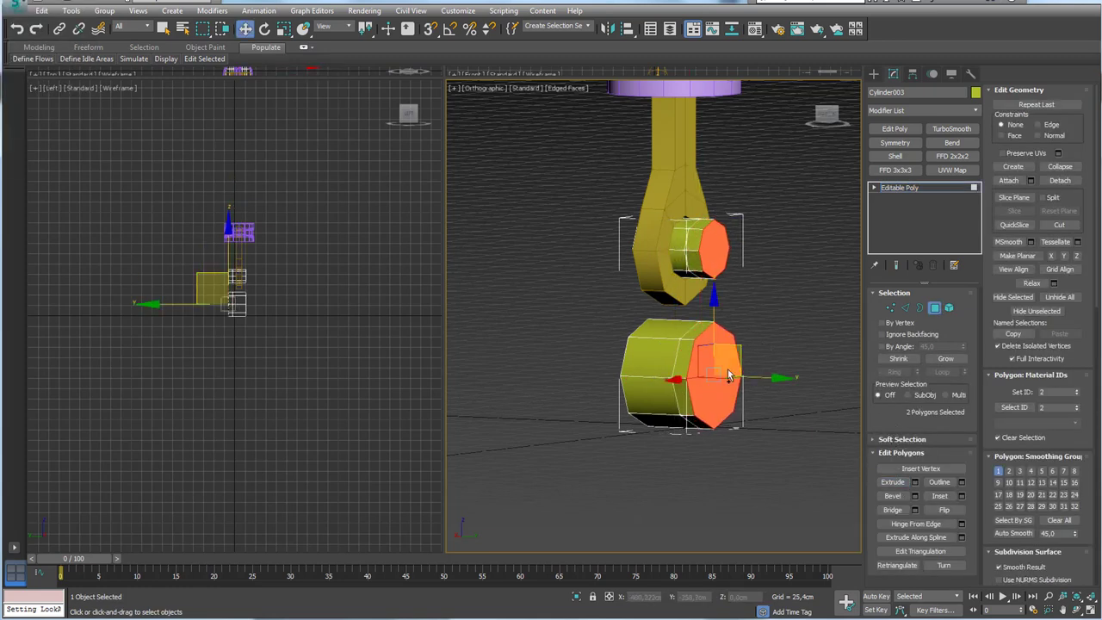
# Extrude the lower cylinder's end face further to the right on its own.
pyautogui.keyDown('alt'); pyautogui.click(712, 240); pyautogui.keyUp('alt')
pyautogui.click(893, 482)
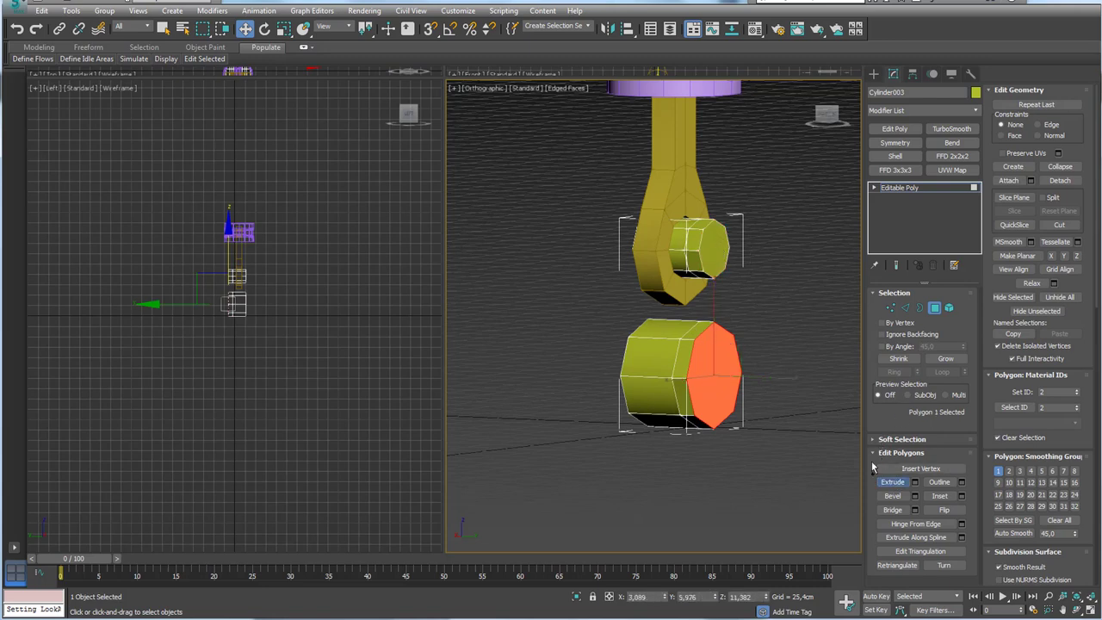
pyautogui.moveTo(711, 384); pyautogui.dragTo(726, 322)
pyautogui.press('w')
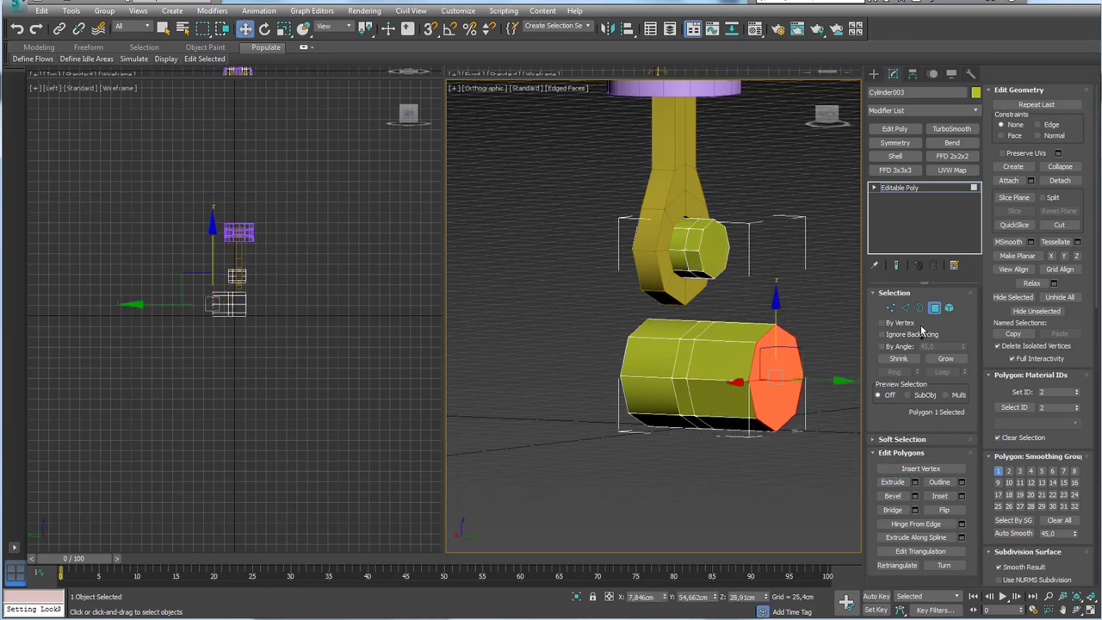
pyautogui.keyDown('alt'); pyautogui.moveTo(715, 465); pyautogui.dragTo(647, 462, button='middle'); pyautogui.keyUp('alt')
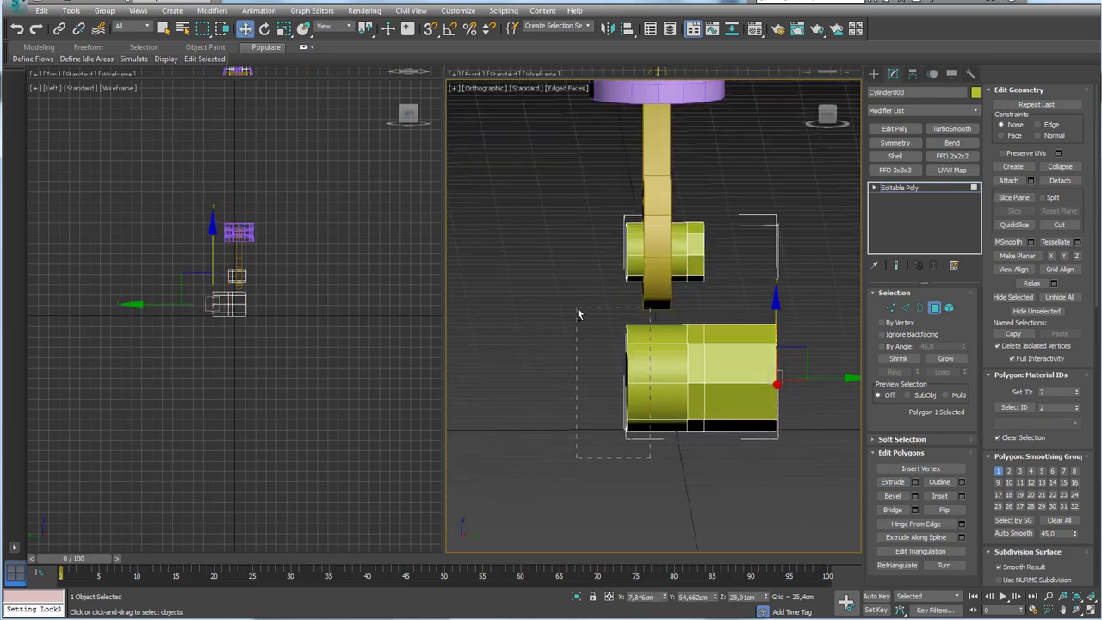
# Delete the lower cylinder's left polygons, cap the open border, and return to Editable Poly.
pyautogui.moveTo(578, 315); pyautogui.dragTo(571, 310)
pyautogui.press('Delete')
pyautogui.click(921, 307)
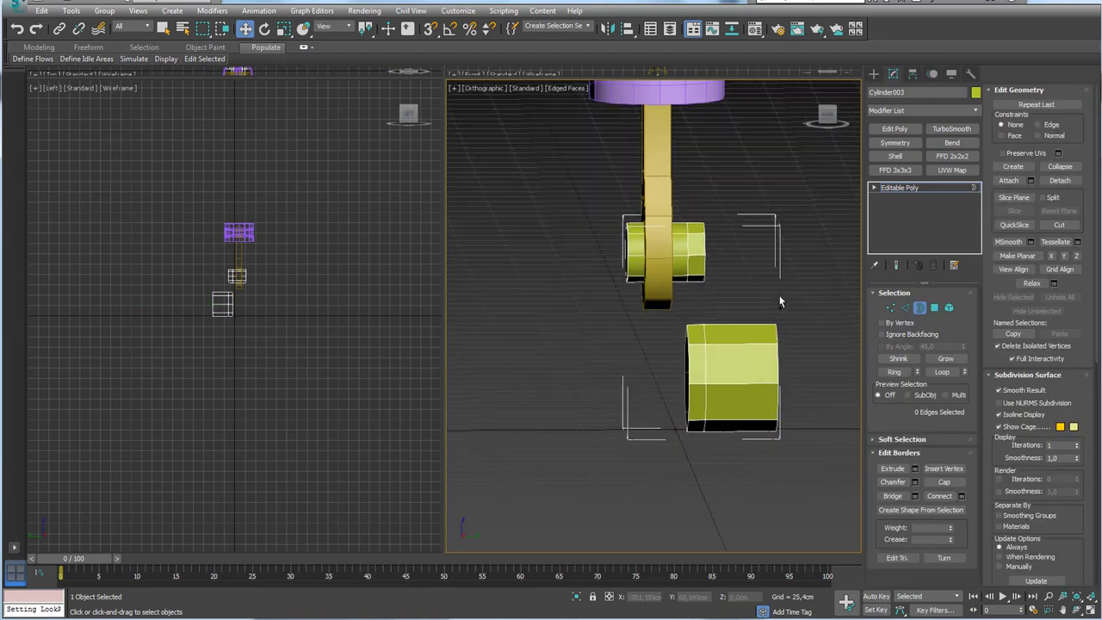
pyautogui.keyDown('alt'); pyautogui.moveTo(780, 302); pyautogui.dragTo(655, 405, button='middle'); pyautogui.keyUp('alt')
pyautogui.click(676, 401)
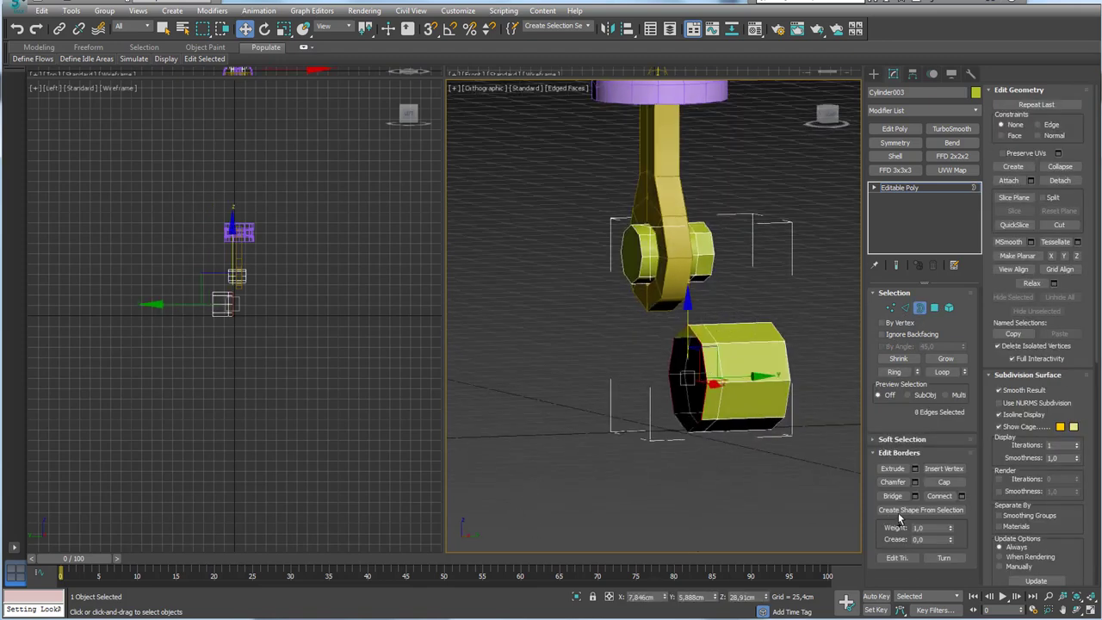
pyautogui.click(944, 482)
pyautogui.hotkey('shift', 'z')
pyautogui.click(892, 188)
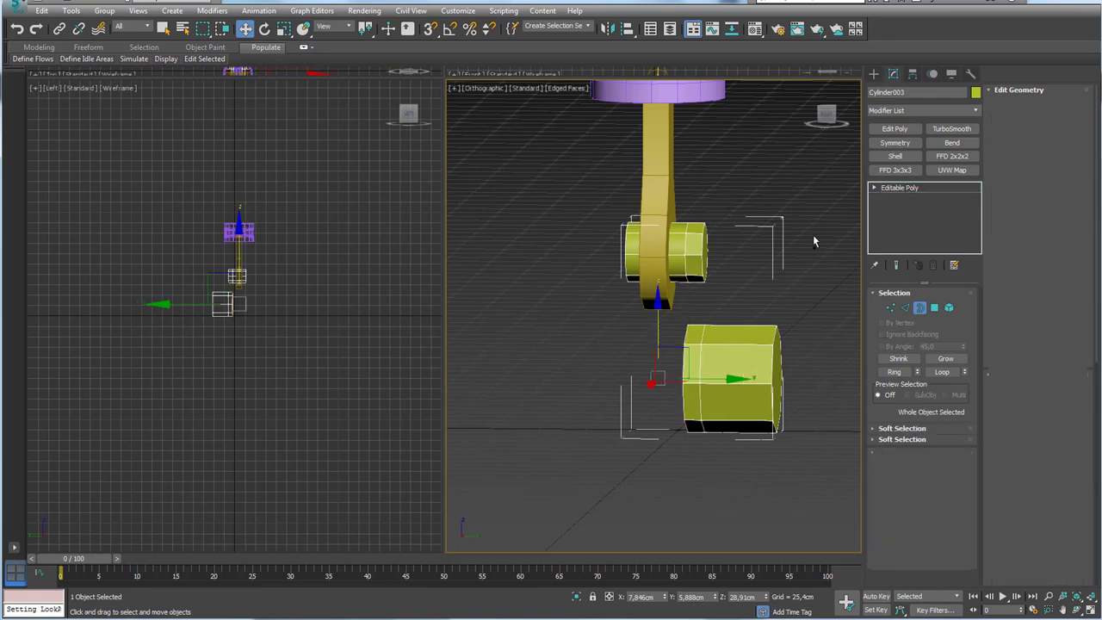
pyautogui.keyDown('alt'); pyautogui.moveTo(813, 234); pyautogui.dragTo(677, 341, button='middle'); pyautogui.keyUp('alt')
pyautogui.press('e')
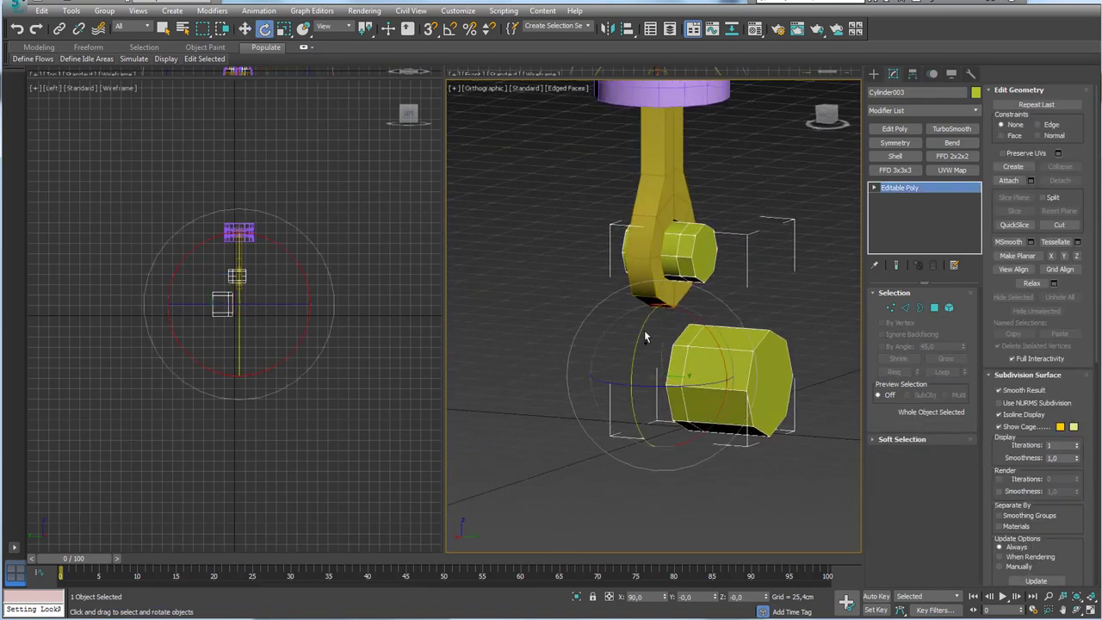
pyautogui.moveTo(645, 337)
pyautogui.mouseDown()
pyautogui.moveTo(681, 521)
pyautogui.moveTo(781, 442)
pyautogui.mouseUp()
pyautogui.moveTo(662, 336); pyautogui.dragTo(790, 366)
pyautogui.moveTo(759, 329); pyautogui.dragTo(729, 288)
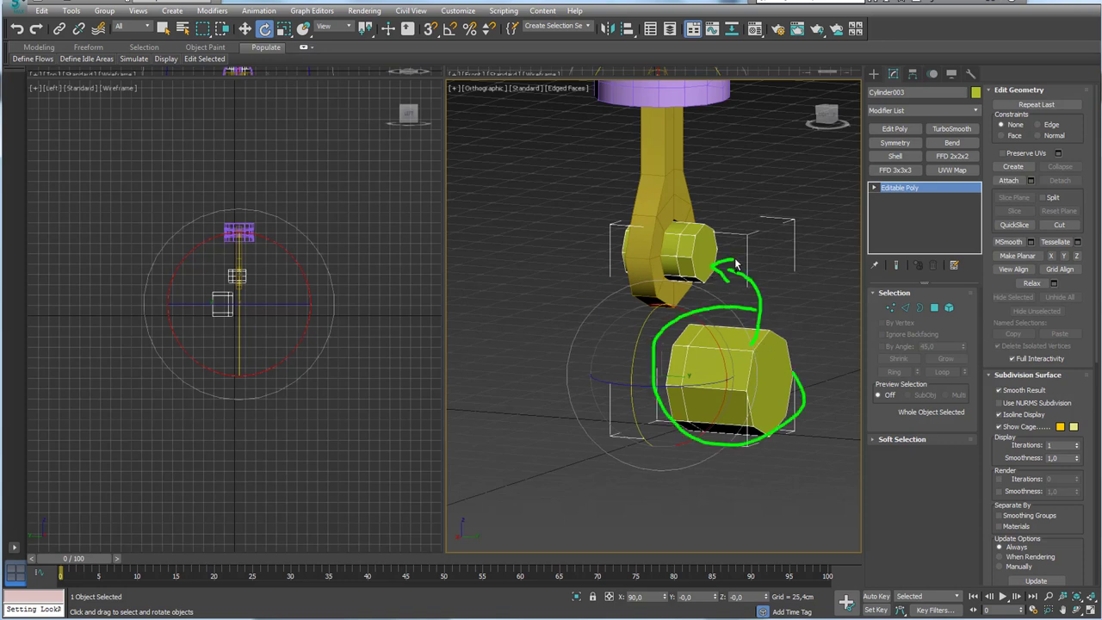
pyautogui.press('Escape')
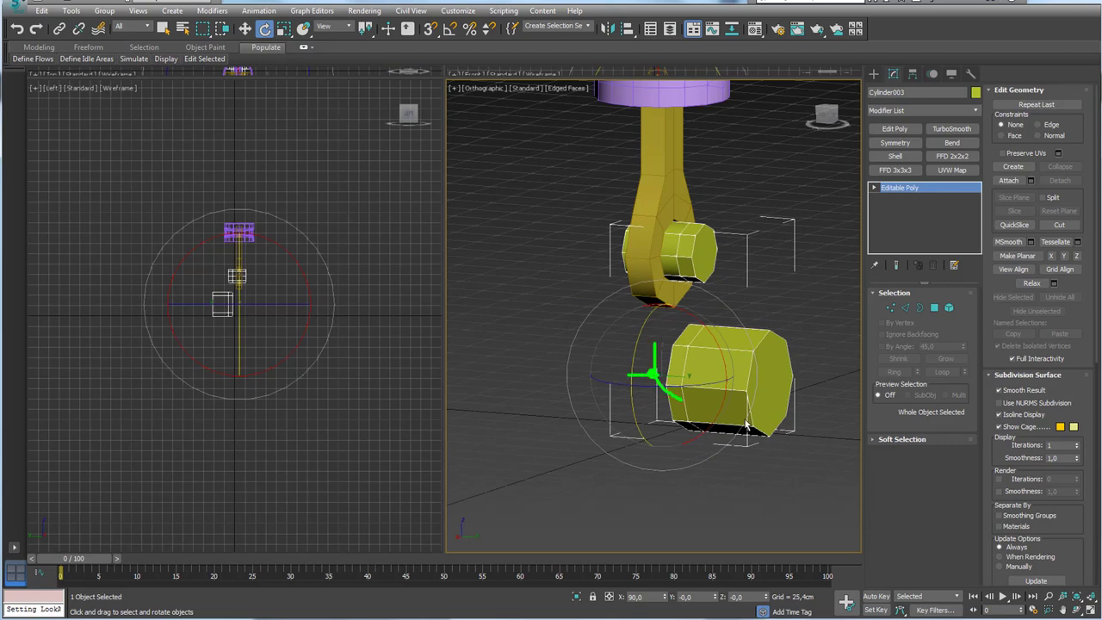
pyautogui.moveTo(635, 348); pyautogui.dragTo(664, 385)
pyautogui.keyDown('alt'); pyautogui.moveTo(664, 385); pyautogui.dragTo(689, 374, button='middle'); pyautogui.keyUp('alt')
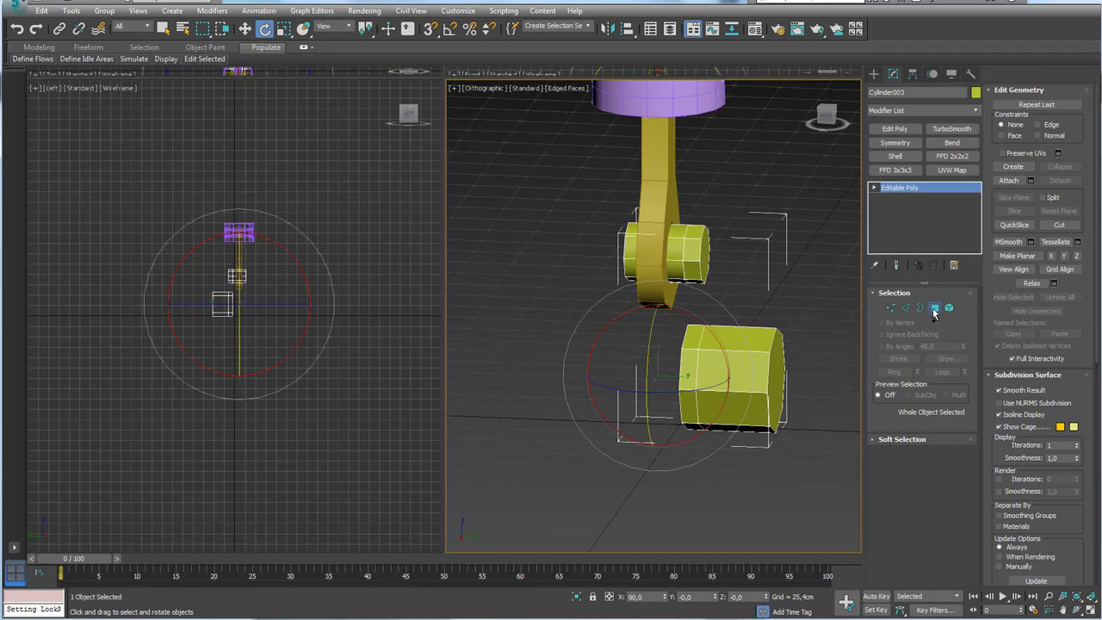
# Select facing faces on the lower cylinder and crank pin, then Bridge them into a crank web.
pyautogui.click(934, 308)
pyautogui.click(701, 337)
pyautogui.keyDown('alt'); pyautogui.moveTo(701, 337); pyautogui.dragTo(603, 345, button='middle'); pyautogui.keyUp('alt')
pyautogui.scroll(3, 713, 332)
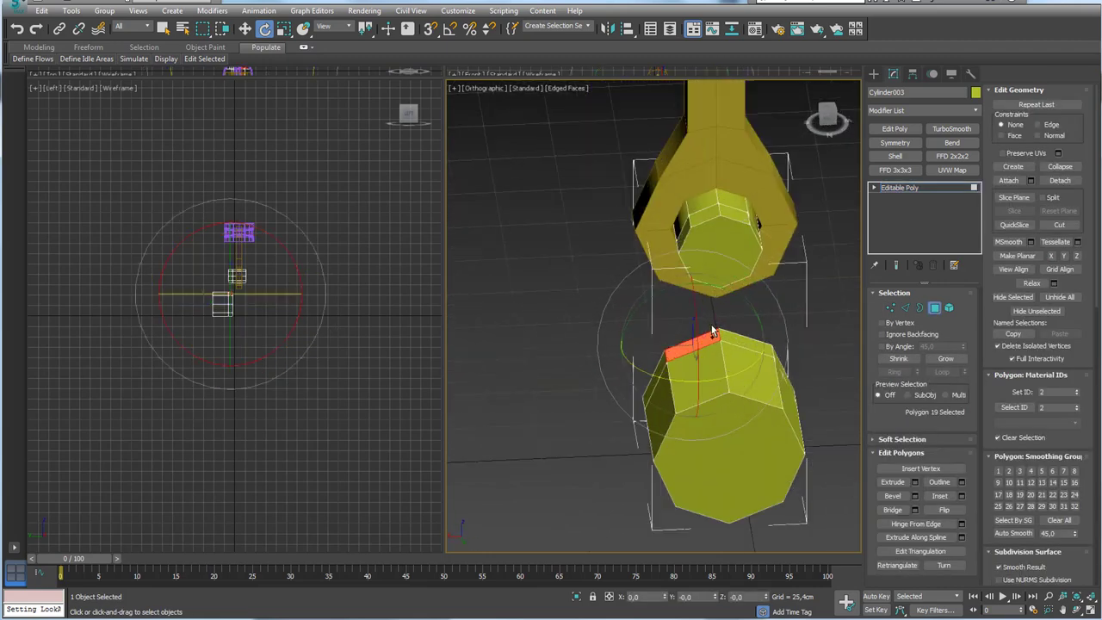
pyautogui.keyDown('ctrl'); pyautogui.click(749, 345); pyautogui.keyUp('ctrl')
pyautogui.moveTo(750, 345)
pyautogui.keyDown('alt'); pyautogui.mouseDown(button='middle')
pyautogui.moveTo(797, 287)
pyautogui.moveTo(745, 276)
pyautogui.moveTo(878, 469)
pyautogui.mouseUp(button='middle'); pyautogui.keyUp('alt')
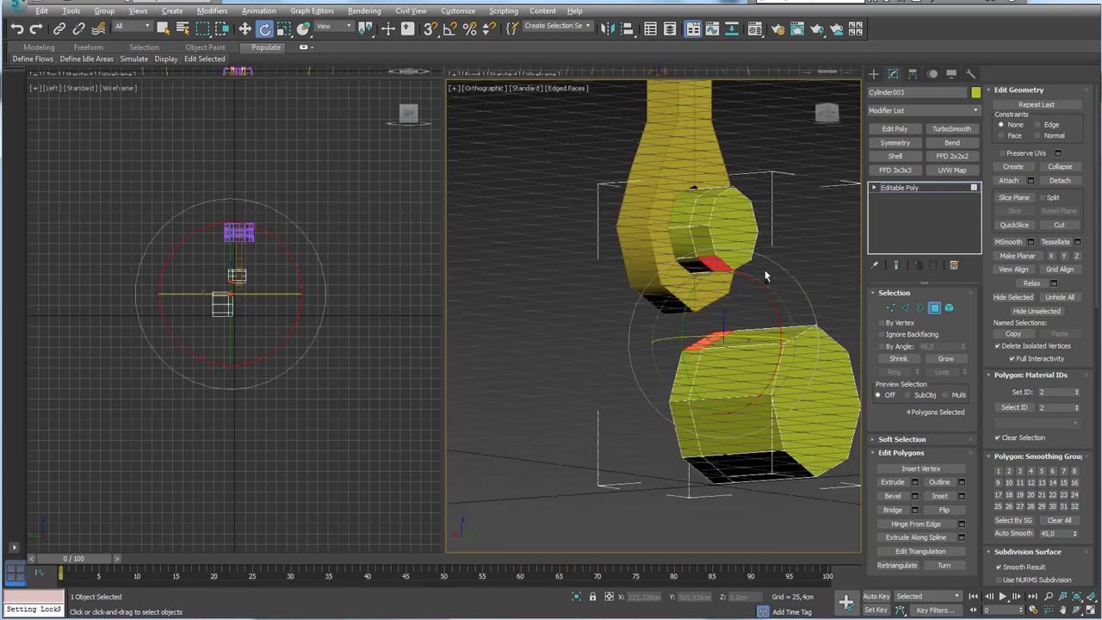
pyautogui.click(894, 510)
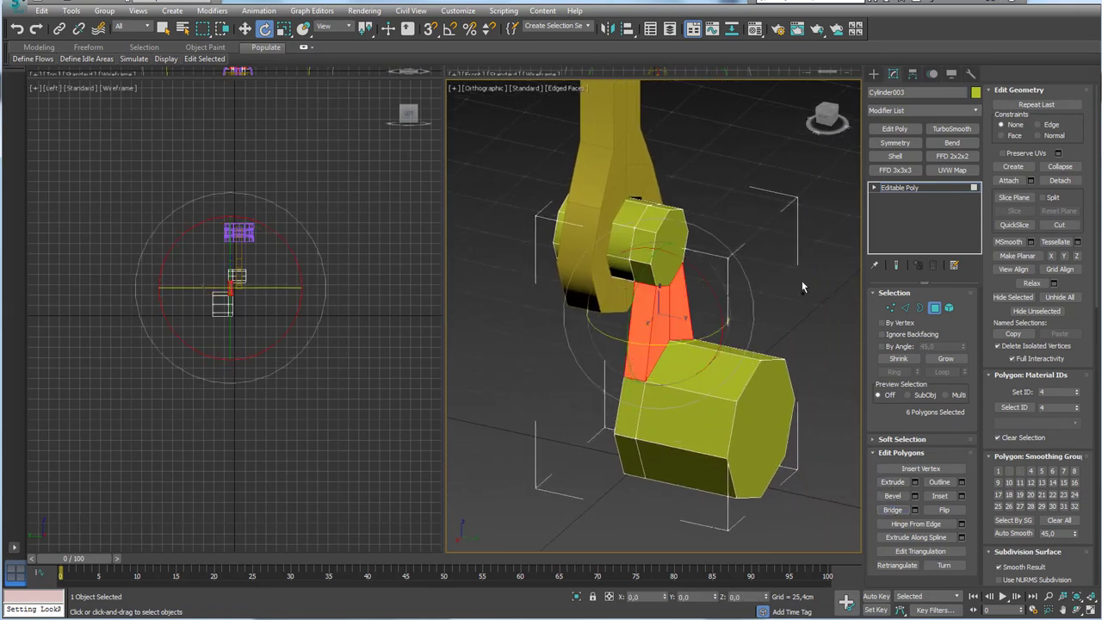
pyautogui.click(894, 191)
pyautogui.keyDown('alt'); pyautogui.moveTo(740, 280); pyautogui.dragTo(630, 331, button='middle'); pyautogui.keyUp('alt')
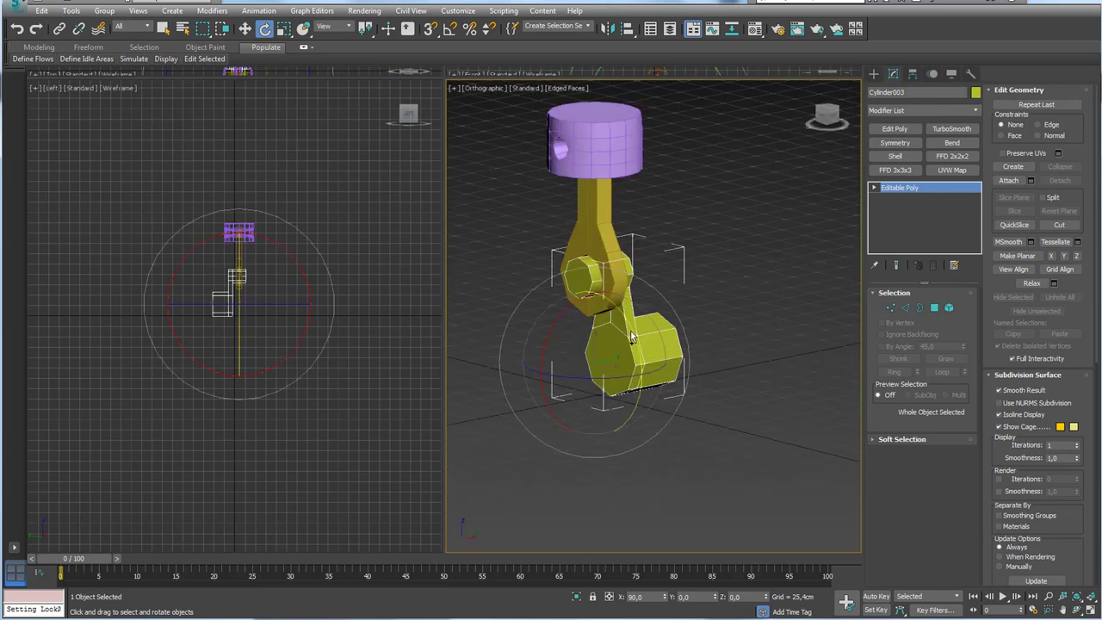
# Maximize the viewport and switch it to Perspective view.
pyautogui.moveTo(631, 331)
pyautogui.mouseDown()
pyautogui.moveTo(691, 532)
pyautogui.moveTo(744, 346)
pyautogui.mouseUp()
pyautogui.moveTo(704, 330)
pyautogui.keyDown('alt'); pyautogui.mouseDown(button='middle')
pyautogui.moveTo(823, 380)
pyautogui.moveTo(431, 383)
pyautogui.mouseUp(button='middle'); pyautogui.keyUp('alt')
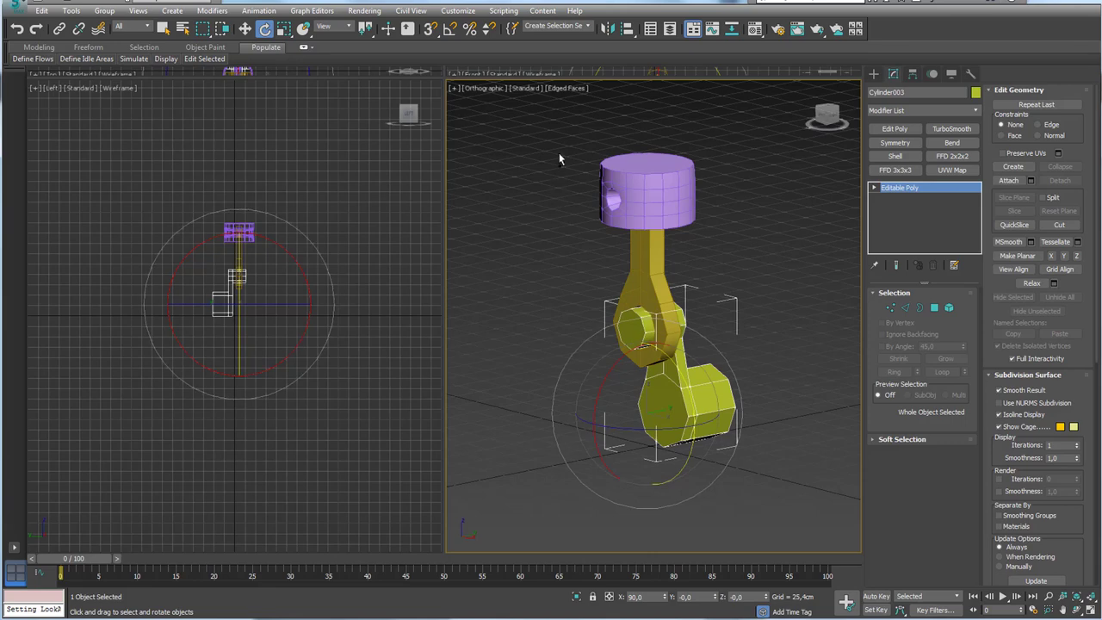
pyautogui.moveTo(794, 545); pyautogui.dragTo(716, 424)
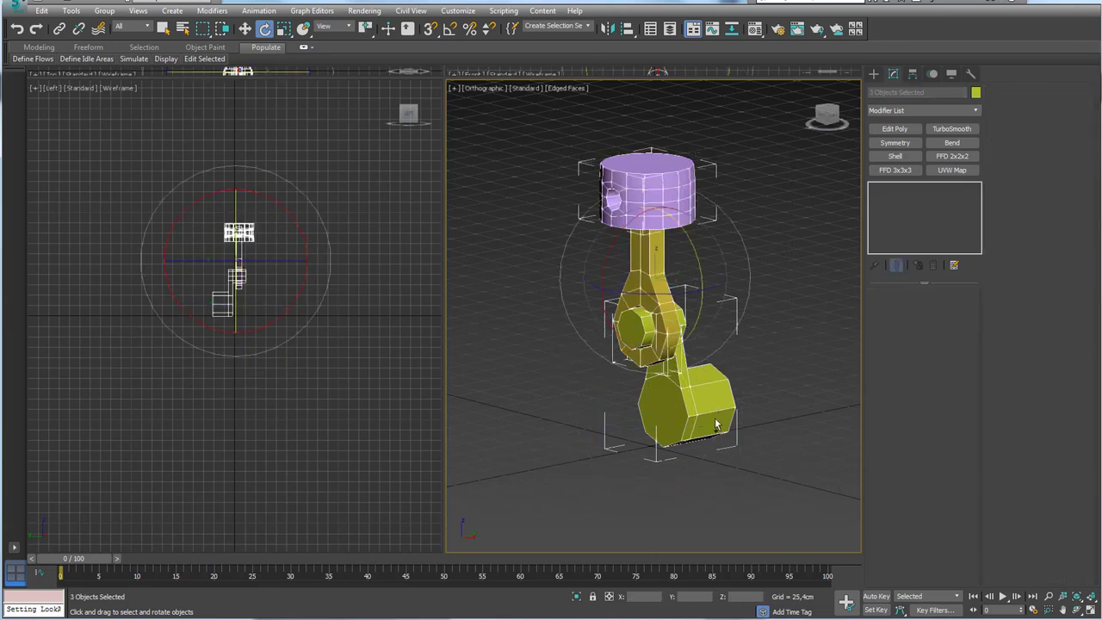
pyautogui.click(552, 171)
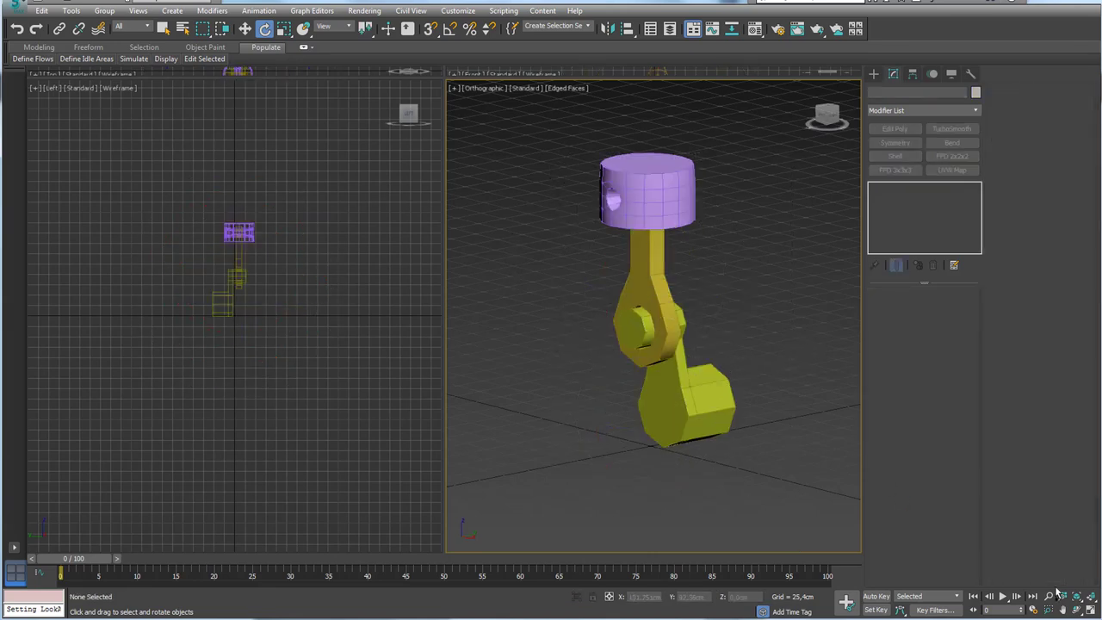
pyautogui.click(1091, 610)
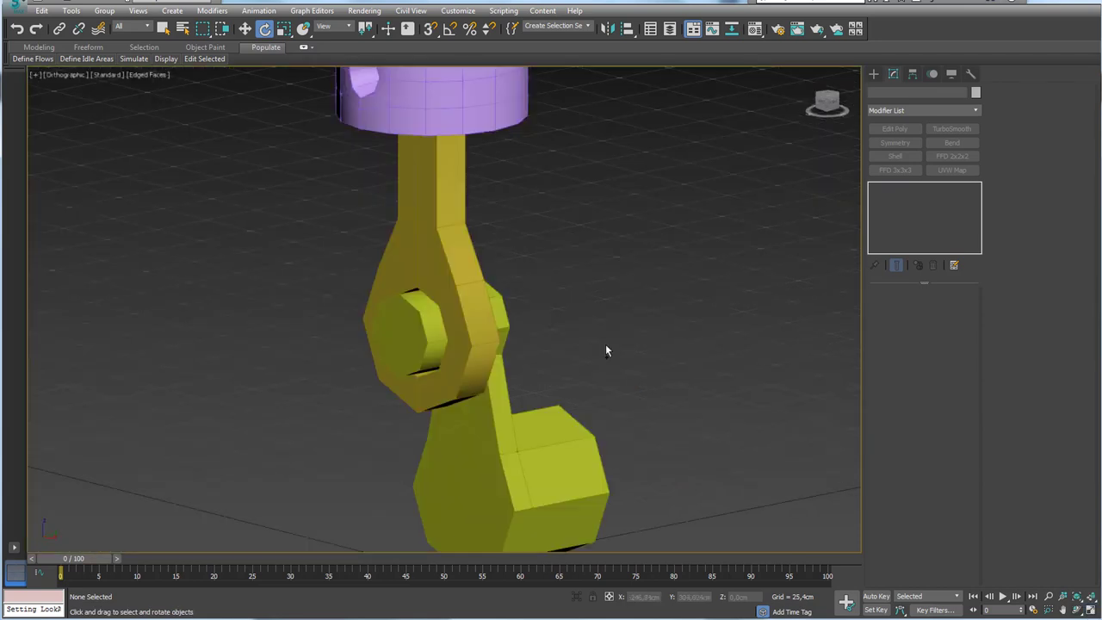
pyautogui.scroll(-5, 607, 349)
pyautogui.press('p')
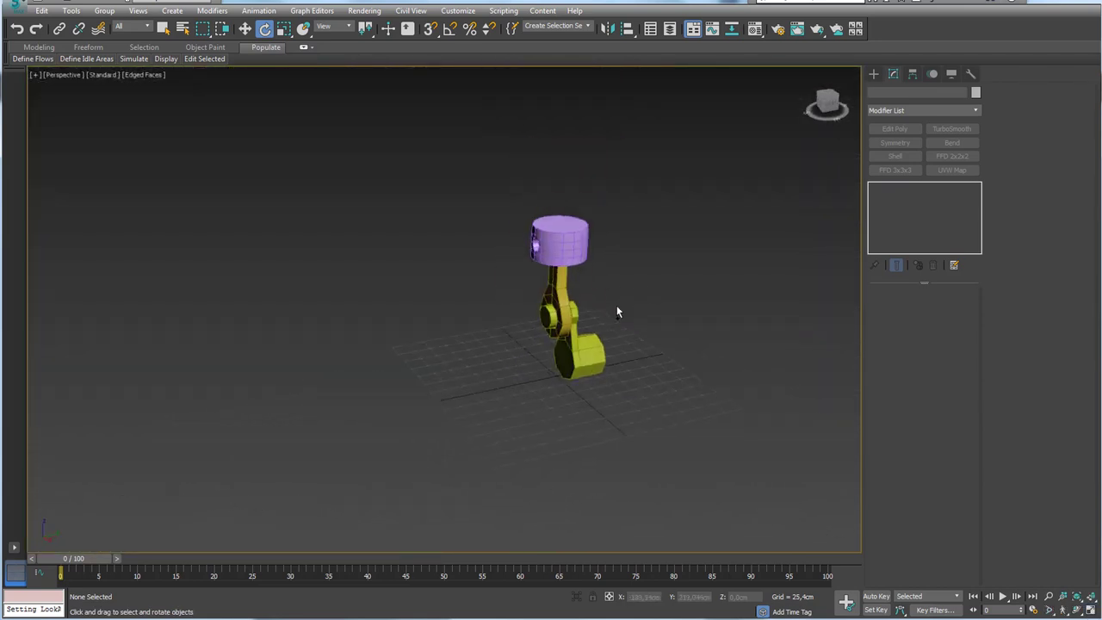
pyautogui.scroll(2, 617, 313)
# Link connecting rod Tube001 to crank Cylinder003, then turn on Auto Key at frame 30.
pyautogui.click(567, 363)
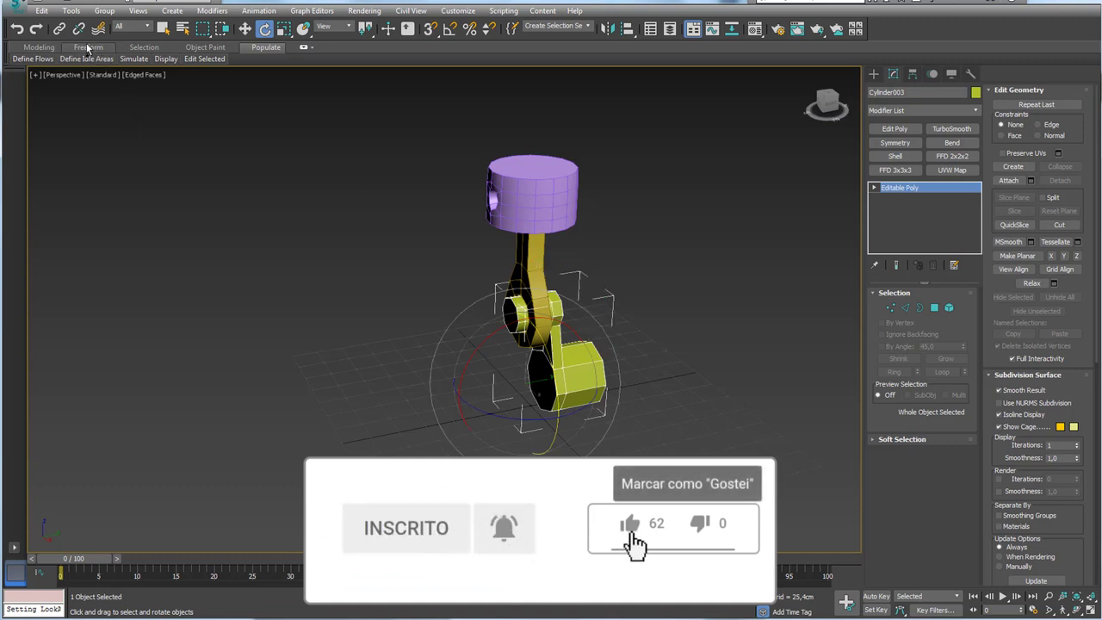
pyautogui.click(59, 29)
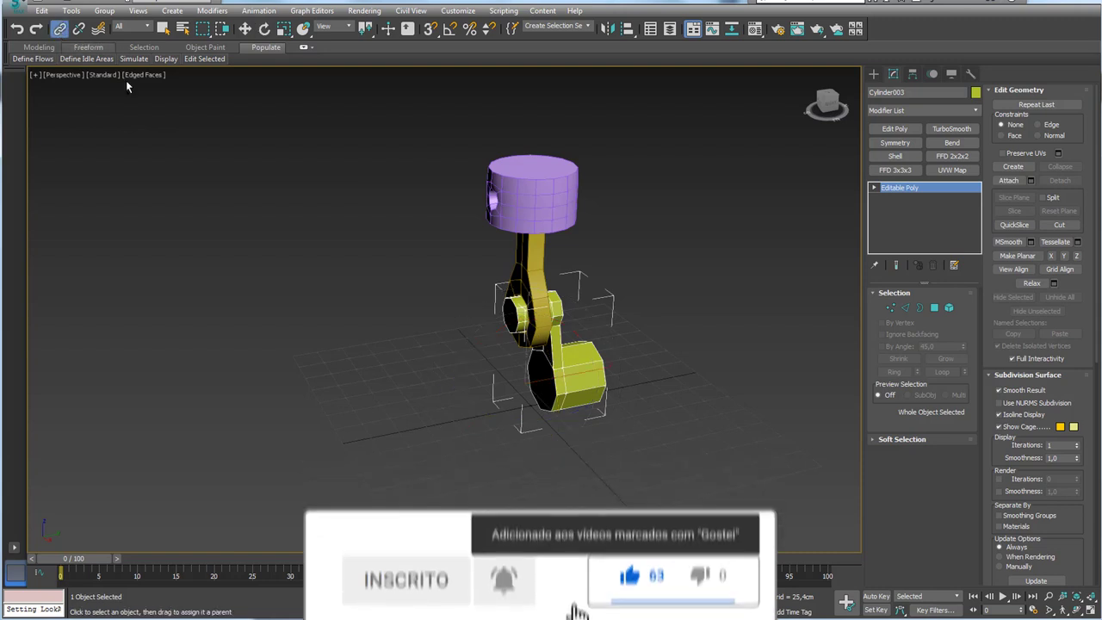
pyautogui.click(532, 260)
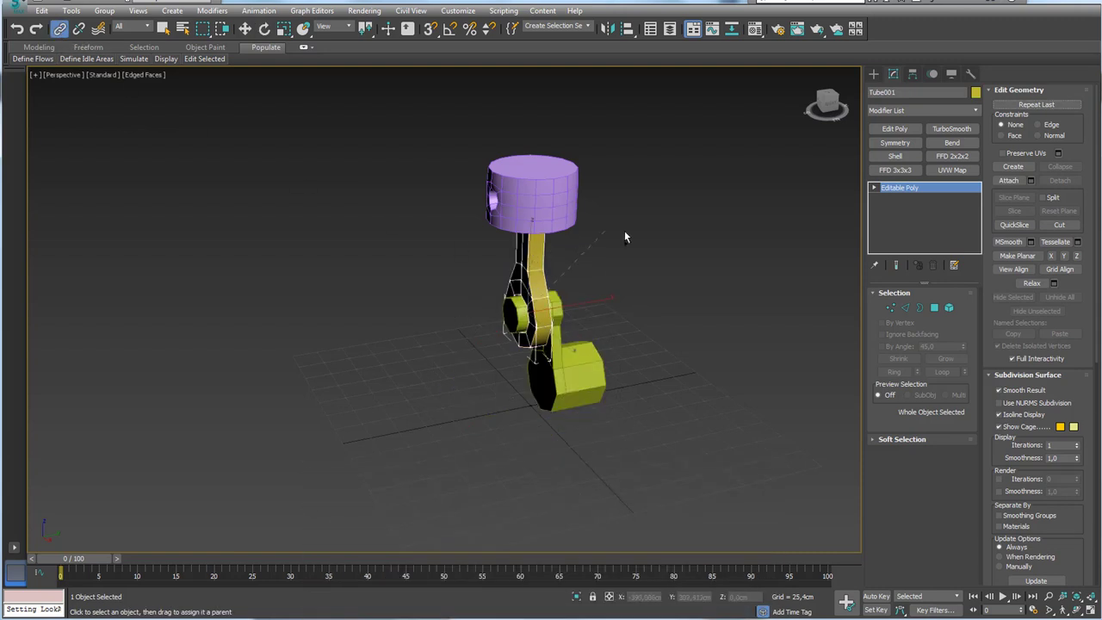
pyautogui.click(585, 385)
pyautogui.press('e')
pyautogui.moveTo(577, 356)
pyautogui.mouseDown()
pyautogui.moveTo(590, 370)
pyautogui.moveTo(598, 435)
pyautogui.moveTo(653, 459)
pyautogui.mouseUp()
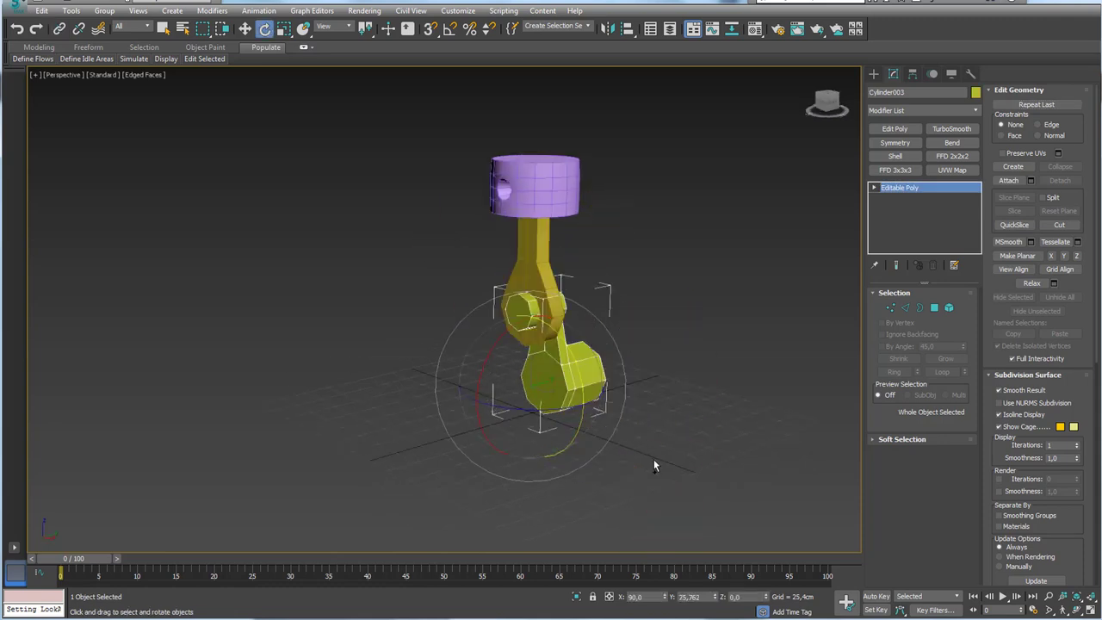
pyautogui.click(877, 596)
pyautogui.moveTo(90, 560); pyautogui.dragTo(308, 560)
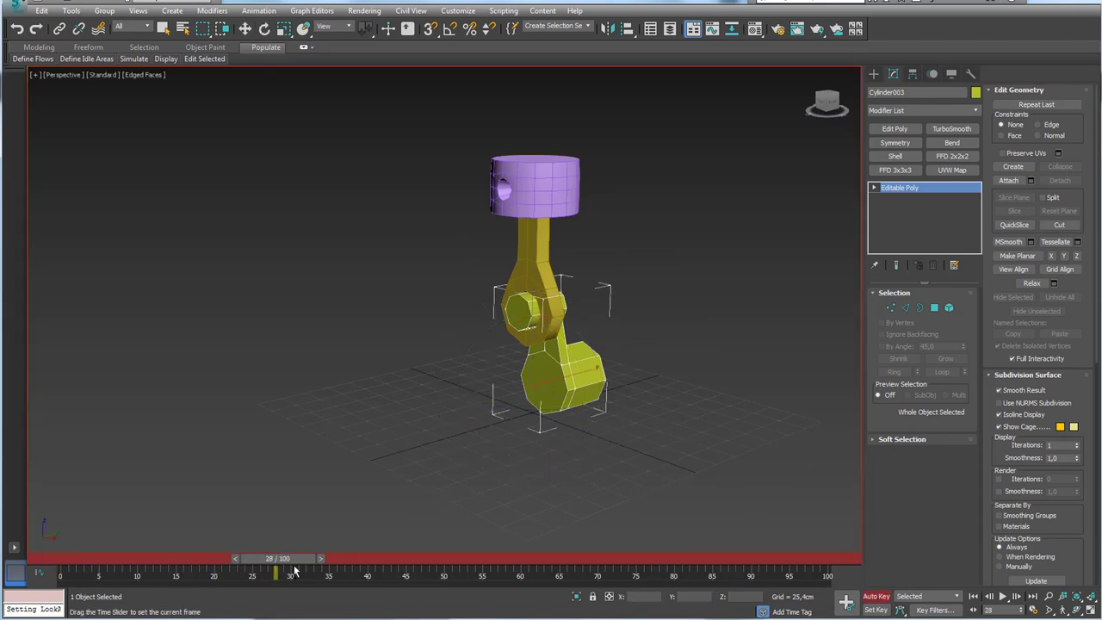
# With angle snap on, rotate the crank to 350 degrees, scrub the animation, and return to frame 0.
pyautogui.click(449, 30)
pyautogui.moveTo(564, 340)
pyautogui.mouseDown()
pyautogui.moveTo(621, 568)
pyautogui.moveTo(465, 535)
pyautogui.mouseUp()
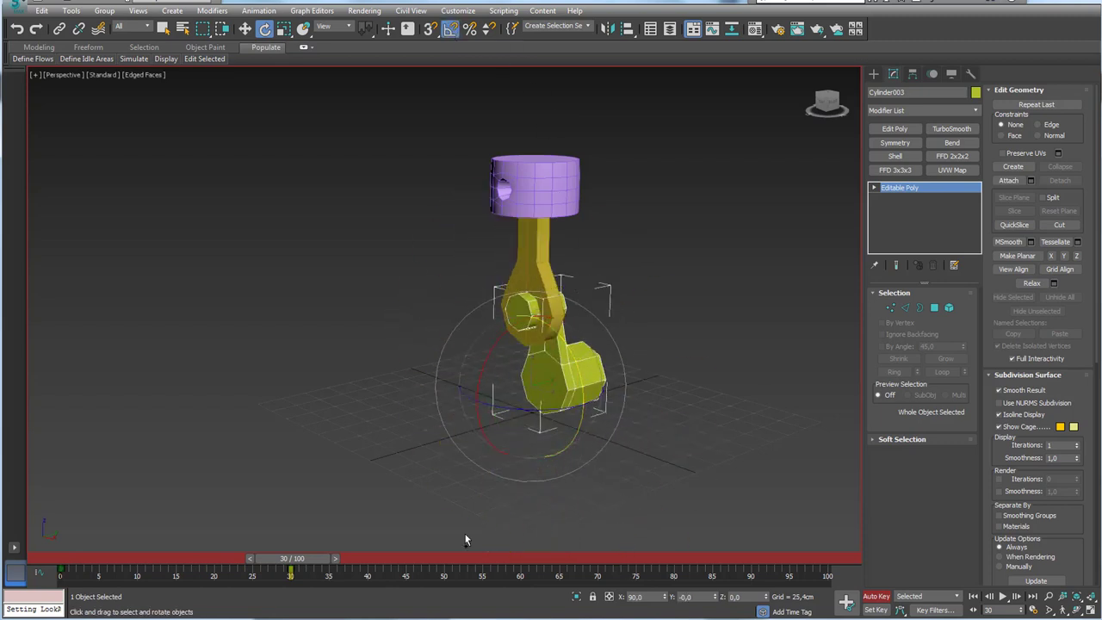
pyautogui.moveTo(320, 564); pyautogui.dragTo(41, 575)
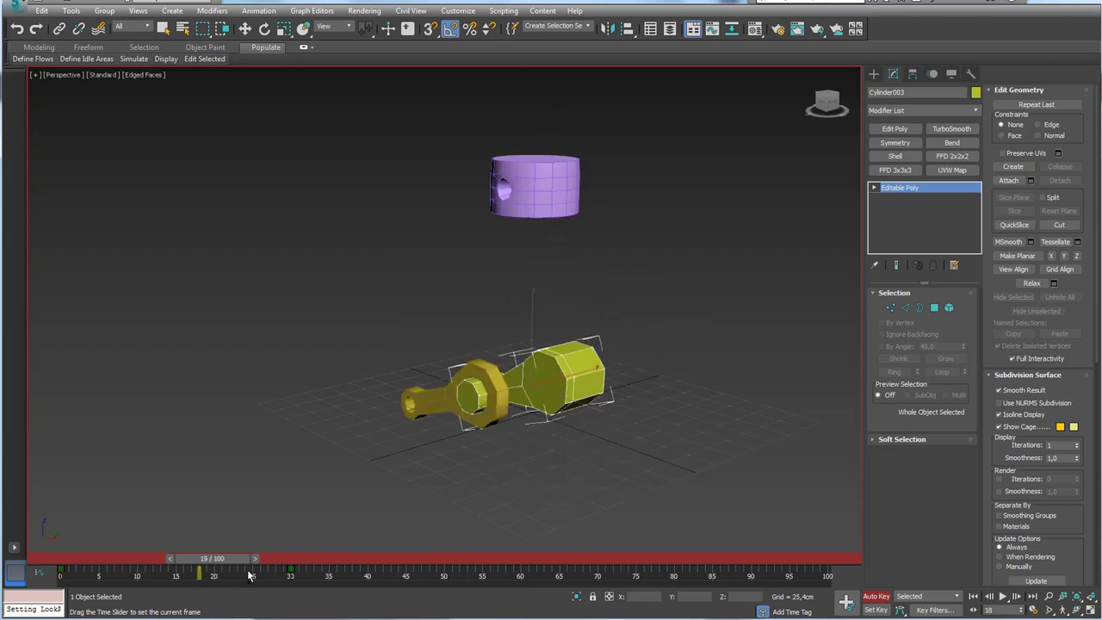
pyautogui.press('e')
pyautogui.moveTo(549, 413); pyautogui.dragTo(556, 422)
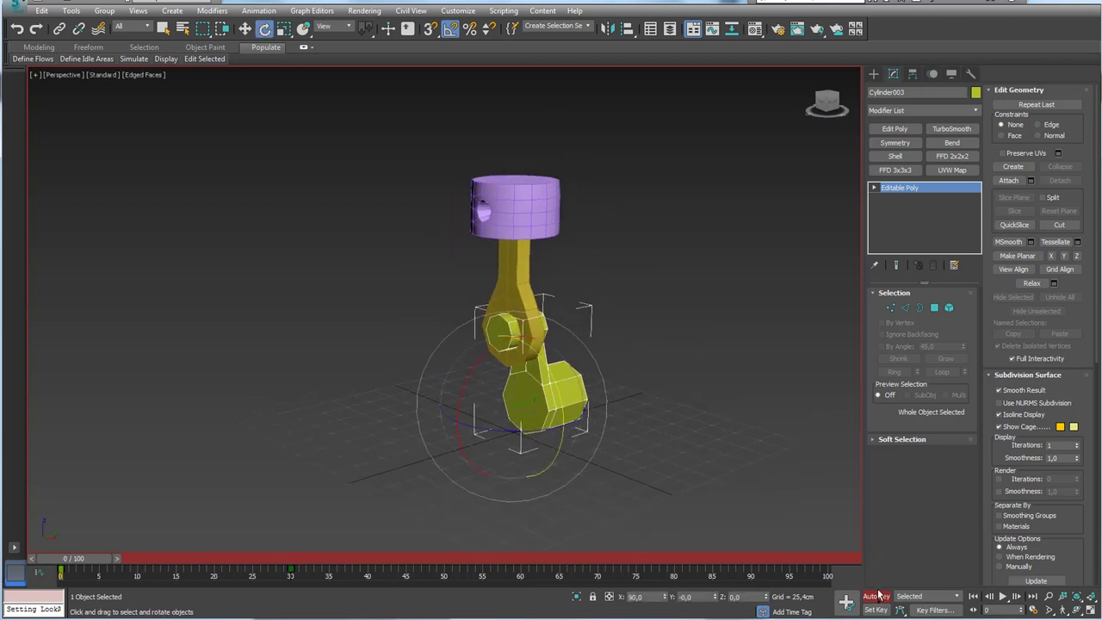
pyautogui.moveTo(93, 564)
pyautogui.mouseDown()
pyautogui.moveTo(353, 564)
pyautogui.moveTo(75, 564)
pyautogui.mouseUp()
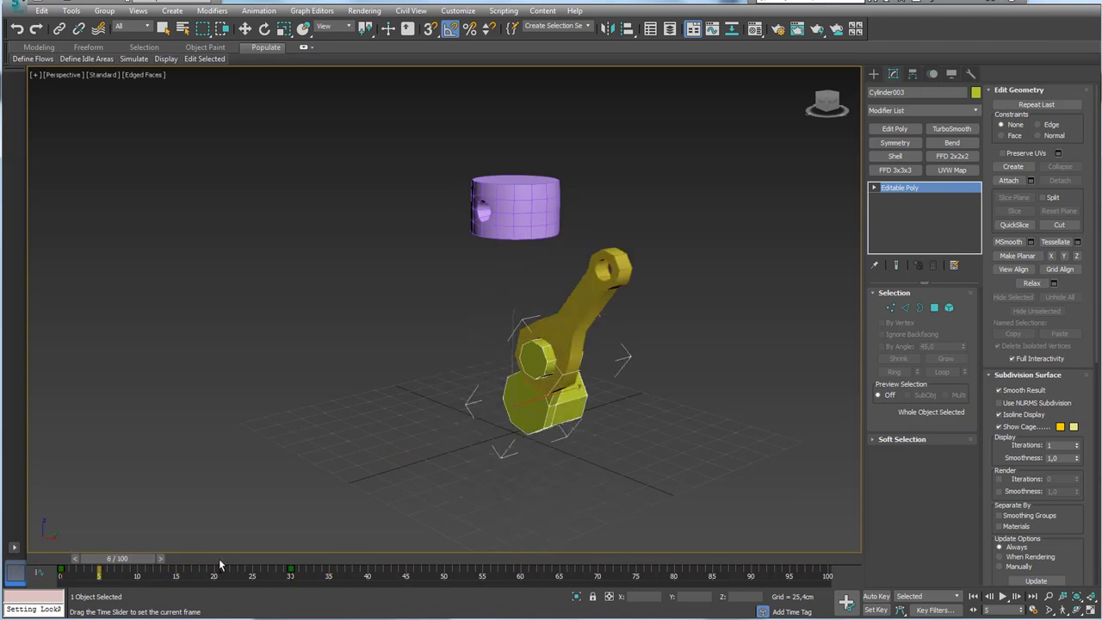
pyautogui.press('e')
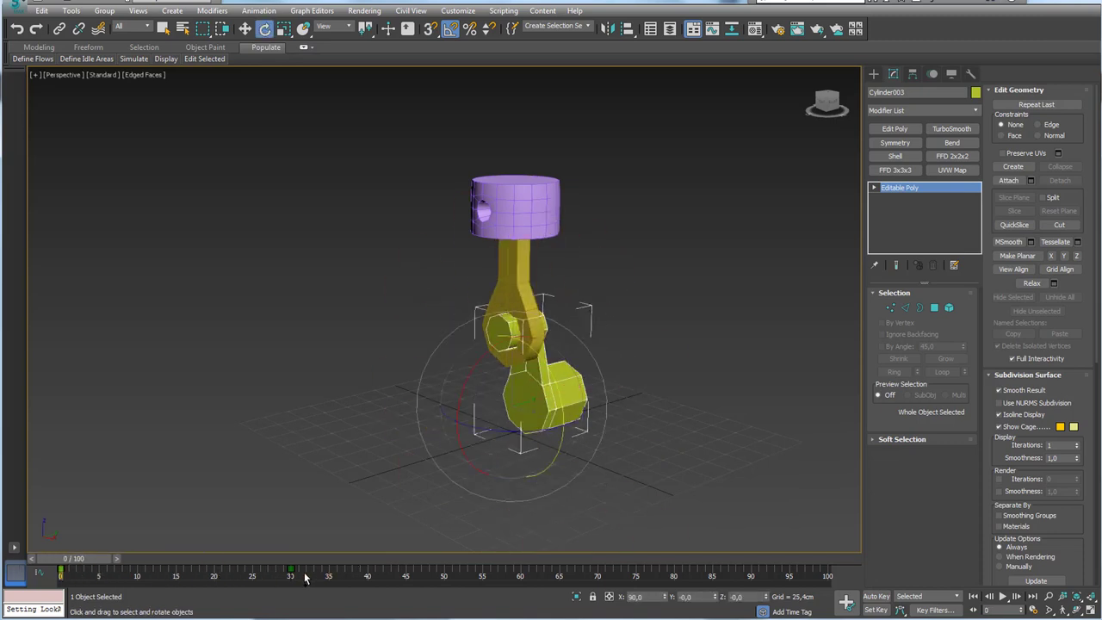
pyautogui.moveTo(305, 579); pyautogui.dragTo(302, 579)
pyautogui.moveTo(504, 394); pyautogui.dragTo(479, 367, button='middle')
pyautogui.moveTo(74, 558); pyautogui.dragTo(70, 558)
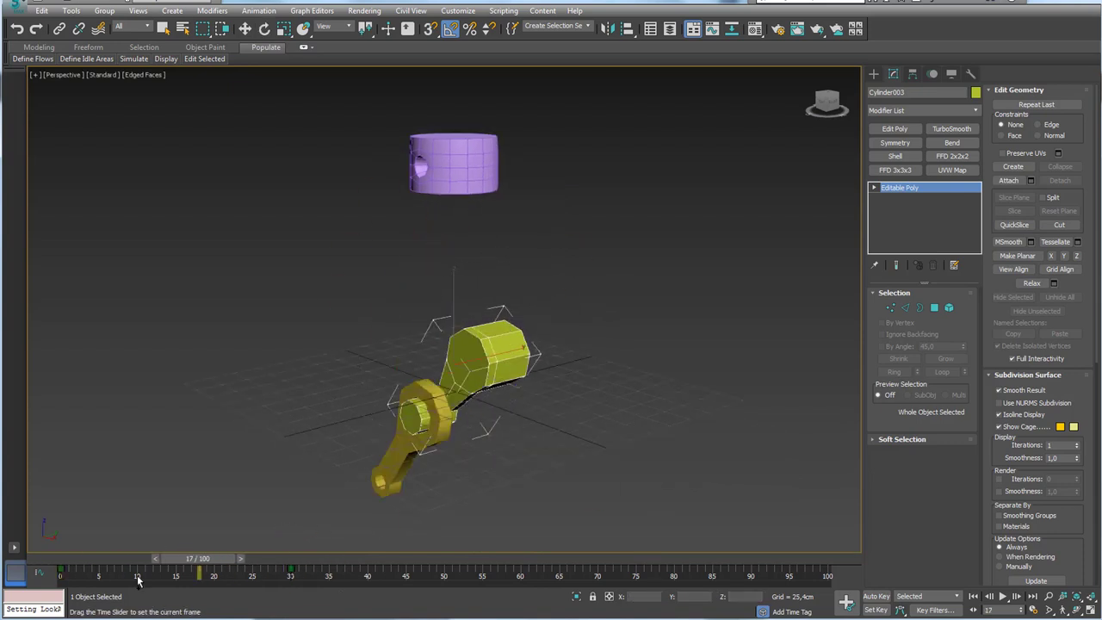
# Zoom in and select connecting rod Tube001, sketching then clearing explanatory annotations.
pyautogui.moveTo(501, 258); pyautogui.dragTo(484, 263, button='middle')
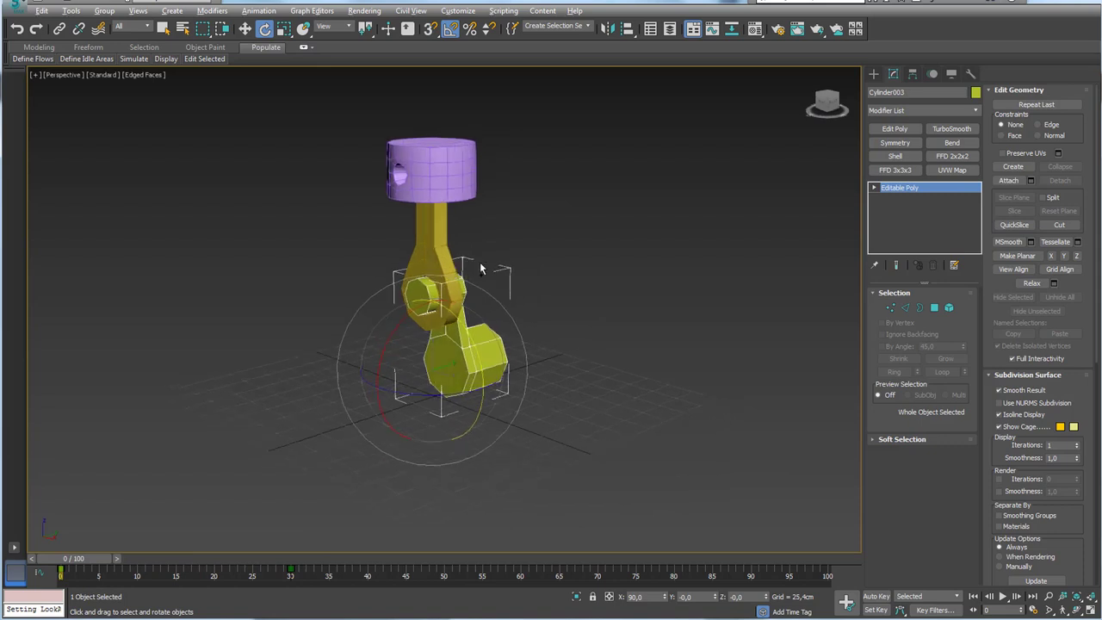
pyautogui.scroll(3, 483, 263)
pyautogui.click(413, 249)
pyautogui.scroll(-2, 413, 259)
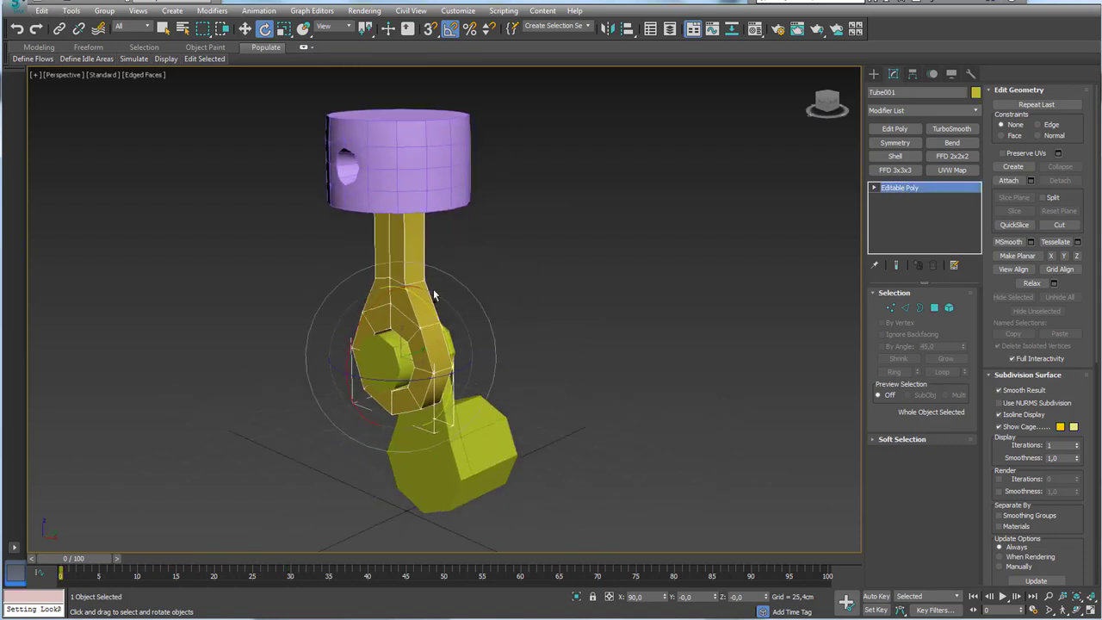
pyautogui.scroll(-2, 418, 284)
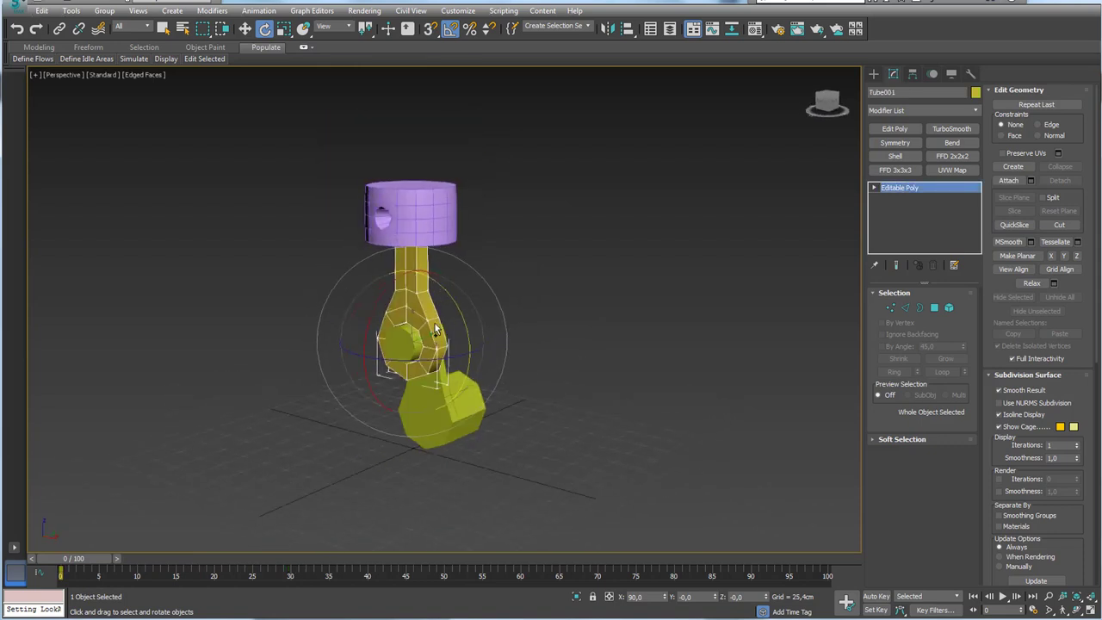
pyautogui.moveTo(405, 341)
pyautogui.mouseDown()
pyautogui.moveTo(412, 258)
pyautogui.moveTo(425, 278)
pyautogui.mouseUp()
pyautogui.moveTo(412, 163); pyautogui.dragTo(360, 207)
pyautogui.press('Escape')
# Apply a LookAt Constraint to the rod with piston Cylinder001 as its target.
pyautogui.click(259, 10)
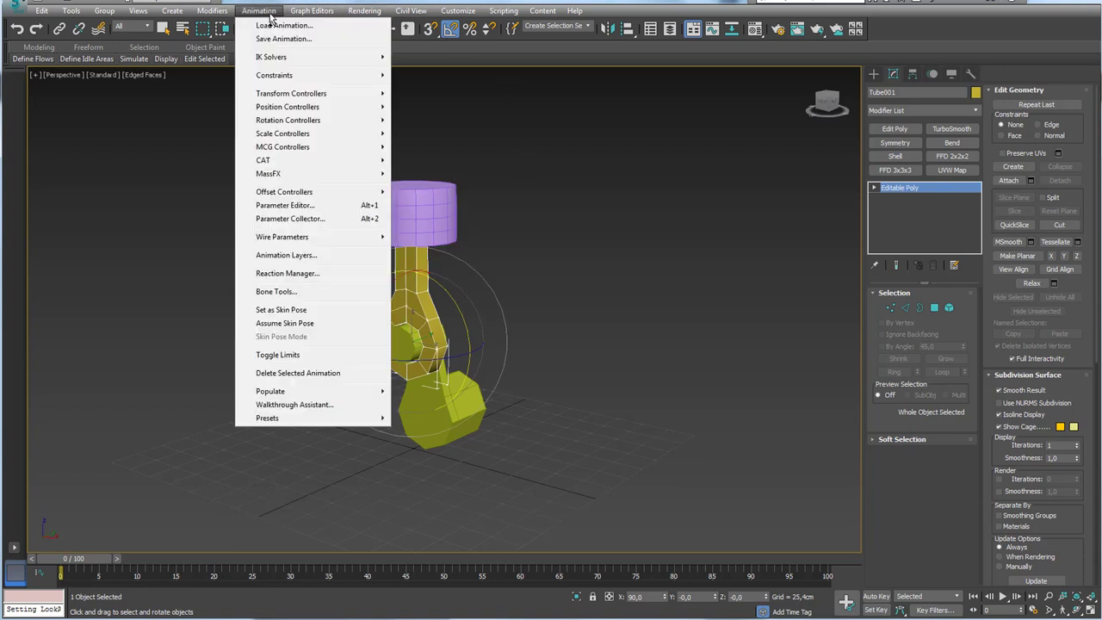
pyautogui.moveTo(274, 75)
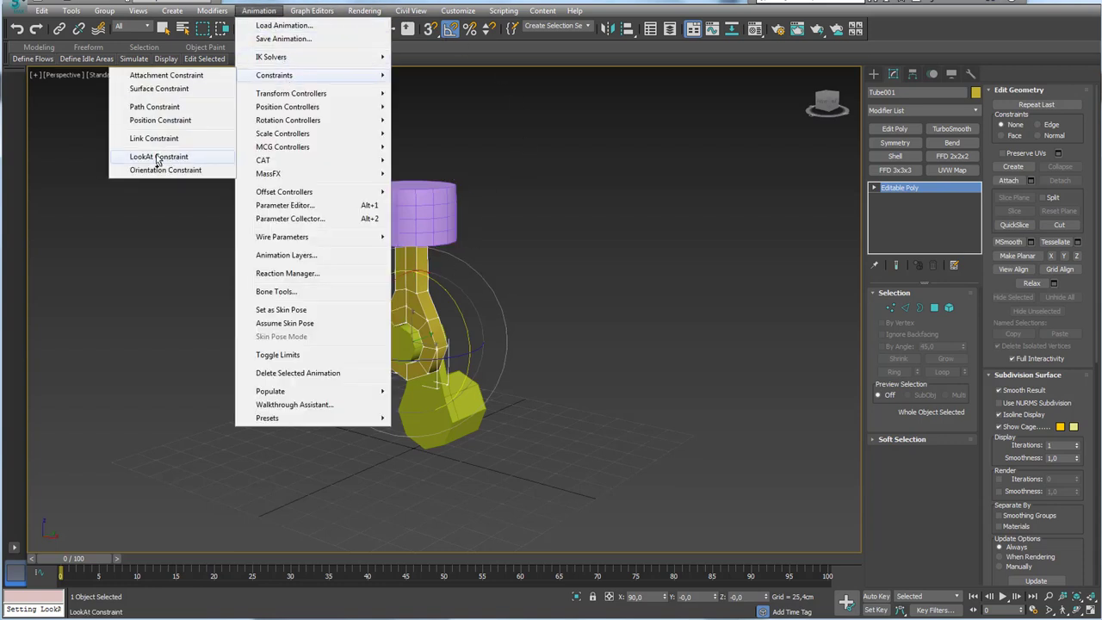
pyautogui.click(158, 157)
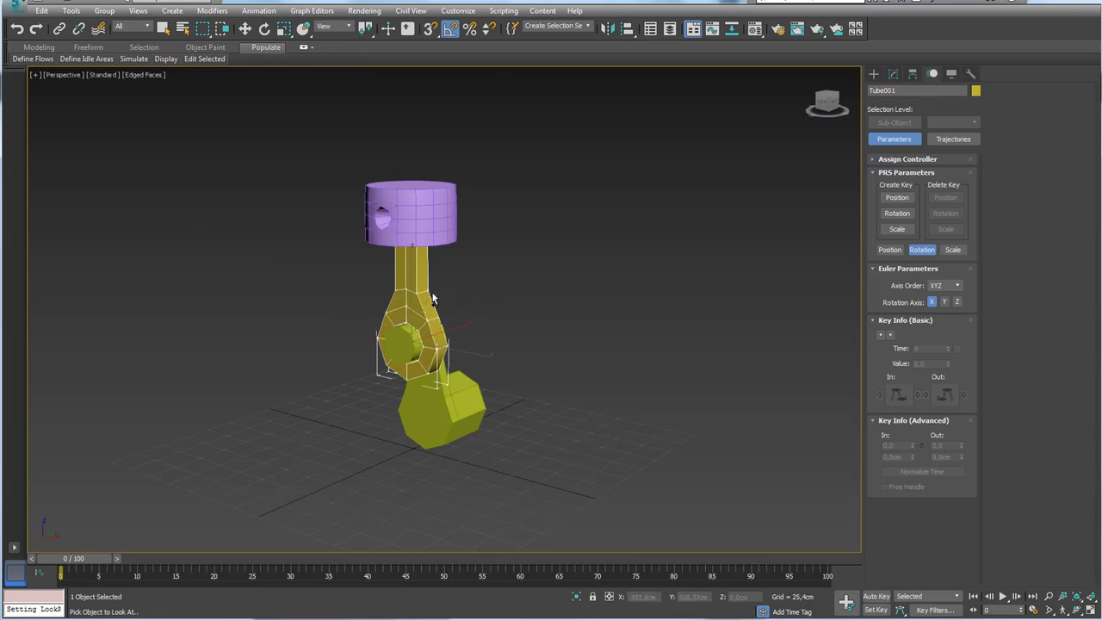
pyautogui.click(425, 202)
pyautogui.keyDown('alt'); pyautogui.moveTo(372, 344); pyautogui.dragTo(653, 392, button='middle'); pyautogui.keyUp('alt')
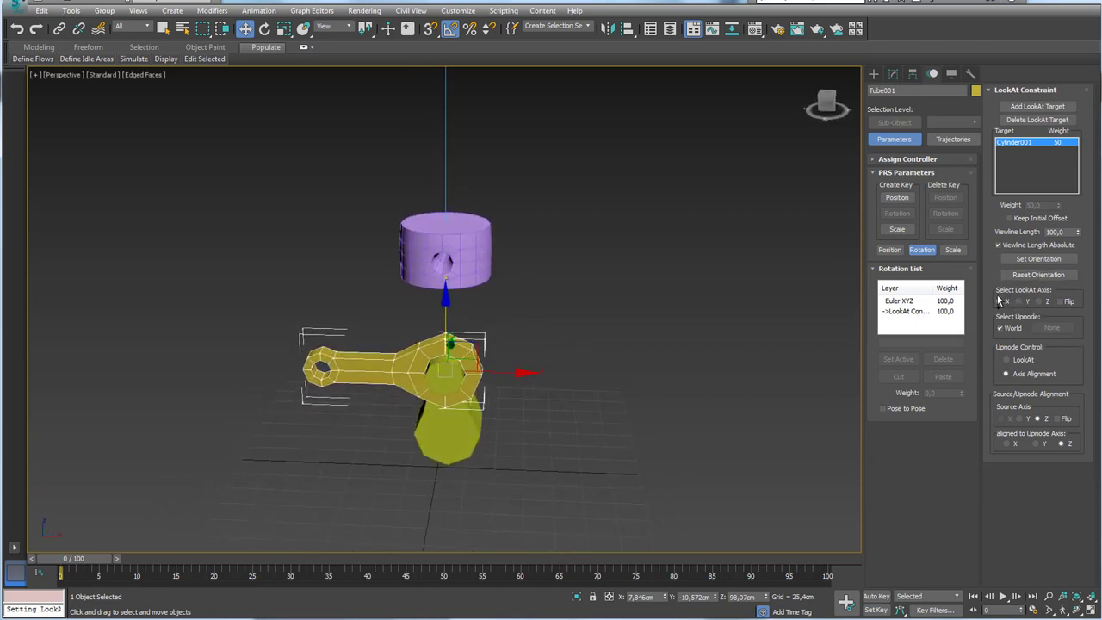
# Set the LookAt axis to Y with Keep Initial Offset off so the rod stands upright.
pyautogui.moveTo(1000, 299); pyautogui.dragTo(1060, 302)
pyautogui.click(1011, 220)
pyautogui.keyDown('alt'); pyautogui.moveTo(541, 364); pyautogui.dragTo(851, 272, button='middle'); pyautogui.keyUp('alt')
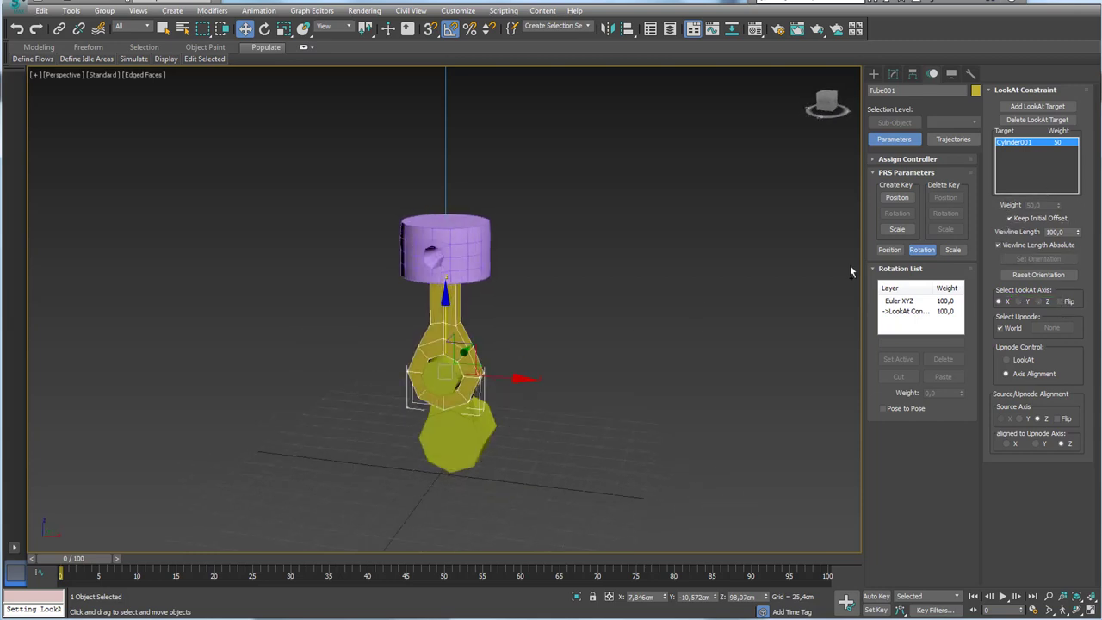
pyautogui.click(1010, 219)
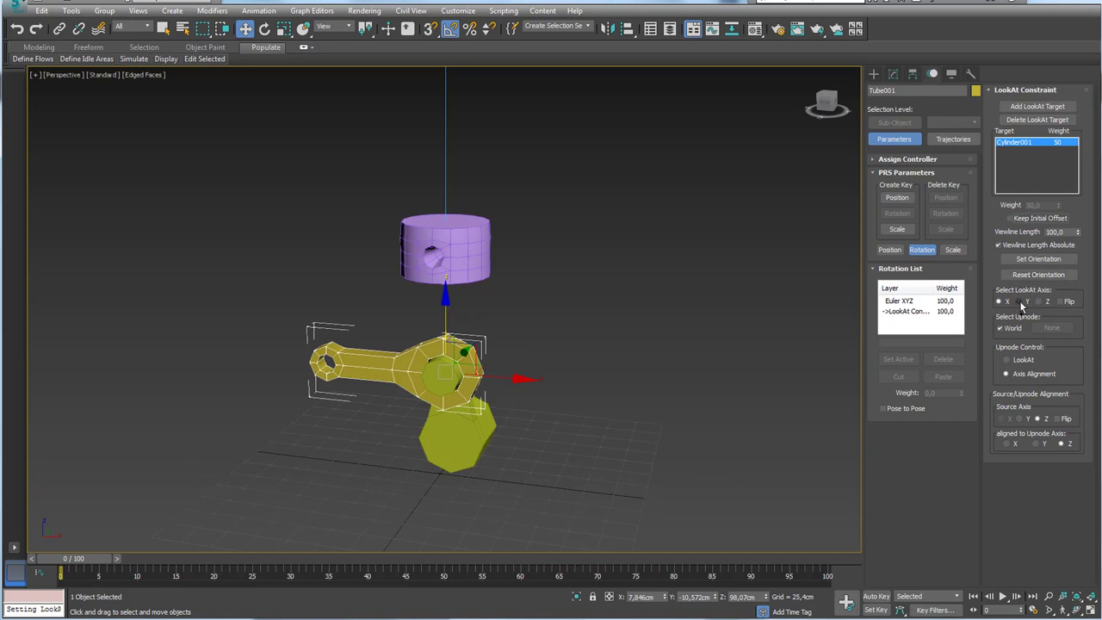
pyautogui.click(1021, 302)
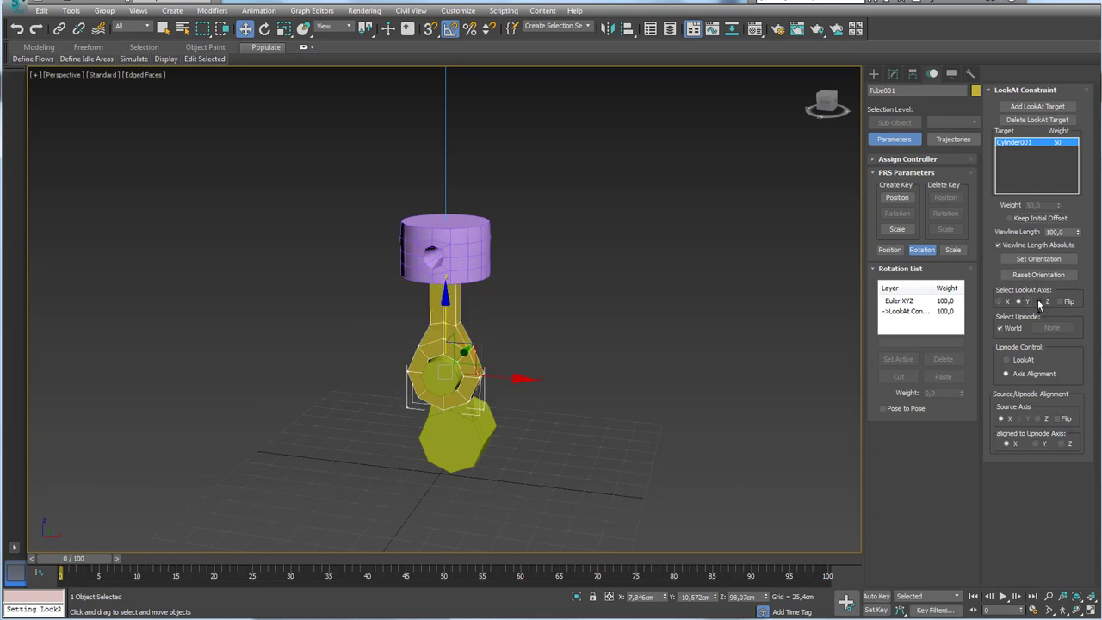
pyautogui.click(1044, 302)
pyautogui.keyDown('alt'); pyautogui.moveTo(709, 333); pyautogui.dragTo(662, 344, button='middle'); pyautogui.keyUp('alt')
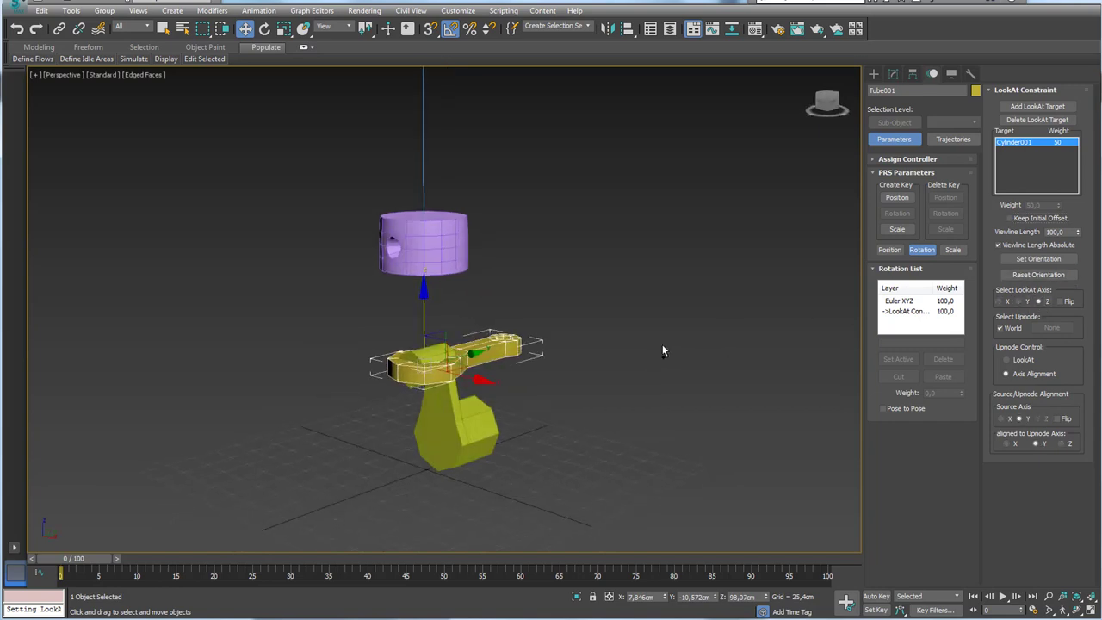
pyautogui.click(1020, 301)
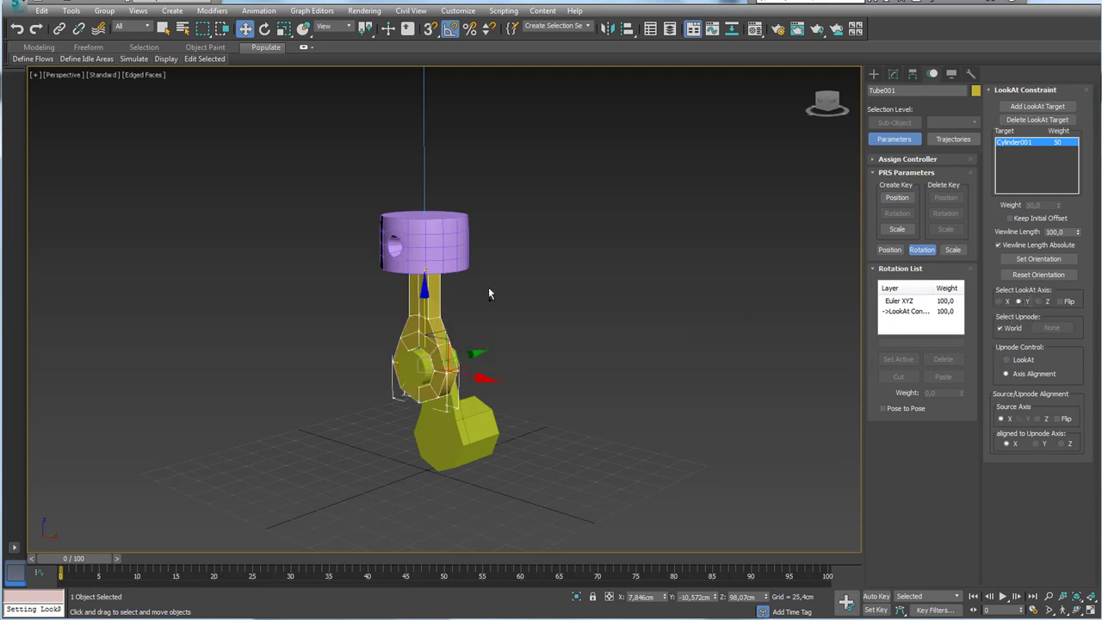
pyautogui.moveTo(106, 554)
pyautogui.mouseDown()
pyautogui.moveTo(310, 581)
pyautogui.moveTo(108, 587)
pyautogui.moveTo(283, 580)
pyautogui.moveTo(74, 586)
pyautogui.moveTo(198, 568)
pyautogui.moveTo(64, 569)
pyautogui.mouseUp()
pyautogui.press('w')
pyautogui.moveTo(474, 228)
pyautogui.mouseDown()
pyautogui.moveTo(378, 205)
pyautogui.moveTo(455, 278)
pyautogui.moveTo(472, 225)
pyautogui.moveTo(425, 284)
pyautogui.moveTo(416, 321)
pyautogui.moveTo(441, 298)
pyautogui.mouseUp()
pyautogui.moveTo(421, 214); pyautogui.dragTo(439, 239)
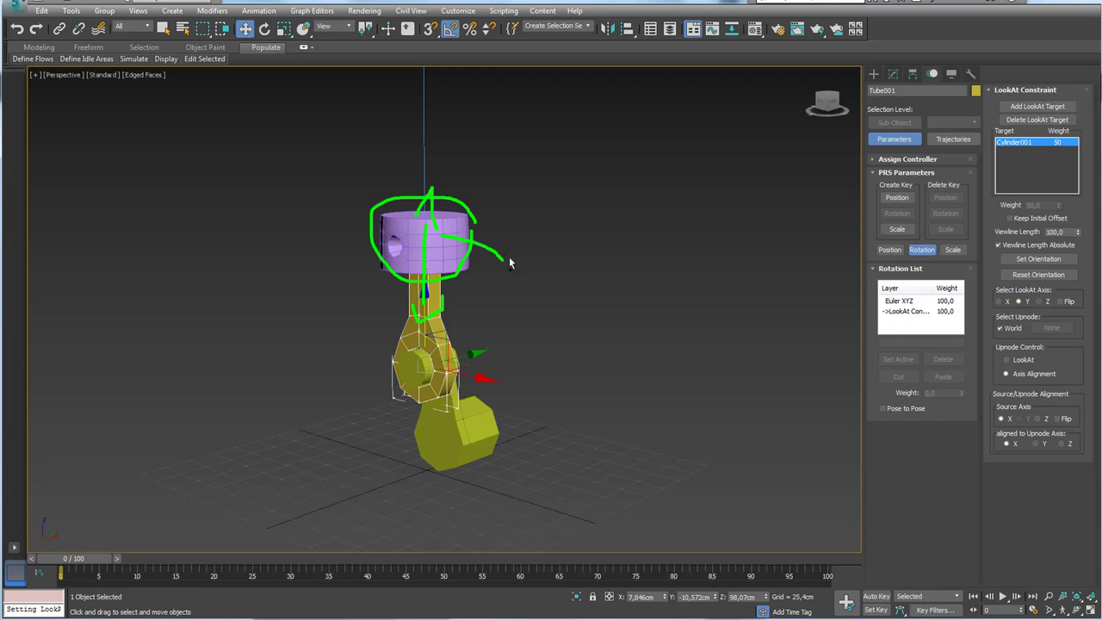
pyautogui.moveTo(509, 259); pyautogui.dragTo(492, 281)
pyautogui.moveTo(372, 249)
pyautogui.mouseDown()
pyautogui.moveTo(343, 259)
pyautogui.moveTo(334, 287)
pyautogui.moveTo(286, 301)
pyautogui.mouseUp()
pyautogui.moveTo(276, 289); pyautogui.dragTo(287, 304)
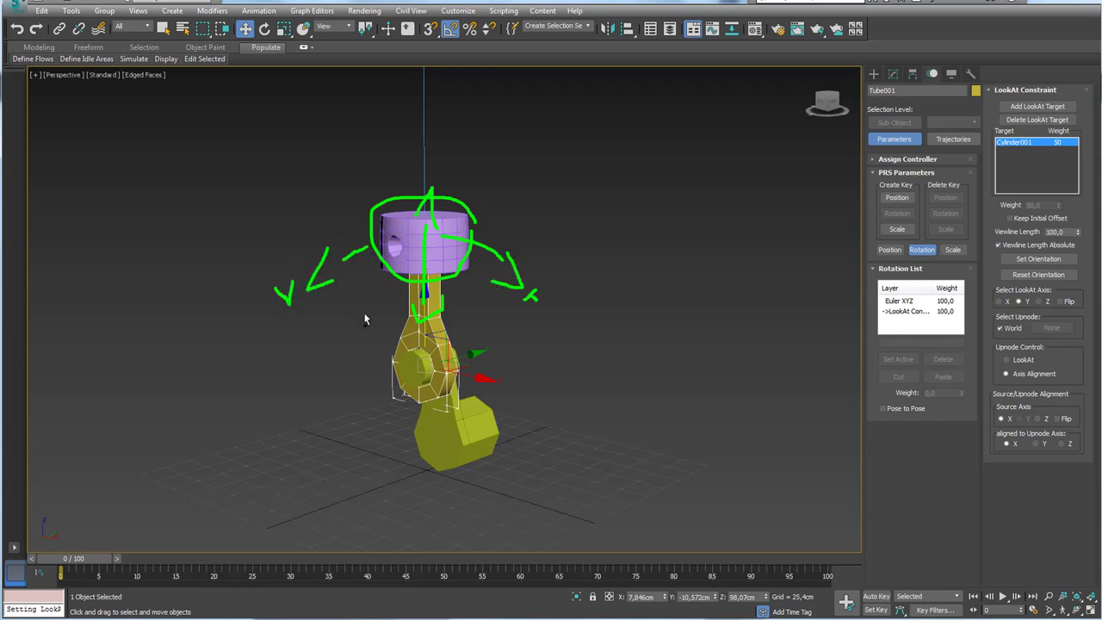
pyautogui.press('Escape')
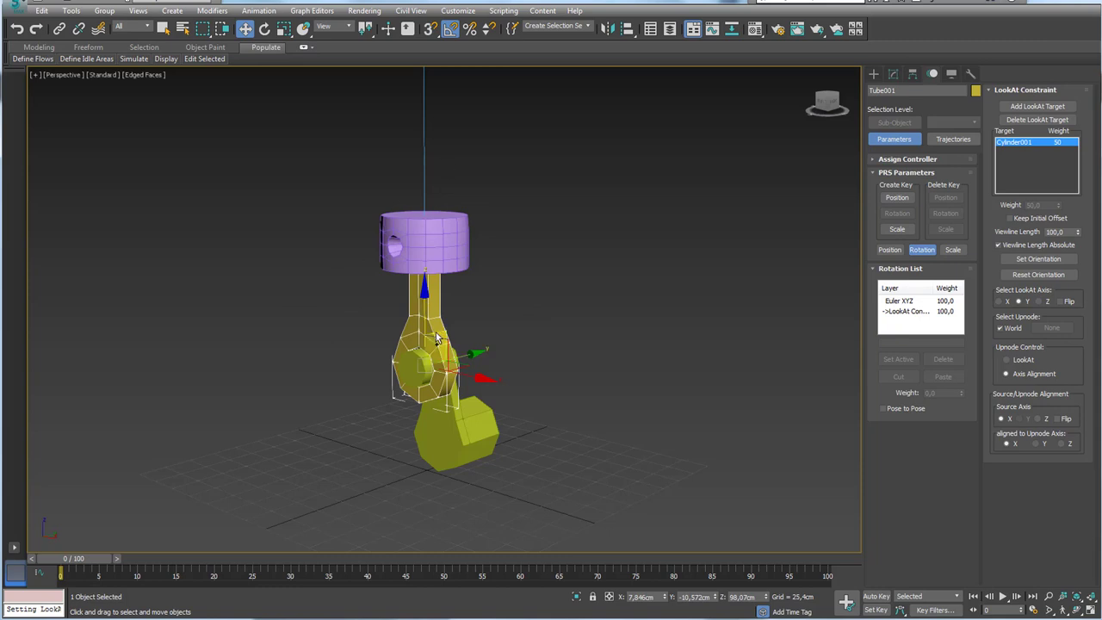
pyautogui.moveTo(90, 561)
pyautogui.mouseDown()
pyautogui.moveTo(206, 561)
pyautogui.moveTo(89, 561)
pyautogui.mouseUp()
pyautogui.keyDown('alt'); pyautogui.moveTo(263, 485); pyautogui.dragTo(481, 382, button='middle'); pyautogui.keyUp('alt')
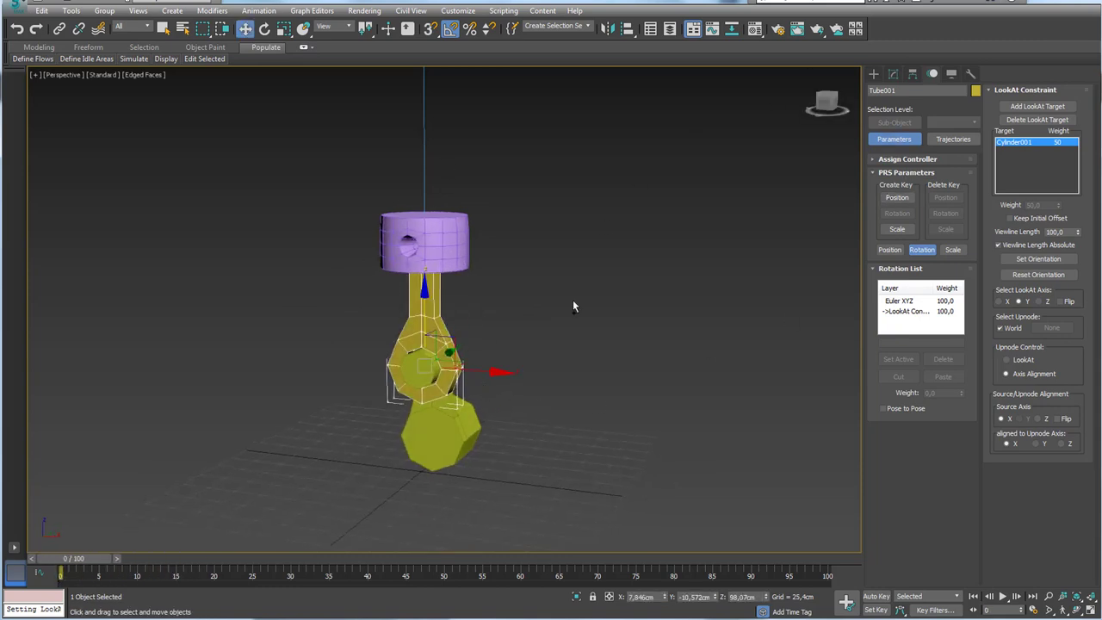
pyautogui.keyDown('alt'); pyautogui.moveTo(573, 305); pyautogui.dragTo(677, 319, button='middle'); pyautogui.keyUp('alt')
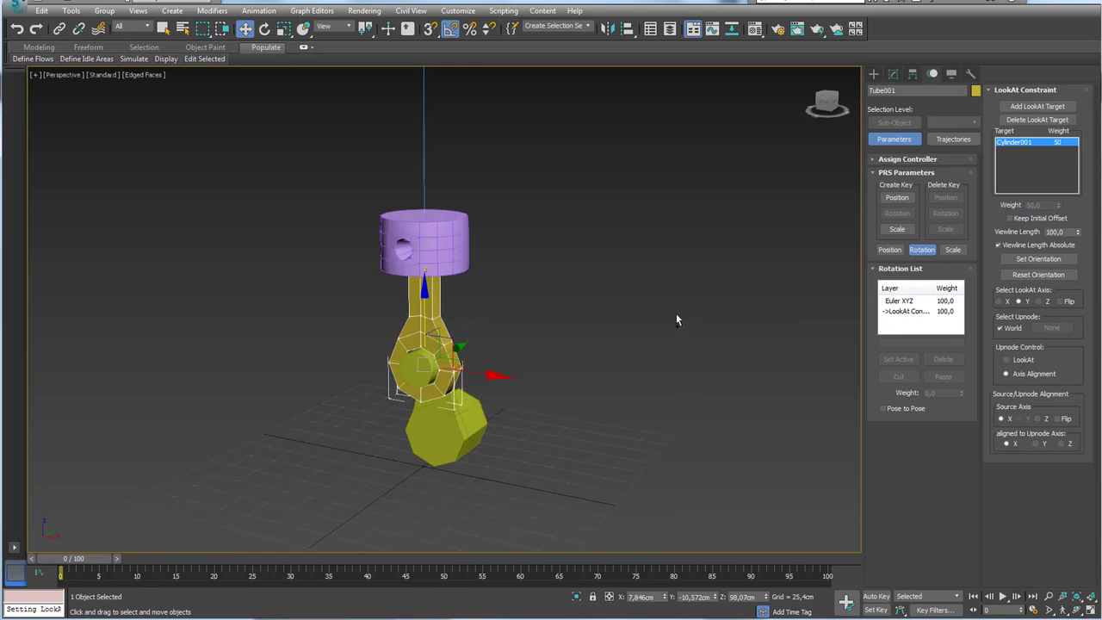
# Draw a Dummy helper box on the grid from the Helpers category.
pyautogui.click(873, 76)
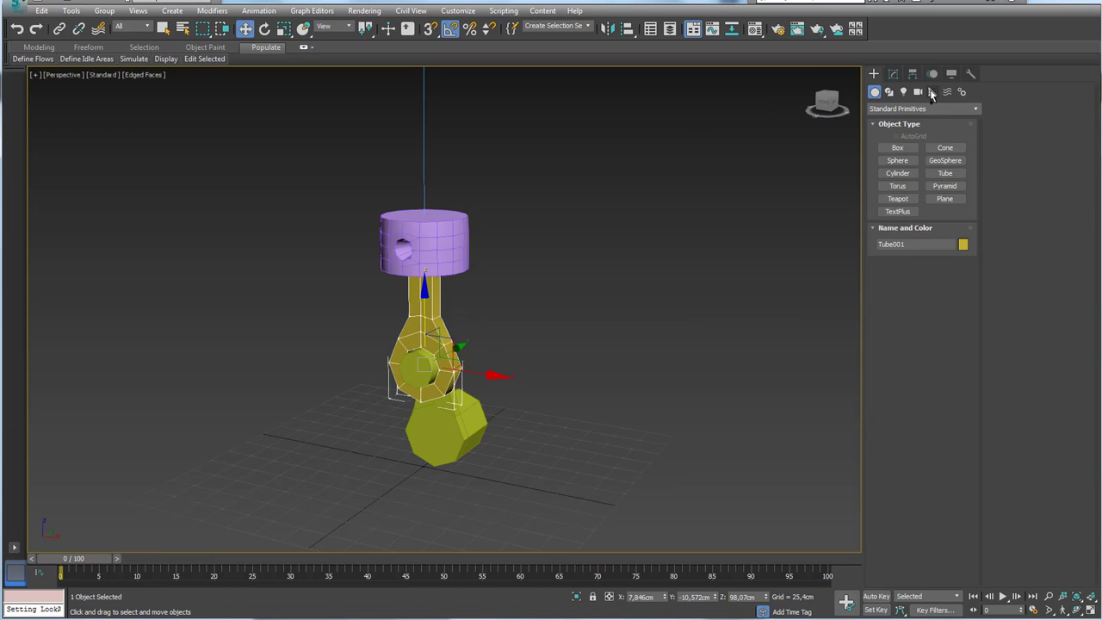
pyautogui.click(932, 92)
pyautogui.click(898, 148)
pyautogui.moveTo(533, 506); pyautogui.dragTo(588, 527)
pyautogui.keyDown('alt'); pyautogui.moveTo(588, 527); pyautogui.dragTo(605, 453, button='middle'); pyautogui.keyUp('alt')
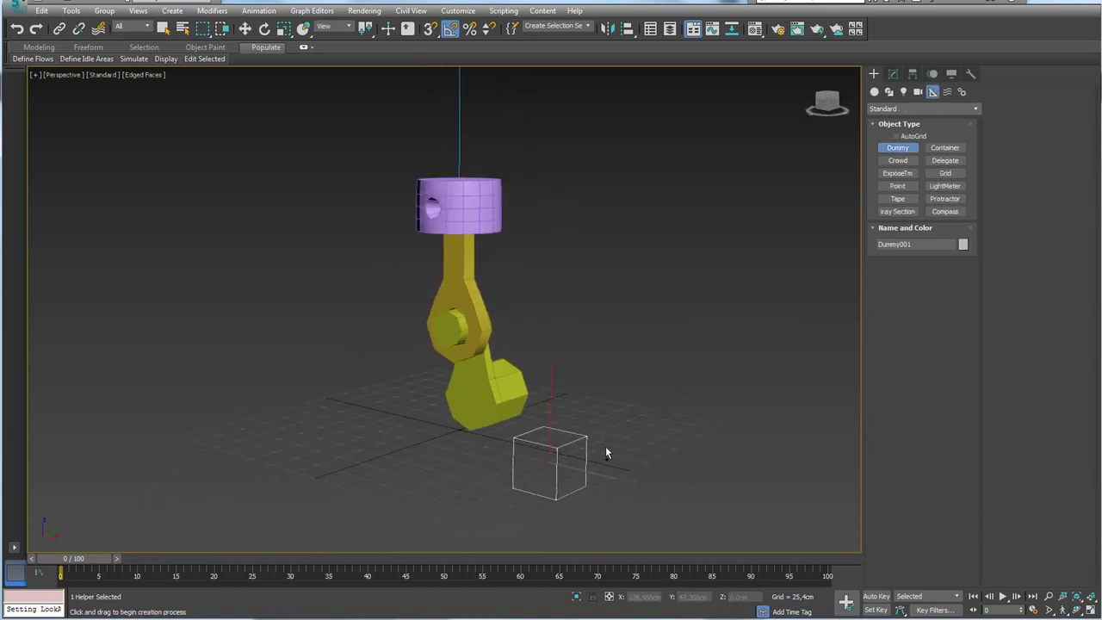
# Align Dummy001's centre to the connecting rod's pivot point.
pyautogui.click(628, 29)
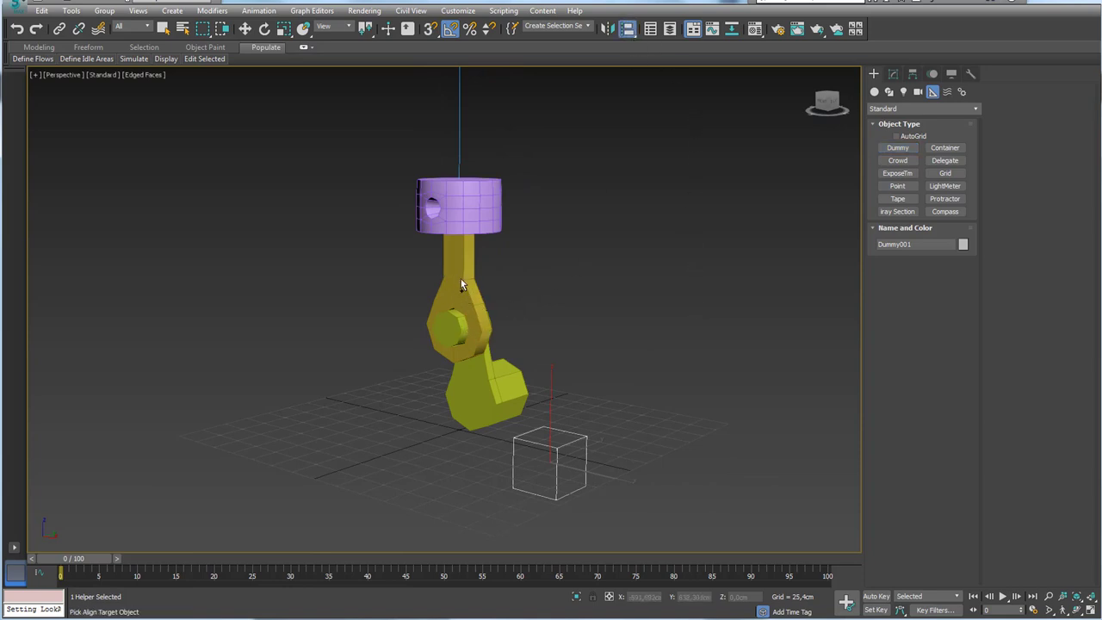
pyautogui.click(472, 297)
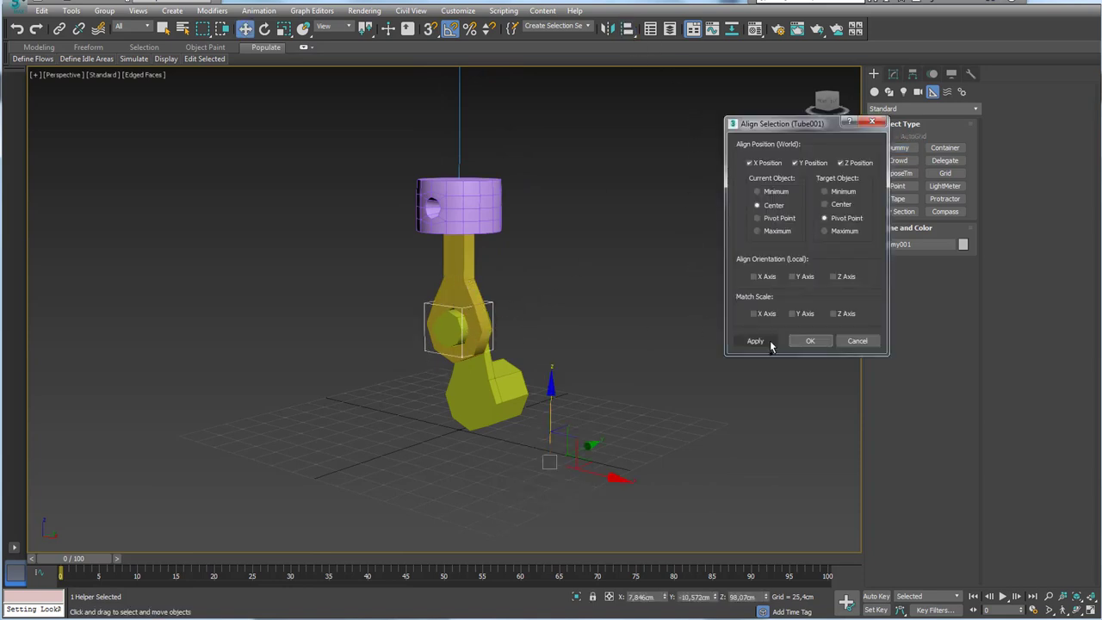
pyautogui.click(811, 341)
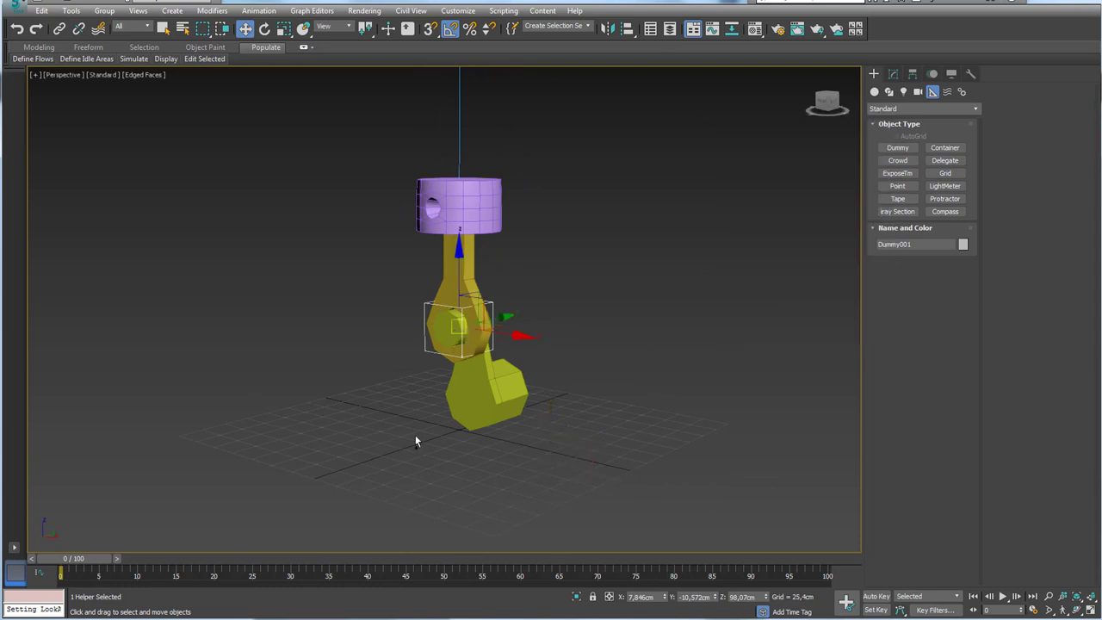
# Link Dummy001 to the crank and scrub the timeline to confirm it follows, back at frame 0.
pyautogui.moveTo(88, 562)
pyautogui.mouseDown()
pyautogui.moveTo(102, 559)
pyautogui.moveTo(43, 560)
pyautogui.mouseUp()
pyautogui.press('w')
pyautogui.scroll(3, 493, 330)
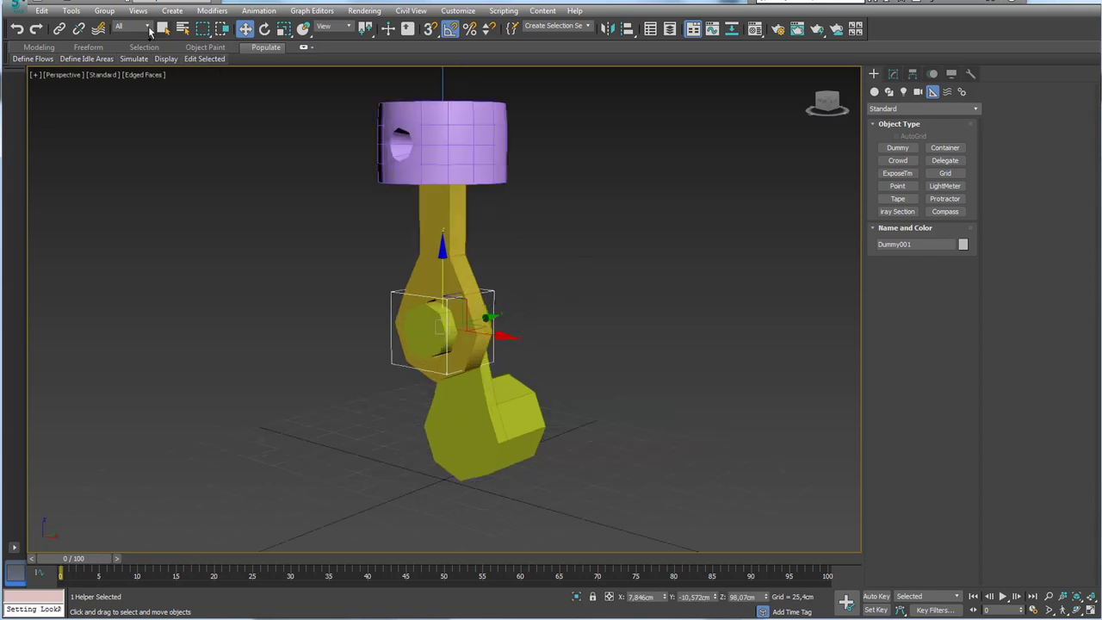
pyautogui.click(59, 28)
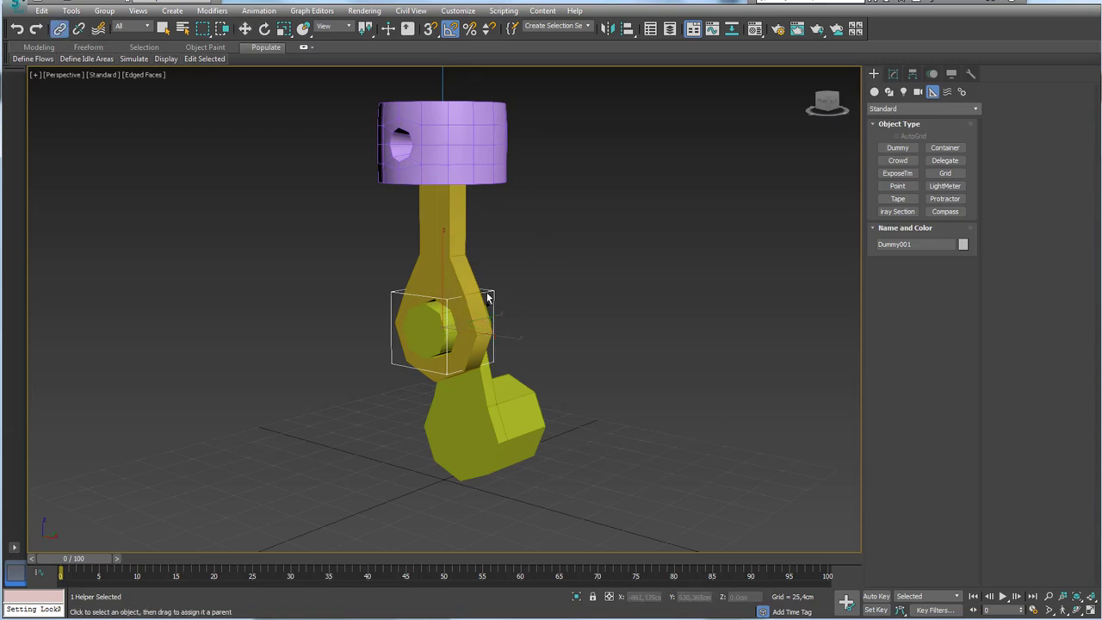
pyautogui.moveTo(507, 425); pyautogui.dragTo(442, 332)
pyautogui.moveTo(91, 560)
pyautogui.mouseDown()
pyautogui.moveTo(311, 559)
pyautogui.moveTo(60, 560)
pyautogui.moveTo(268, 569)
pyautogui.moveTo(296, 560)
pyautogui.moveTo(60, 560)
pyautogui.mouseUp()
pyautogui.click(59, 29)
pyautogui.moveTo(531, 302); pyautogui.dragTo(531, 422)
pyautogui.moveTo(513, 302)
pyautogui.mouseDown()
pyautogui.moveTo(547, 294)
pyautogui.moveTo(634, 437)
pyautogui.moveTo(634, 469)
pyautogui.moveTo(657, 473)
pyautogui.mouseUp()
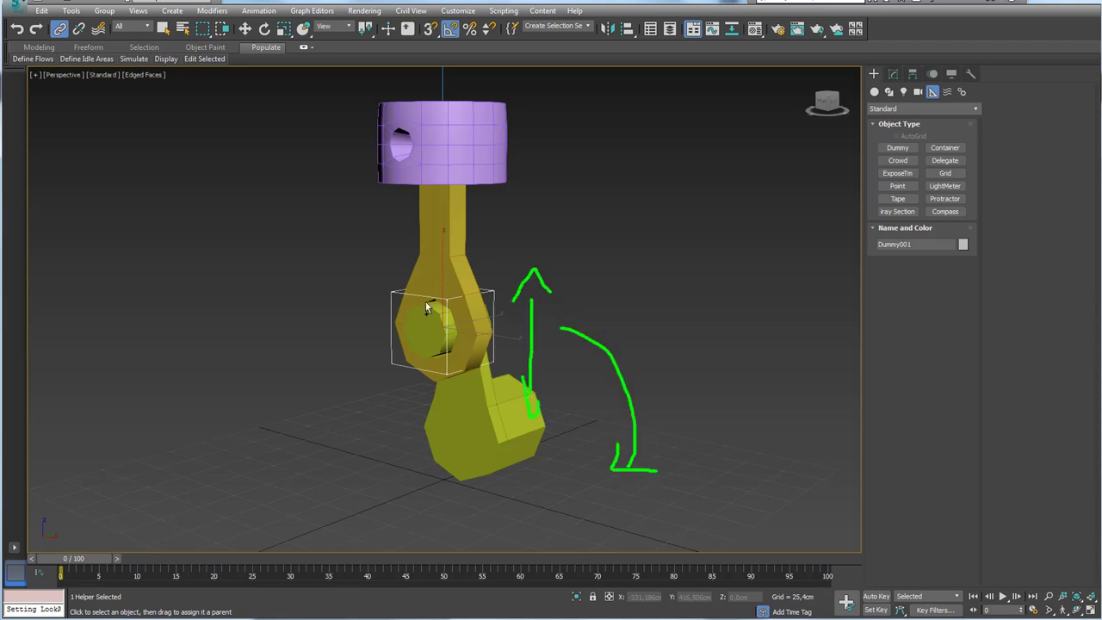
pyautogui.moveTo(666, 313)
pyautogui.keyDown('alt'); pyautogui.mouseDown(button='middle')
pyautogui.moveTo(576, 325)
pyautogui.moveTo(601, 312)
pyautogui.moveTo(578, 314)
pyautogui.mouseUp(button='middle'); pyautogui.keyUp('alt')
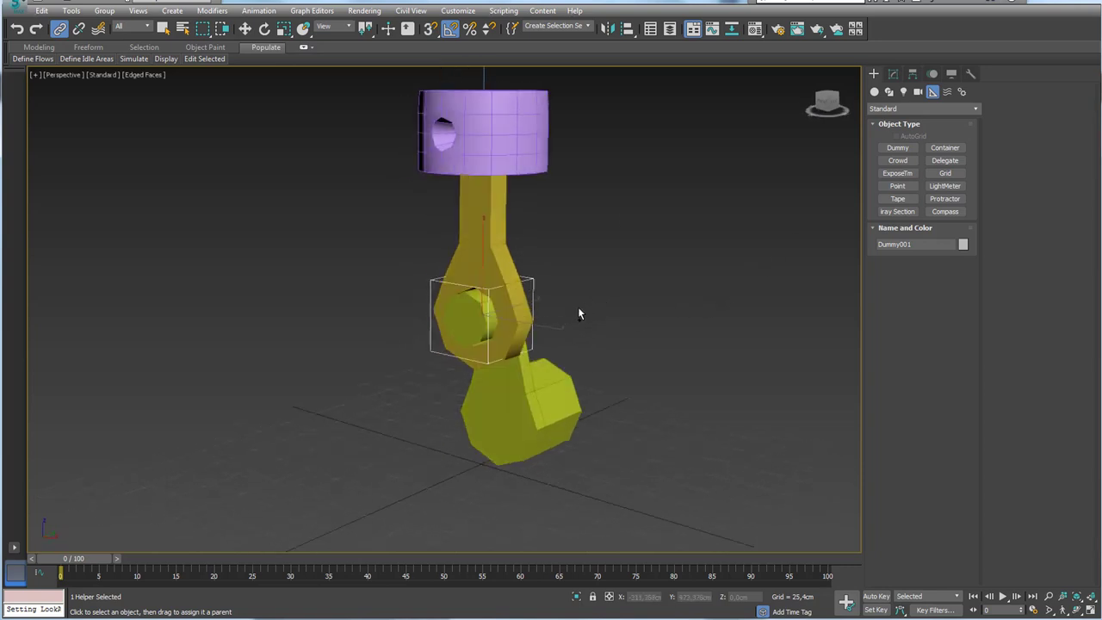
# Show Dummy001's Link Info under Hierarchy > Pivot, revealing its Locks and Inherit settings.
pyautogui.click(914, 75)
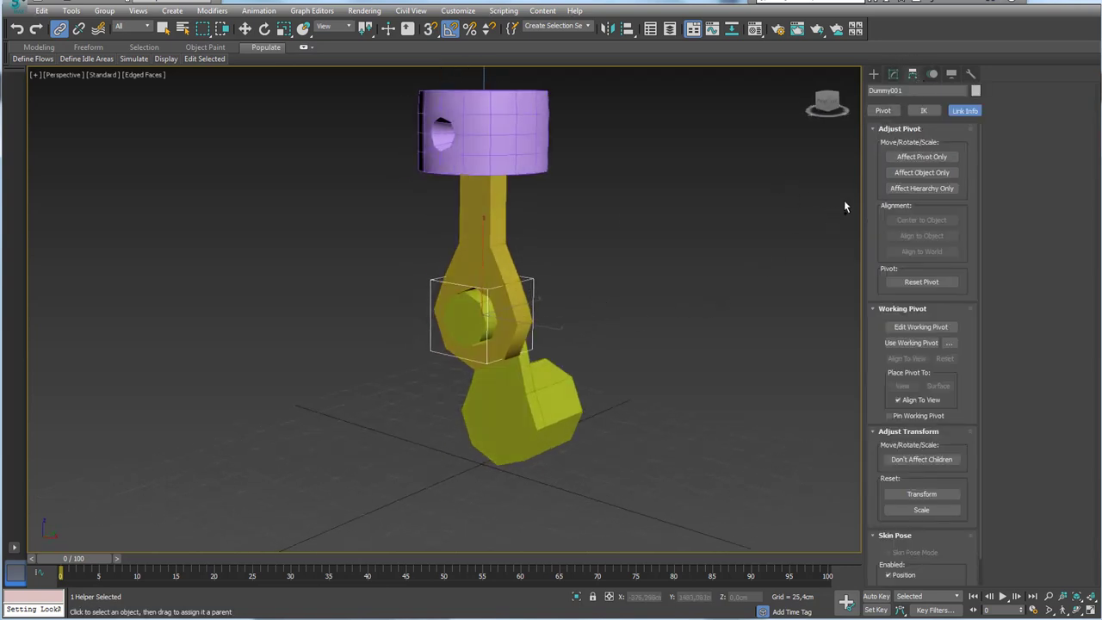
pyautogui.click(900, 111)
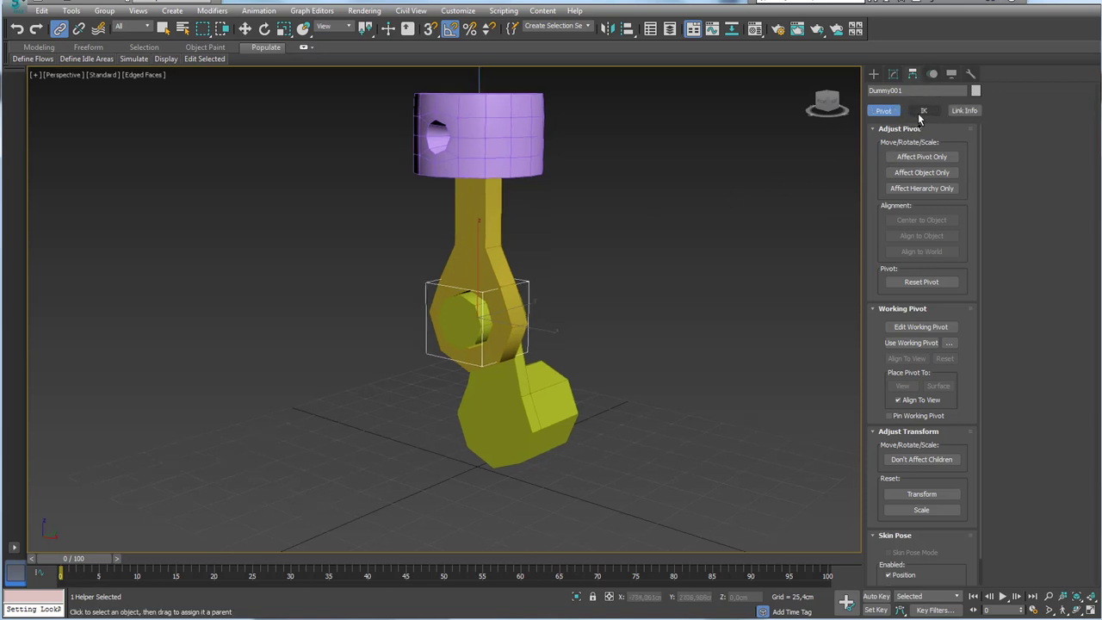
pyautogui.click(964, 112)
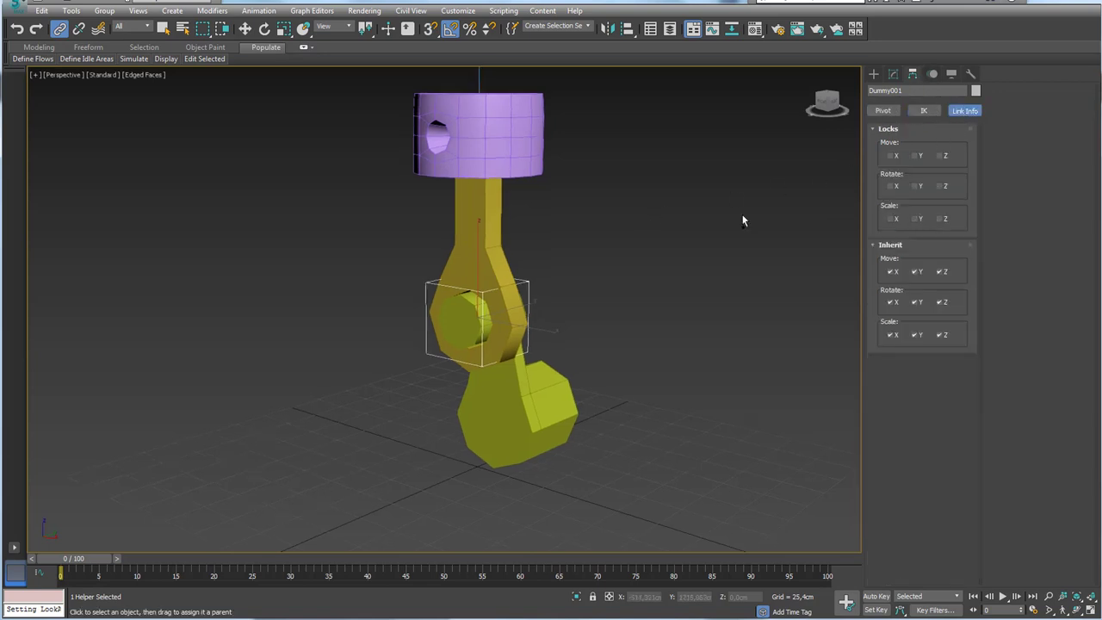
pyautogui.moveTo(650, 224)
pyautogui.keyDown('alt'); pyautogui.mouseDown(button='middle')
pyautogui.moveTo(684, 247)
pyautogui.moveTo(676, 267)
pyautogui.mouseUp(button='middle'); pyautogui.keyUp('alt')
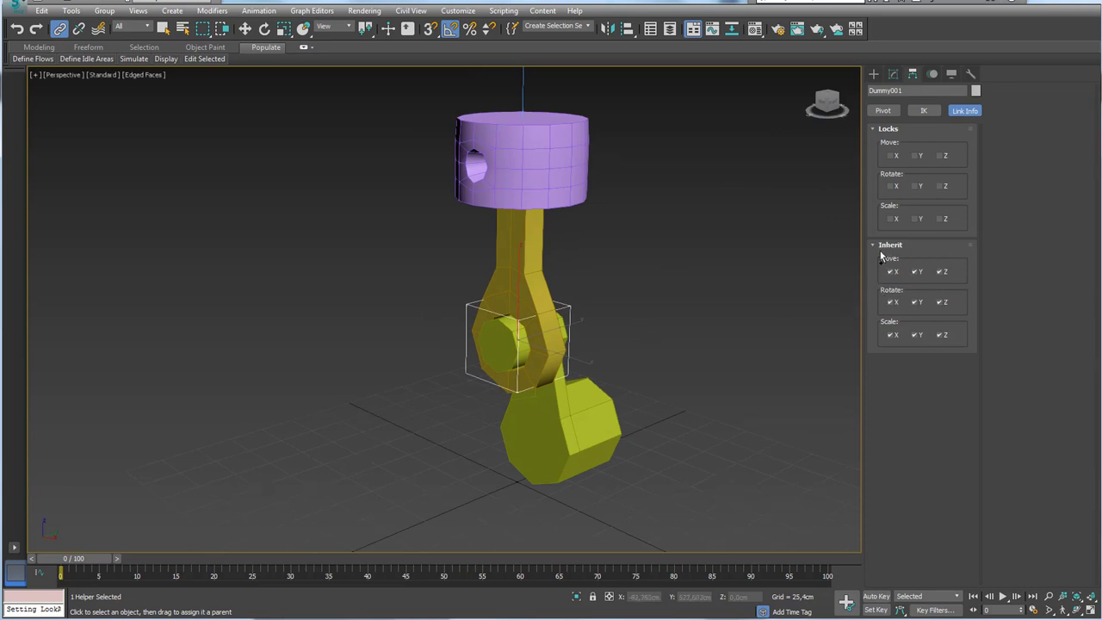
# Uncheck Inherit Rotate X, Y and Z for Dummy001 and scrub the timeline to test.
pyautogui.moveTo(875, 251)
pyautogui.mouseDown()
pyautogui.moveTo(898, 250)
pyautogui.moveTo(901, 328)
pyautogui.mouseUp()
pyautogui.moveTo(954, 277)
pyautogui.mouseDown()
pyautogui.moveTo(876, 348)
pyautogui.moveTo(950, 347)
pyautogui.moveTo(956, 284)
pyautogui.mouseUp()
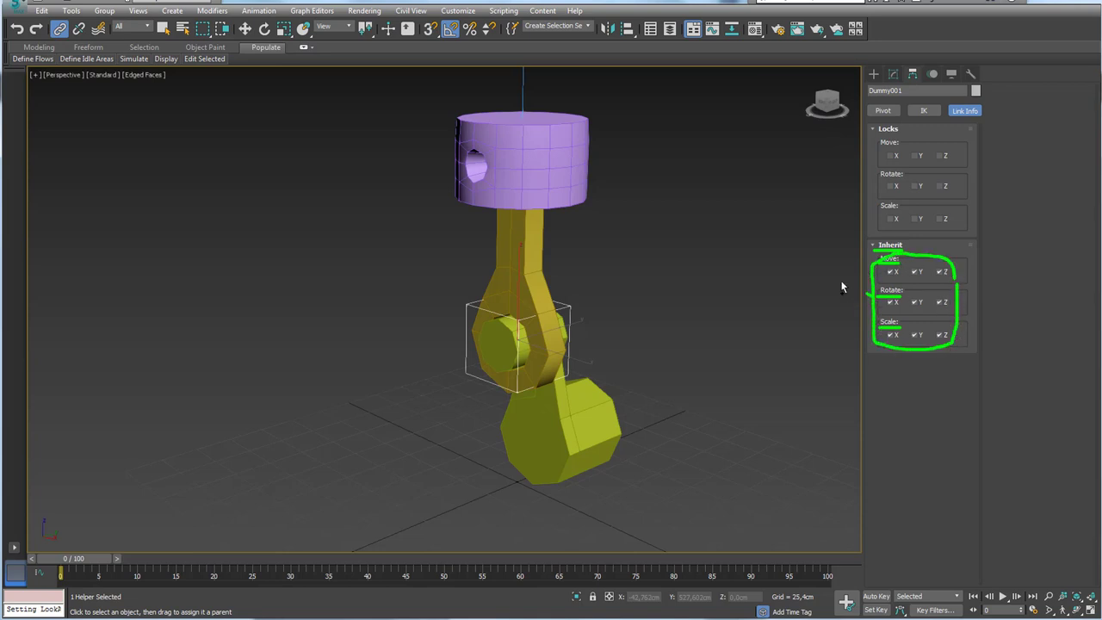
pyautogui.moveTo(864, 276); pyautogui.dragTo(610, 334)
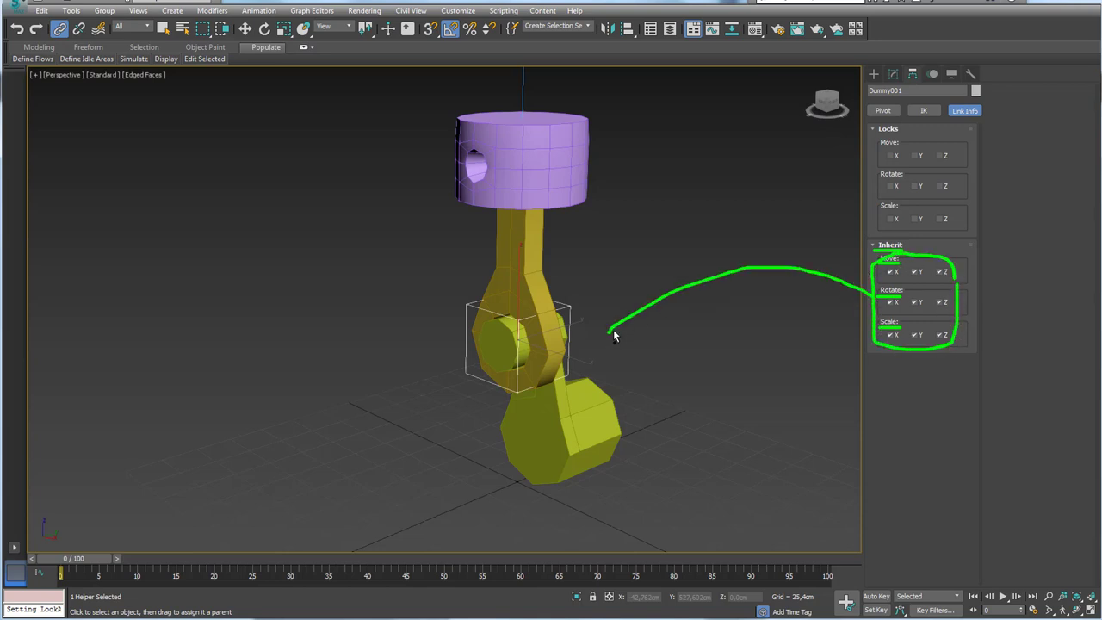
pyautogui.click(892, 302)
pyautogui.click(916, 302)
pyautogui.click(941, 302)
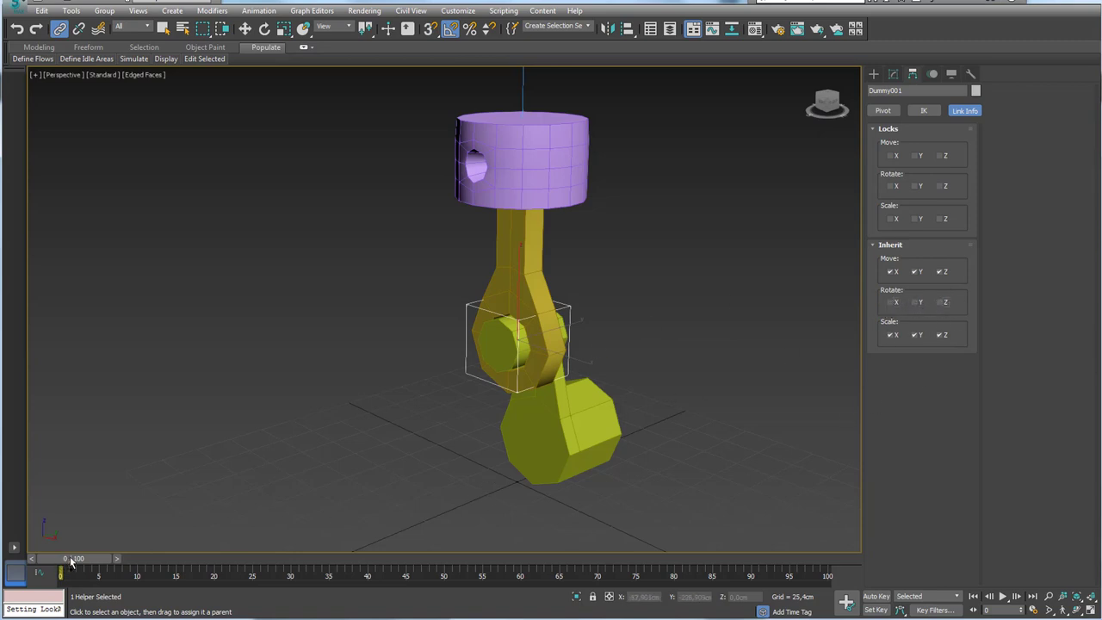
pyautogui.moveTo(73, 560)
pyautogui.mouseDown()
pyautogui.moveTo(105, 556)
pyautogui.moveTo(60, 559)
pyautogui.mouseUp()
# Re-enable X, Y and Z rotation inheritance and preview the crank over about 20 frames.
pyautogui.moveTo(601, 323)
pyautogui.mouseDown()
pyautogui.moveTo(618, 396)
pyautogui.moveTo(637, 415)
pyautogui.mouseUp()
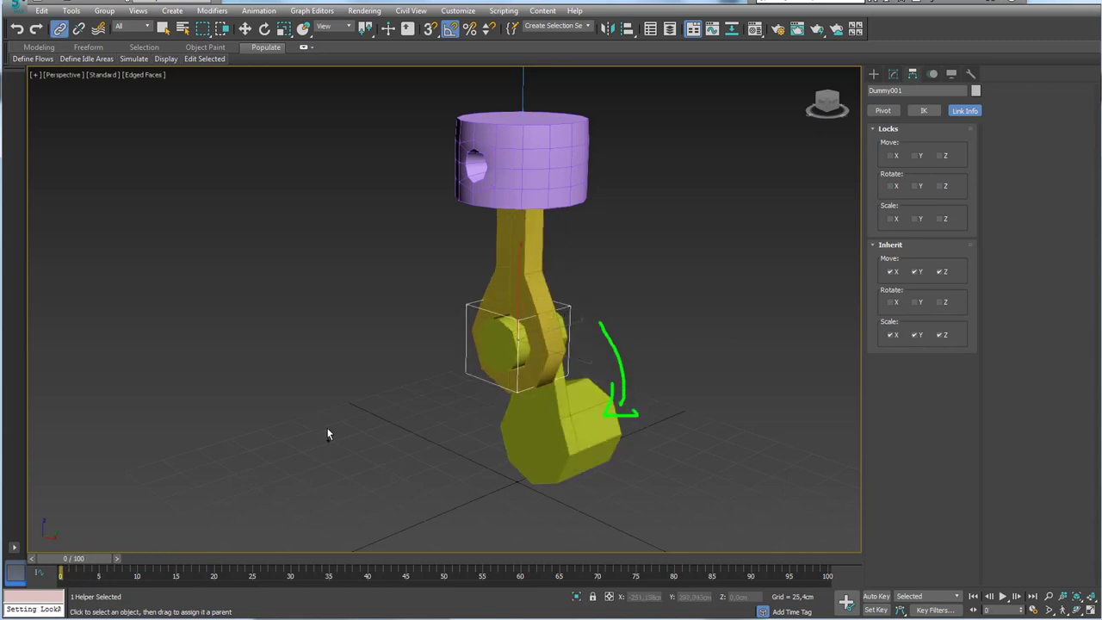
pyautogui.click(892, 303)
pyautogui.click(916, 302)
pyautogui.click(940, 303)
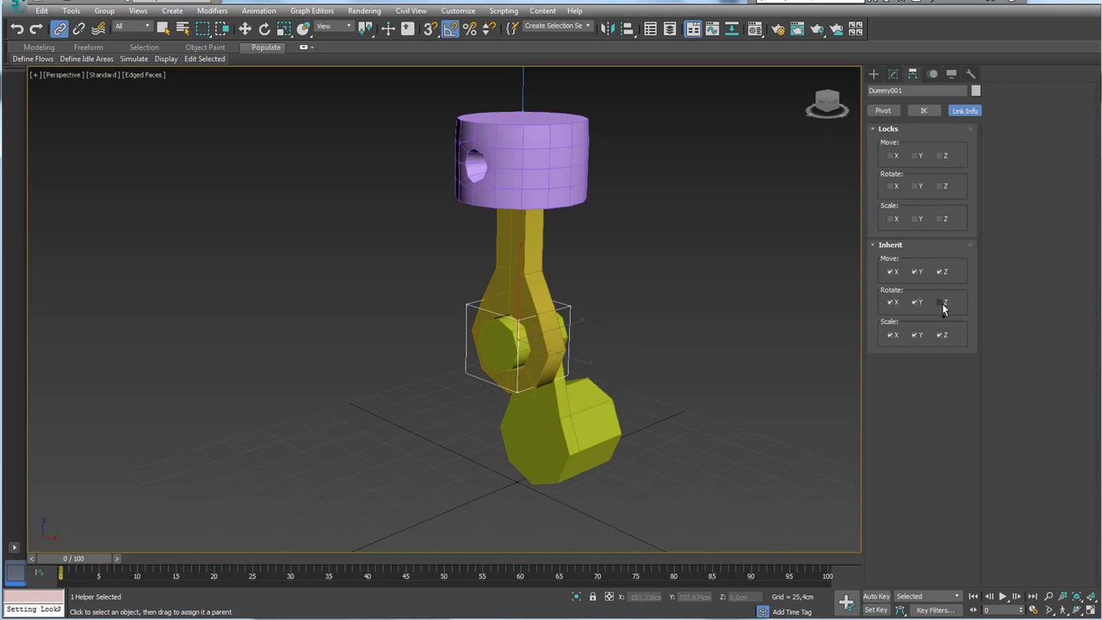
pyautogui.moveTo(93, 562); pyautogui.dragTo(87, 572)
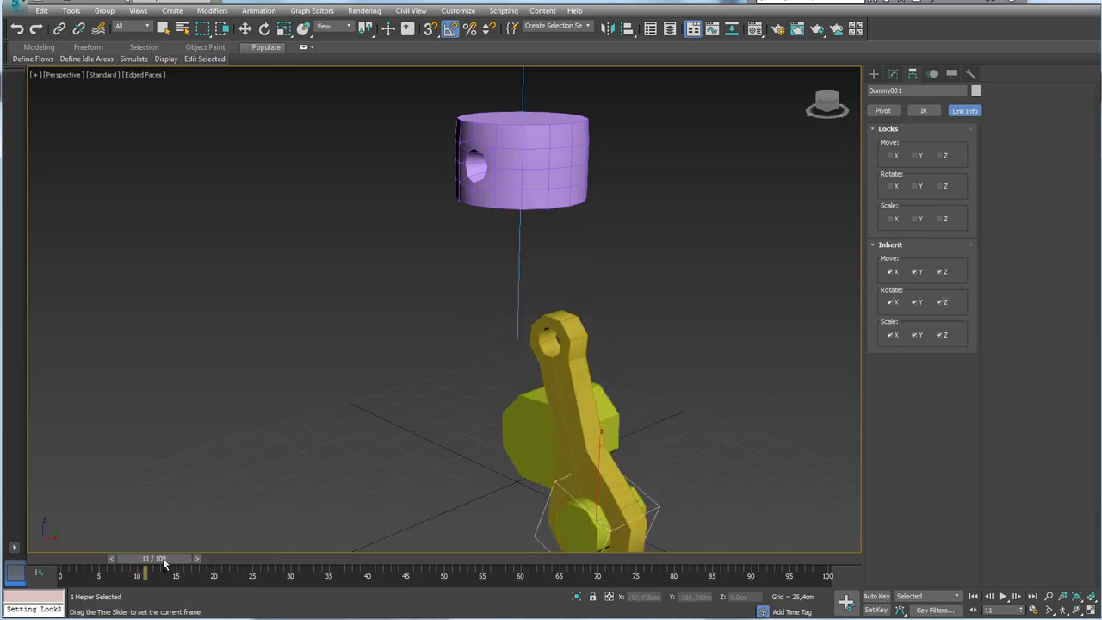
# Turn the dummy's X, Y and Z rotation inheritance off again and recheck the rig.
pyautogui.press('l')
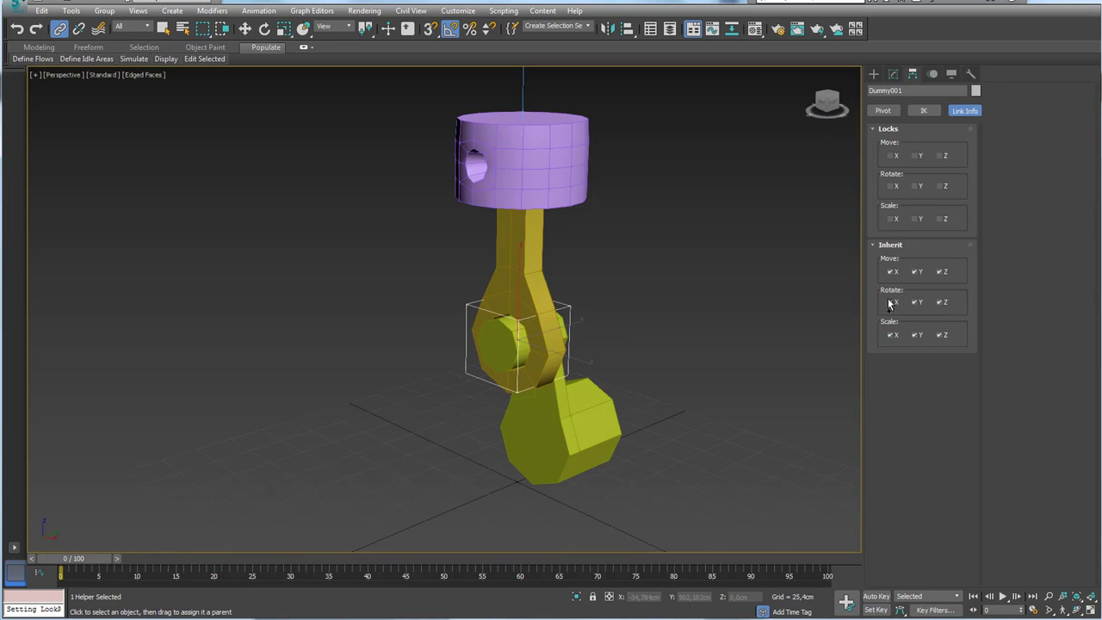
pyautogui.click(915, 302)
pyautogui.click(941, 302)
pyautogui.moveTo(97, 563)
pyautogui.mouseDown()
pyautogui.moveTo(158, 566)
pyautogui.moveTo(58, 569)
pyautogui.mouseUp()
pyautogui.moveTo(586, 330)
pyautogui.mouseDown()
pyautogui.moveTo(630, 345)
pyautogui.moveTo(619, 373)
pyautogui.mouseUp()
pyautogui.keyDown('alt'); pyautogui.moveTo(590, 306); pyautogui.dragTo(569, 293, button='middle'); pyautogui.keyUp('alt')
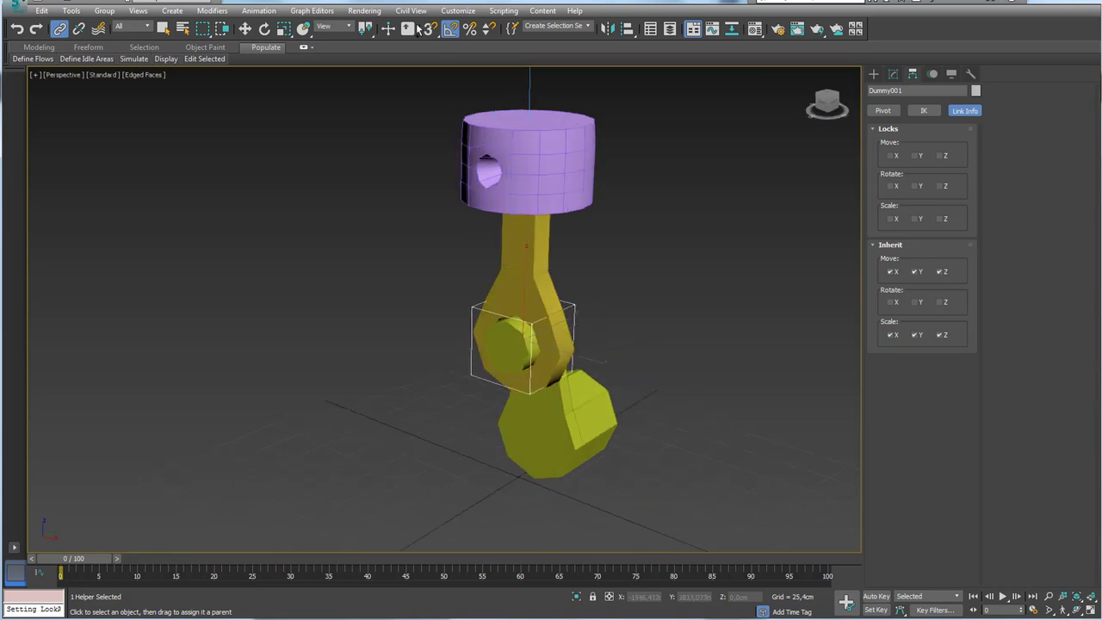
# Uncheck Inherit Move X for the dummy and scrub to frame 9 to test.
pyautogui.click(245, 28)
pyautogui.keyDown('alt'); pyautogui.moveTo(680, 362); pyautogui.dragTo(649, 367, button='middle'); pyautogui.keyUp('alt')
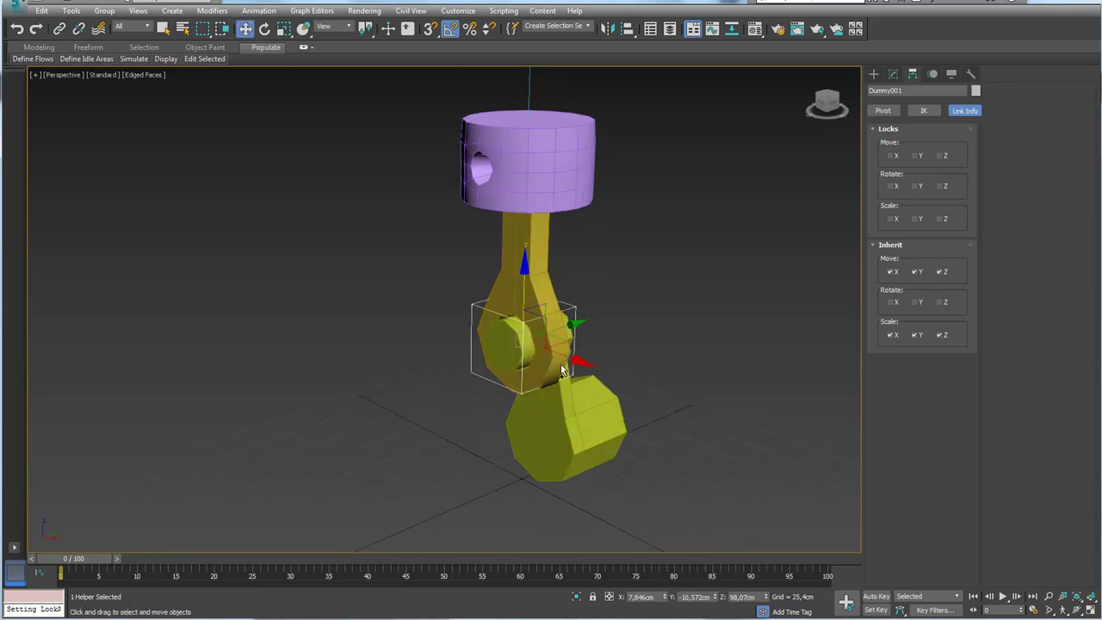
pyautogui.moveTo(555, 362); pyautogui.dragTo(720, 396)
pyautogui.click(892, 272)
pyautogui.keyDown('alt'); pyautogui.moveTo(344, 448); pyautogui.dragTo(188, 497, button='middle'); pyautogui.keyUp('alt')
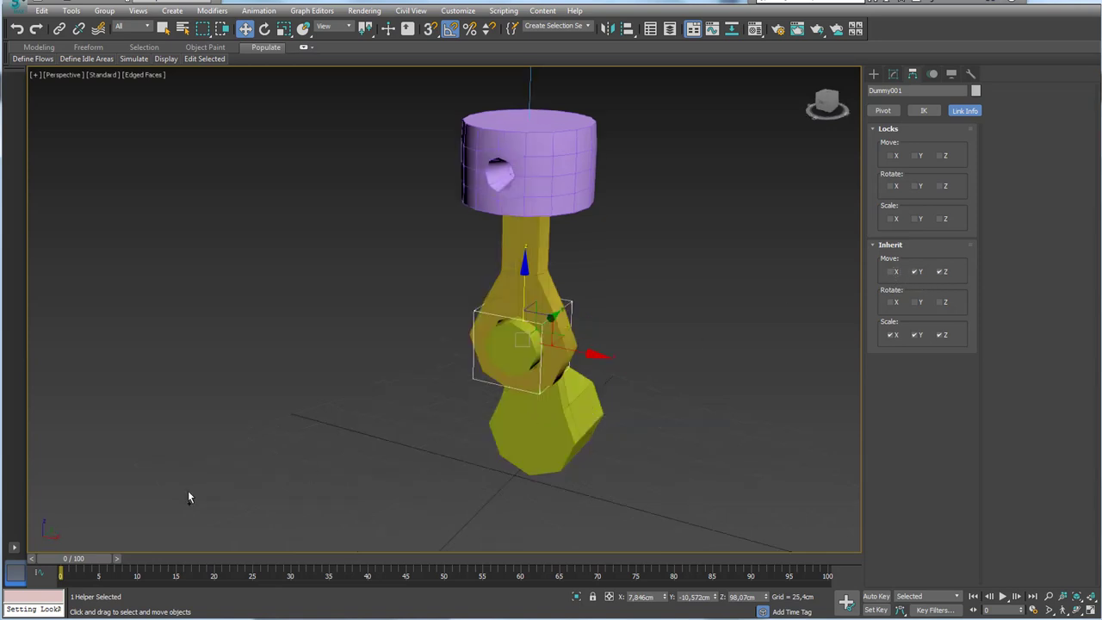
pyautogui.moveTo(93, 561); pyautogui.dragTo(148, 557)
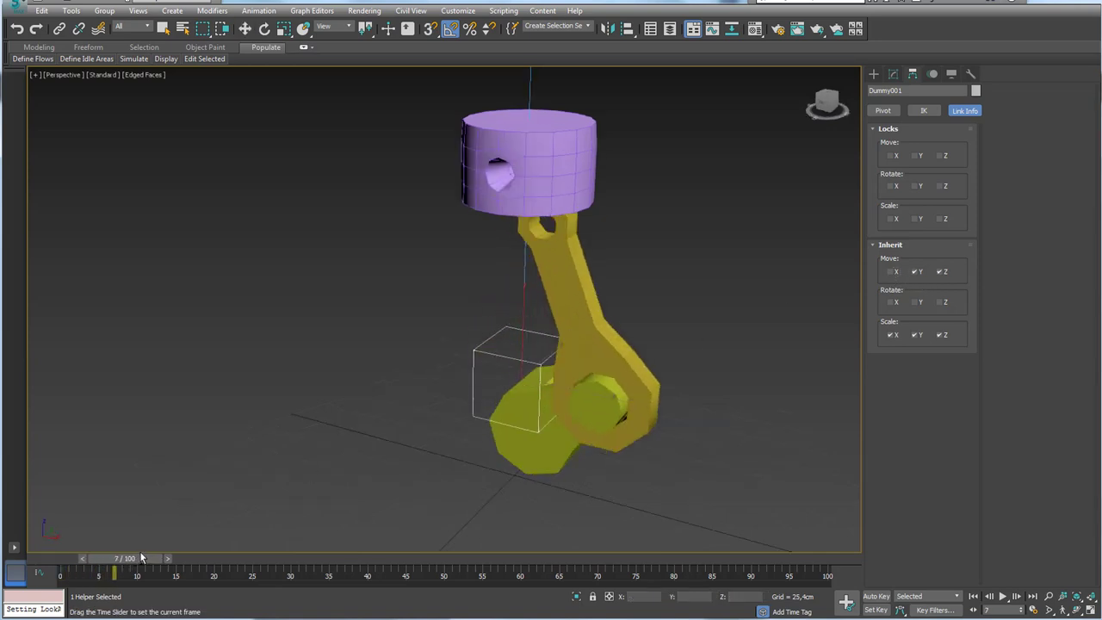
# Scrub to frame 23, then link Cylinder001 to Dummy001 as its child.
pyautogui.press('w')
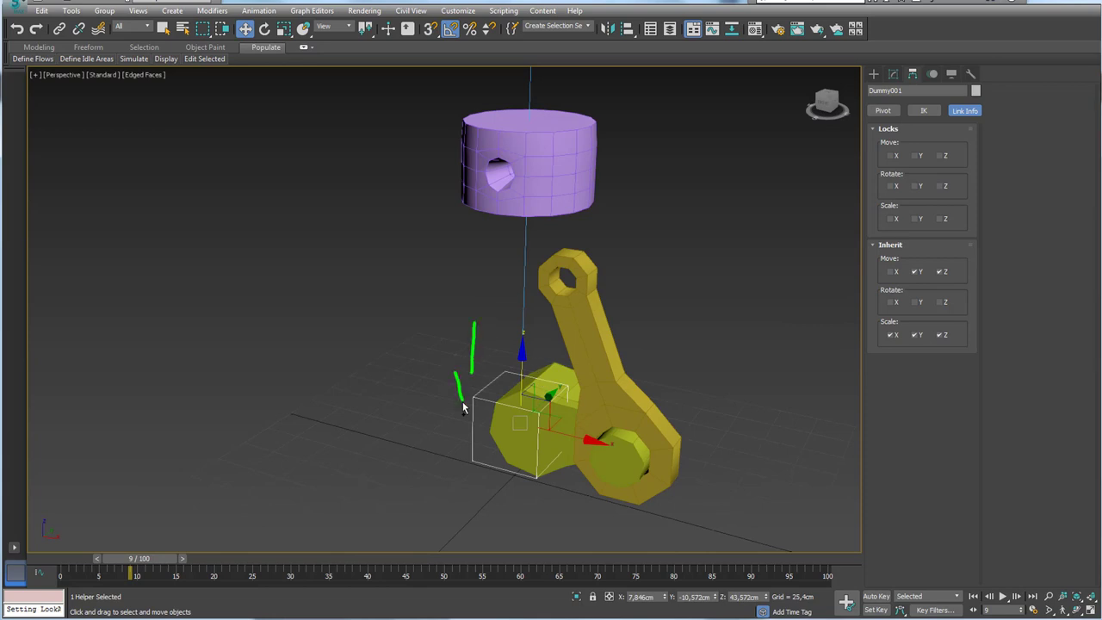
pyautogui.moveTo(157, 560)
pyautogui.mouseDown()
pyautogui.moveTo(278, 565)
pyautogui.moveTo(30, 564)
pyautogui.moveTo(319, 565)
pyautogui.moveTo(52, 565)
pyautogui.mouseUp()
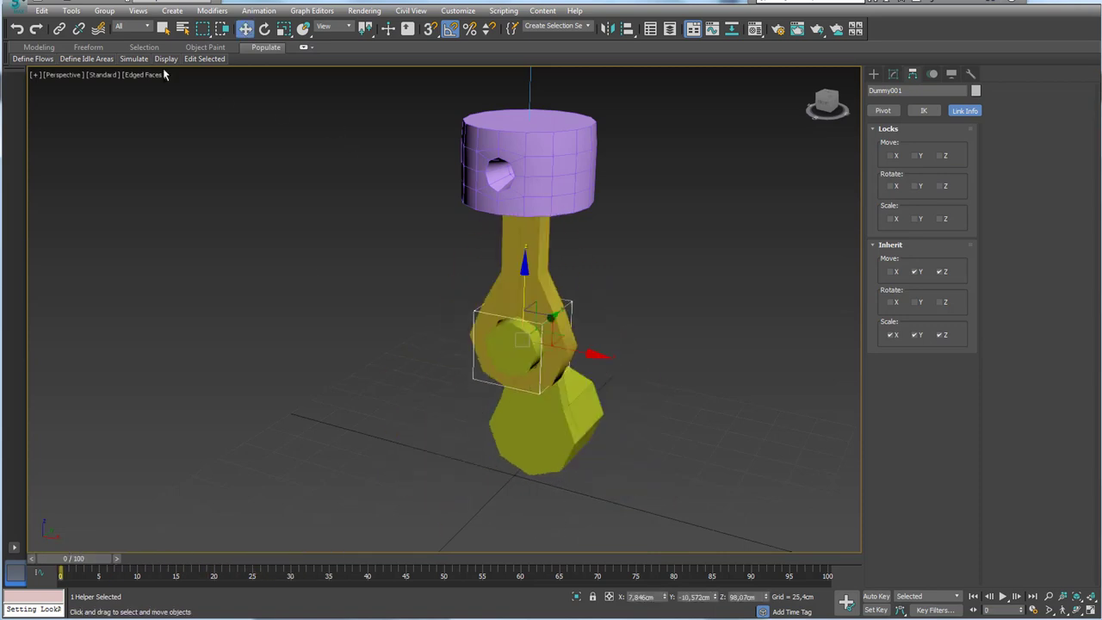
pyautogui.click(60, 28)
pyautogui.moveTo(574, 165); pyautogui.dragTo(627, 264)
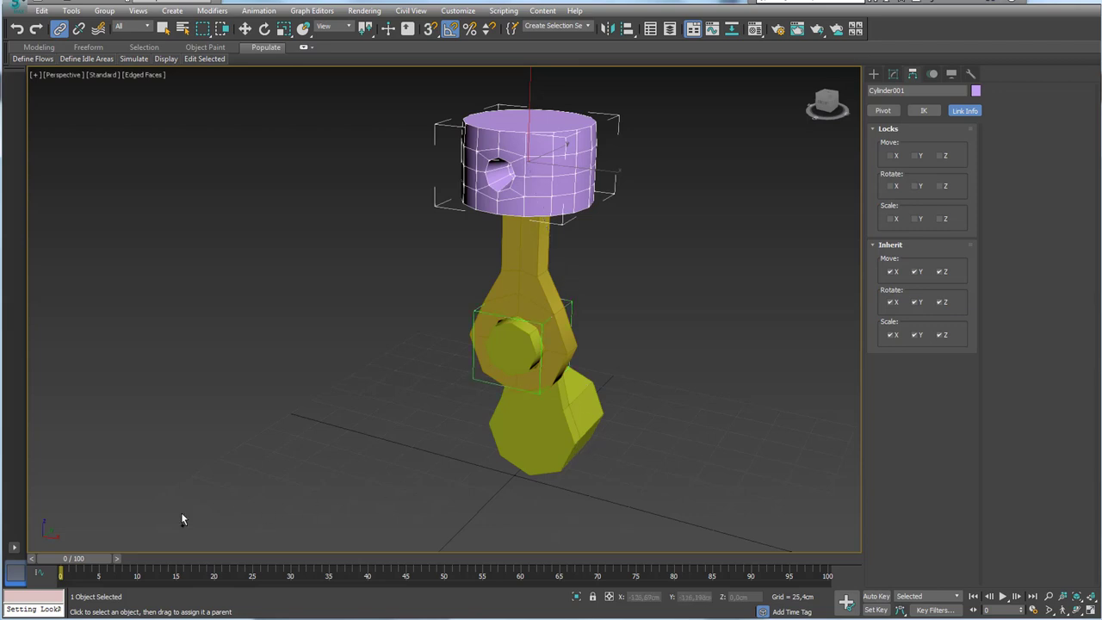
# Scrub to frame 17 and orbit around the rig to check the piston's motion.
pyautogui.moveTo(90, 563)
pyautogui.mouseDown()
pyautogui.moveTo(287, 583)
pyautogui.moveTo(61, 573)
pyautogui.mouseUp()
pyautogui.click(60, 28)
pyautogui.moveTo(517, 379)
pyautogui.keyDown('alt'); pyautogui.mouseDown(button='middle')
pyautogui.moveTo(458, 362)
pyautogui.moveTo(490, 232)
pyautogui.mouseUp(button='middle'); pyautogui.keyUp('alt')
pyautogui.scroll(-3, 533, 343)
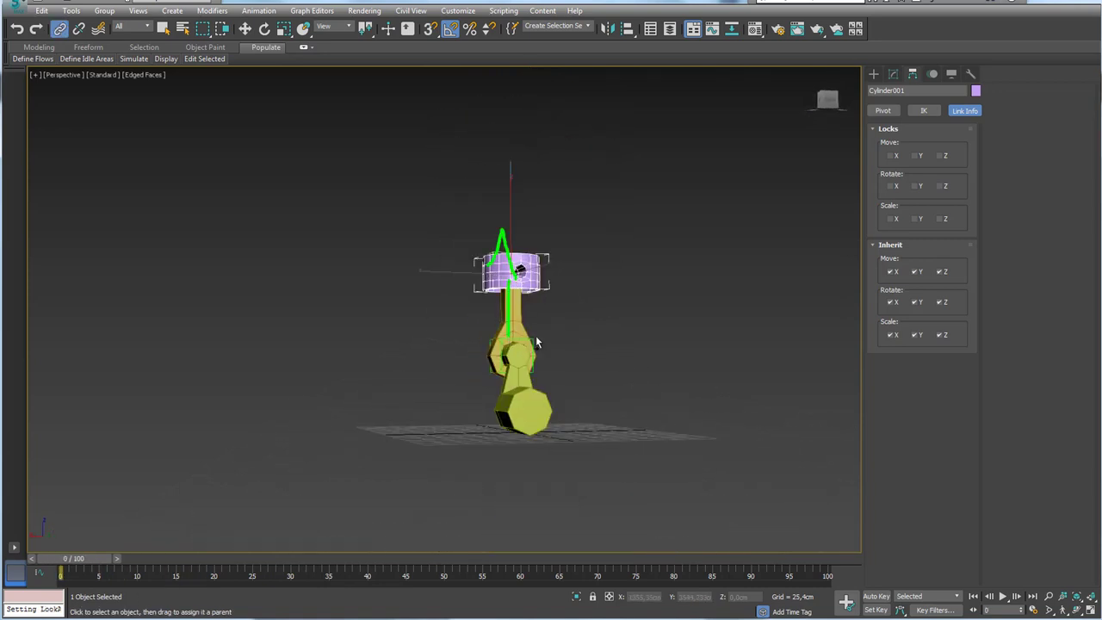
pyautogui.moveTo(509, 342); pyautogui.dragTo(514, 268)
pyautogui.moveTo(524, 385)
pyautogui.keyDown('alt'); pyautogui.mouseDown(button='middle')
pyautogui.moveTo(440, 362)
pyautogui.moveTo(555, 320)
pyautogui.mouseUp(button='middle'); pyautogui.keyUp('alt')
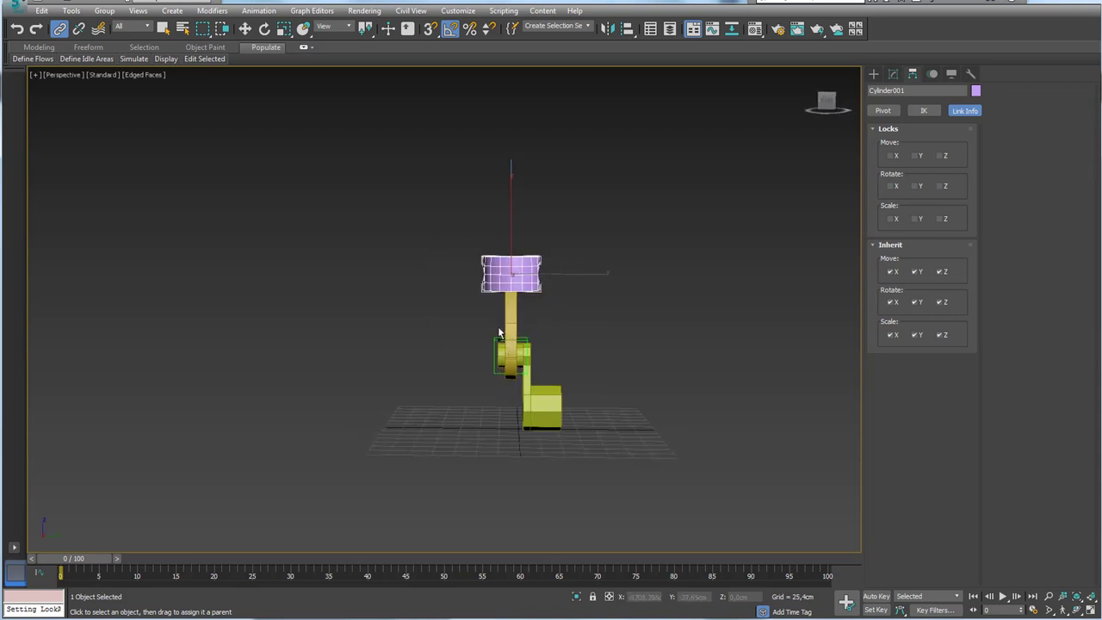
pyautogui.scroll(2, 500, 333)
pyautogui.moveTo(500, 278)
pyautogui.keyDown('alt'); pyautogui.mouseDown(button='middle')
pyautogui.moveTo(559, 288)
pyautogui.moveTo(552, 291)
pyautogui.moveTo(589, 435)
pyautogui.mouseUp(button='middle'); pyautogui.keyUp('alt')
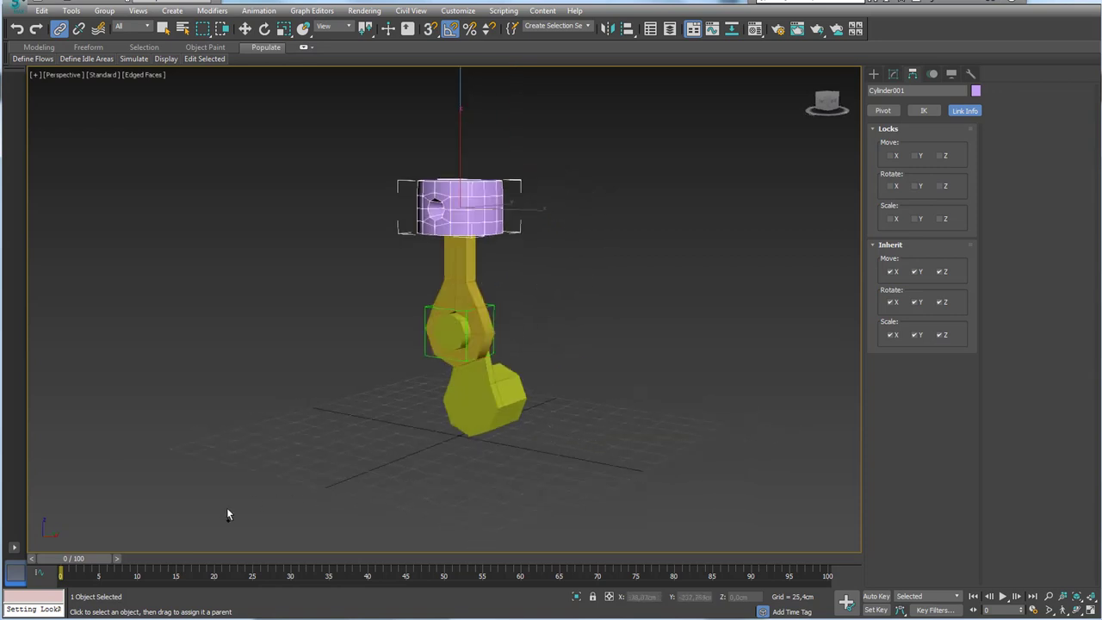
# Scrub to frame 30 to watch the piston, then return to frame 0.
pyautogui.moveTo(75, 565)
pyautogui.mouseDown()
pyautogui.moveTo(262, 571)
pyautogui.moveTo(61, 571)
pyautogui.mouseUp()
pyautogui.click(58, 28)
pyautogui.moveTo(425, 463)
pyautogui.keyDown('alt'); pyautogui.mouseDown(button='middle')
pyautogui.moveTo(383, 473)
pyautogui.moveTo(392, 486)
pyautogui.moveTo(379, 495)
pyautogui.mouseUp(button='middle'); pyautogui.keyUp('alt')
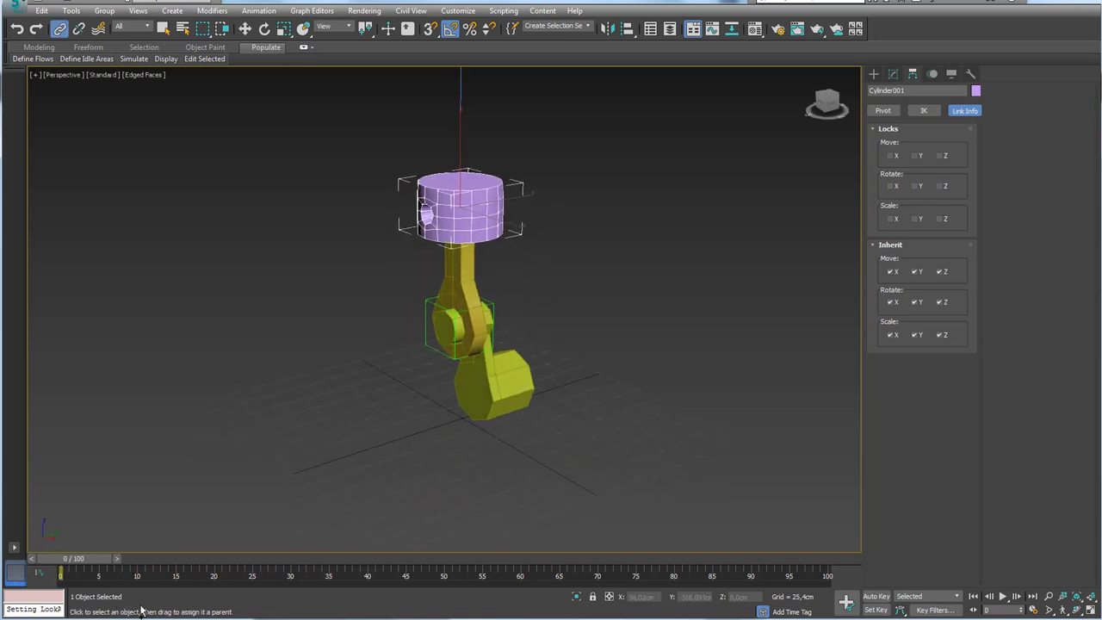
# Switch to the finished engine window and orbit around its pistons and crankshaft.
pyautogui.click(183, 572)
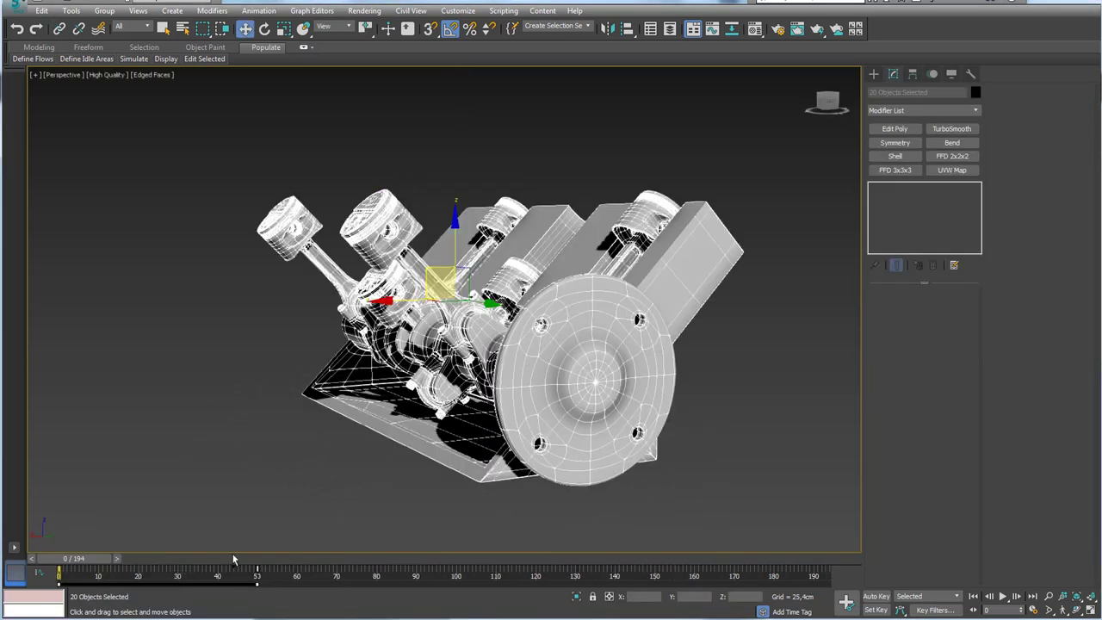
pyautogui.moveTo(626, 393)
pyautogui.keyDown('alt'); pyautogui.mouseDown(button='middle')
pyautogui.moveTo(653, 397)
pyautogui.moveTo(459, 107)
pyautogui.mouseUp(button='middle'); pyautogui.keyUp('alt')
pyautogui.moveTo(459, 94); pyautogui.dragTo(455, 226)
pyautogui.moveTo(440, 190)
pyautogui.mouseDown()
pyautogui.moveTo(455, 228)
pyautogui.moveTo(483, 192)
pyautogui.mouseUp()
pyautogui.moveTo(502, 295)
pyautogui.mouseDown()
pyautogui.moveTo(650, 144)
pyautogui.moveTo(632, 188)
pyautogui.mouseUp()
pyautogui.moveTo(350, 135)
pyautogui.mouseDown()
pyautogui.moveTo(439, 255)
pyautogui.moveTo(556, 127)
pyautogui.mouseUp()
pyautogui.press('Escape')
pyautogui.moveTo(475, 296)
pyautogui.keyDown('alt'); pyautogui.mouseDown(button='middle')
pyautogui.moveTo(617, 305)
pyautogui.moveTo(549, 308)
pyautogui.mouseUp(button='middle'); pyautogui.keyUp('alt')
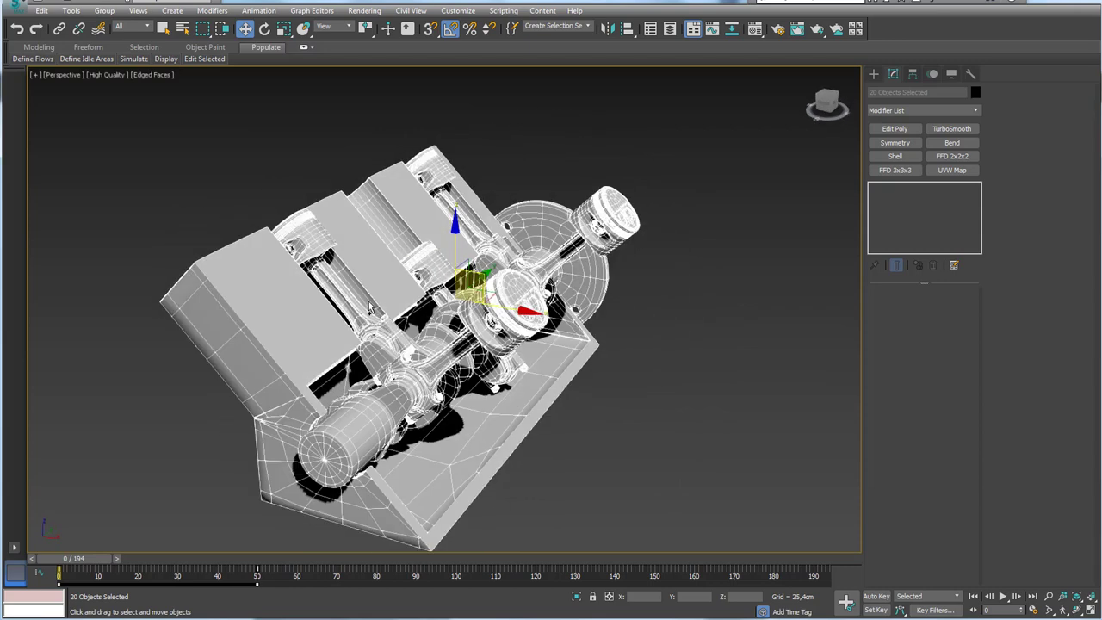
pyautogui.moveTo(366, 310)
pyautogui.mouseDown()
pyautogui.moveTo(312, 268)
pyautogui.moveTo(317, 257)
pyautogui.mouseUp()
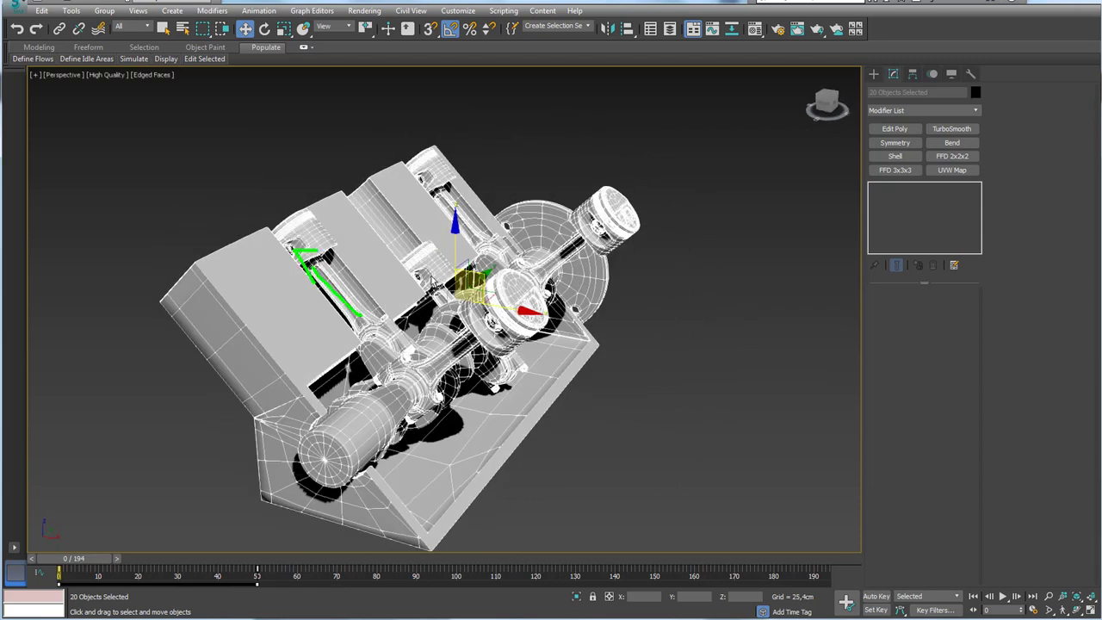
pyautogui.moveTo(431, 279)
pyautogui.mouseDown()
pyautogui.moveTo(440, 138)
pyautogui.moveTo(452, 198)
pyautogui.mouseUp()
pyautogui.press('Escape')
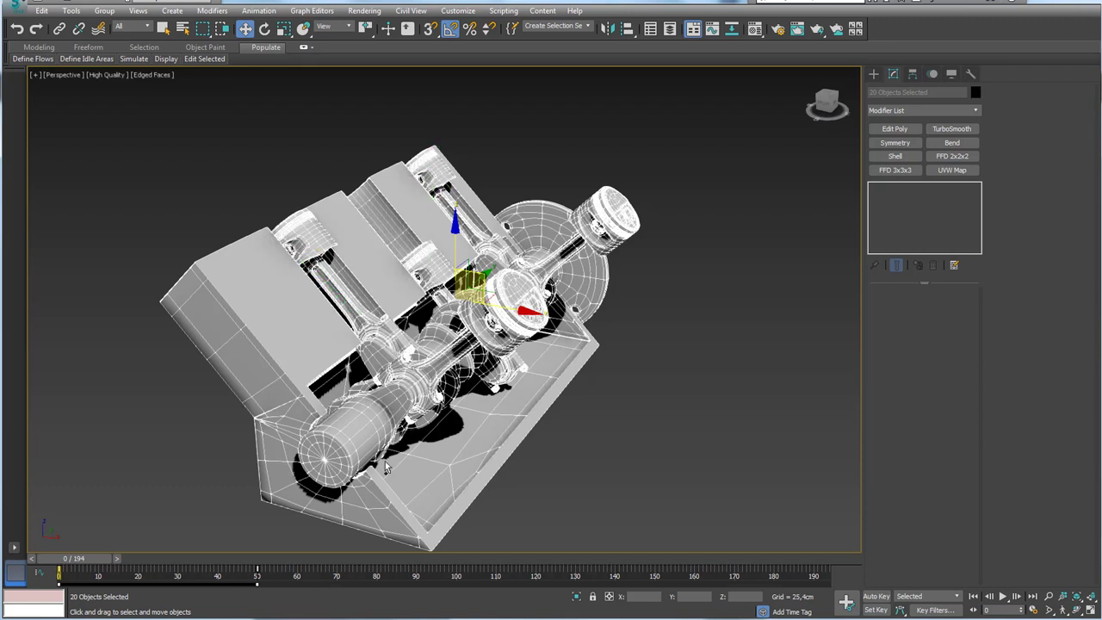
# Back in the piston rig, rotate the dummy 55 degrees and scrub frames 0–19 to test.
pyautogui.click(303, 575)
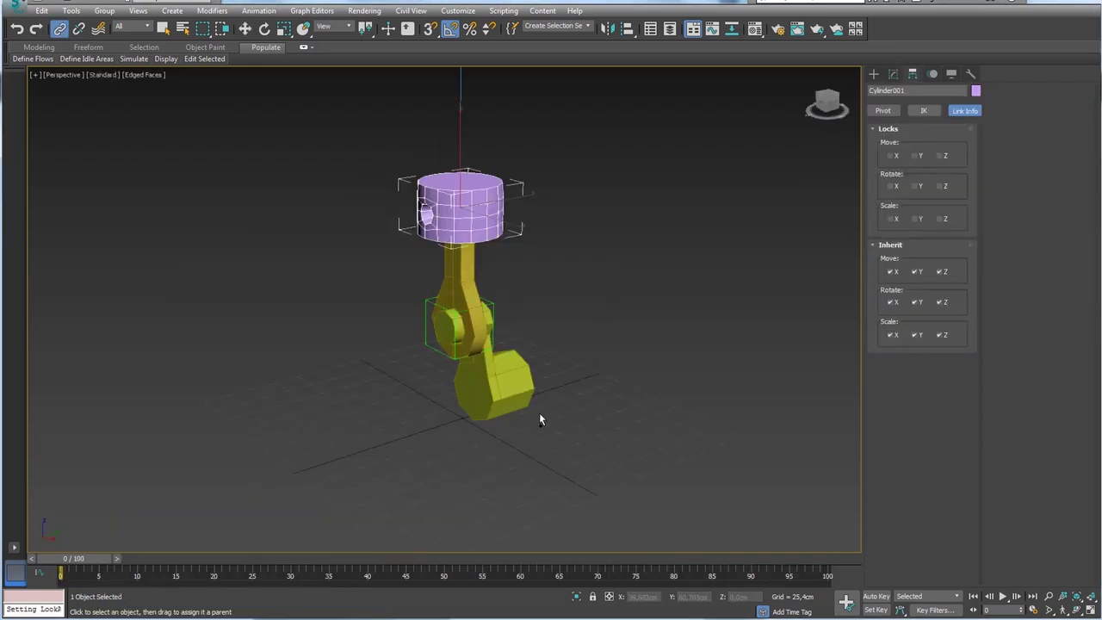
pyautogui.moveTo(539, 419)
pyautogui.keyDown('alt'); pyautogui.mouseDown(button='middle')
pyautogui.moveTo(518, 413)
pyautogui.moveTo(572, 413)
pyautogui.moveTo(478, 214)
pyautogui.mouseUp(button='middle'); pyautogui.keyUp('alt')
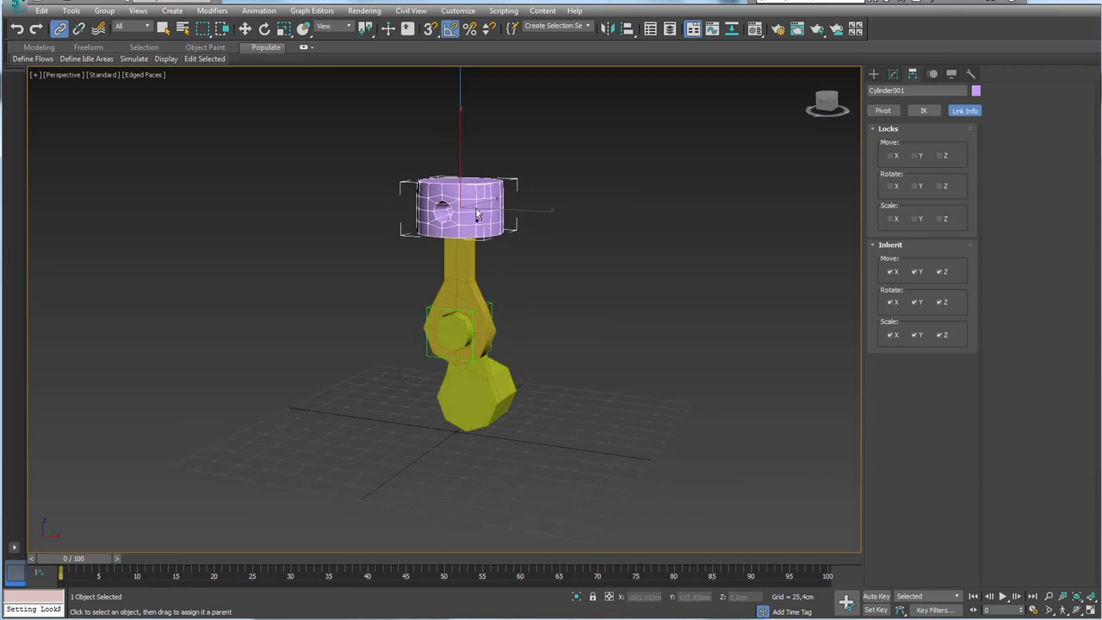
pyautogui.press('e')
pyautogui.click(475, 312)
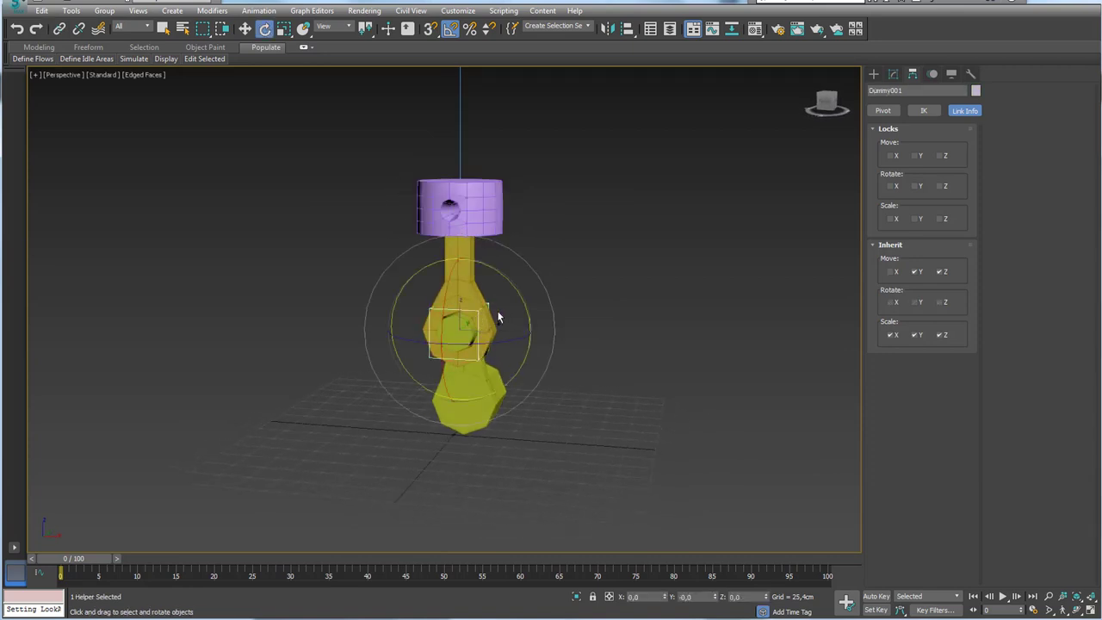
pyautogui.moveTo(506, 297); pyautogui.dragTo(526, 317)
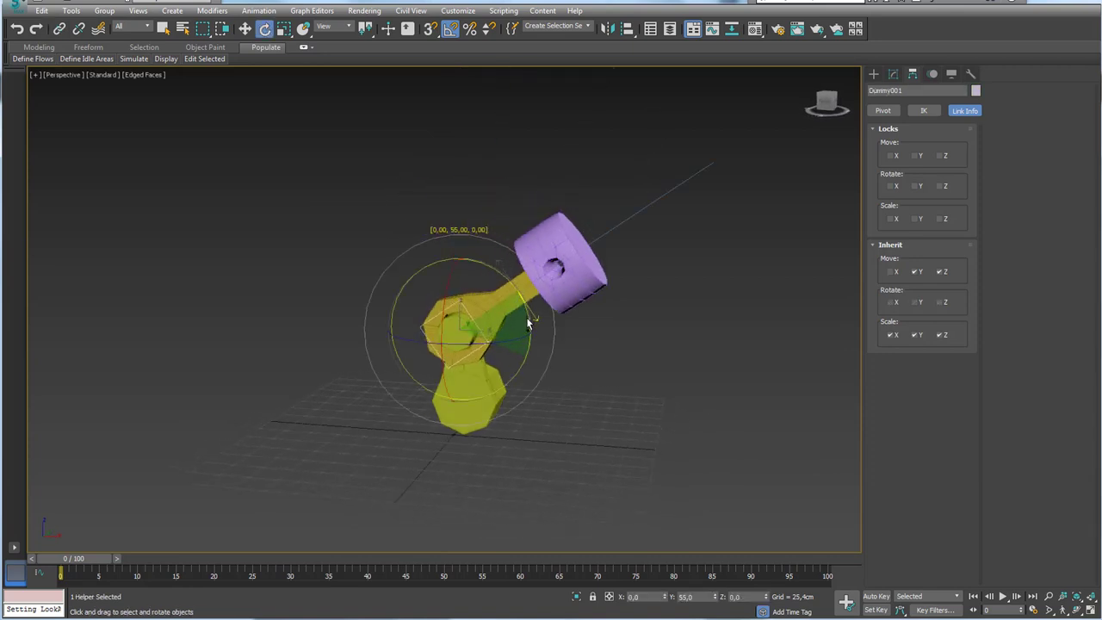
pyautogui.moveTo(95, 558)
pyautogui.mouseDown()
pyautogui.moveTo(240, 556)
pyautogui.moveTo(123, 557)
pyautogui.mouseUp()
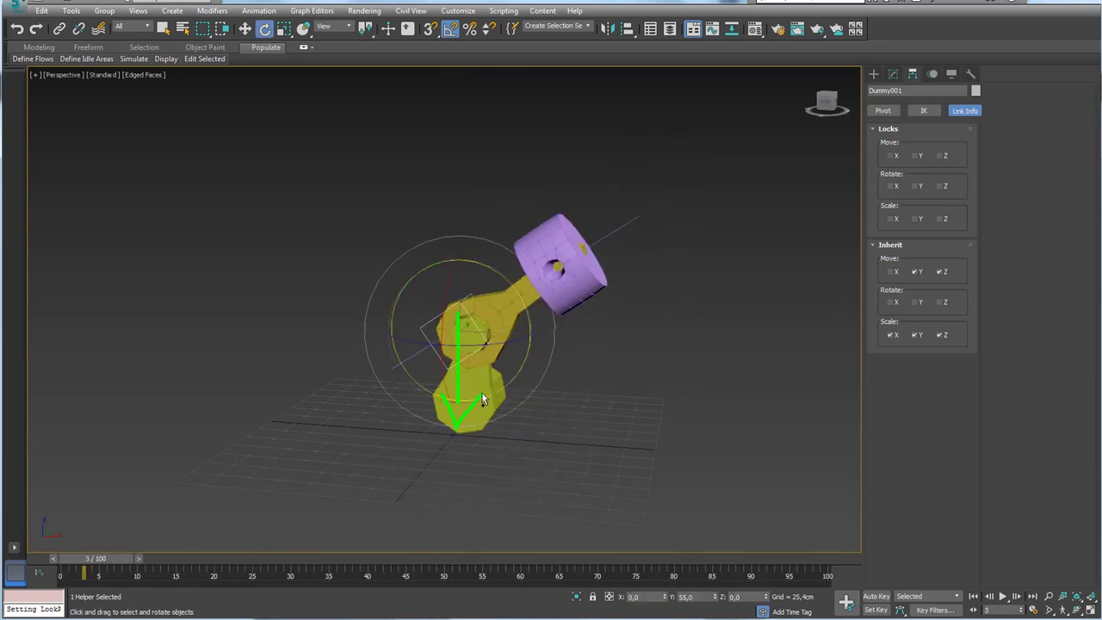
pyautogui.moveTo(436, 310)
pyautogui.mouseDown()
pyautogui.moveTo(459, 282)
pyautogui.moveTo(473, 306)
pyautogui.mouseUp()
pyautogui.moveTo(486, 349)
pyautogui.mouseDown()
pyautogui.moveTo(549, 295)
pyautogui.moveTo(566, 302)
pyautogui.mouseUp()
pyautogui.press('Escape')
pyautogui.moveTo(116, 561); pyautogui.dragTo(54, 555)
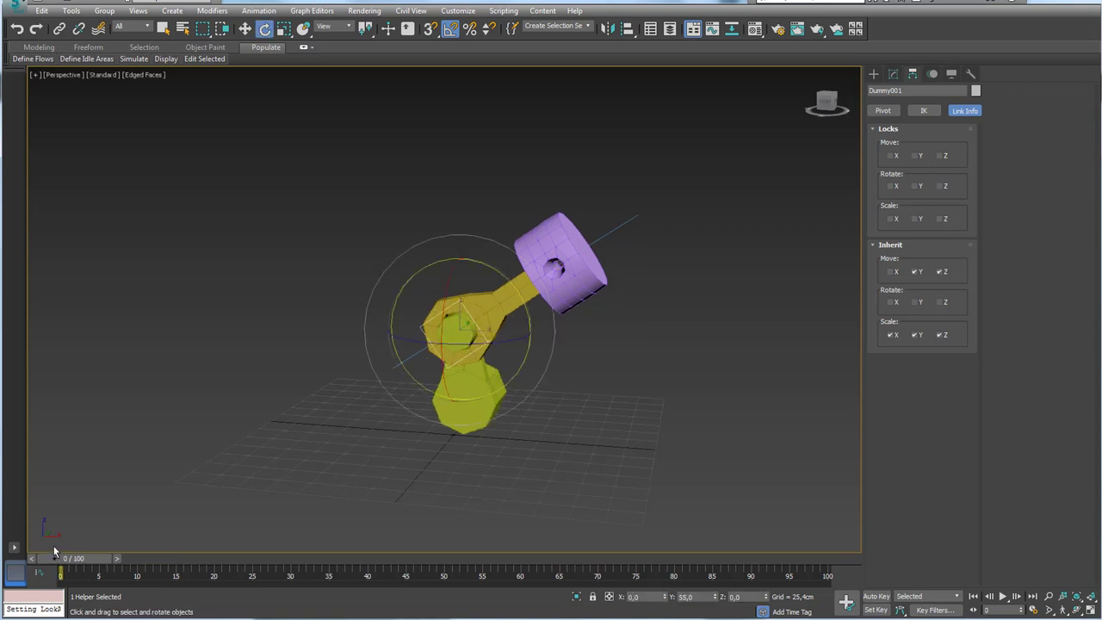
# Select the purple piston and scrub to frame 6 to test the linkage.
pyautogui.click(584, 290)
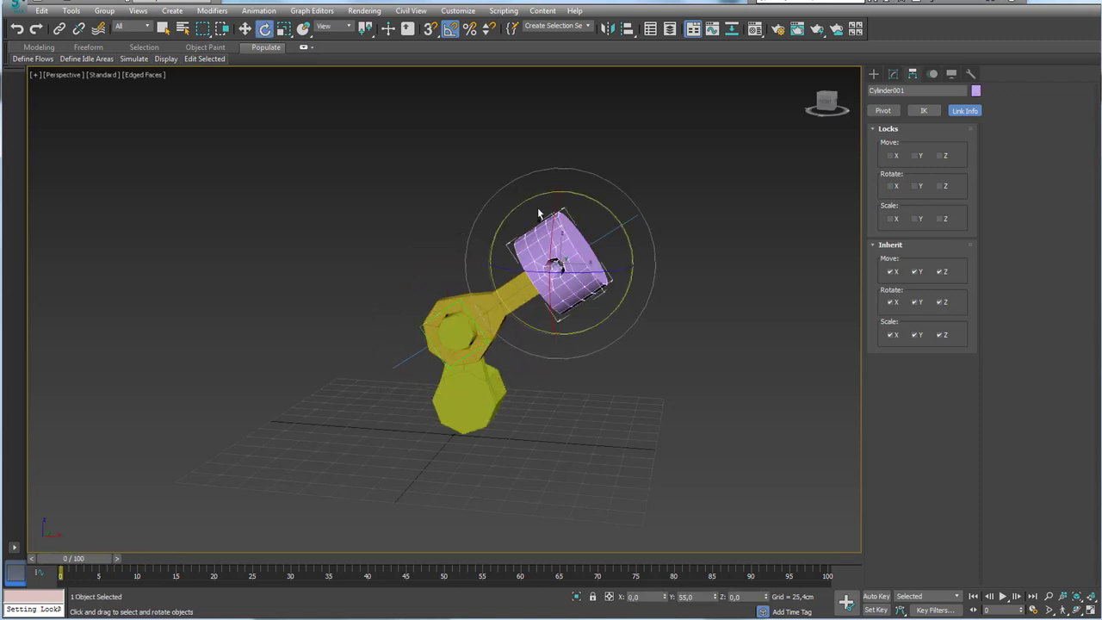
pyautogui.moveTo(84, 559)
pyautogui.mouseDown()
pyautogui.moveTo(139, 559)
pyautogui.moveTo(126, 559)
pyautogui.mouseUp()
pyautogui.press('e')
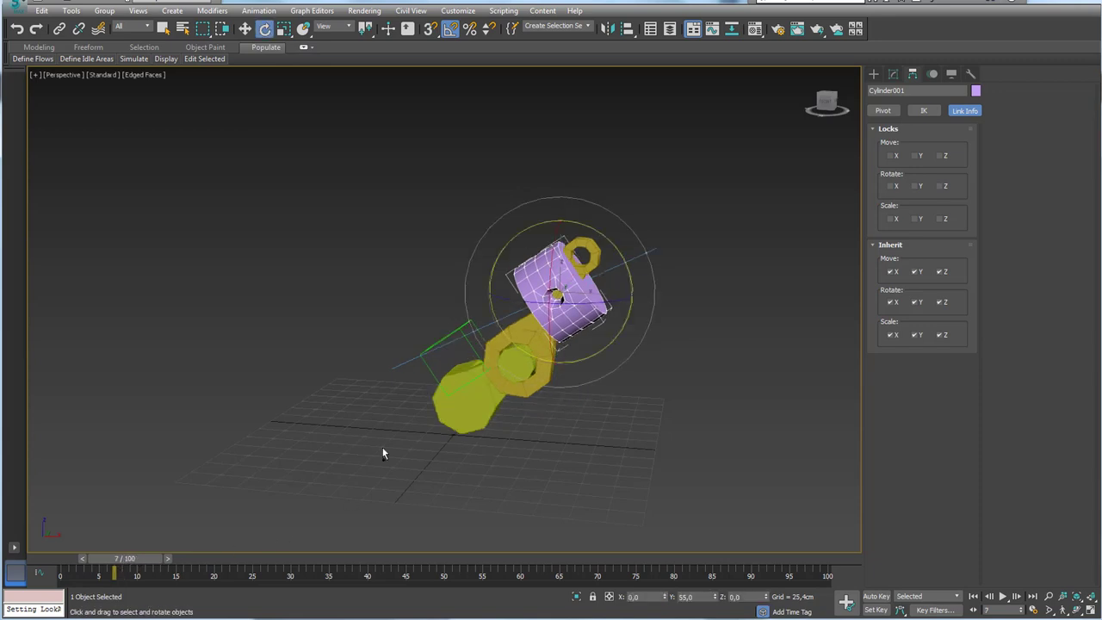
pyautogui.click(656, 323)
pyautogui.click(556, 296)
pyautogui.moveTo(557, 296)
pyautogui.mouseDown()
pyautogui.moveTo(562, 285)
pyautogui.moveTo(654, 264)
pyautogui.mouseUp()
pyautogui.press('w')
pyautogui.keyDown('alt'); pyautogui.moveTo(480, 355); pyautogui.dragTo(646, 281, button='middle'); pyautogui.keyUp('alt')
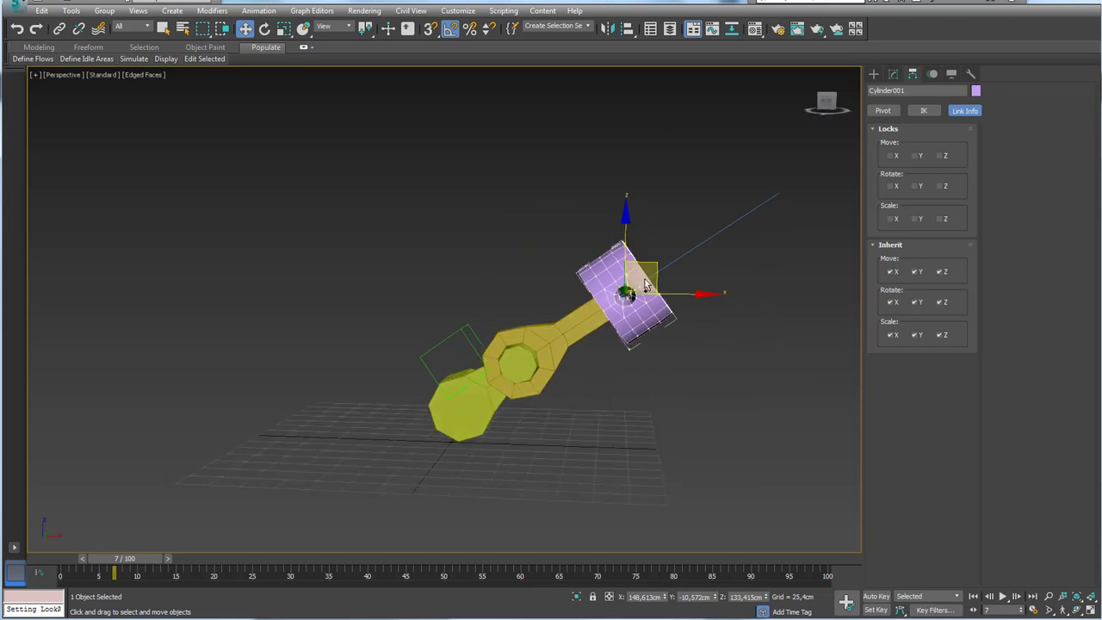
# Set the reference coordinate system to Local and scrub the crank motion to frame 7.
pyautogui.click(345, 28)
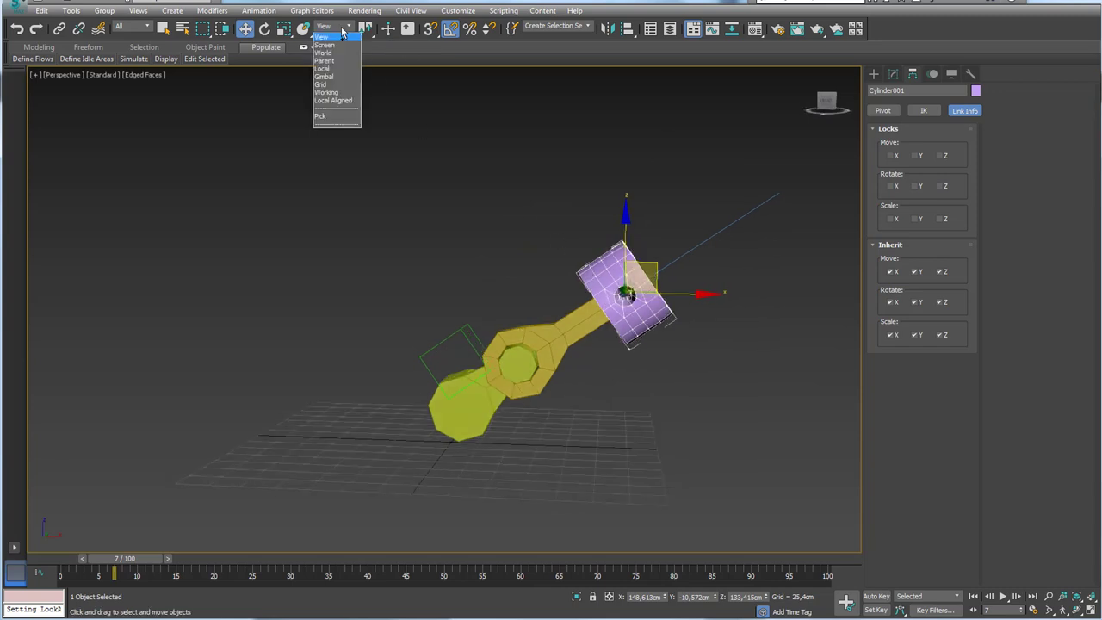
pyautogui.click(332, 75)
pyautogui.moveTo(724, 225)
pyautogui.mouseDown()
pyautogui.moveTo(670, 259)
pyautogui.moveTo(689, 259)
pyautogui.moveTo(739, 205)
pyautogui.mouseUp()
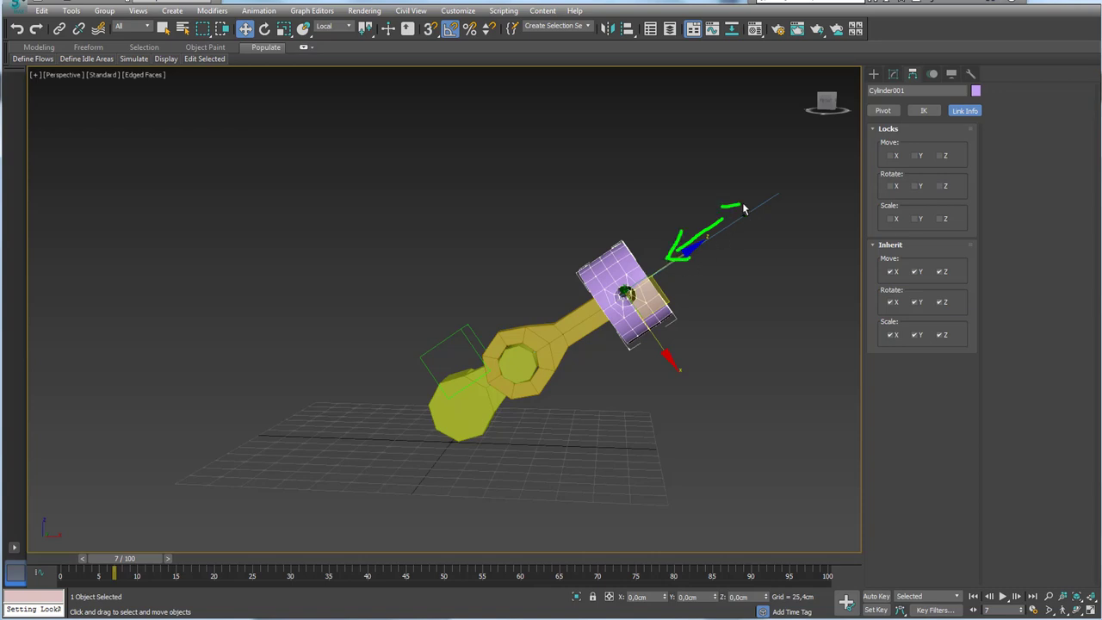
pyautogui.click(468, 342)
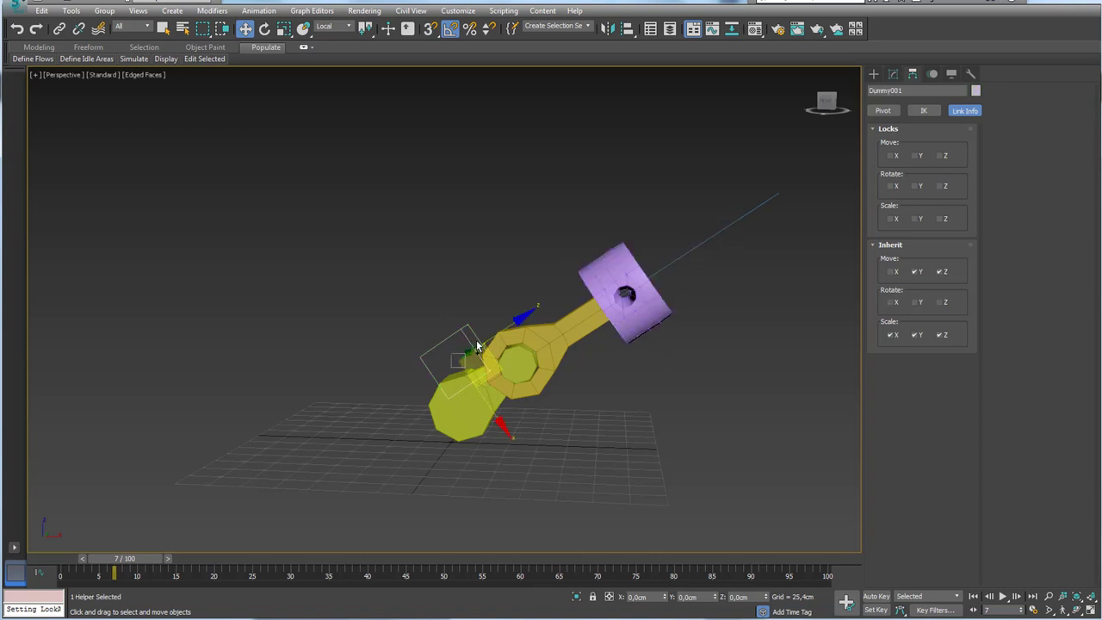
pyautogui.click(478, 345)
pyautogui.moveTo(145, 562)
pyautogui.mouseDown()
pyautogui.moveTo(344, 562)
pyautogui.moveTo(99, 562)
pyautogui.moveTo(143, 562)
pyautogui.mouseUp()
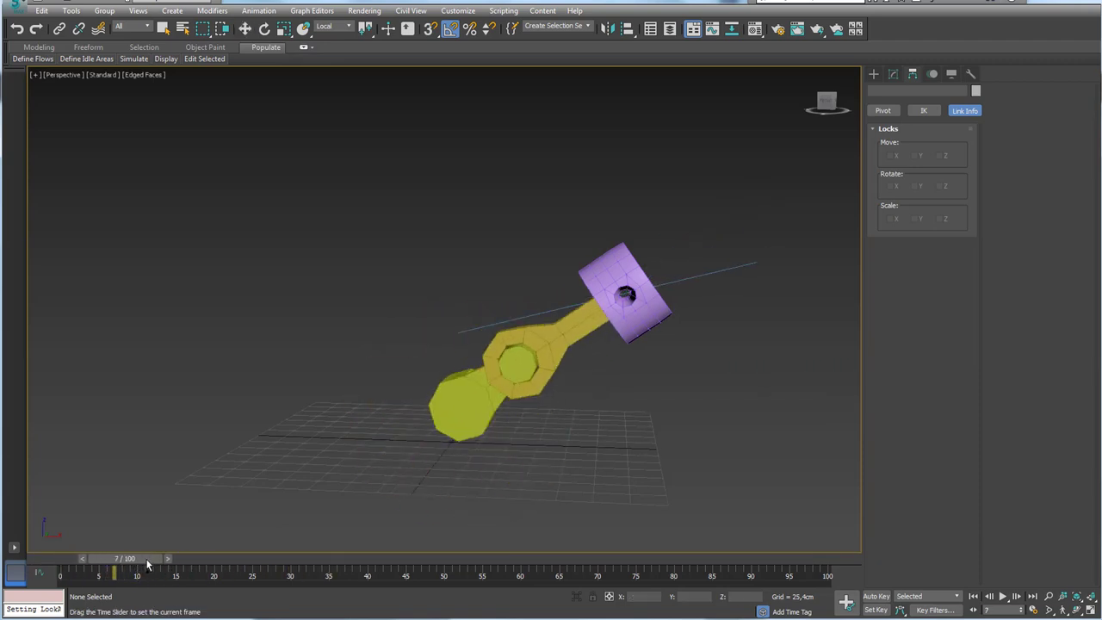
pyautogui.press('w')
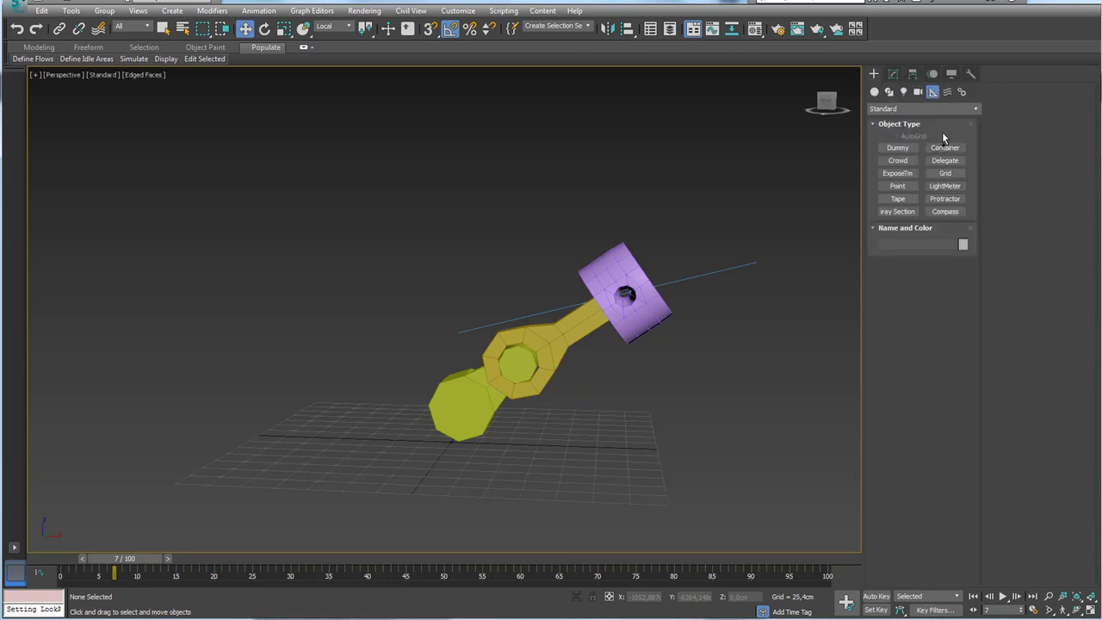
# Create a dummy helper box beside the piston.
pyautogui.click(897, 148)
pyautogui.keyDown('alt'); pyautogui.moveTo(667, 375); pyautogui.dragTo(622, 463, button='middle'); pyautogui.keyUp('alt')
pyautogui.moveTo(627, 466); pyautogui.dragTo(649, 490)
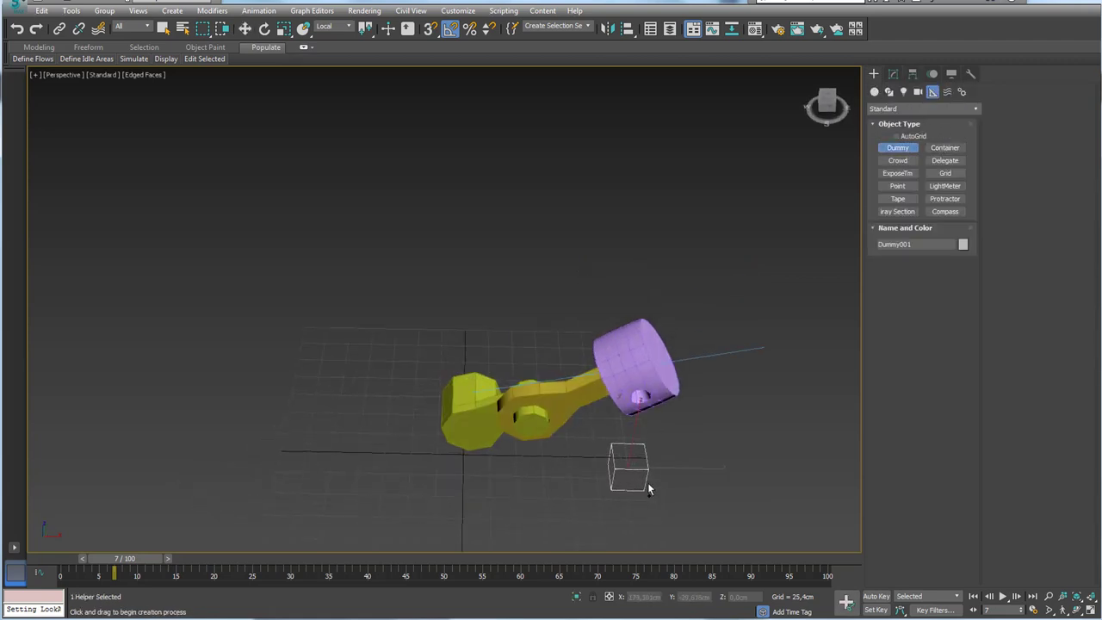
pyautogui.moveTo(667, 485)
pyautogui.keyDown('alt'); pyautogui.mouseDown(button='middle')
pyautogui.moveTo(680, 432)
pyautogui.moveTo(652, 428)
pyautogui.moveTo(664, 398)
pyautogui.mouseUp(button='middle'); pyautogui.keyUp('alt')
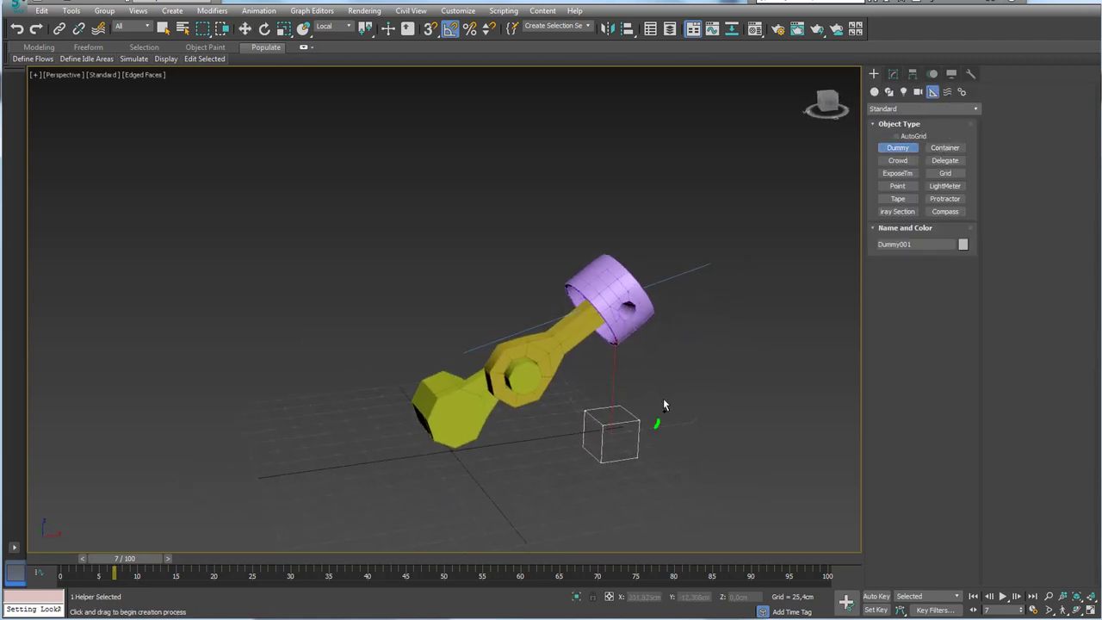
pyautogui.moveTo(664, 405); pyautogui.dragTo(664, 364)
pyautogui.press('Escape')
# Align the dummy to the piston's pivot point, matching X and Y orientation.
pyautogui.click(627, 29)
pyautogui.click(614, 284)
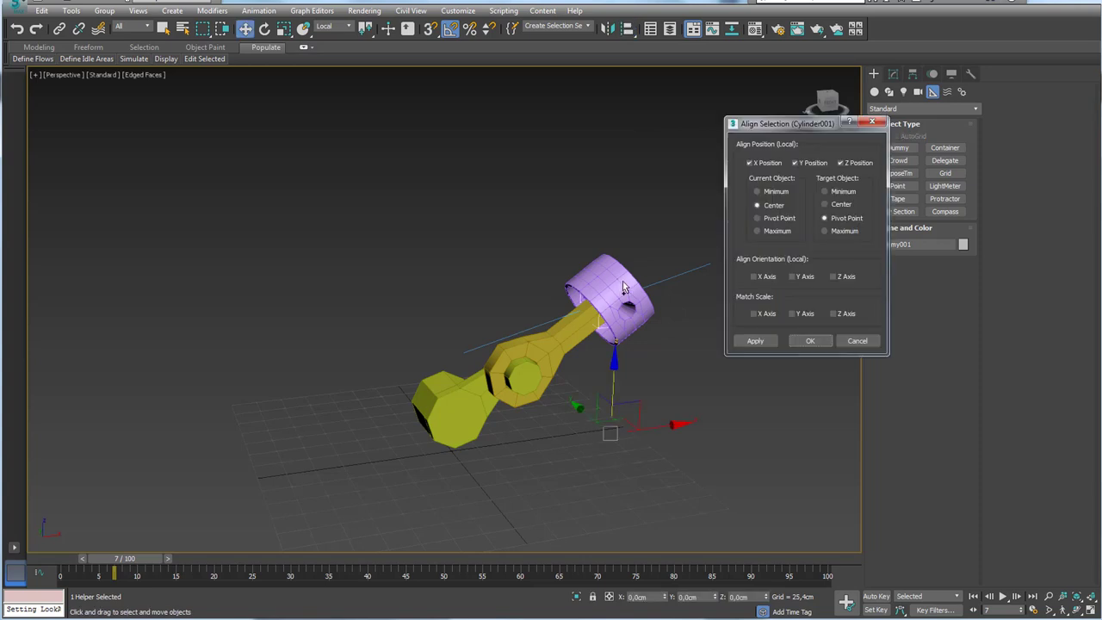
pyautogui.press('Return')
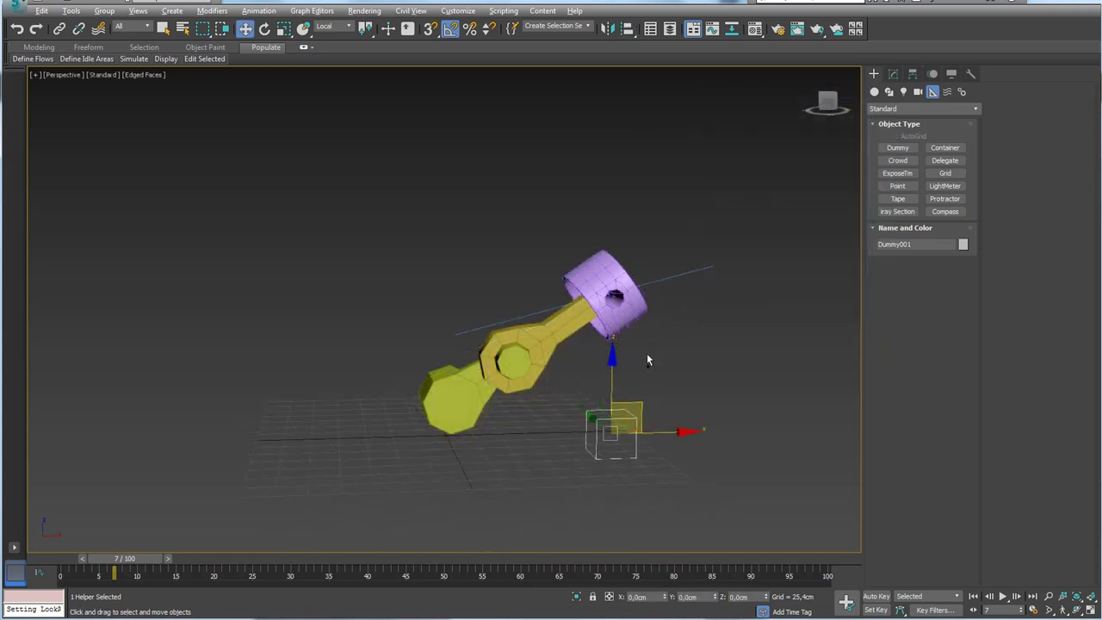
pyautogui.moveTo(659, 367); pyautogui.dragTo(615, 349, button='middle')
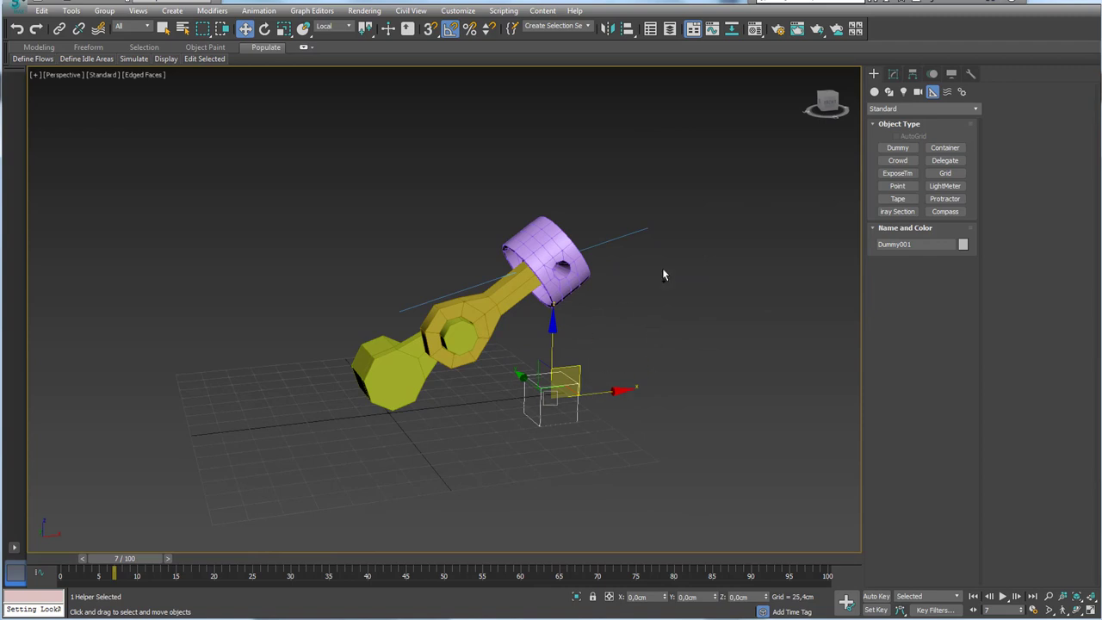
pyautogui.moveTo(827, 104)
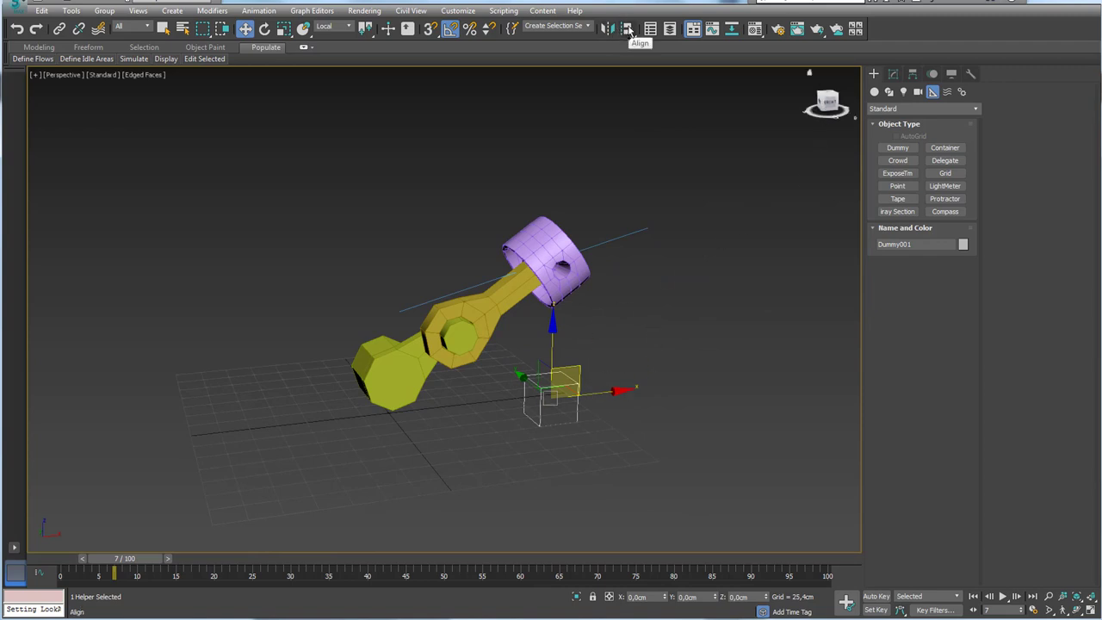
pyautogui.click(628, 29)
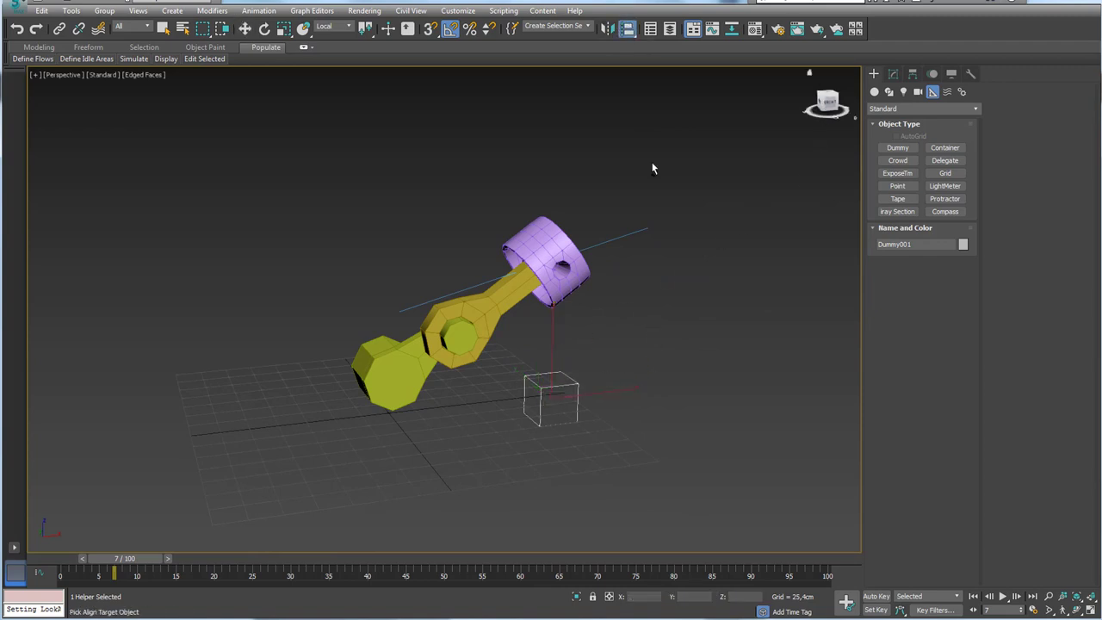
pyautogui.click(545, 239)
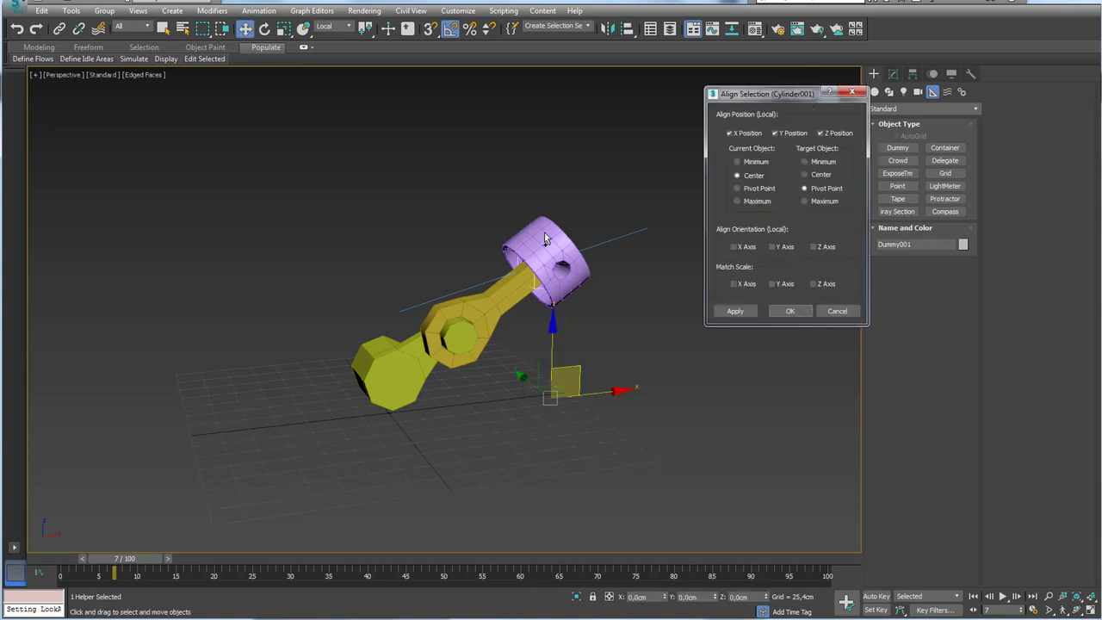
pyautogui.click(734, 247)
pyautogui.click(776, 248)
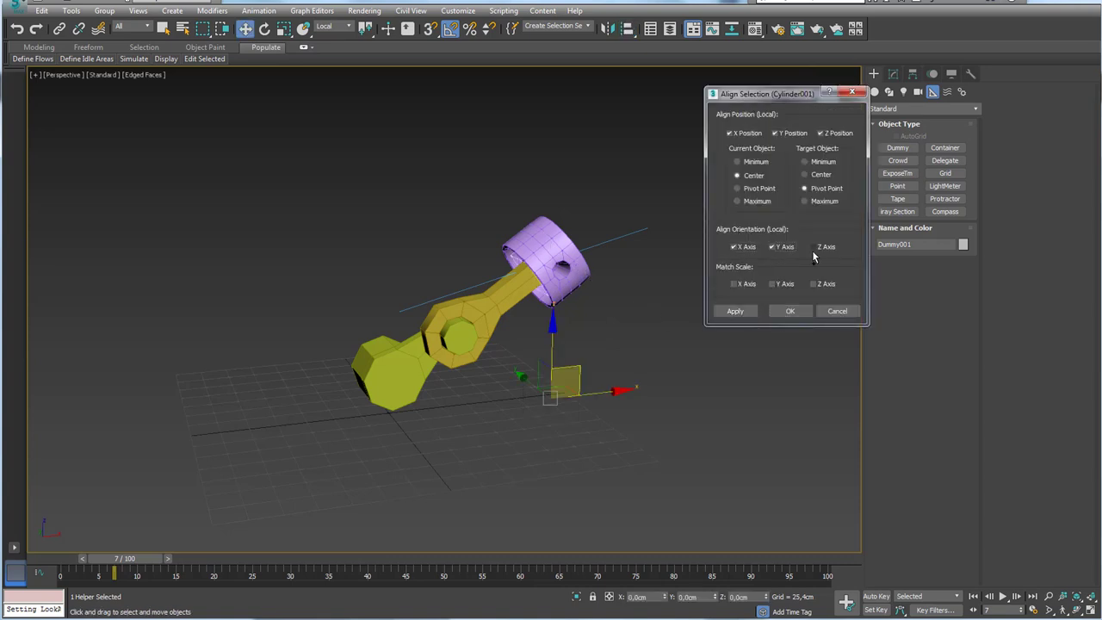
pyautogui.click(790, 311)
# Scale the dummy up uniformly so it encloses the piston.
pyautogui.moveTo(612, 258)
pyautogui.keyDown('alt'); pyautogui.mouseDown(button='middle')
pyautogui.moveTo(642, 273)
pyautogui.moveTo(567, 269)
pyautogui.mouseUp(button='middle'); pyautogui.keyUp('alt')
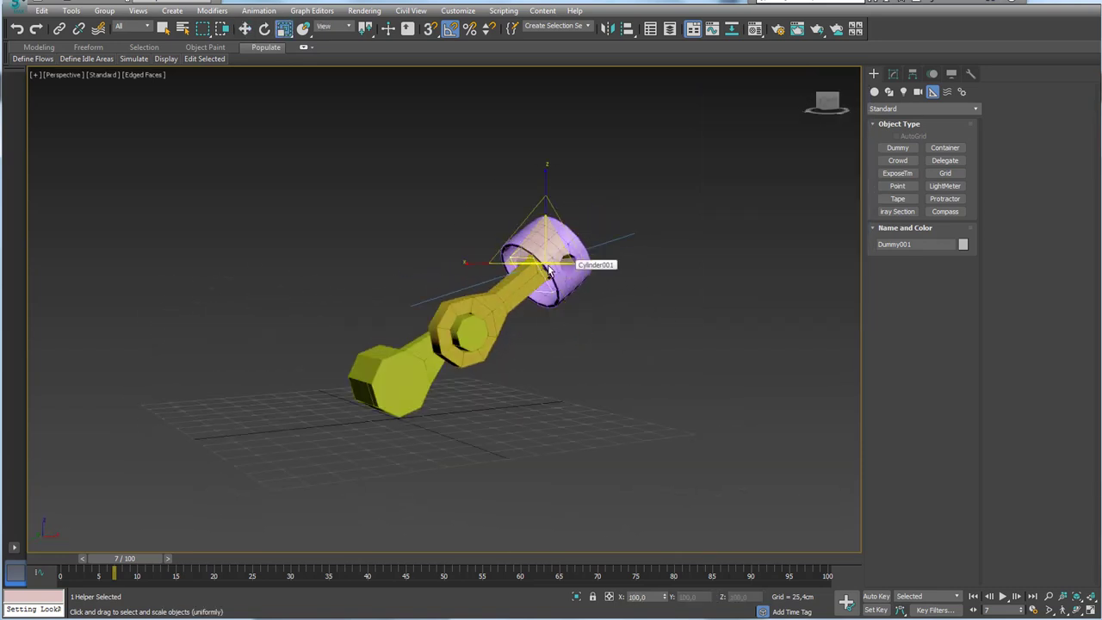
pyautogui.press('r')
pyautogui.moveTo(671, 242)
pyautogui.keyDown('alt'); pyautogui.mouseDown(button='middle')
pyautogui.moveTo(565, 312)
pyautogui.moveTo(714, 170)
pyautogui.mouseUp(button='middle'); pyautogui.keyUp('alt')
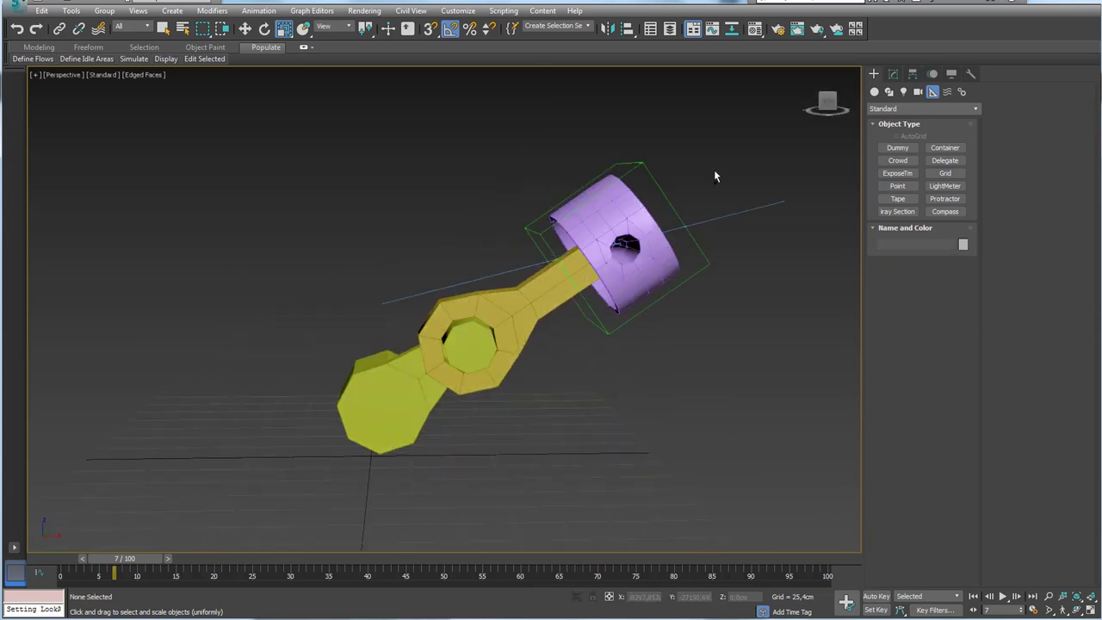
# Select the piston and link it to the new surrounding dummy as its parent.
pyautogui.click(627, 222)
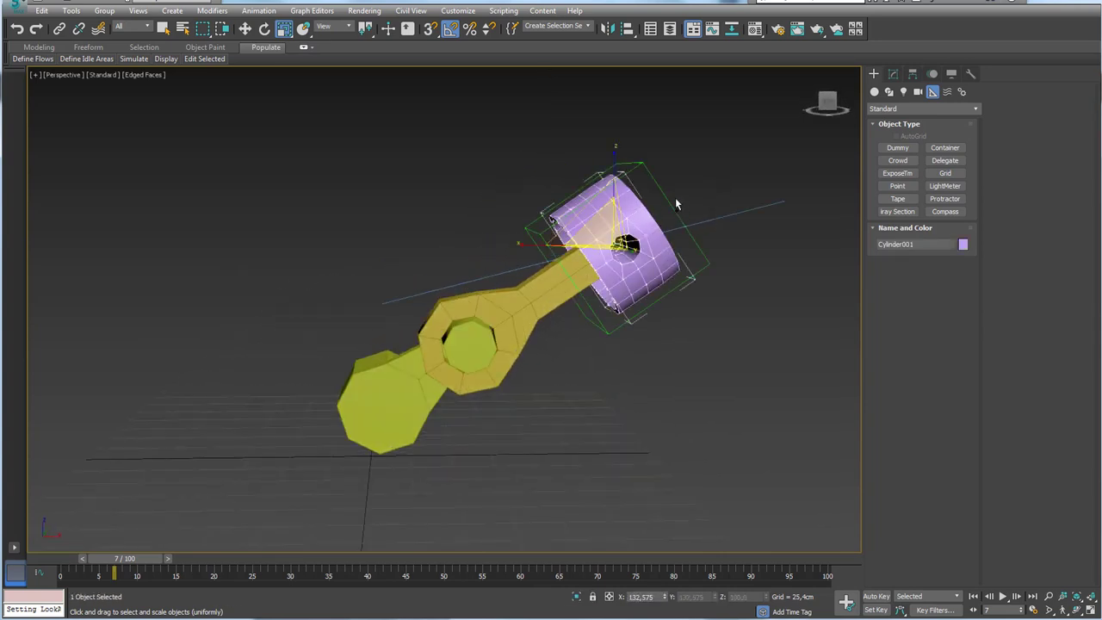
pyautogui.click(59, 28)
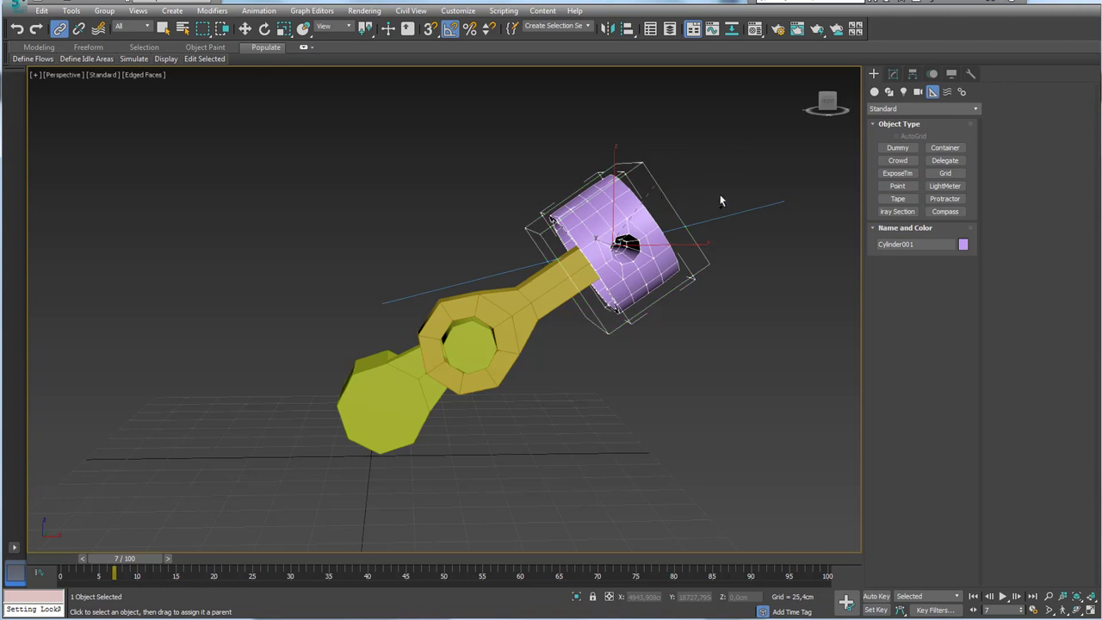
pyautogui.moveTo(713, 195)
pyautogui.keyDown('alt'); pyautogui.mouseDown(button='middle')
pyautogui.moveTo(683, 206)
pyautogui.moveTo(350, 518)
pyautogui.mouseUp(button='middle'); pyautogui.keyUp('alt')
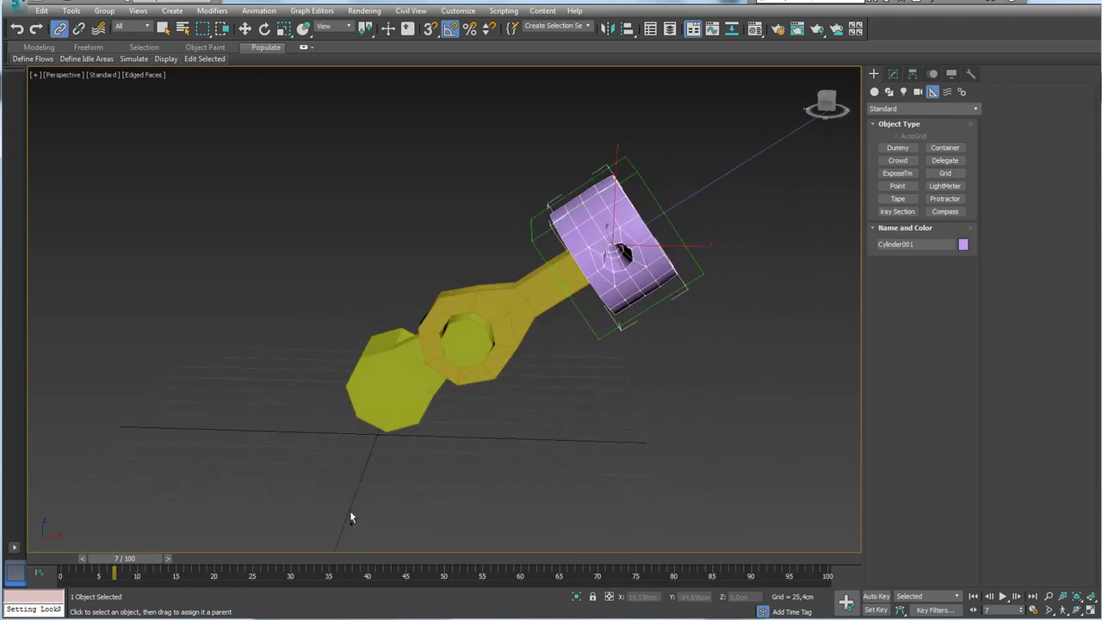
pyautogui.moveTo(153, 566)
pyautogui.mouseDown()
pyautogui.moveTo(288, 560)
pyautogui.moveTo(127, 561)
pyautogui.moveTo(151, 553)
pyautogui.mouseUp()
pyautogui.hotkey('ctrl', 'l')
pyautogui.click(584, 325)
pyautogui.moveTo(583, 320)
pyautogui.keyDown('alt'); pyautogui.mouseDown(button='middle')
pyautogui.moveTo(610, 337)
pyautogui.moveTo(618, 312)
pyautogui.moveTo(639, 302)
pyautogui.mouseUp(button='middle'); pyautogui.keyUp('alt')
pyautogui.click(623, 301)
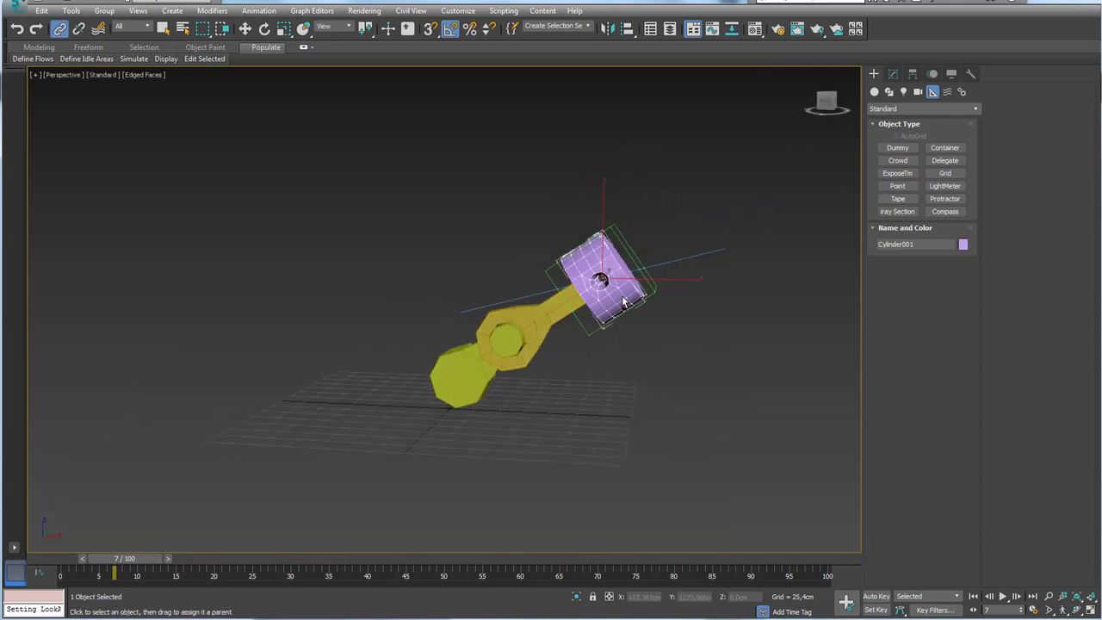
# Turn on Auto Key and, at frame 0 in wireframe front view, adjust the piston's position.
pyautogui.click(877, 596)
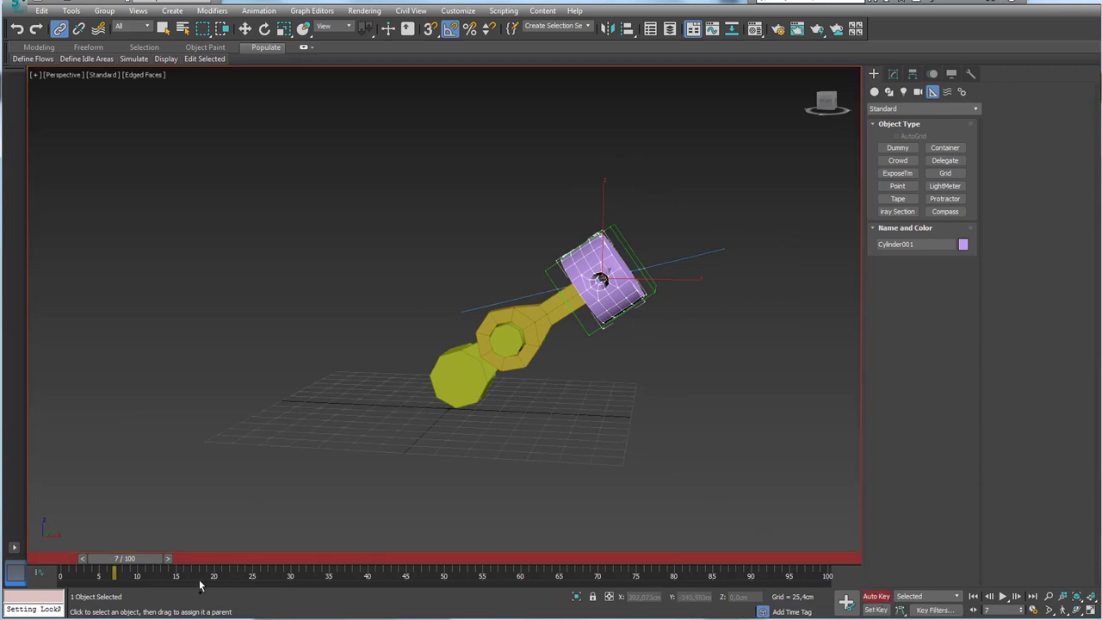
pyautogui.moveTo(150, 561); pyautogui.dragTo(87, 565)
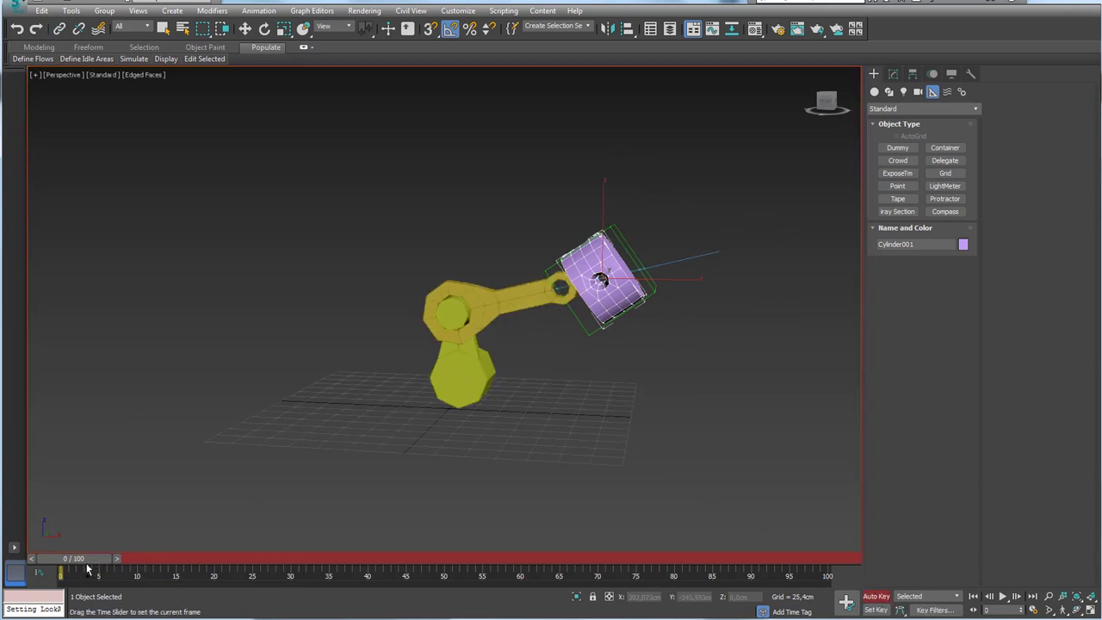
pyautogui.press('w')
pyautogui.moveTo(651, 253); pyautogui.dragTo(611, 272)
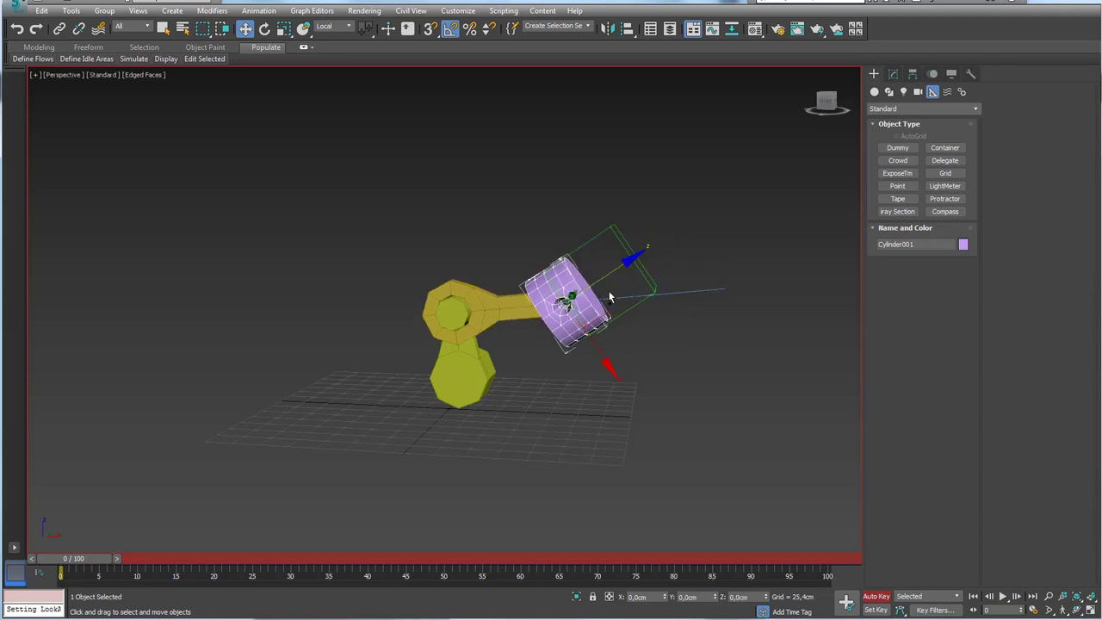
pyautogui.press('f')
pyautogui.scroll(3, 551, 323)
pyautogui.scroll(-2, 550, 323)
pyautogui.scroll(2, 550, 323)
pyautogui.press('F3')
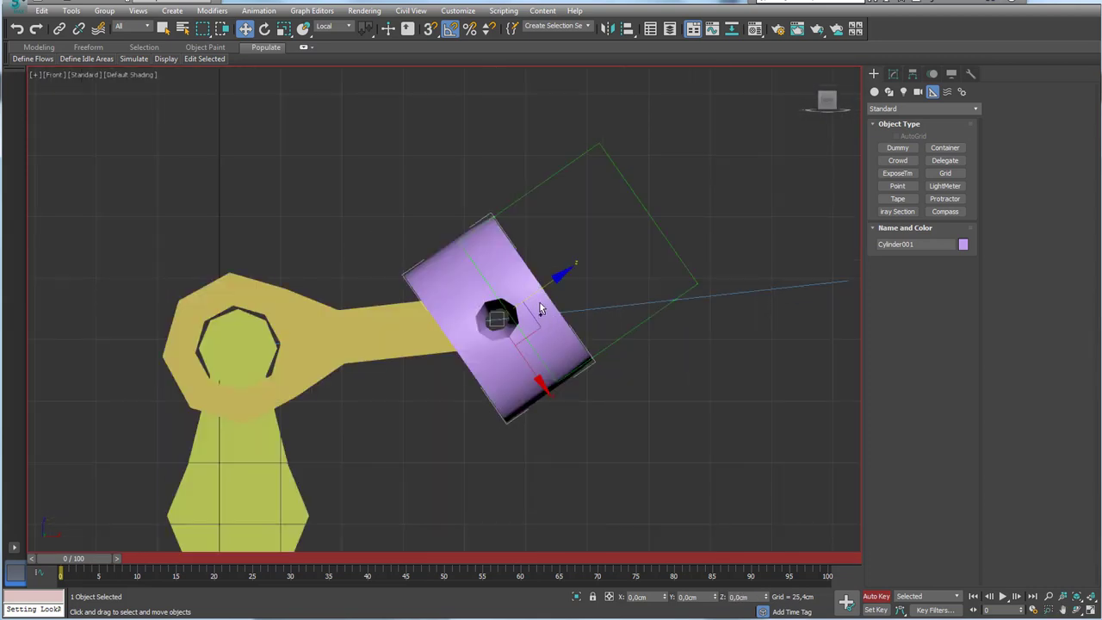
pyautogui.moveTo(541, 308); pyautogui.dragTo(565, 274, button='middle')
pyautogui.press('F3')
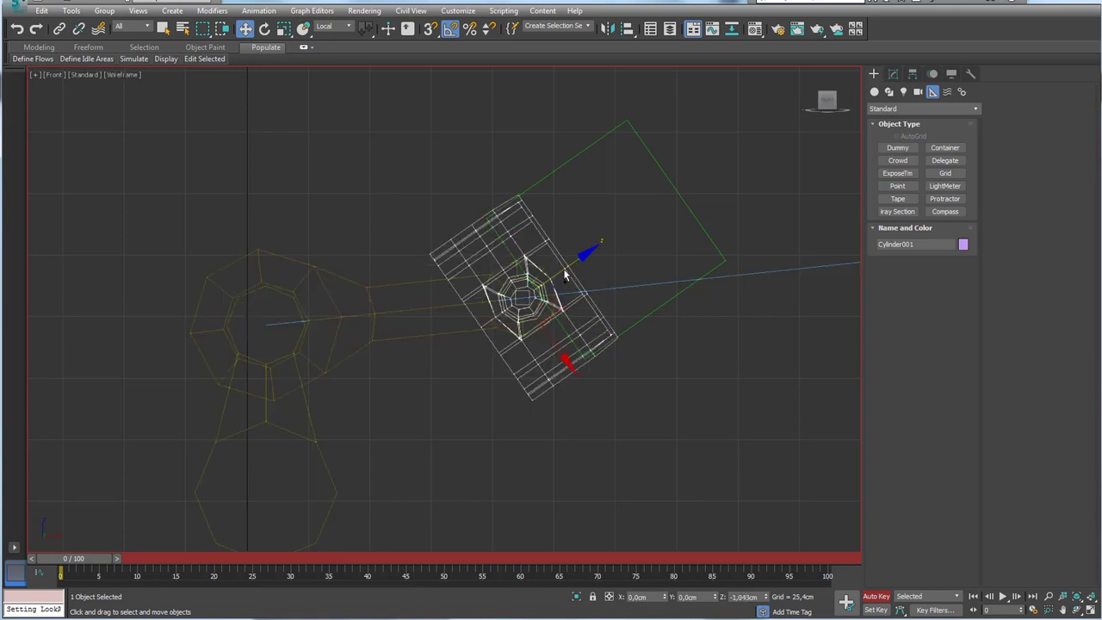
pyautogui.moveTo(565, 274); pyautogui.dragTo(563, 276)
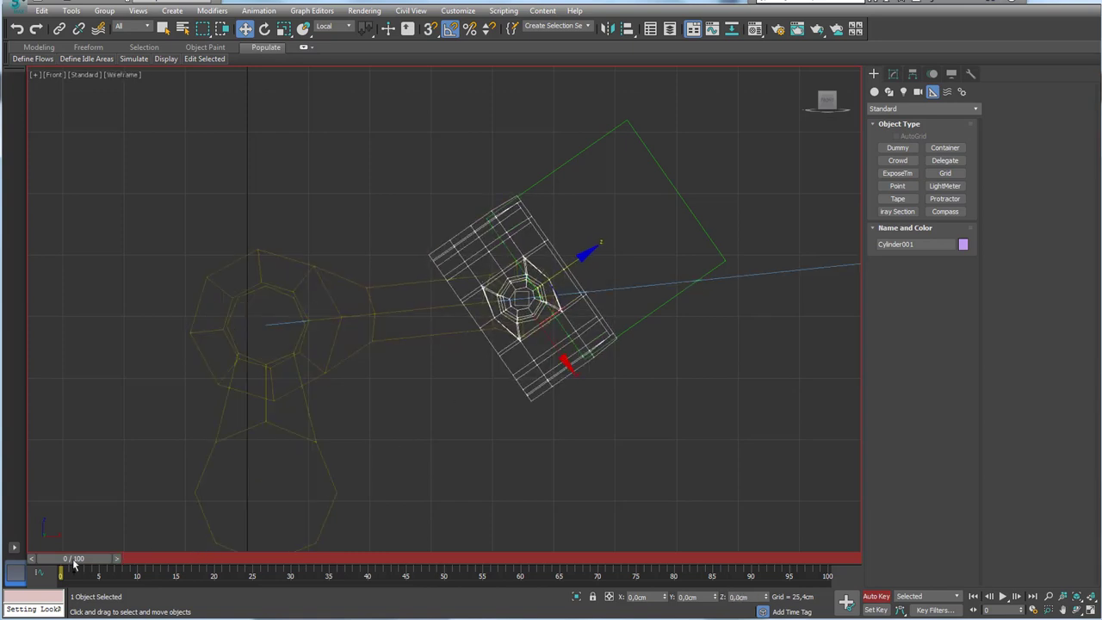
# Key the piston along its axis at frames 8, 15 and 22 to follow the rod.
pyautogui.moveTo(75, 563); pyautogui.dragTo(135, 572)
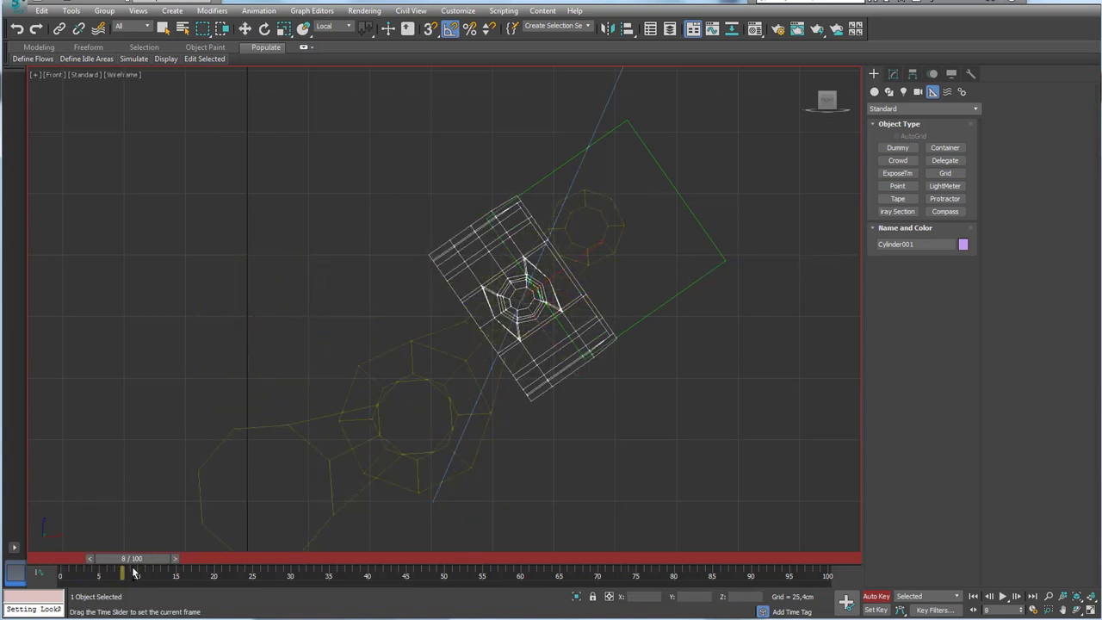
pyautogui.moveTo(131, 579); pyautogui.dragTo(131, 578)
pyautogui.press('w')
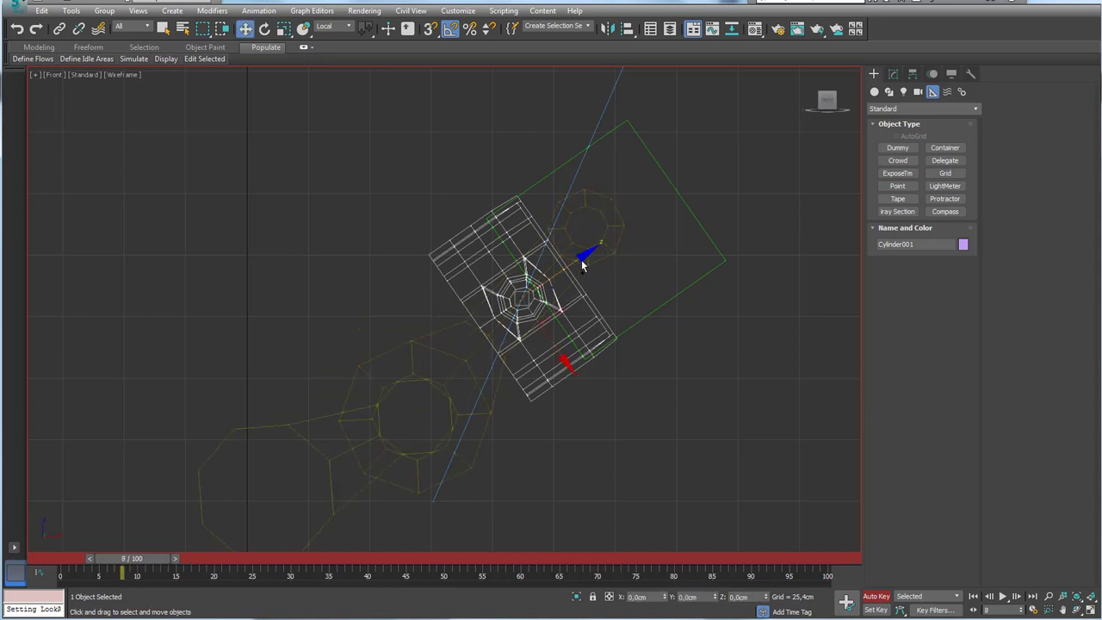
pyautogui.moveTo(582, 265); pyautogui.dragTo(671, 222)
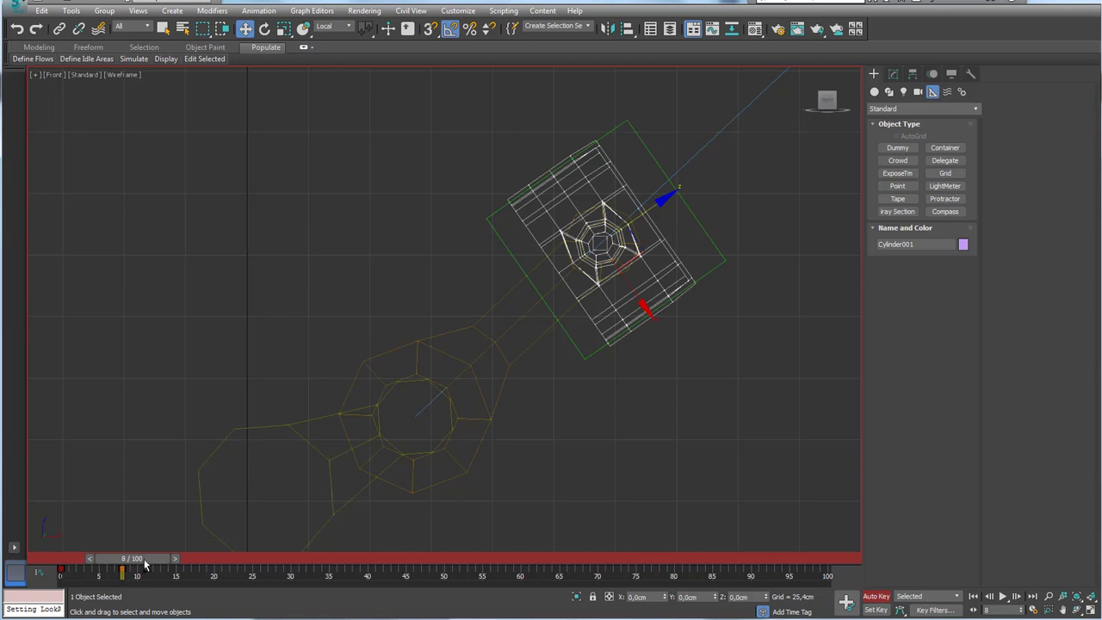
pyautogui.moveTo(145, 565)
pyautogui.mouseDown()
pyautogui.moveTo(210, 559)
pyautogui.moveTo(197, 560)
pyautogui.mouseUp()
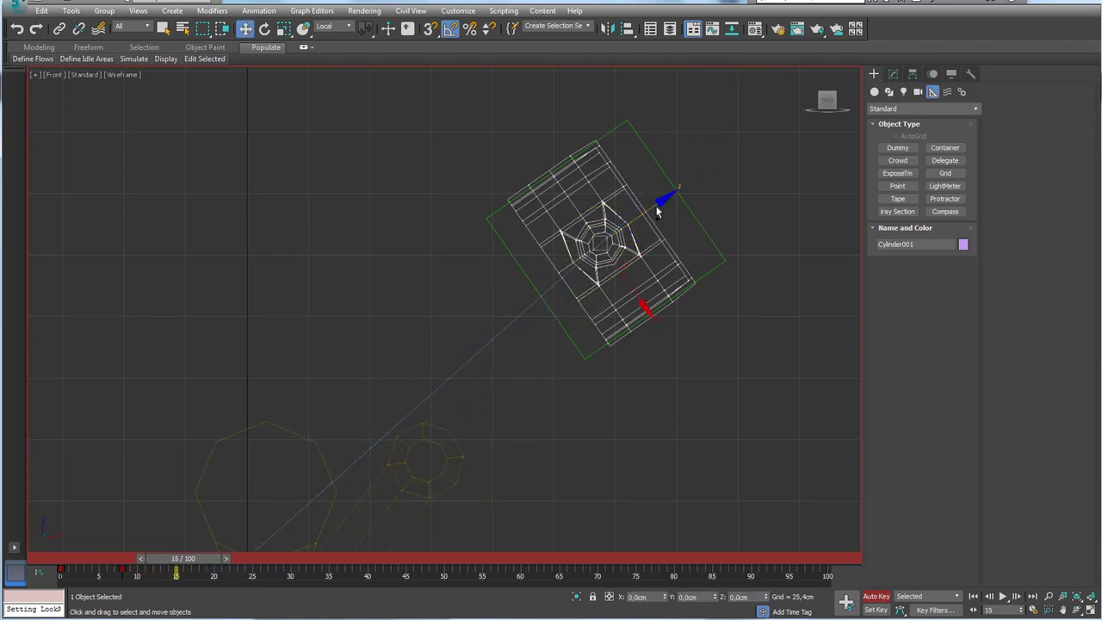
pyautogui.moveTo(655, 205); pyautogui.dragTo(400, 372)
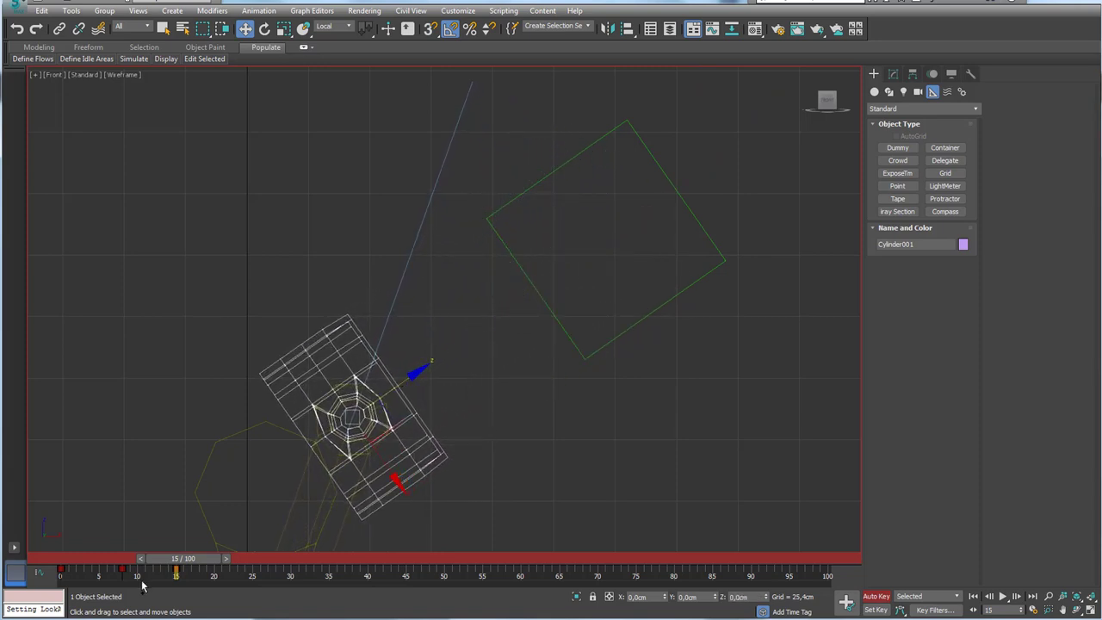
pyautogui.moveTo(205, 564); pyautogui.dragTo(256, 549)
pyautogui.moveTo(408, 388); pyautogui.dragTo(426, 372)
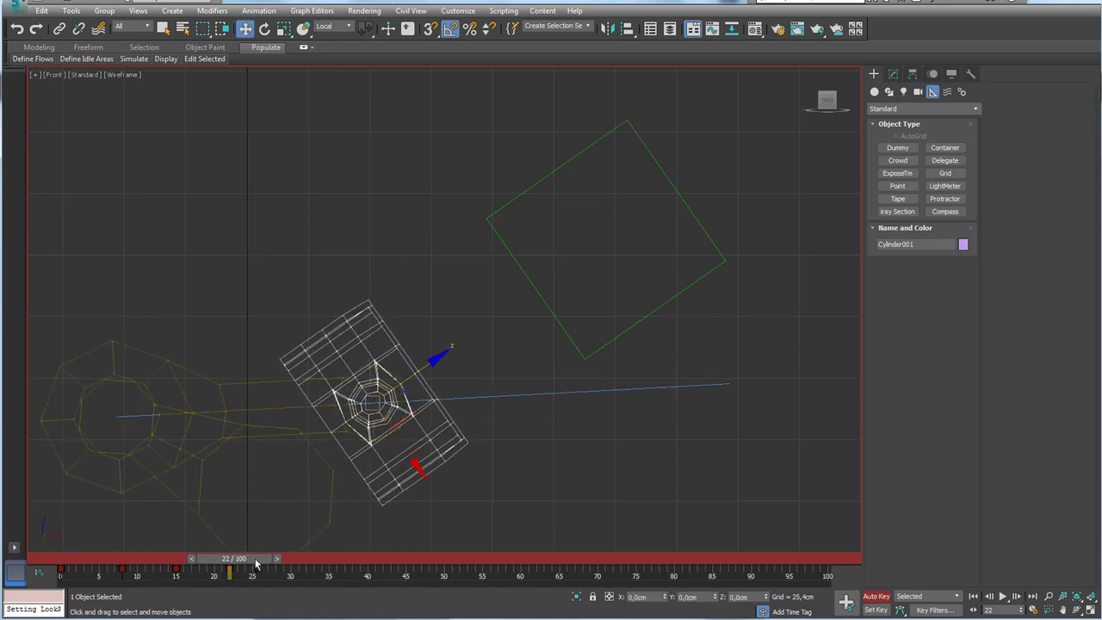
# Key the piston at frames 28 and 35, then return to Perspective view.
pyautogui.moveTo(256, 560); pyautogui.dragTo(294, 560)
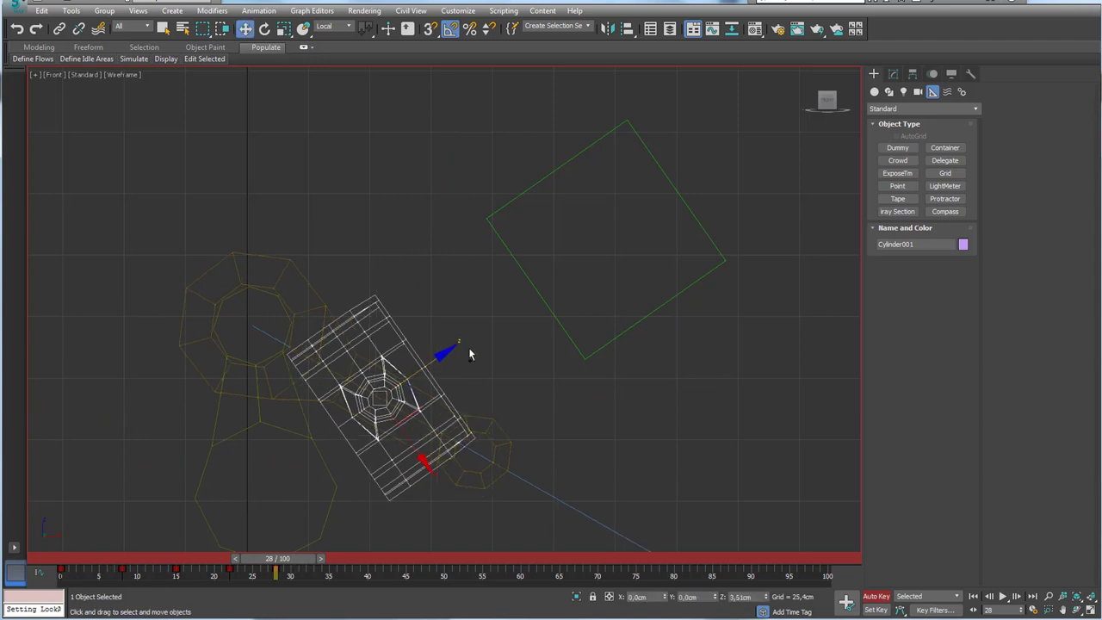
pyautogui.moveTo(468, 349); pyautogui.dragTo(554, 295)
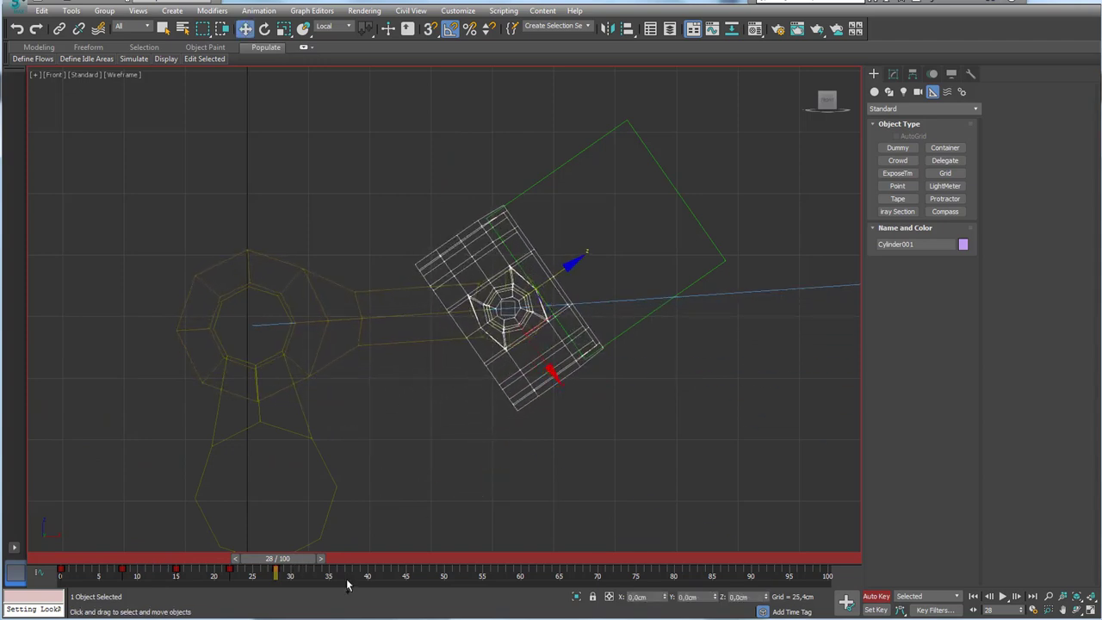
pyautogui.moveTo(300, 563); pyautogui.dragTo(345, 551)
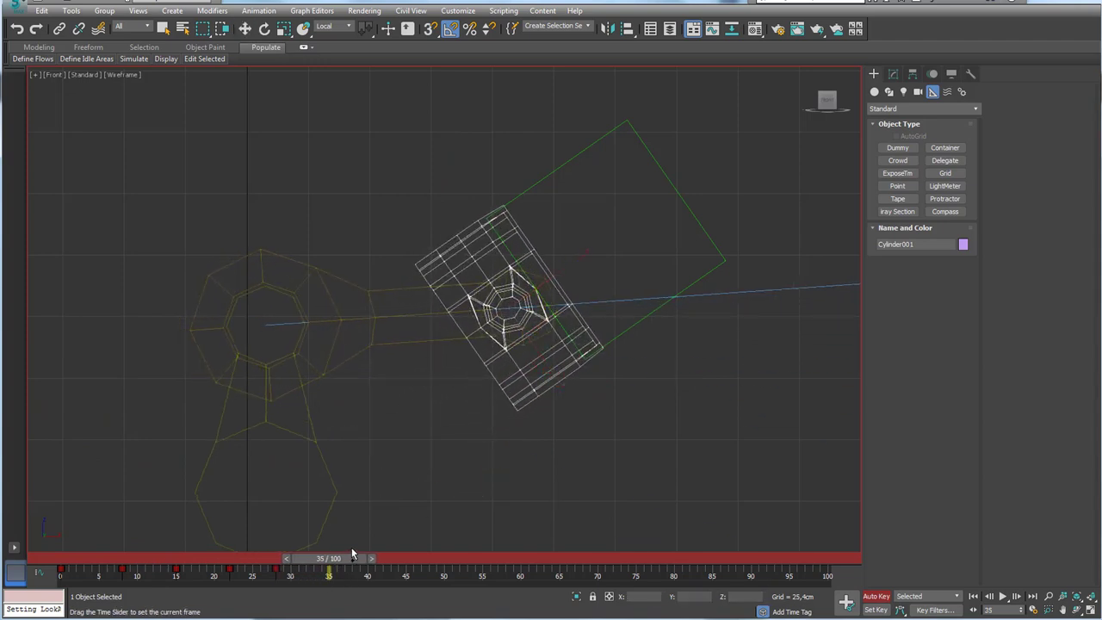
pyautogui.moveTo(560, 289); pyautogui.dragTo(571, 282)
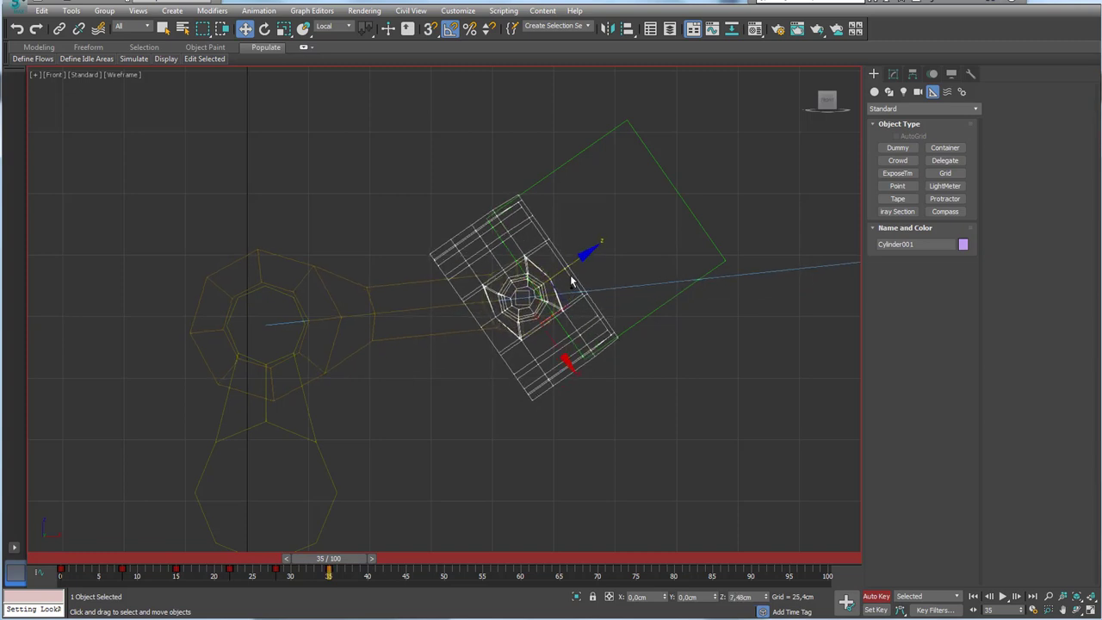
pyautogui.scroll(-3, 618, 380)
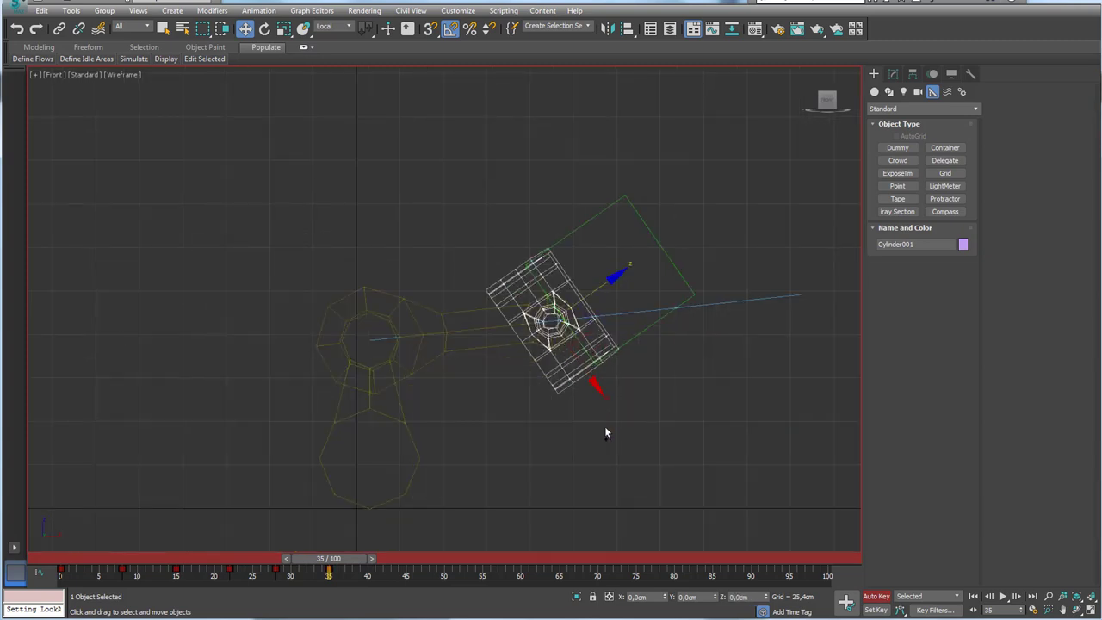
pyautogui.press('p')
pyautogui.moveTo(635, 419); pyautogui.dragTo(503, 486, button='middle')
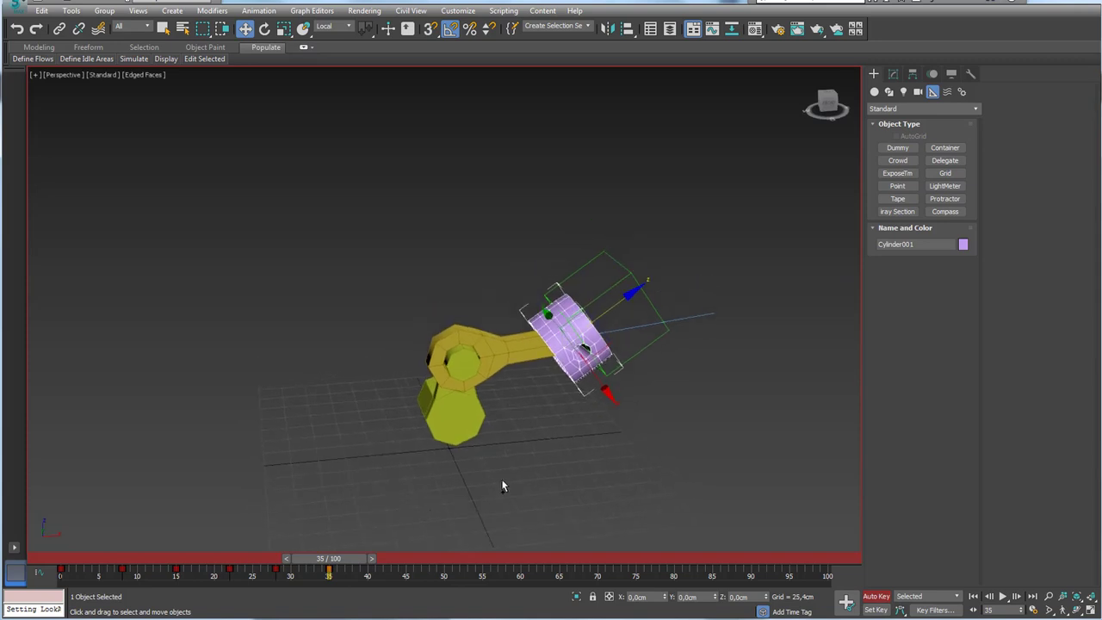
pyautogui.moveTo(344, 561)
pyautogui.mouseDown()
pyautogui.moveTo(329, 575)
pyautogui.moveTo(76, 575)
pyautogui.mouseUp()
pyautogui.press('w')
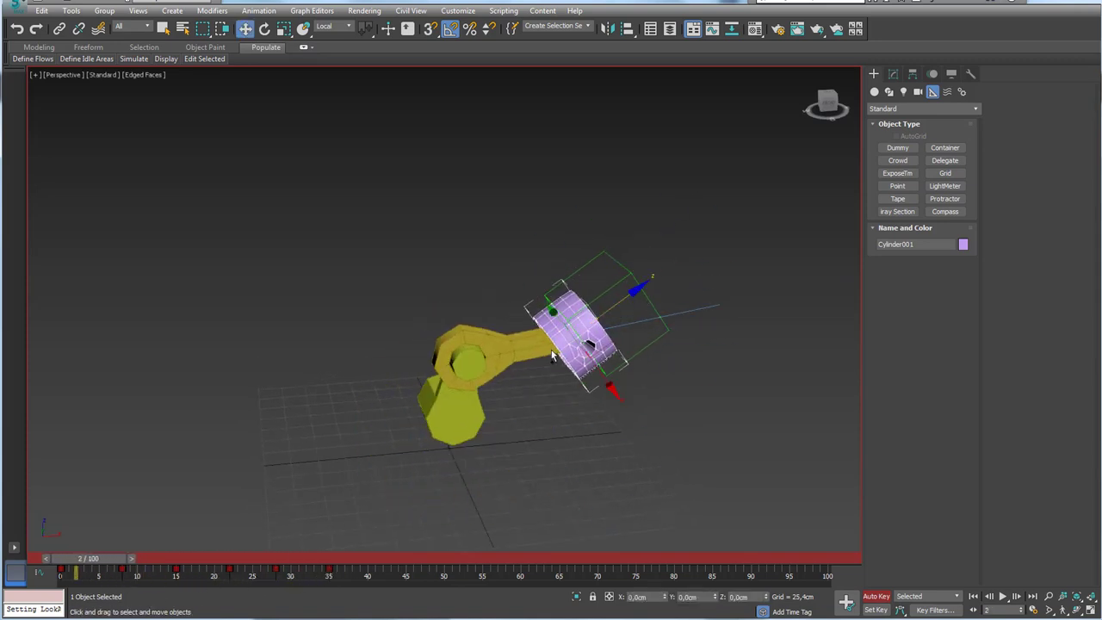
pyautogui.moveTo(530, 363)
pyautogui.mouseDown()
pyautogui.moveTo(658, 291)
pyautogui.moveTo(663, 312)
pyautogui.mouseUp()
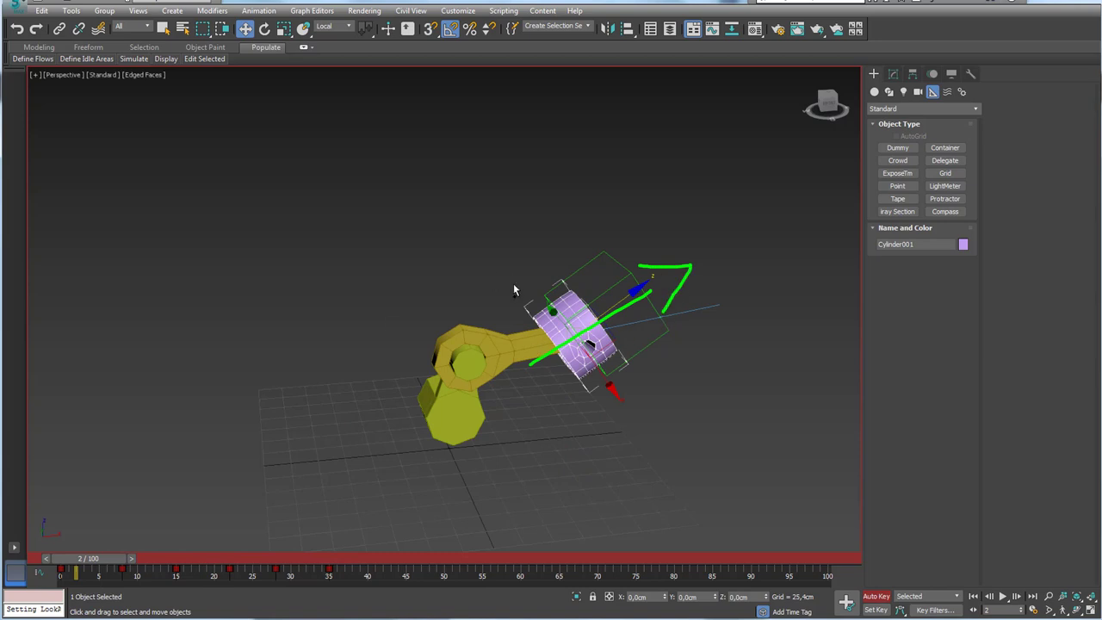
pyautogui.moveTo(445, 256); pyautogui.dragTo(486, 259)
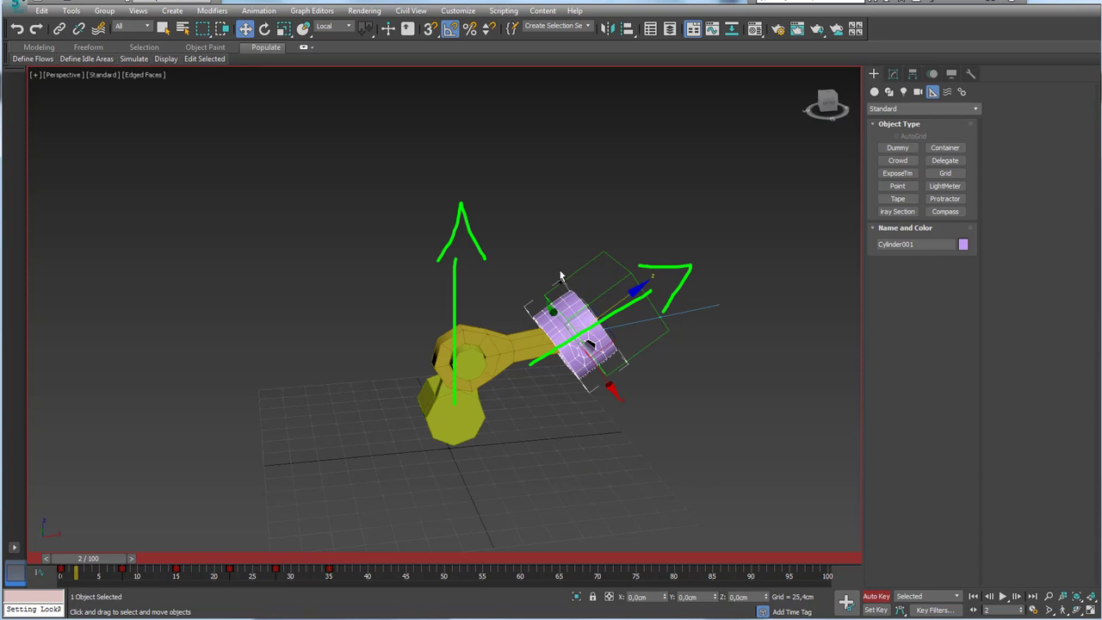
pyautogui.moveTo(85, 575); pyautogui.dragTo(63, 568)
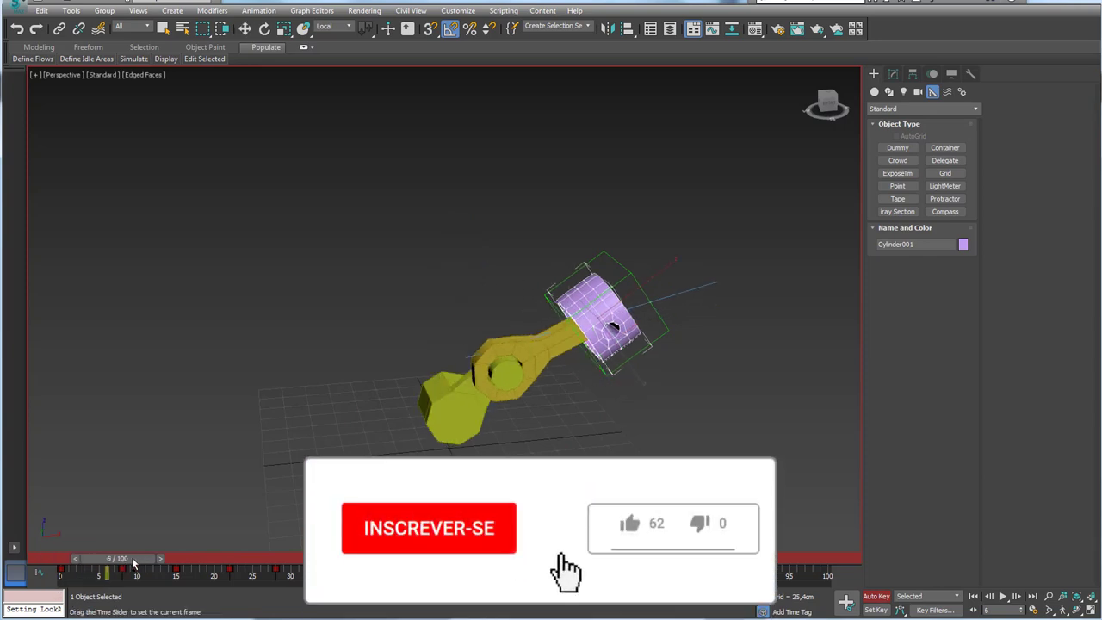
pyautogui.press('w')
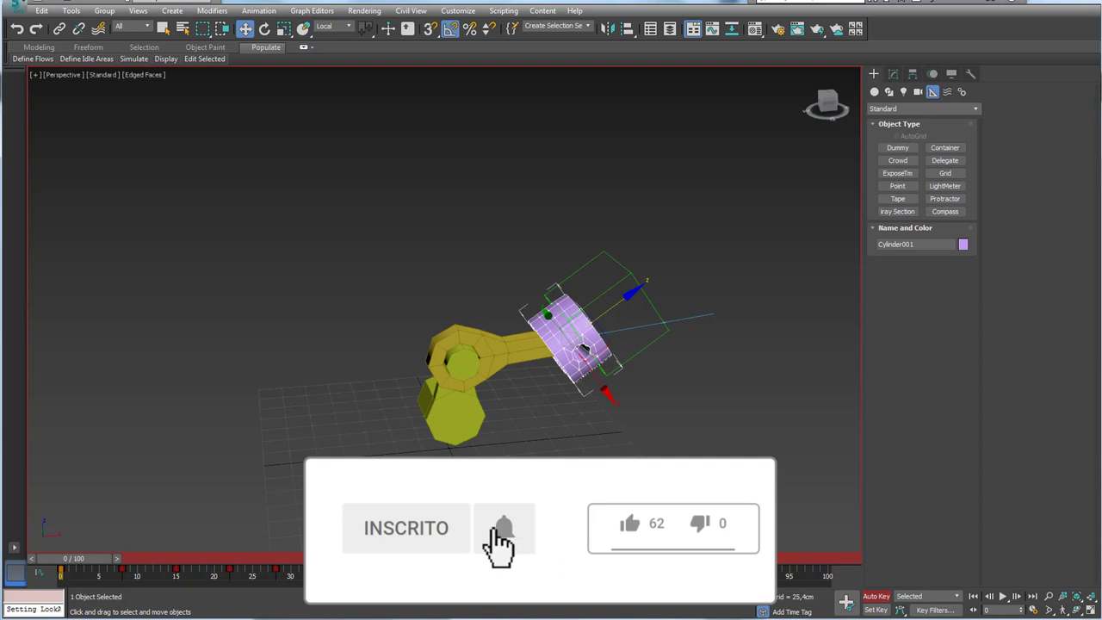
pyautogui.moveTo(600, 455)
pyautogui.keyDown('alt'); pyautogui.mouseDown(button='middle')
pyautogui.moveTo(537, 438)
pyautogui.moveTo(581, 441)
pyautogui.mouseUp(button='middle'); pyautogui.keyUp('alt')
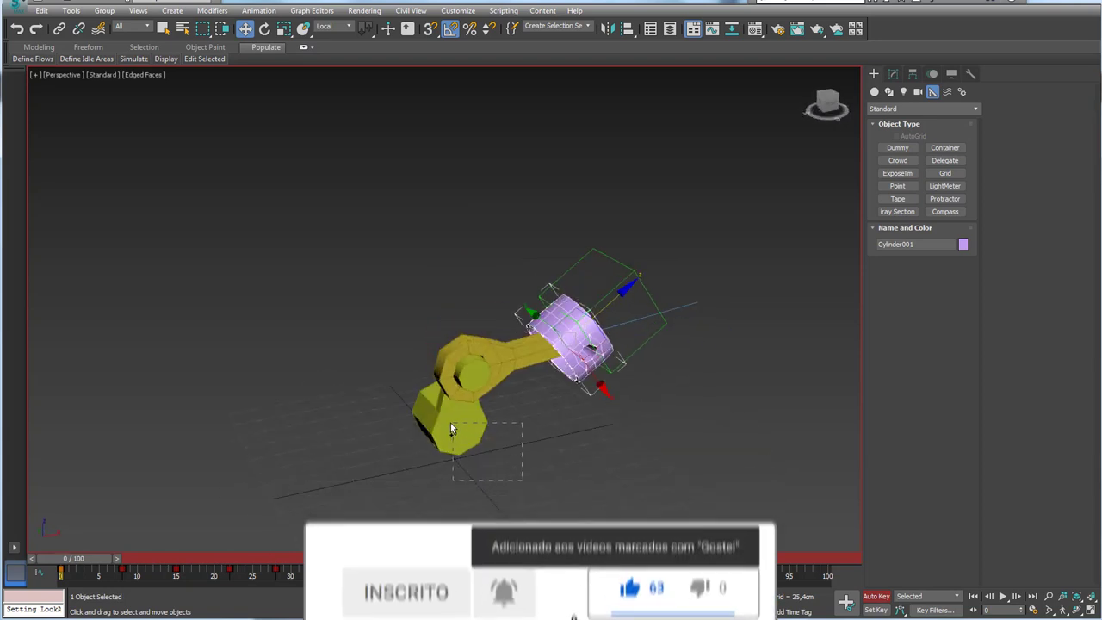
pyautogui.click(461, 446)
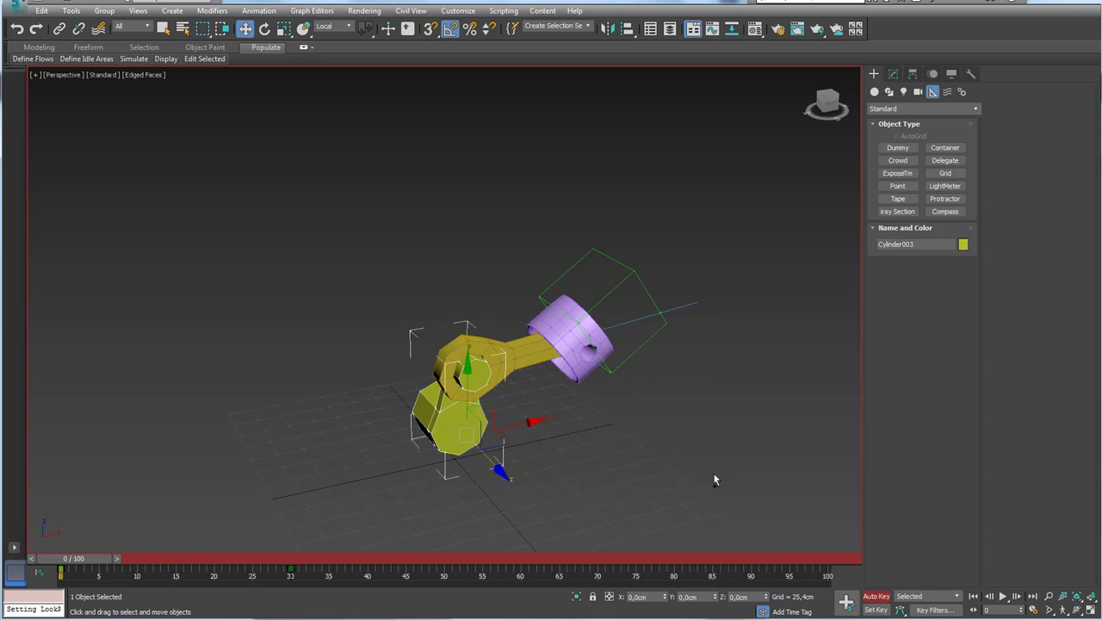
pyautogui.moveTo(563, 477)
pyautogui.mouseDown()
pyautogui.moveTo(470, 364)
pyautogui.moveTo(434, 352)
pyautogui.mouseUp()
pyautogui.click(713, 448)
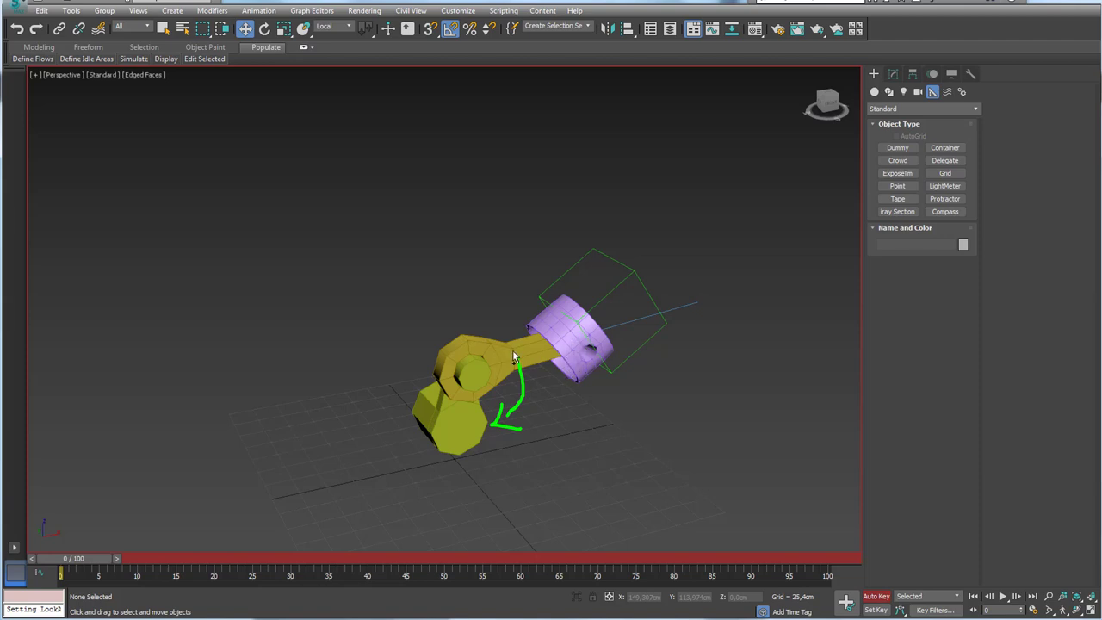
pyautogui.moveTo(515, 356)
pyautogui.mouseDown()
pyautogui.moveTo(556, 406)
pyautogui.moveTo(581, 396)
pyautogui.mouseUp()
pyautogui.moveTo(532, 352)
pyautogui.mouseDown()
pyautogui.moveTo(701, 314)
pyautogui.moveTo(715, 324)
pyautogui.mouseUp()
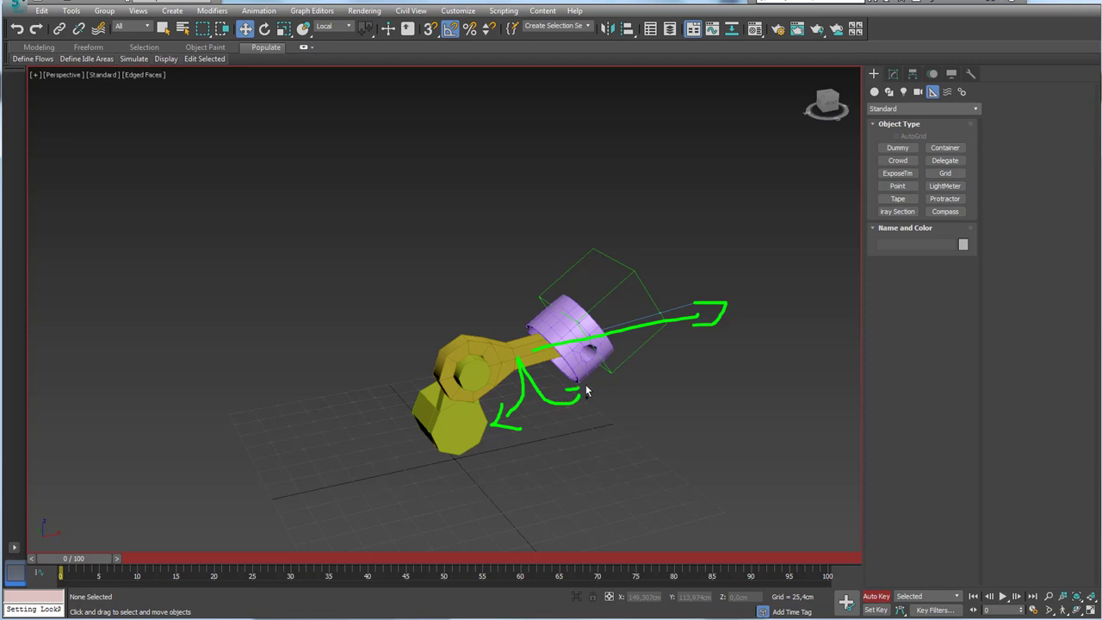
pyautogui.press('Escape')
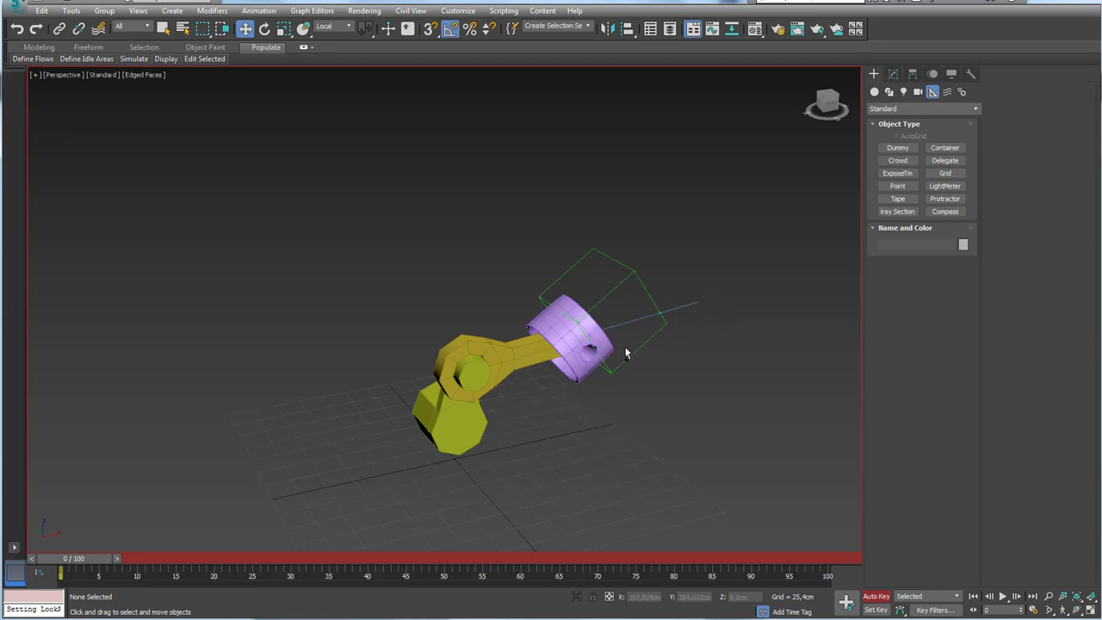
pyautogui.moveTo(591, 375)
pyautogui.mouseDown()
pyautogui.moveTo(592, 302)
pyautogui.moveTo(390, 334)
pyautogui.moveTo(568, 456)
pyautogui.moveTo(592, 415)
pyautogui.moveTo(608, 452)
pyautogui.mouseUp()
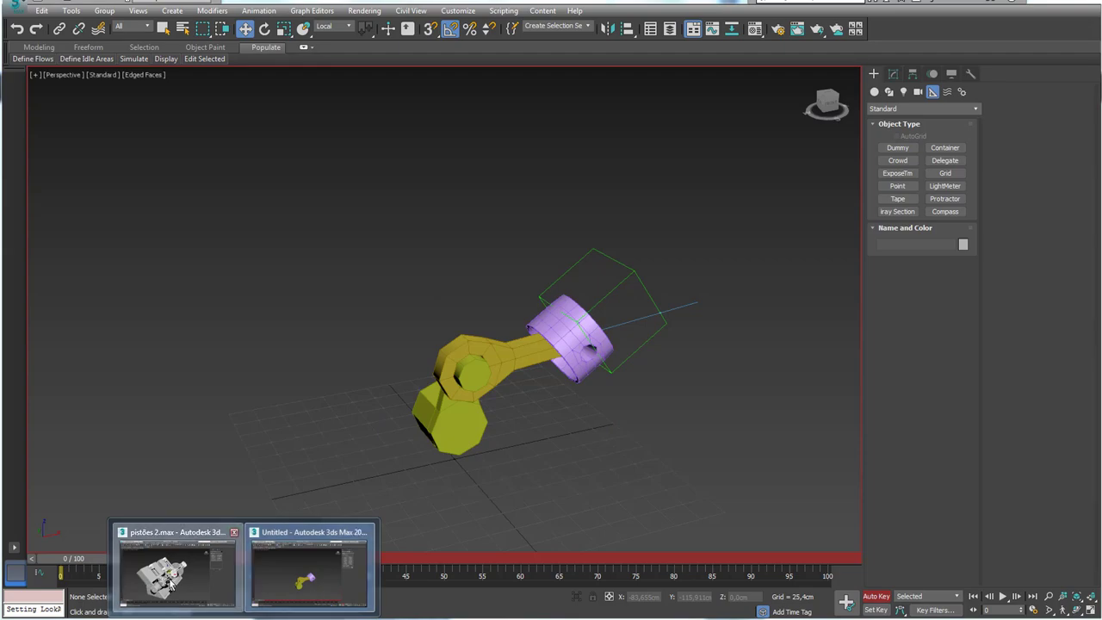
# Switch to pistões 2.max, orbit and zoom around the engine, and play its animation.
pyautogui.click(181, 571)
pyautogui.click(646, 441)
pyautogui.keyDown('alt'); pyautogui.moveTo(647, 442); pyautogui.dragTo(486, 354, button='middle'); pyautogui.keyUp('alt')
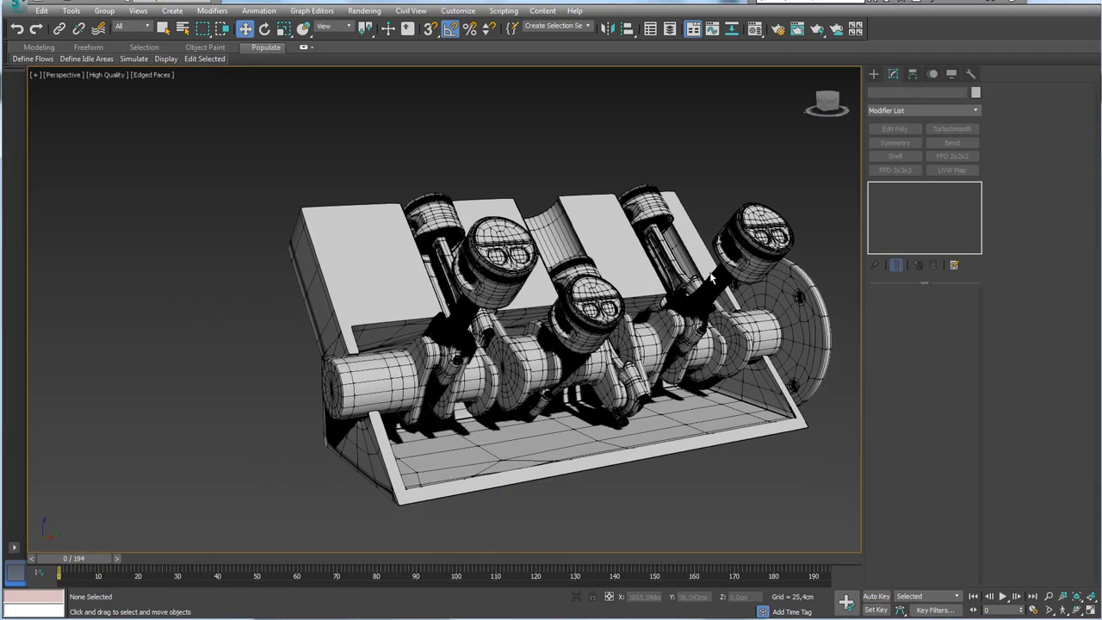
pyautogui.moveTo(713, 277)
pyautogui.keyDown('alt'); pyautogui.mouseDown(button='middle')
pyautogui.moveTo(474, 312)
pyautogui.moveTo(549, 368)
pyautogui.moveTo(566, 430)
pyautogui.moveTo(568, 411)
pyautogui.moveTo(558, 415)
pyautogui.mouseUp(button='middle'); pyautogui.keyUp('alt')
pyautogui.scroll(3, 549, 368)
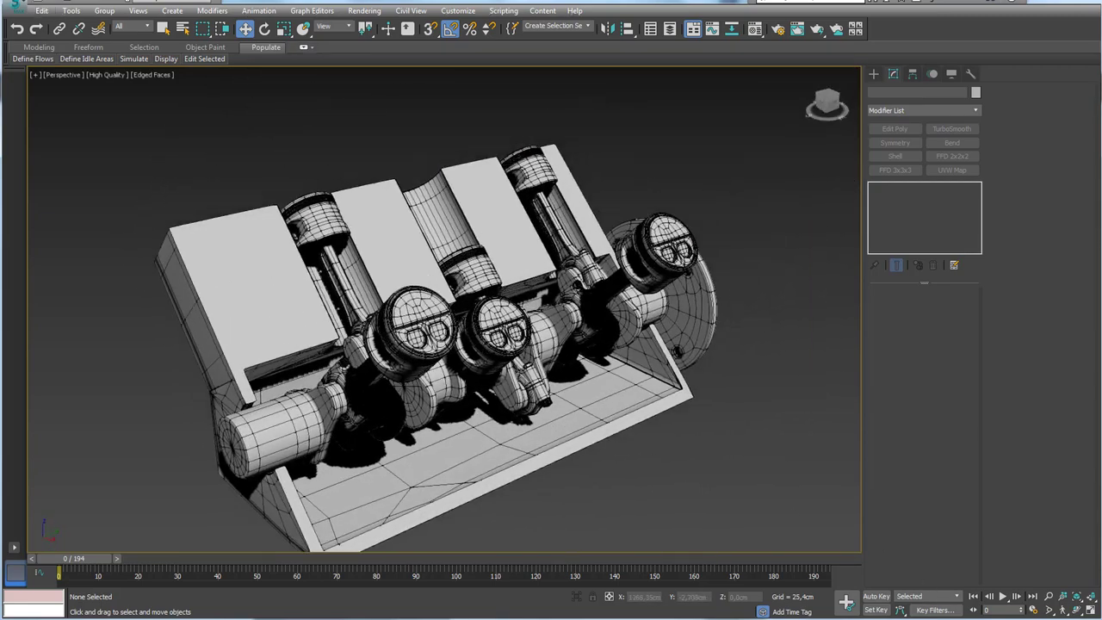
pyautogui.press('/')
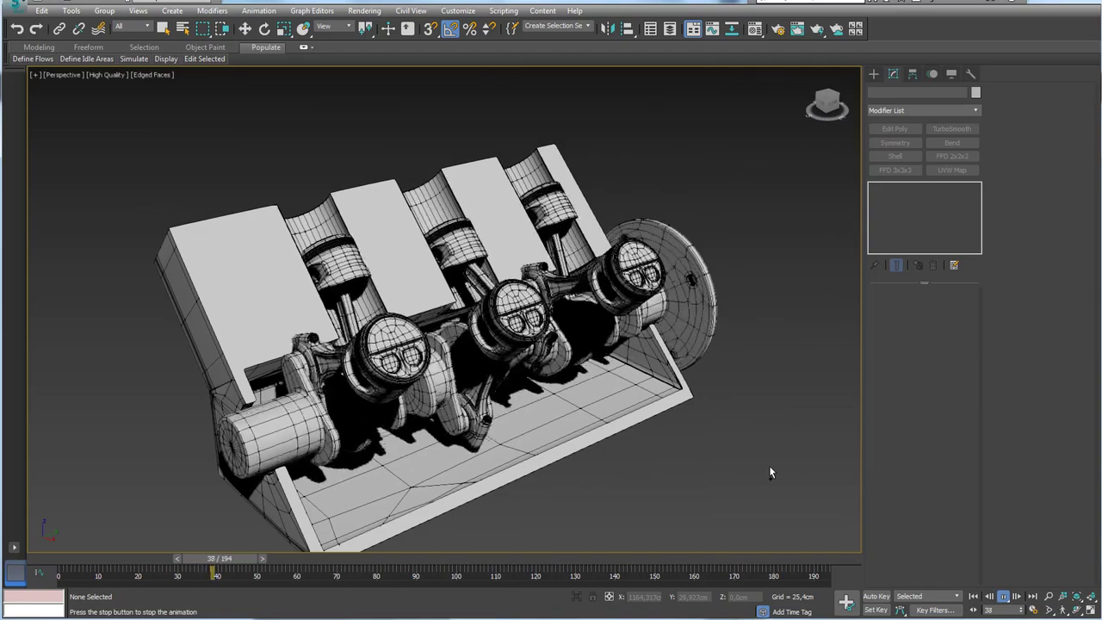